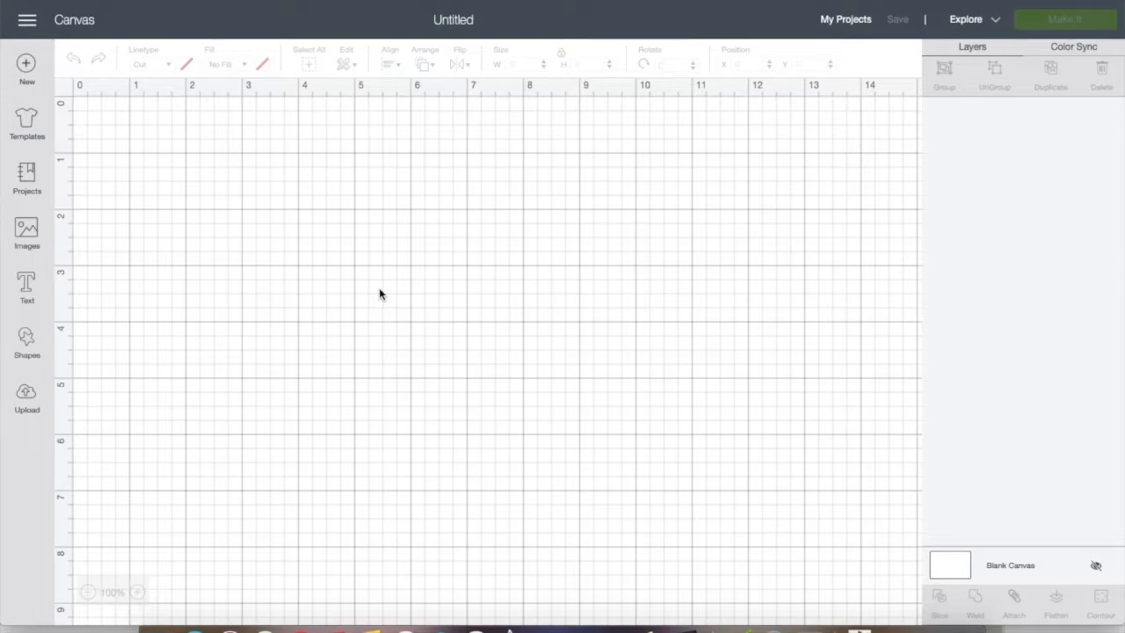
Add the text "Jokerit" to the canvas and move it to about X 3.56, Y 2.85
left_click(29, 297)
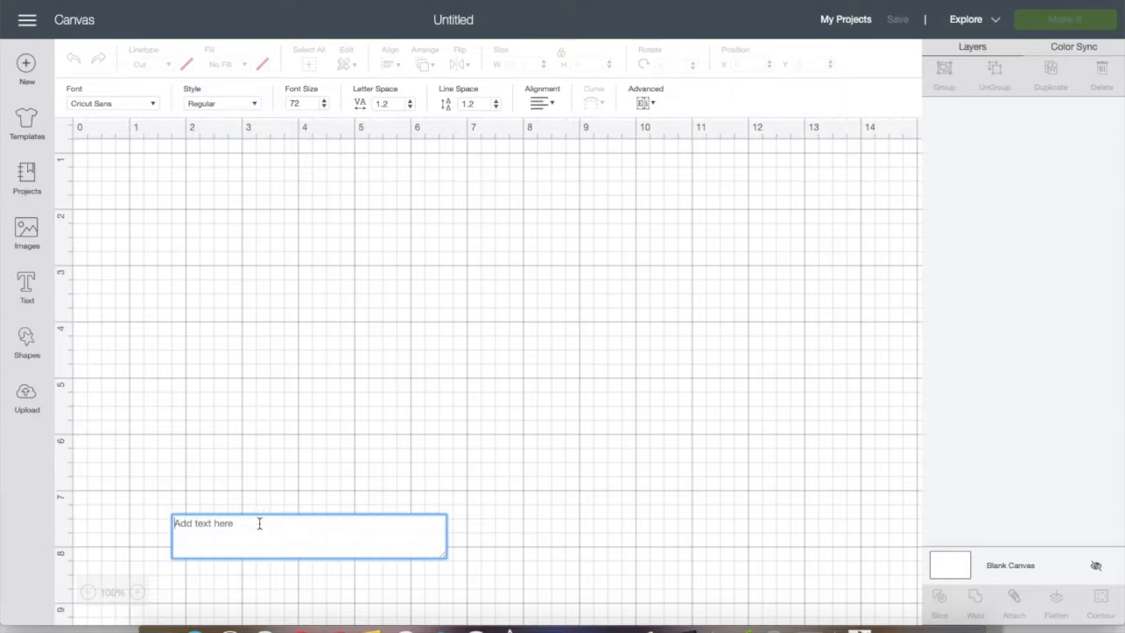
type("Jokerit")
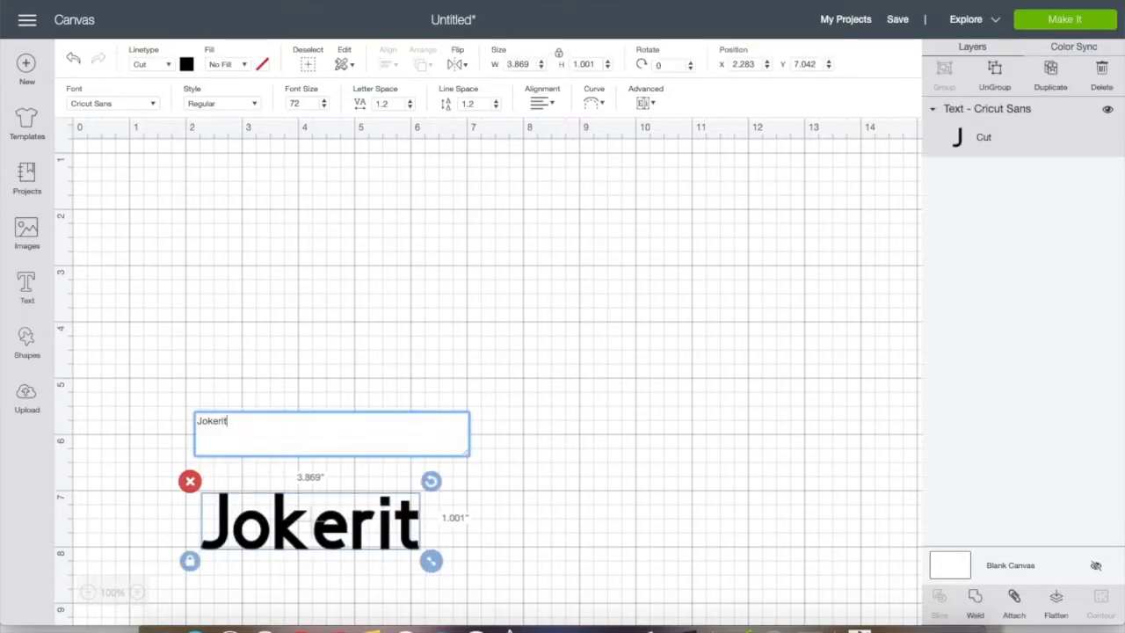
left_click_drag(333, 530, 400, 253)
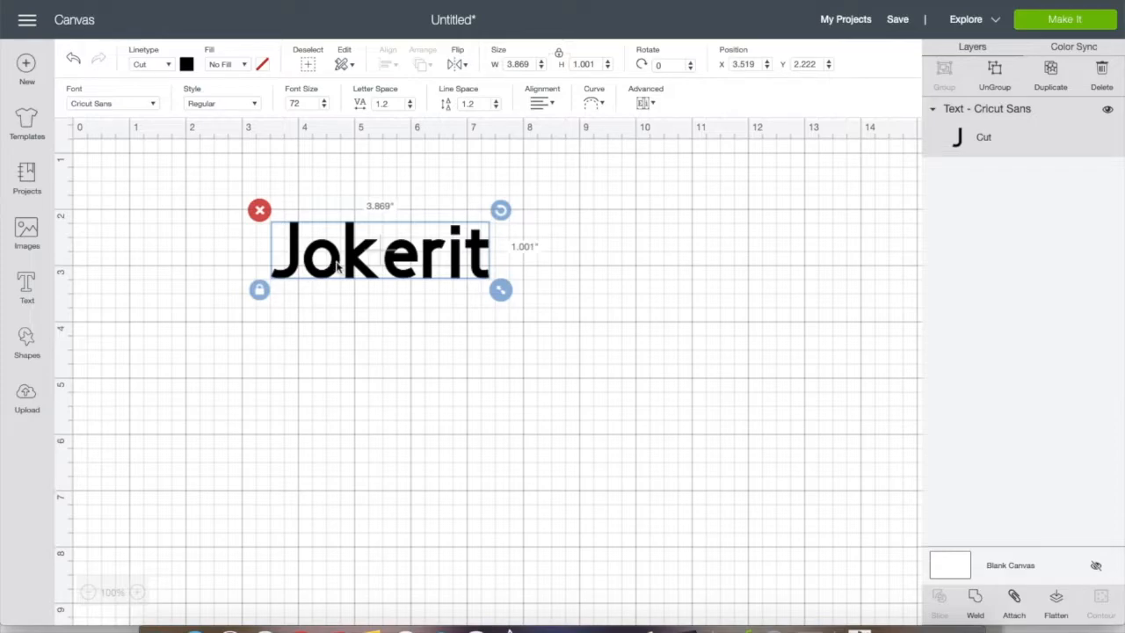
left_click_drag(337, 266, 340, 299)
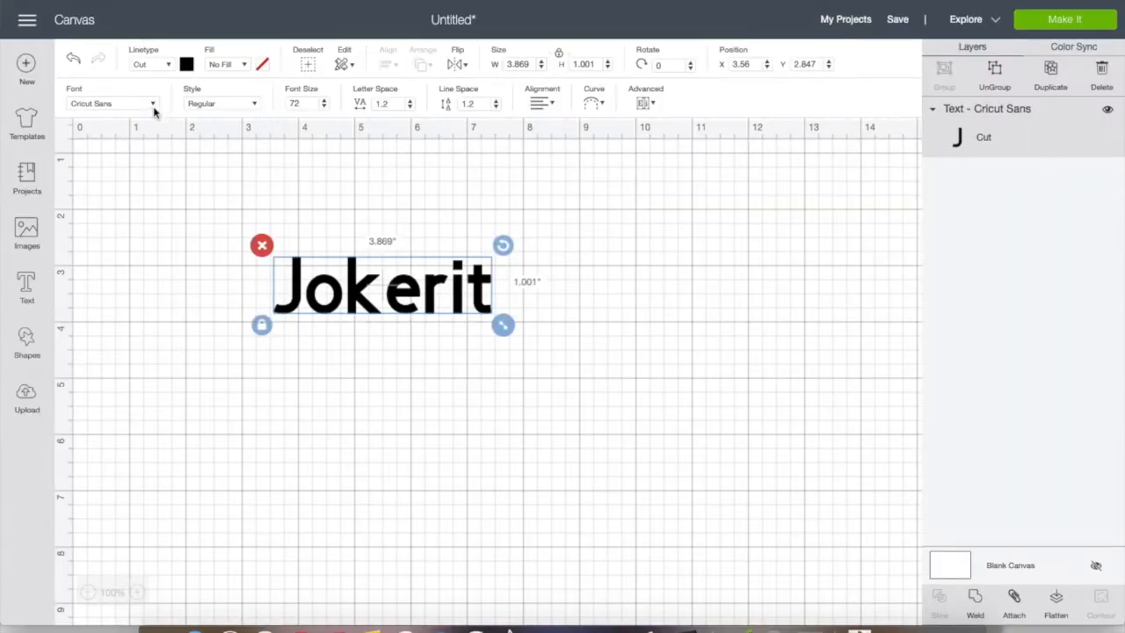
Change the font of the Jokerit text to Anytime
left_click(153, 105)
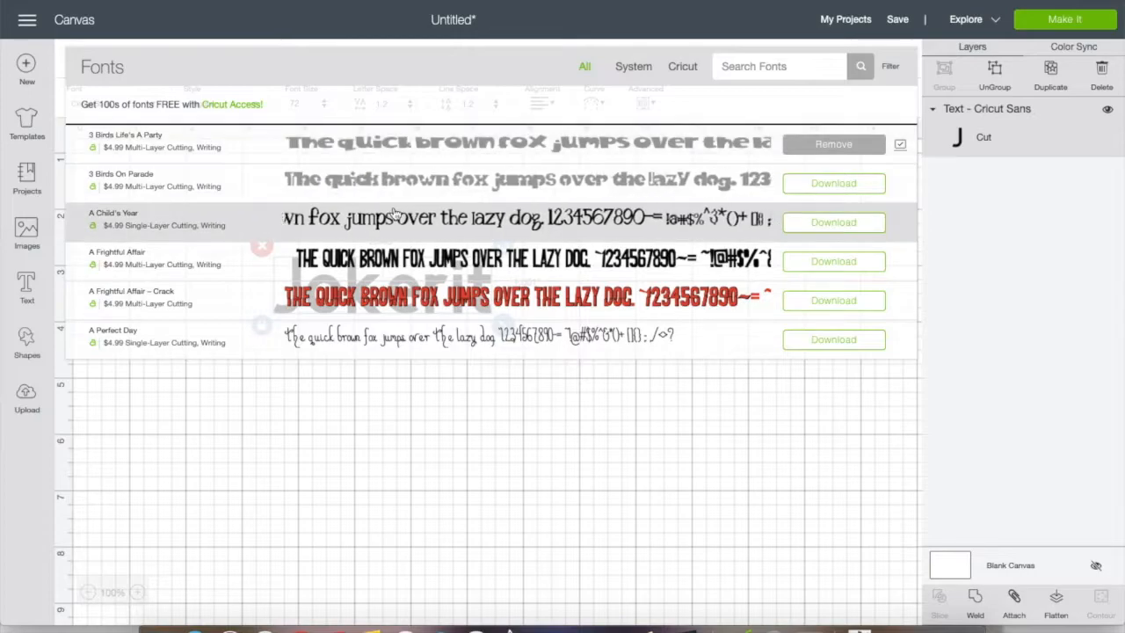
scroll(397, 214, "down", 5)
scroll(396, 213, "down", 10)
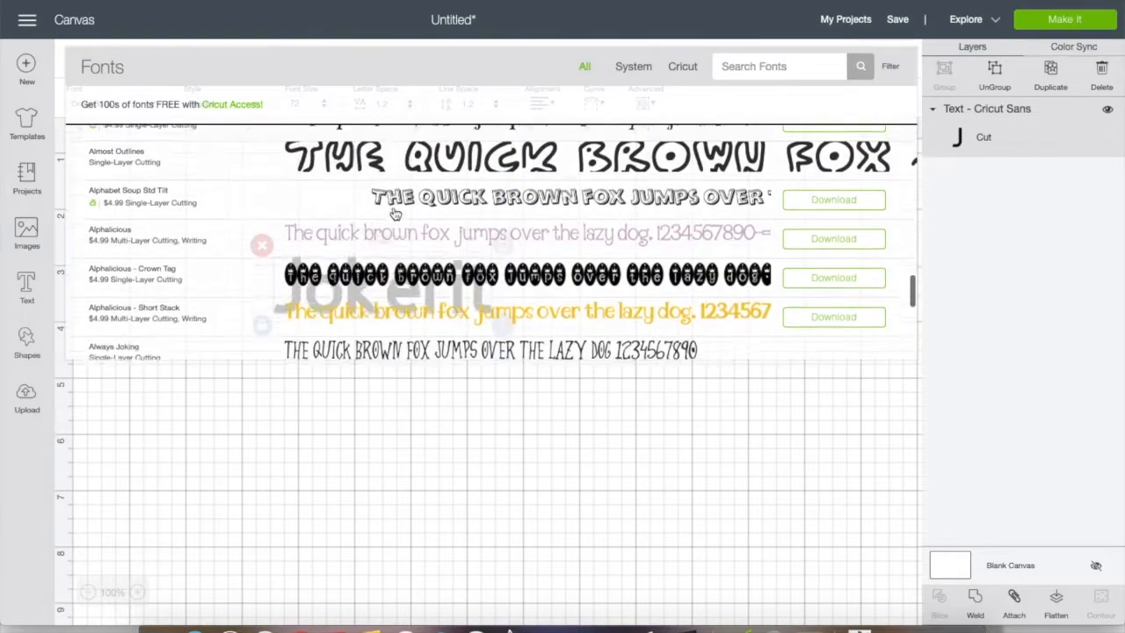
scroll(396, 213, "down", 10)
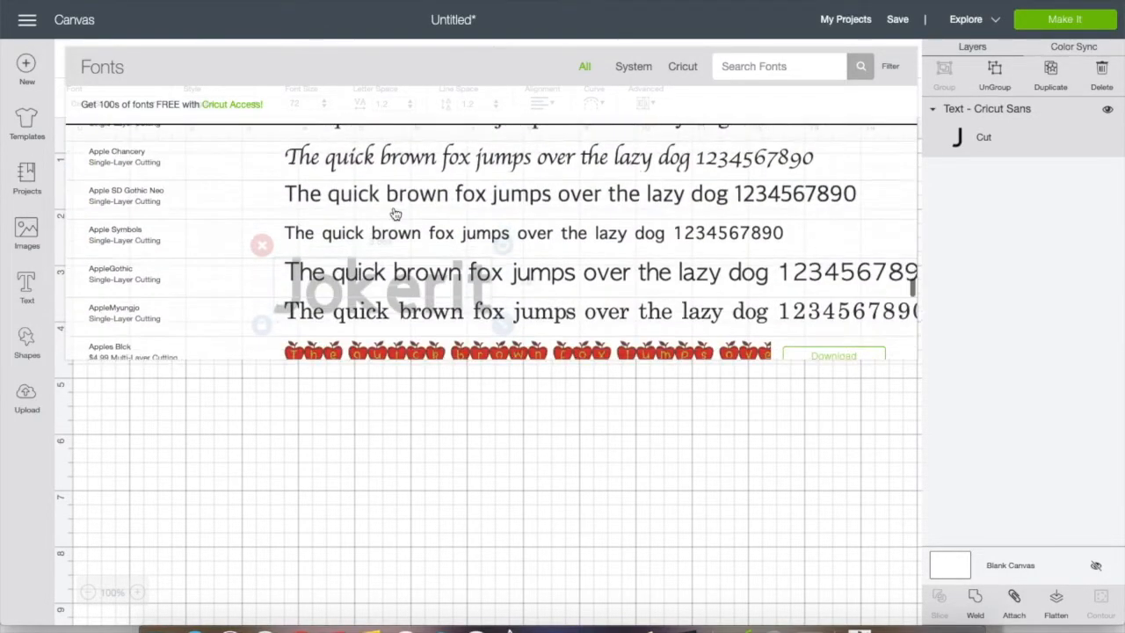
scroll(392, 215, "up", 3)
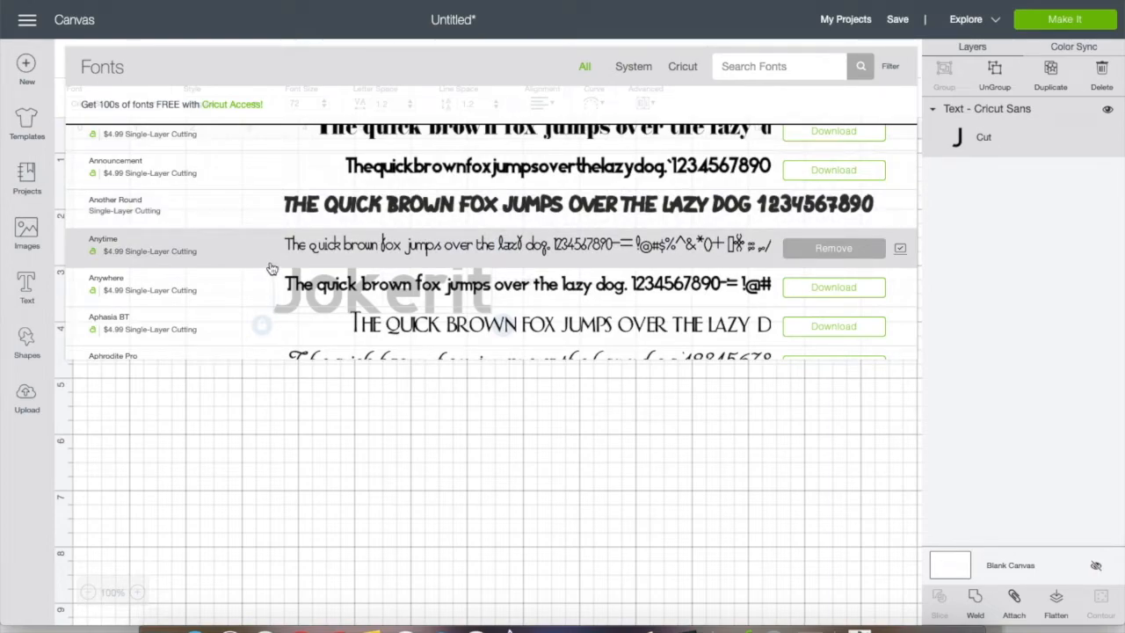
left_click(156, 255)
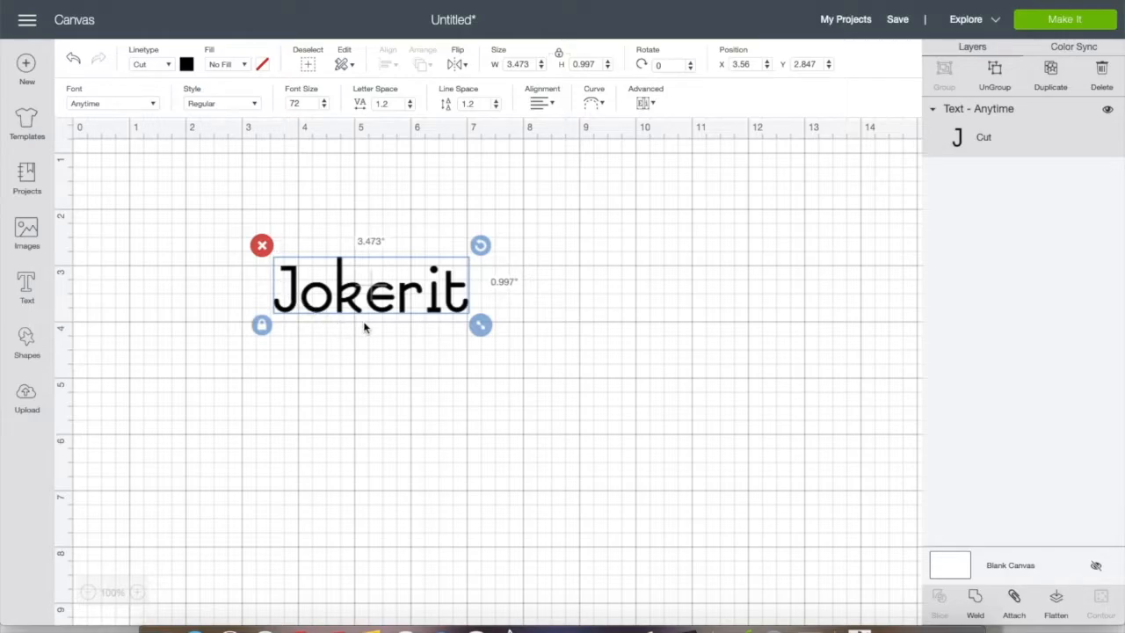
Look back through the font list to its beginning for multi-layer fonts
left_click(151, 104)
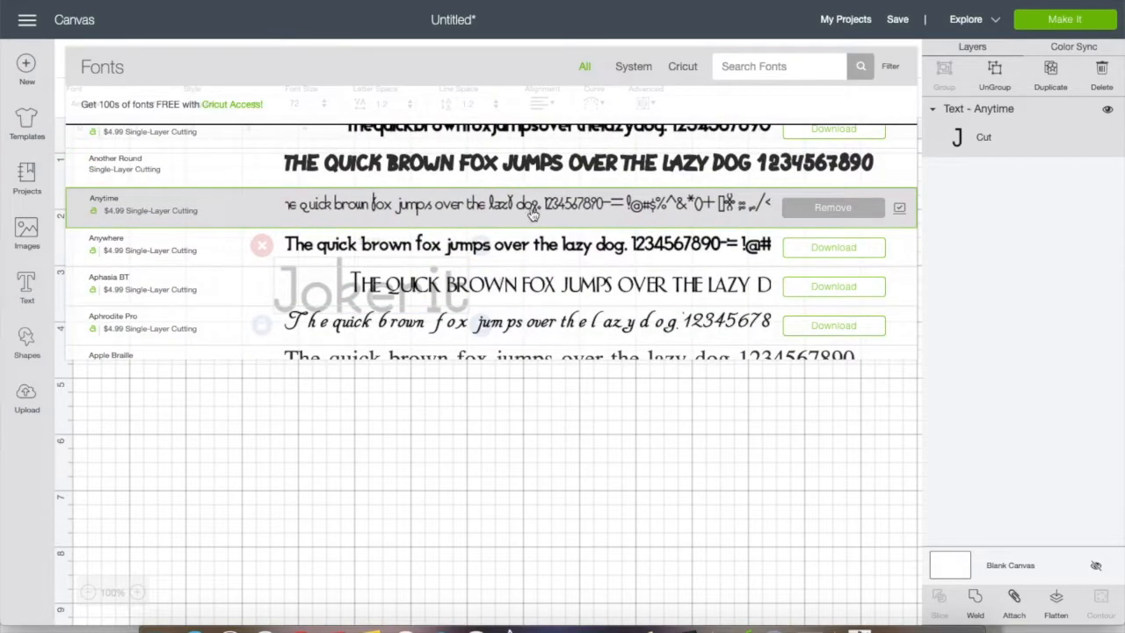
scroll(533, 215, "up", 10)
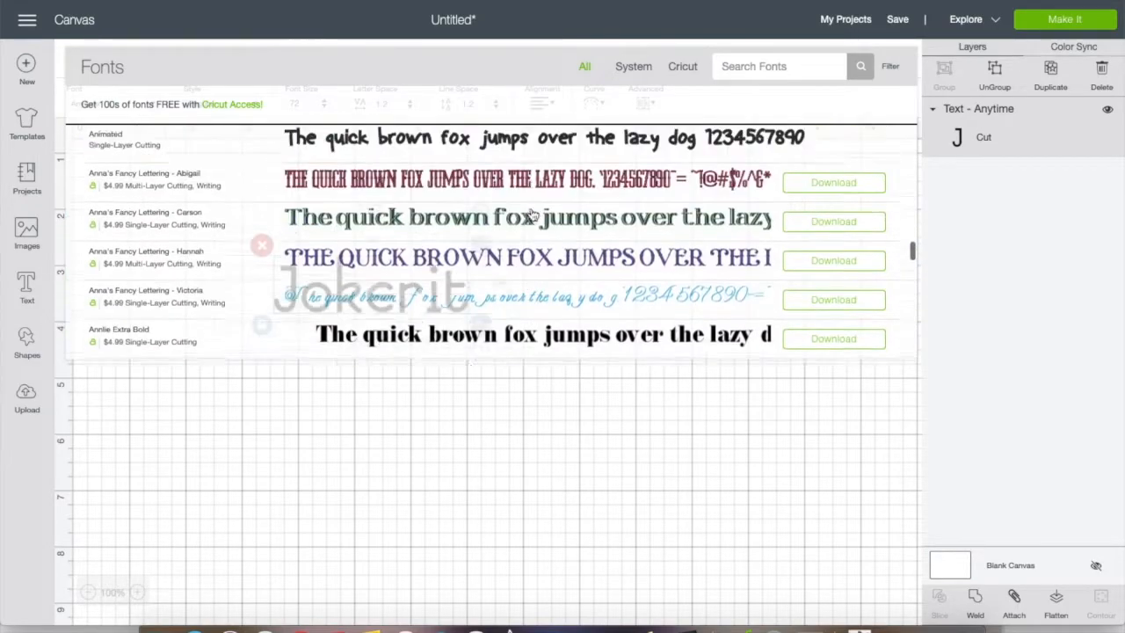
scroll(532, 214, "up", 10)
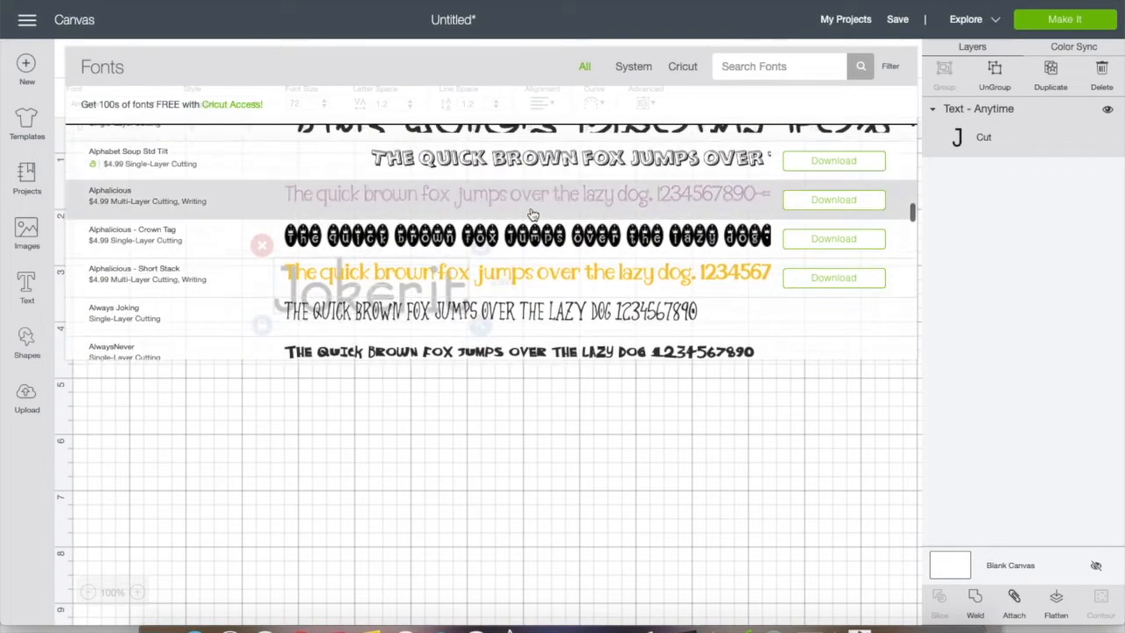
scroll(532, 214, "up", 10)
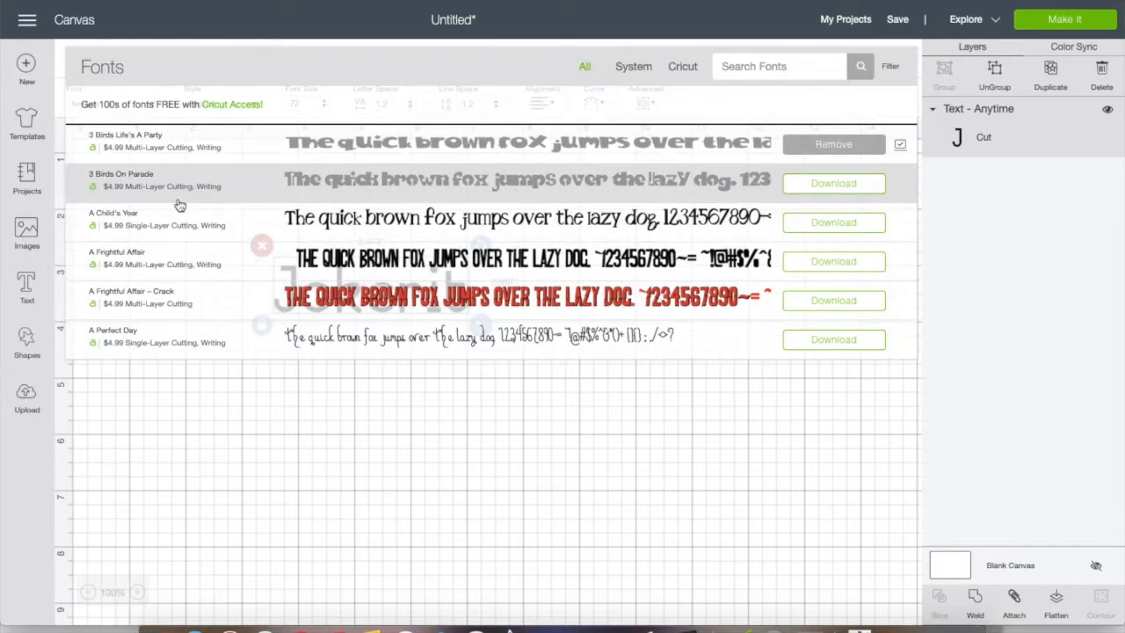
Browse the complete Cricut image library and return to the canvas without inserting an image
left_click(25, 234)
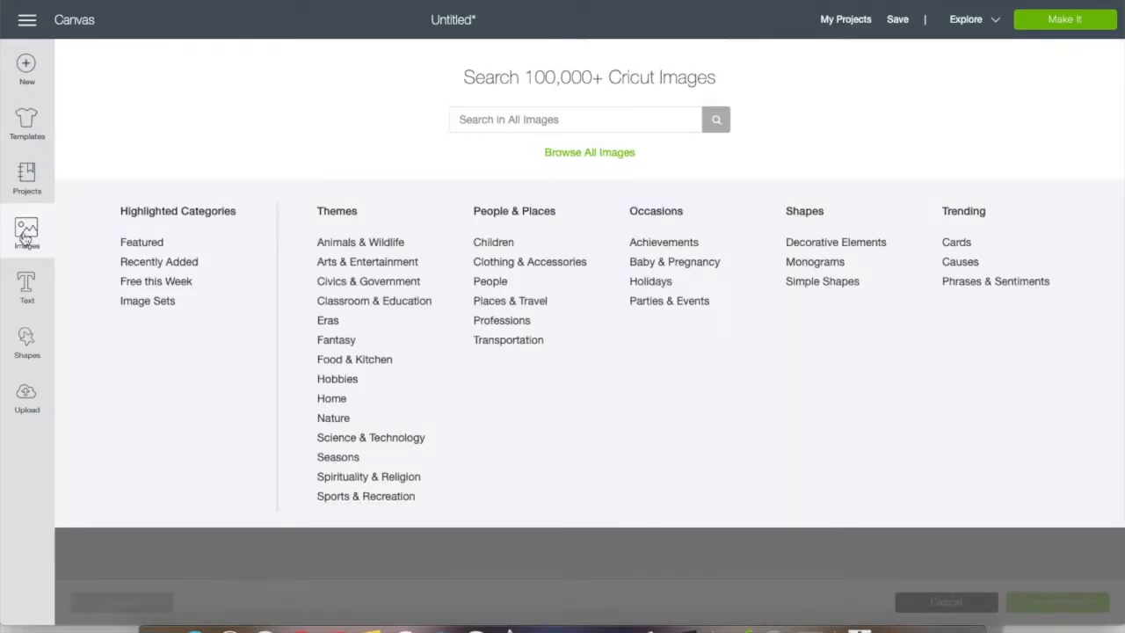
left_click(594, 152)
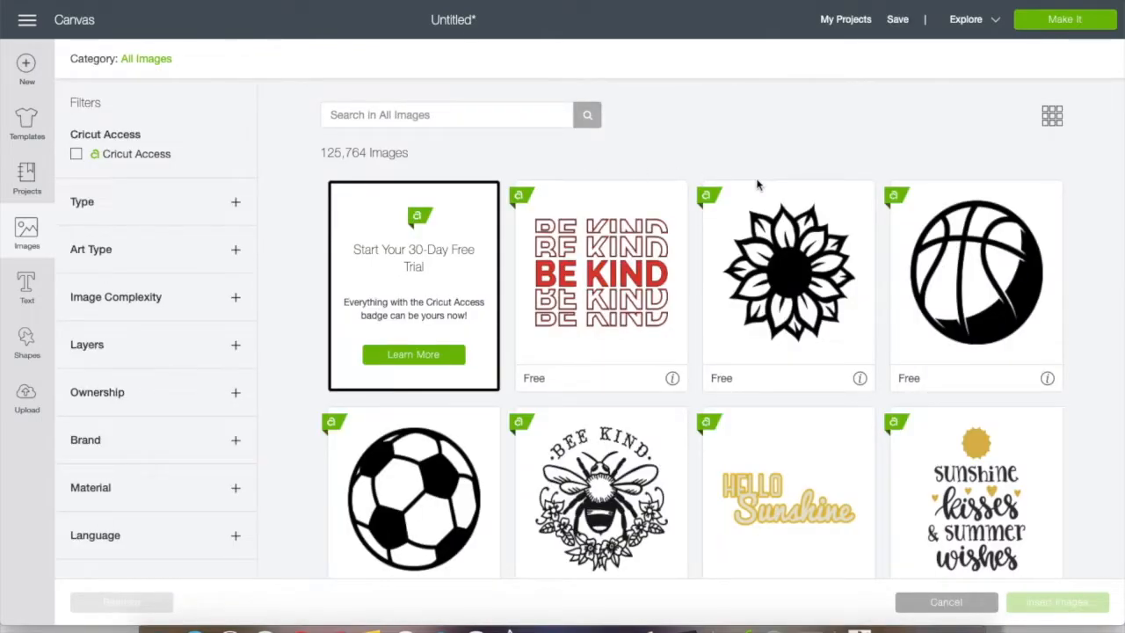
scroll(757, 184, "down", 6)
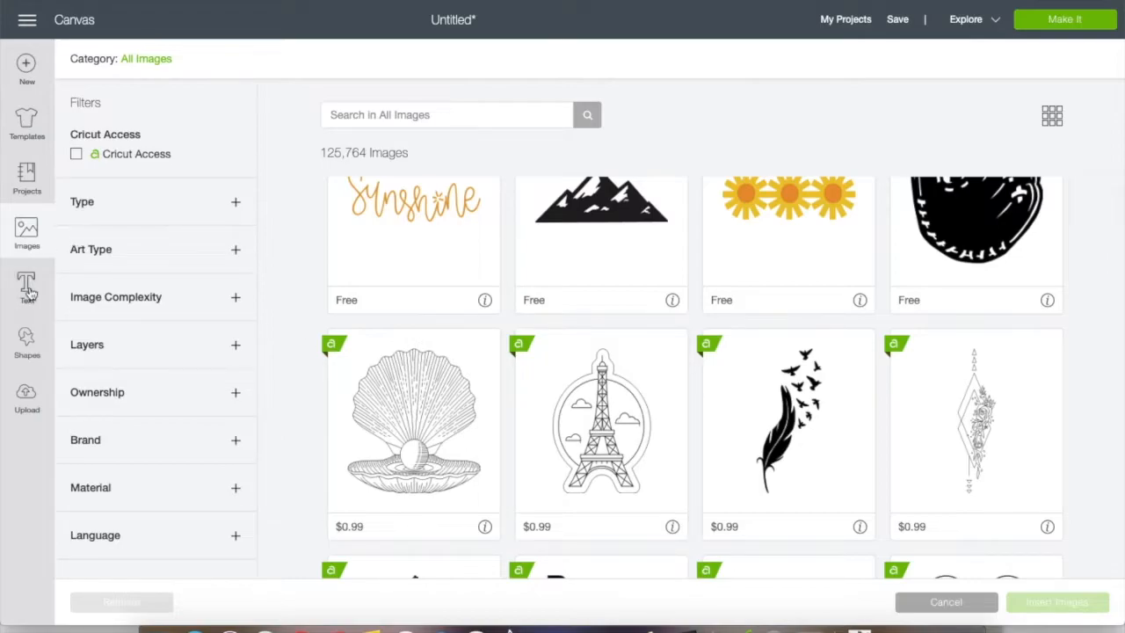
left_click(84, 24)
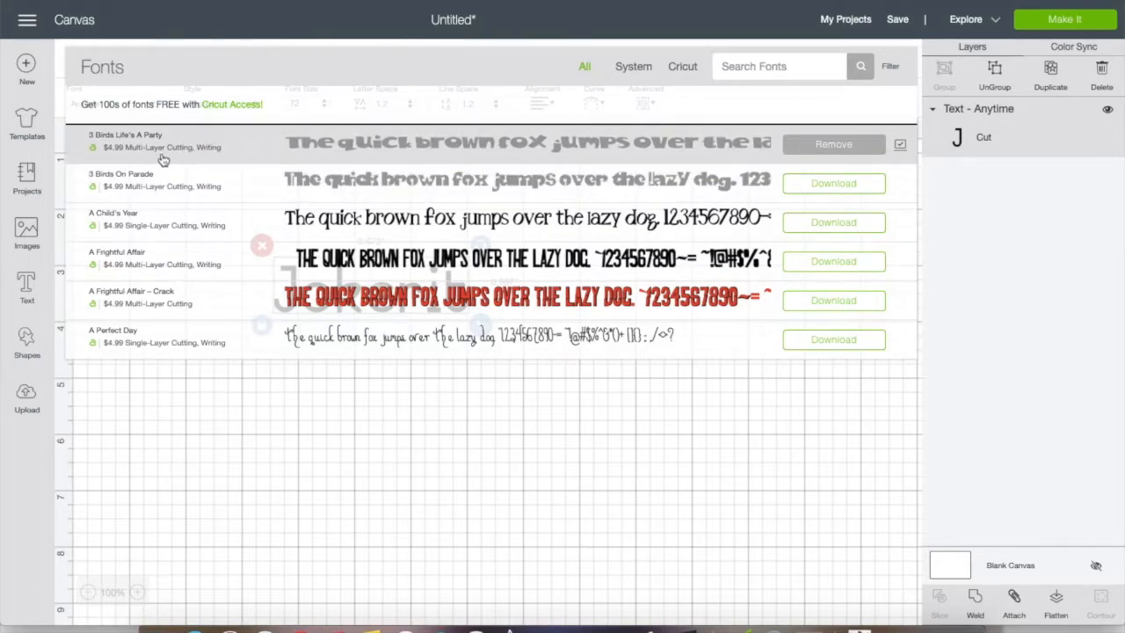
Apply the 3 Birds Life's A Party font to the Jokerit text and unhide its black layer
left_click(358, 144)
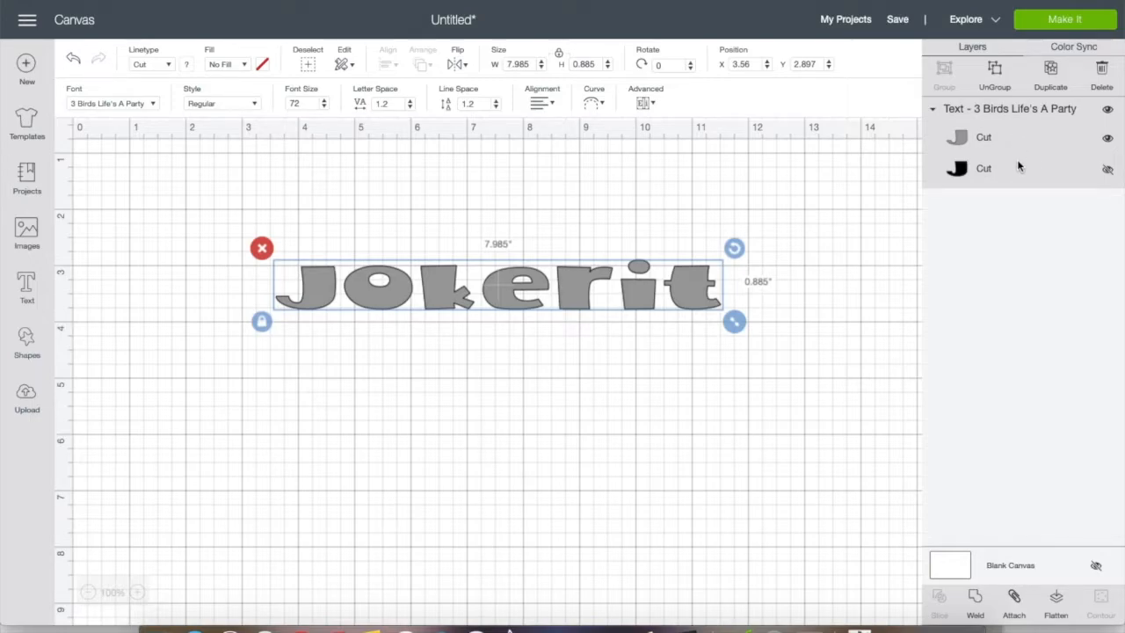
left_click(1108, 171)
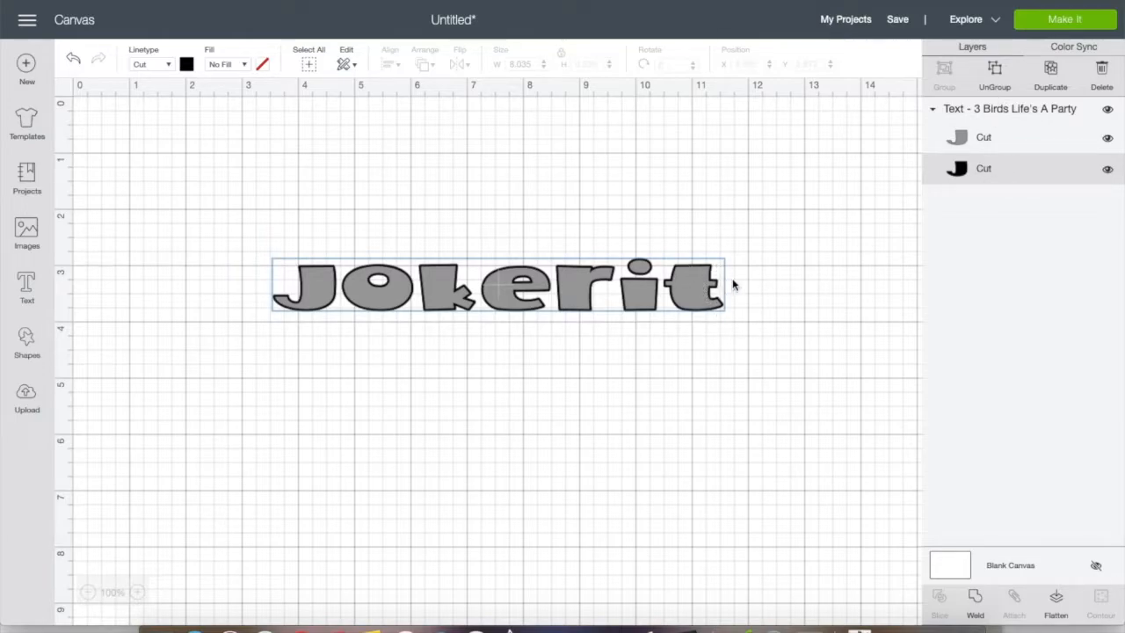
Try light blue and dark green on the outline layer of the text and set it back to black
left_click(187, 65)
left_click(262, 147)
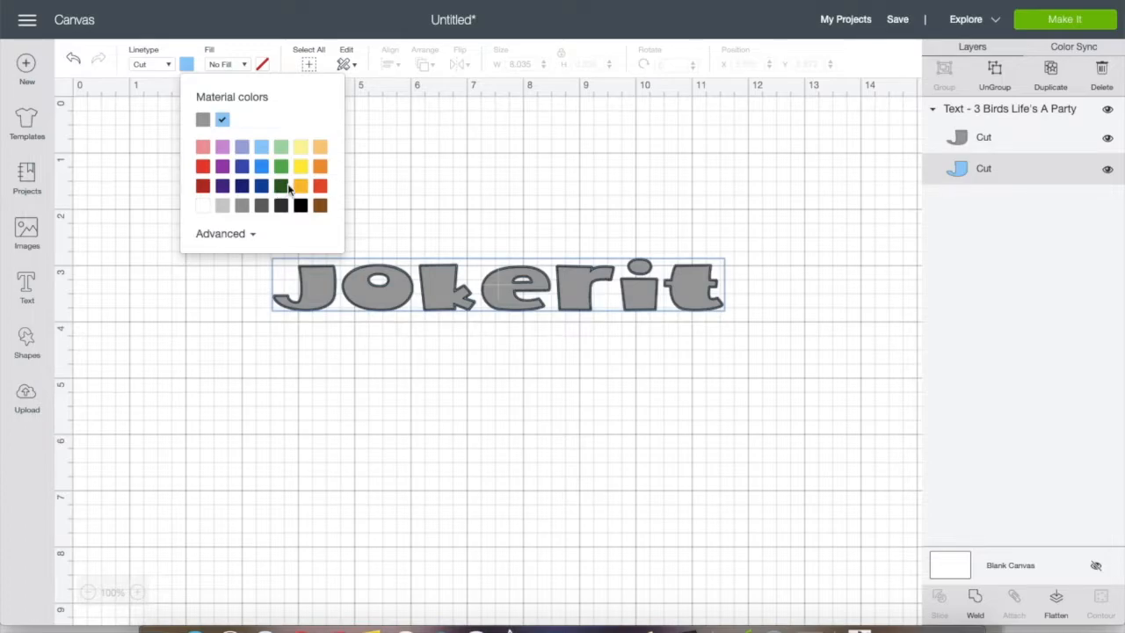
left_click(283, 186)
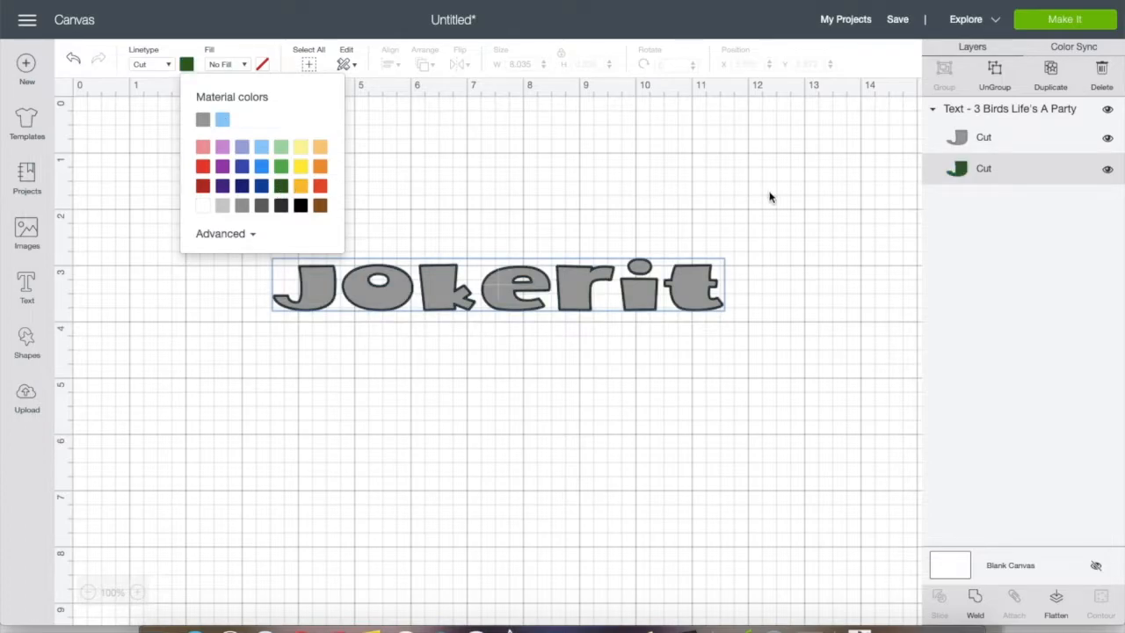
left_click(301, 207)
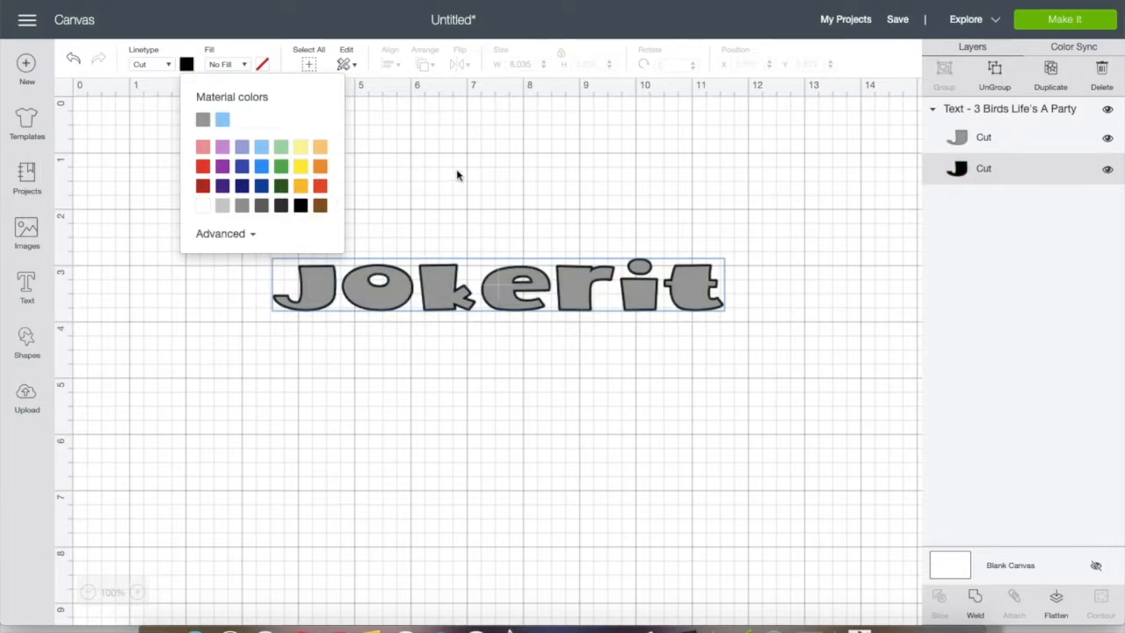
Preview both cutting mats for the two-layer text and cancel back to the canvas
left_click(1071, 19)
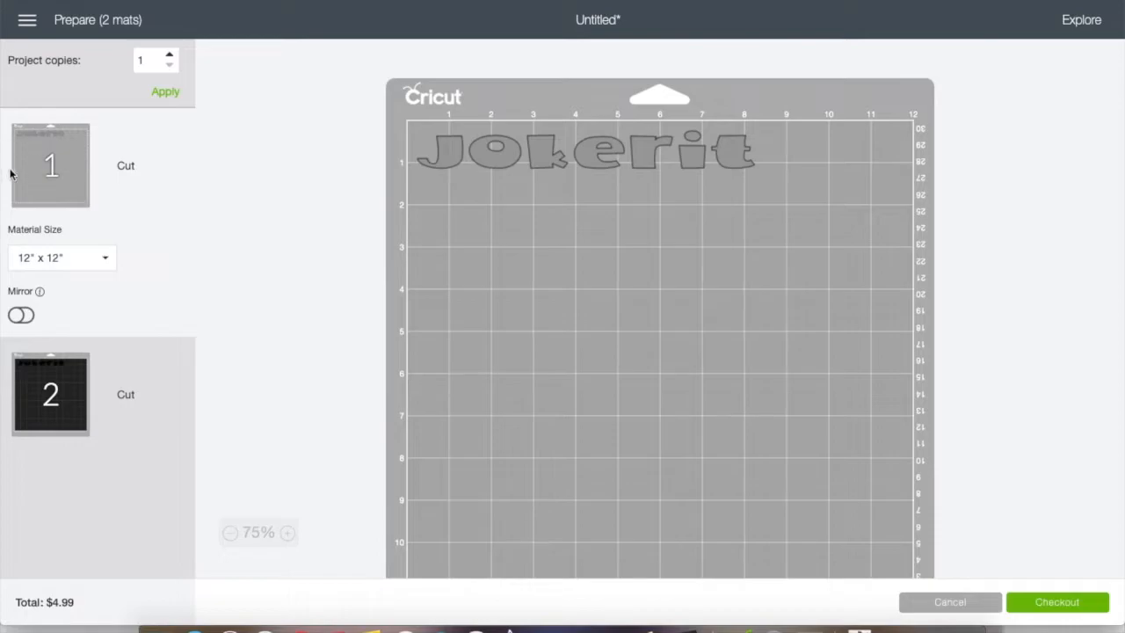
left_click(48, 376)
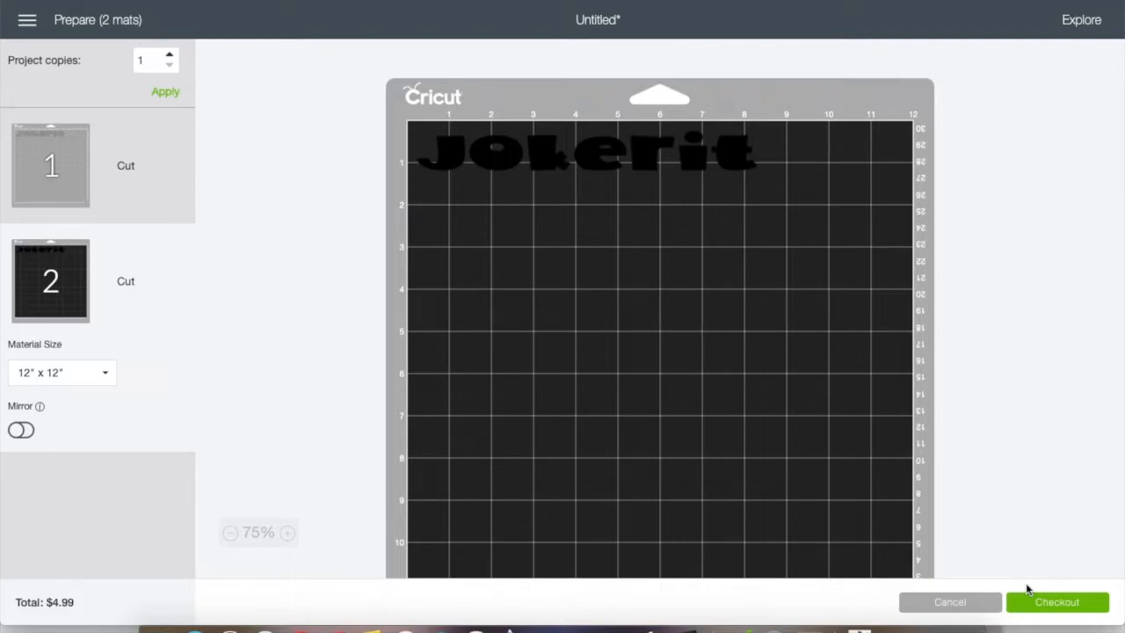
left_click(965, 604)
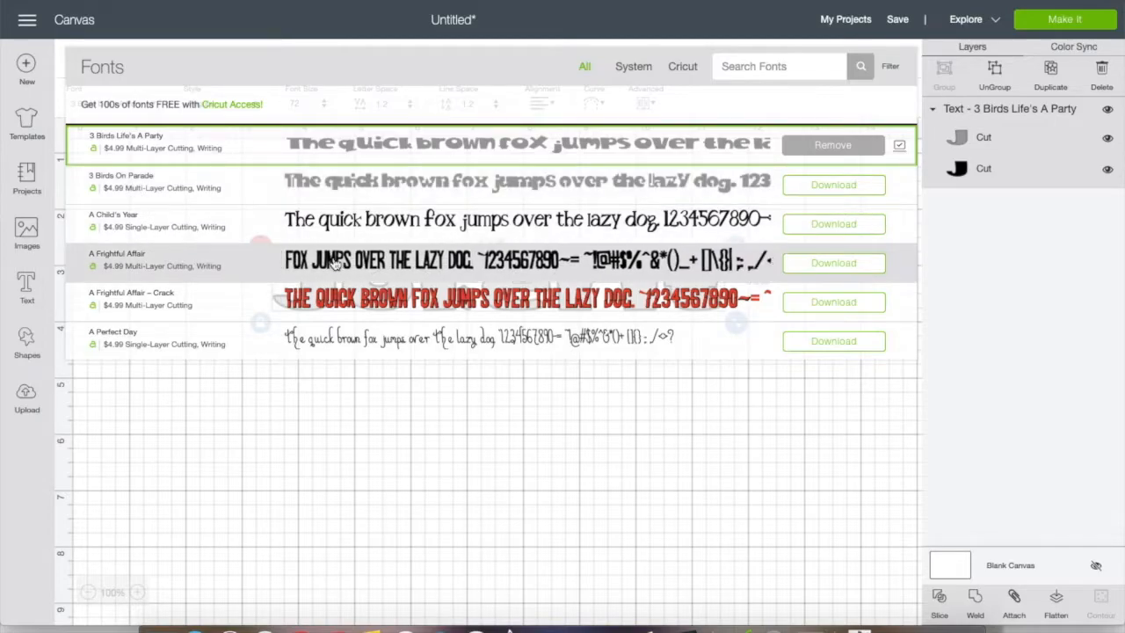
Change the font of the text to the single-layer A Child's Year
scroll(334, 263, "down", 6)
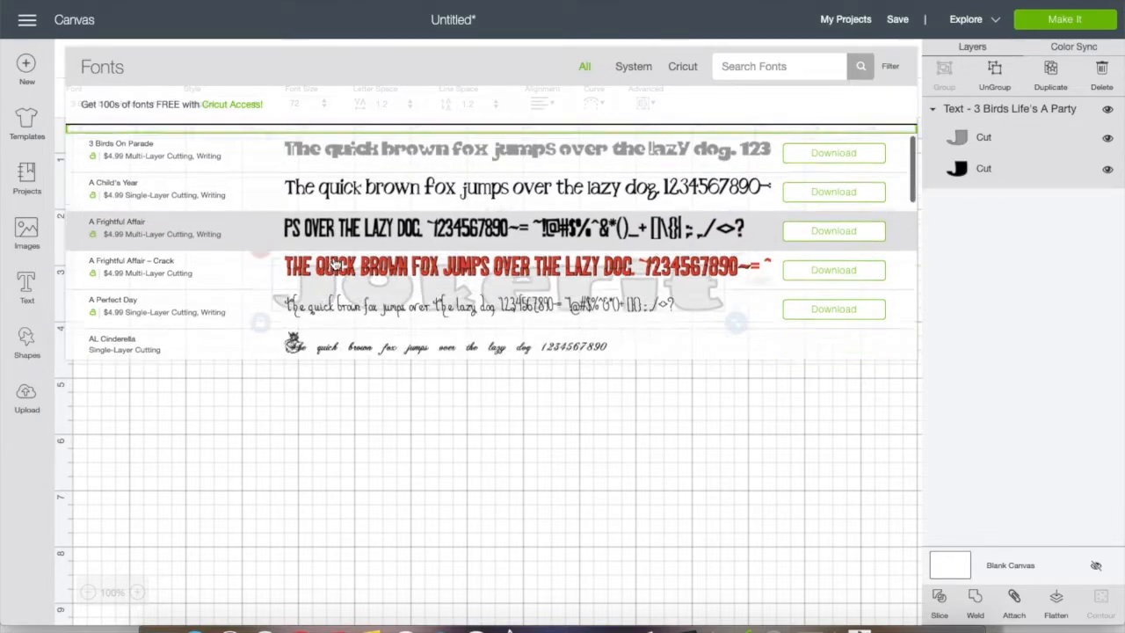
scroll(334, 264, "down", 1)
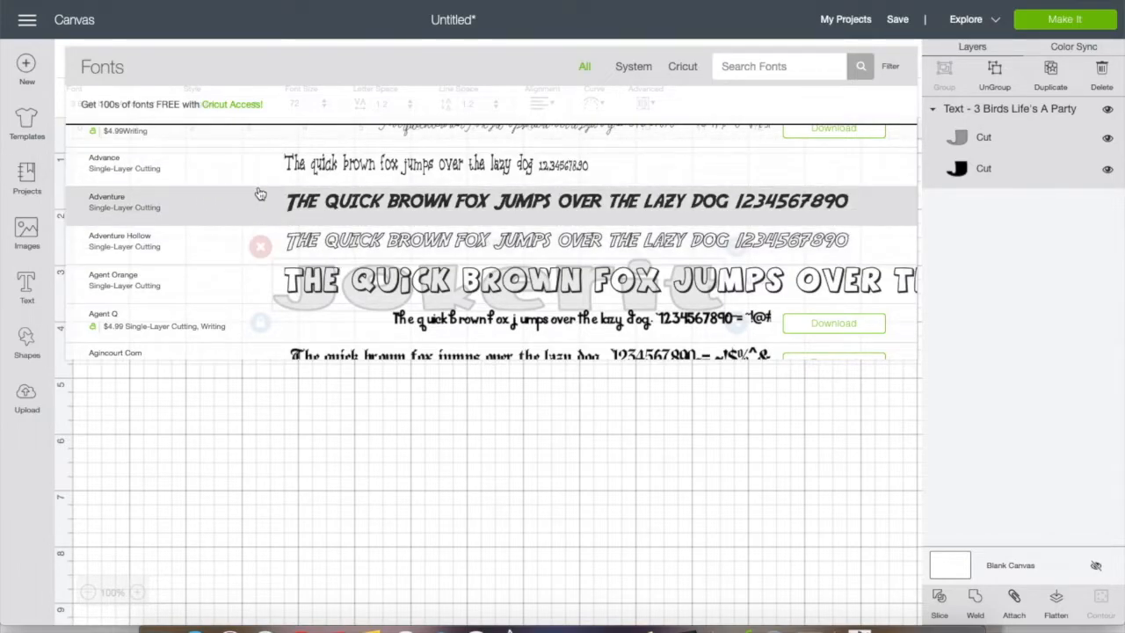
scroll(260, 194, "up", 2)
scroll(260, 193, "up", 4)
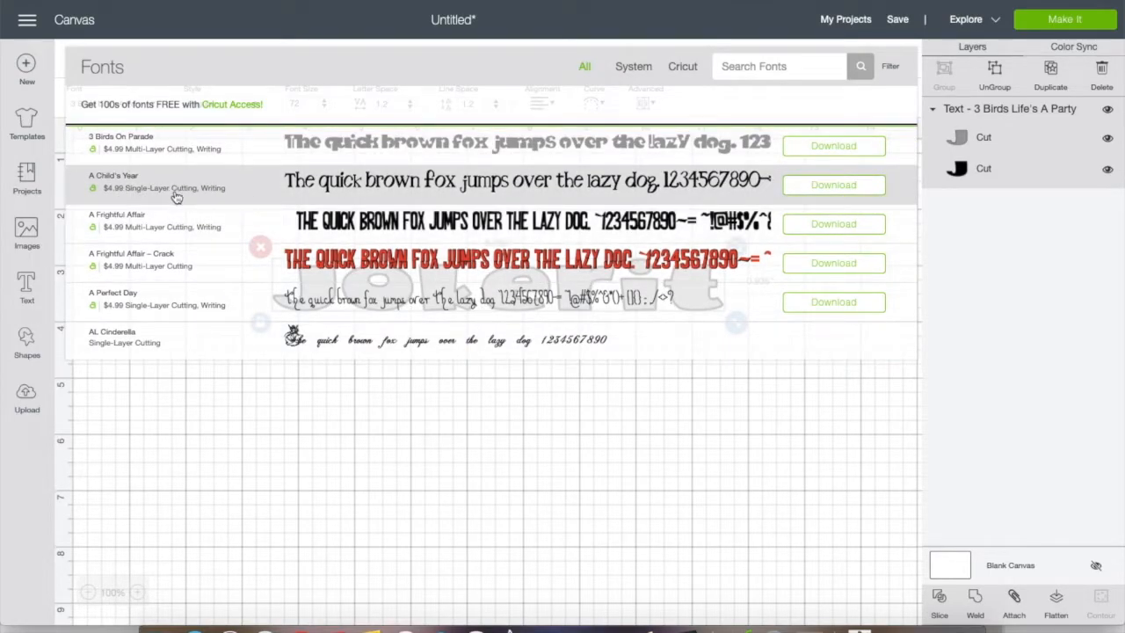
left_click(316, 194)
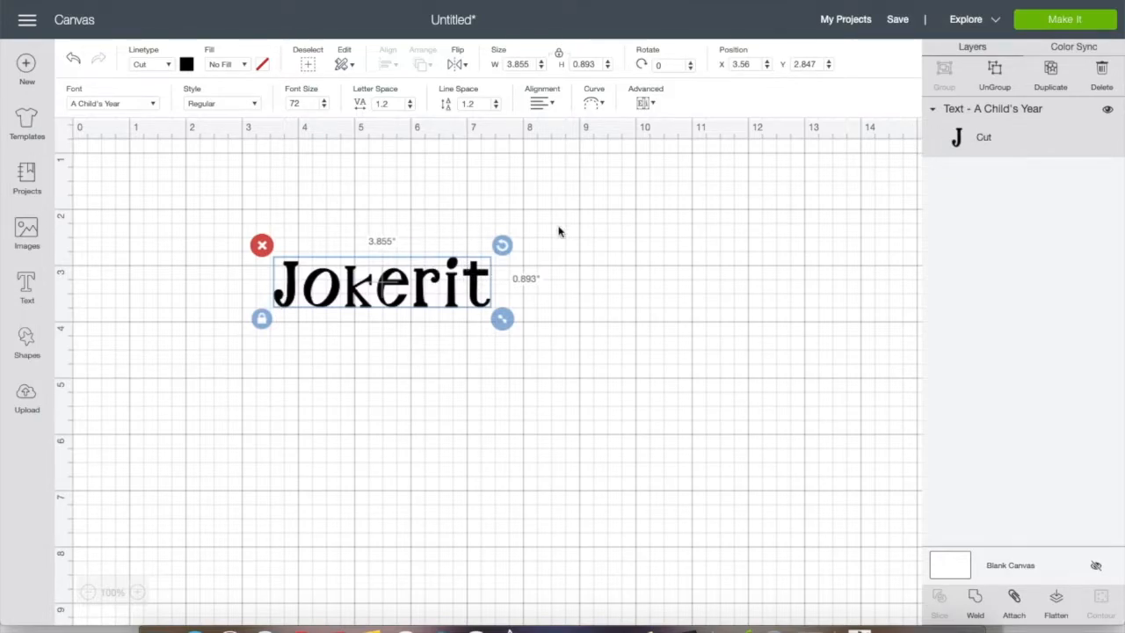
Try dark blue, light green and light yellow as the text's material color and settle on golden yellow
left_click(187, 67)
left_click(187, 67)
left_click(186, 67)
left_click(261, 185)
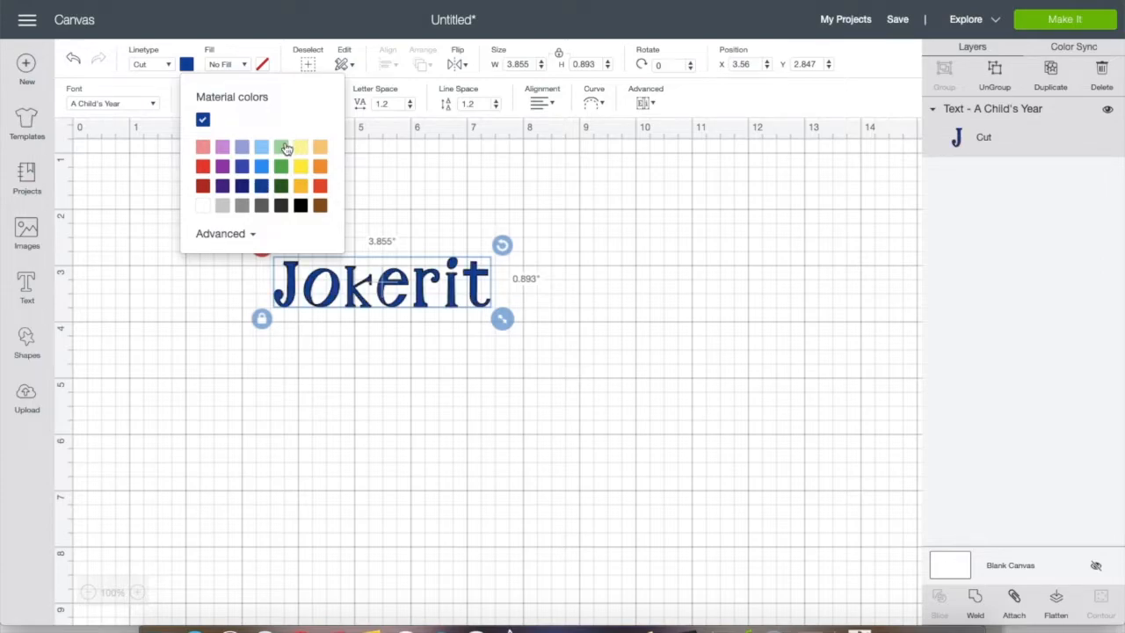
left_click(282, 147)
left_click(305, 150)
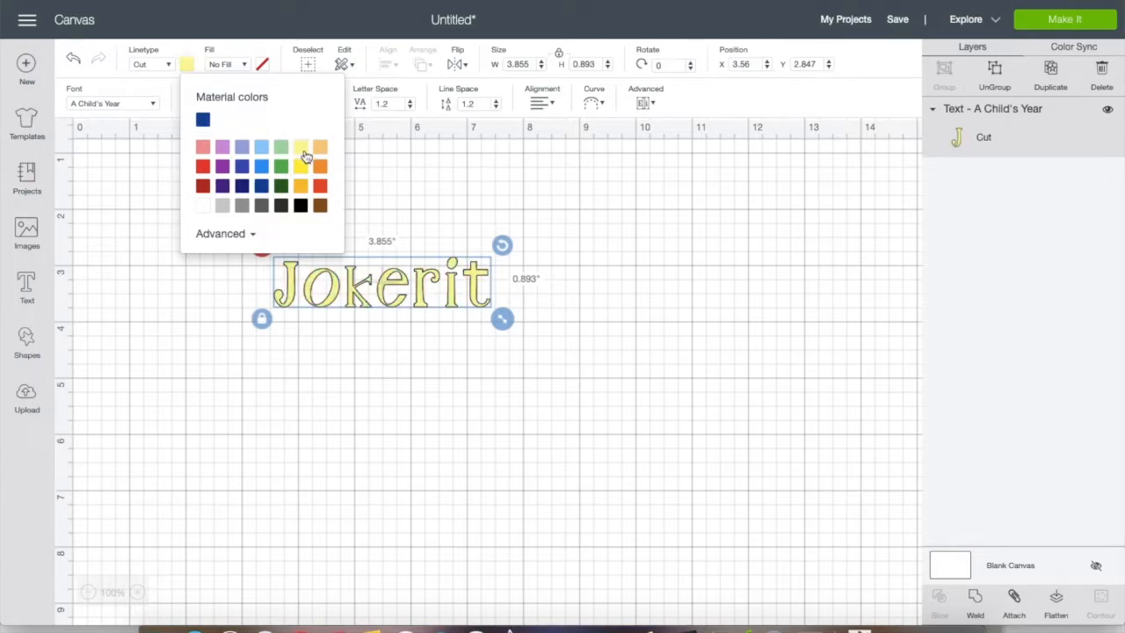
left_click(300, 186)
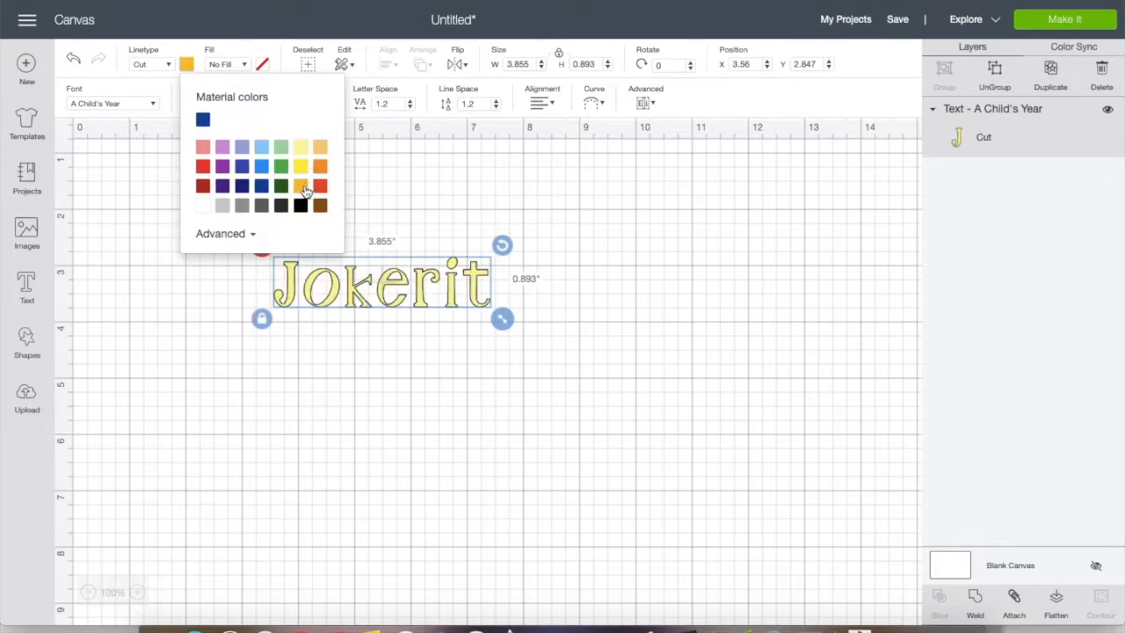
Change the linetype of the Jokerit text from cutting to Draw
left_click(169, 65)
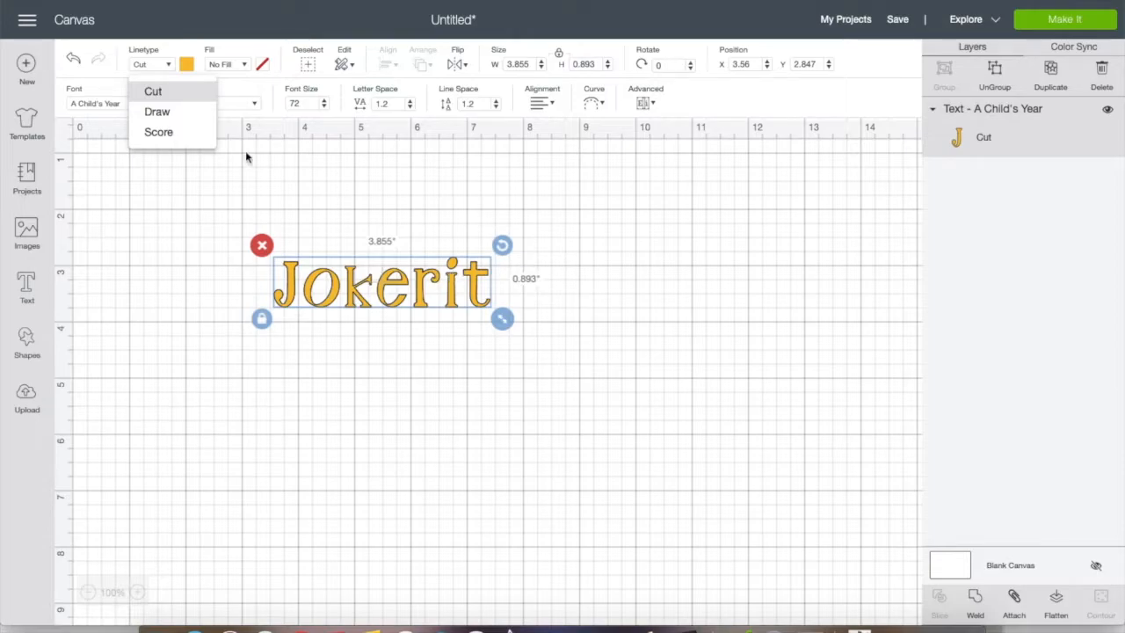
left_click(158, 112)
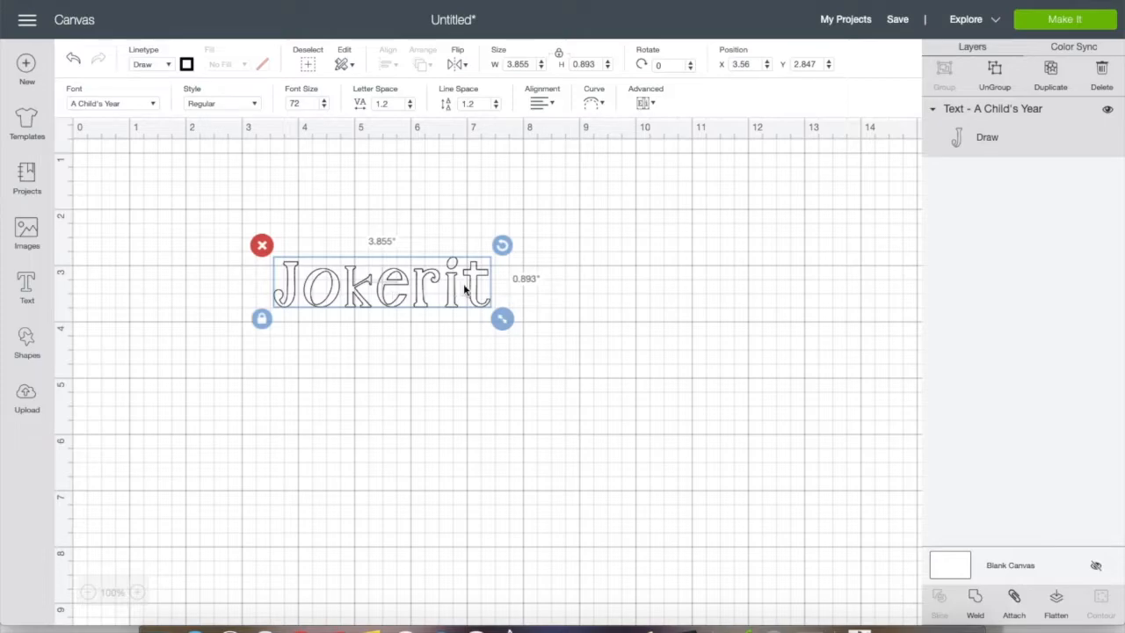
Try the Score linetype on the Jokerit text and set the linetype back to Cut
left_click(169, 66)
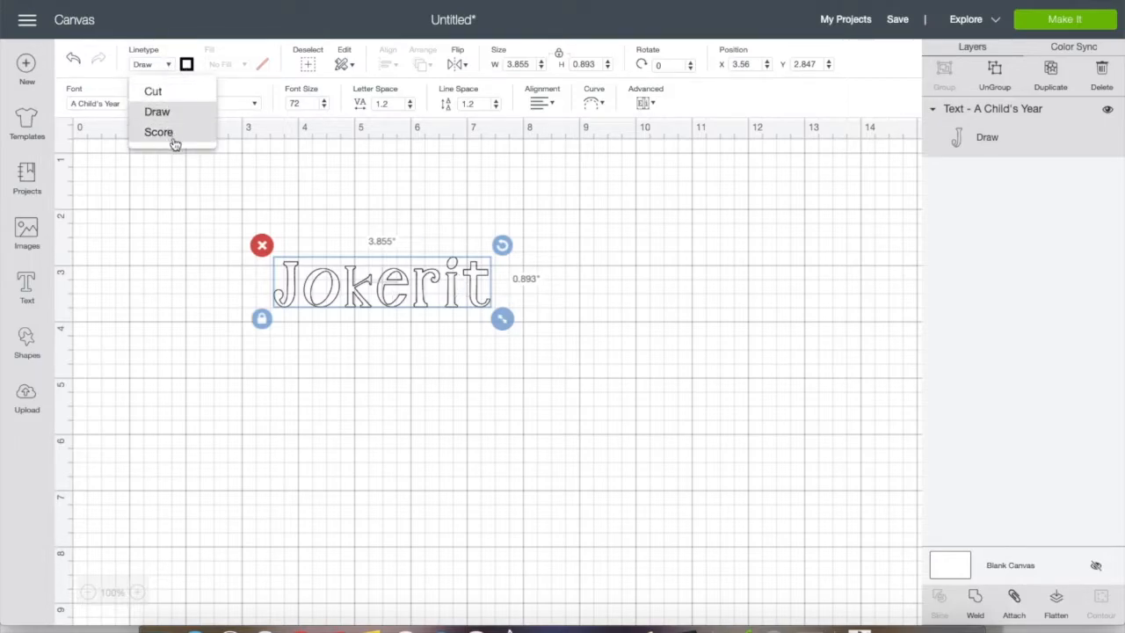
left_click(175, 133)
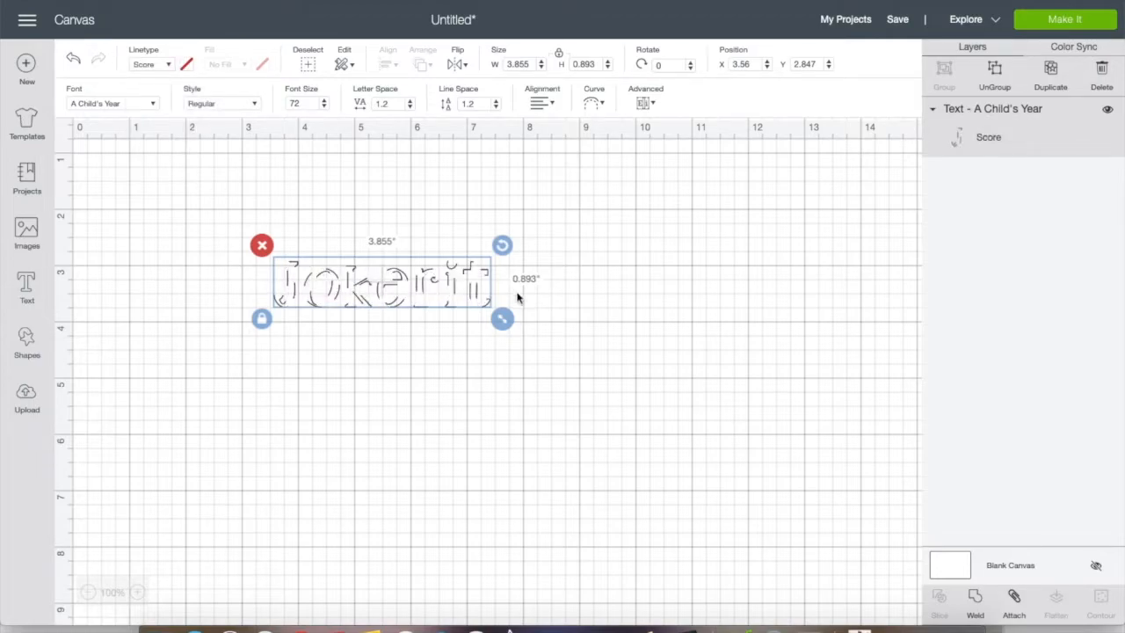
left_click(174, 70)
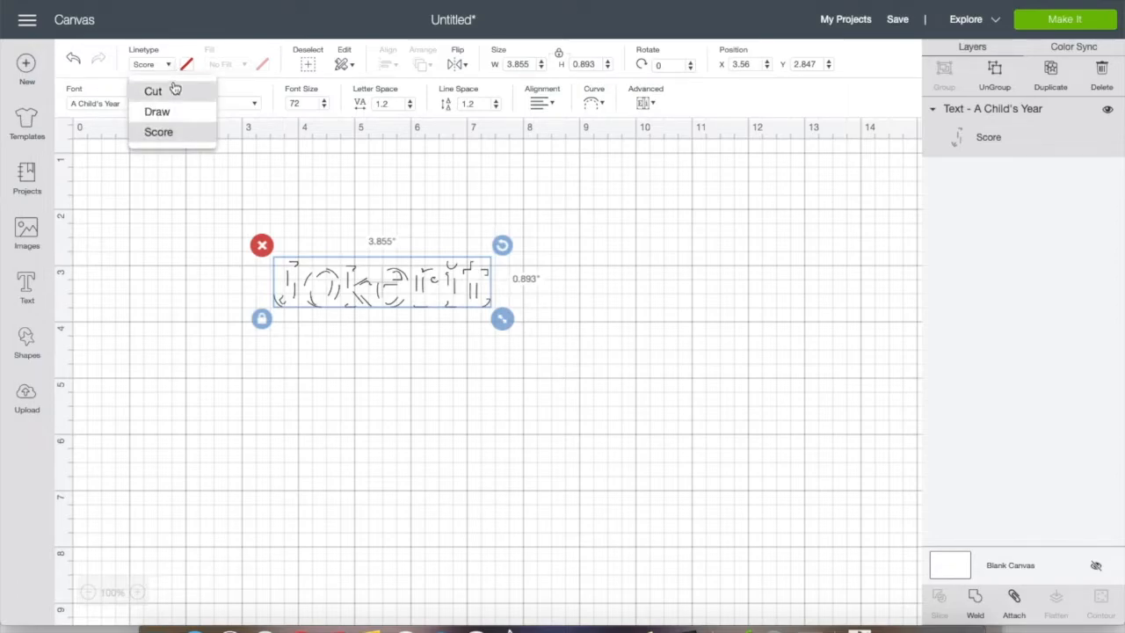
left_click(173, 92)
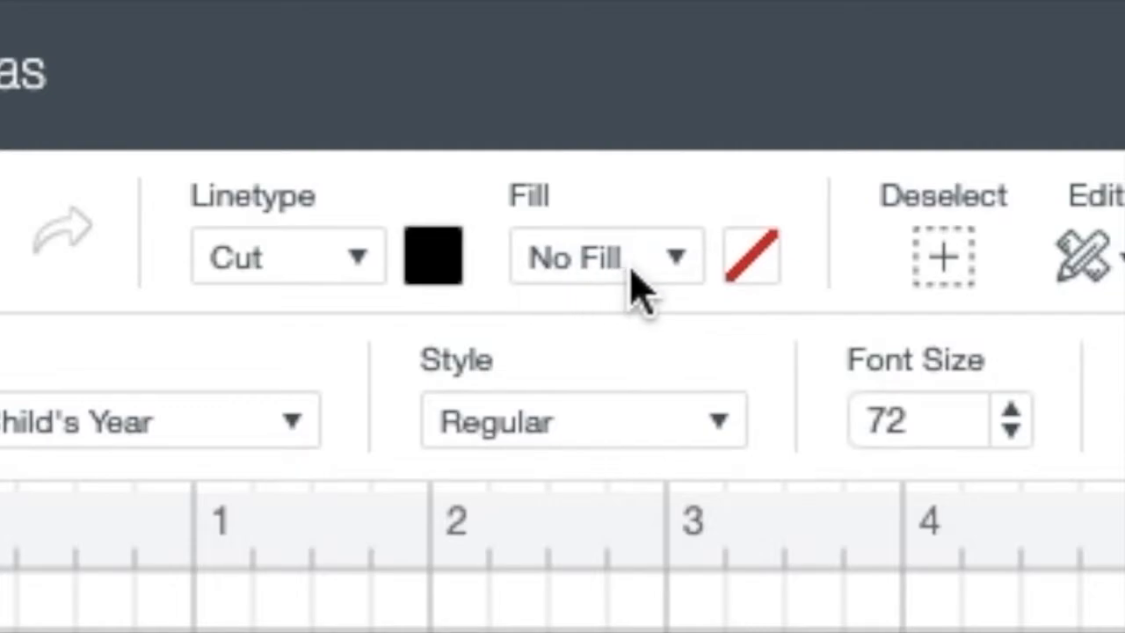
Set the fill of the Jokerit text to Print
left_click(678, 260)
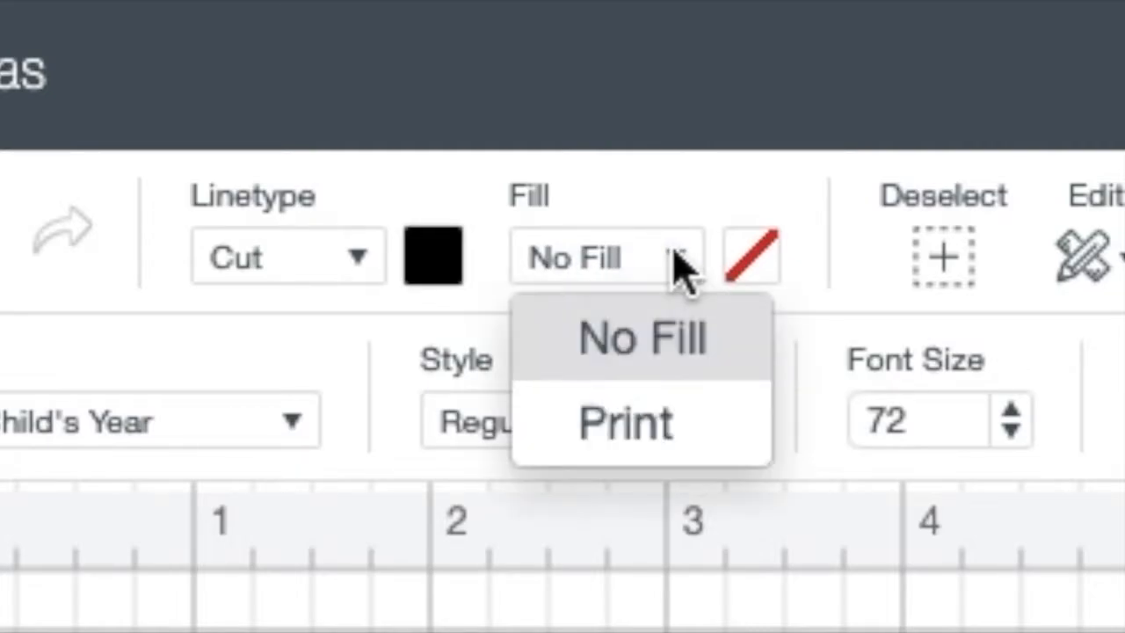
left_click(694, 435)
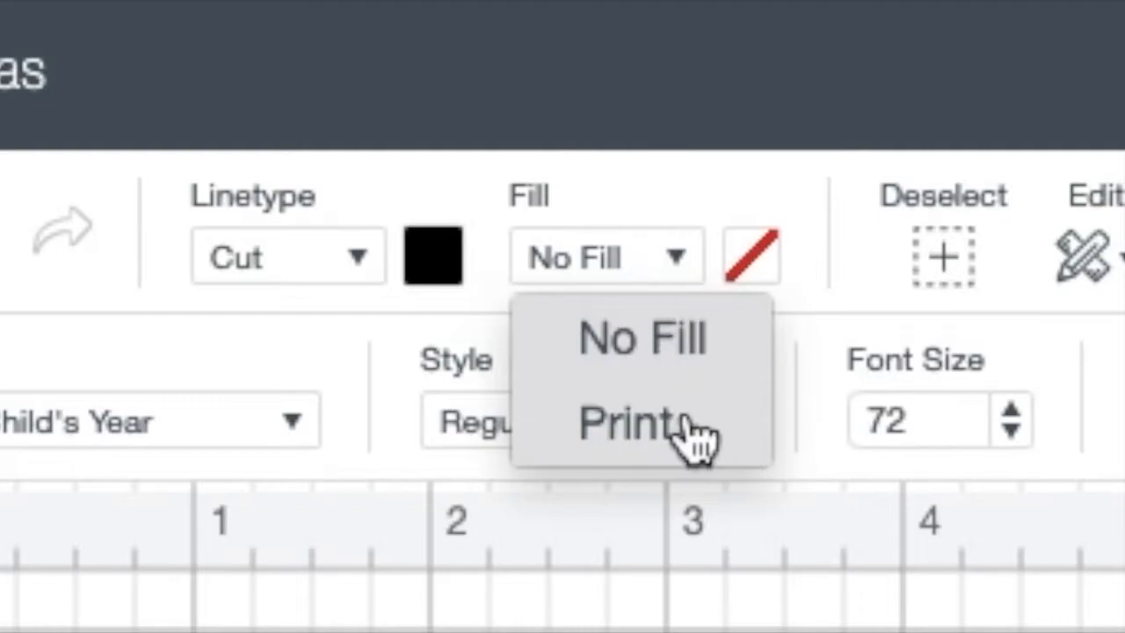
left_click(692, 428)
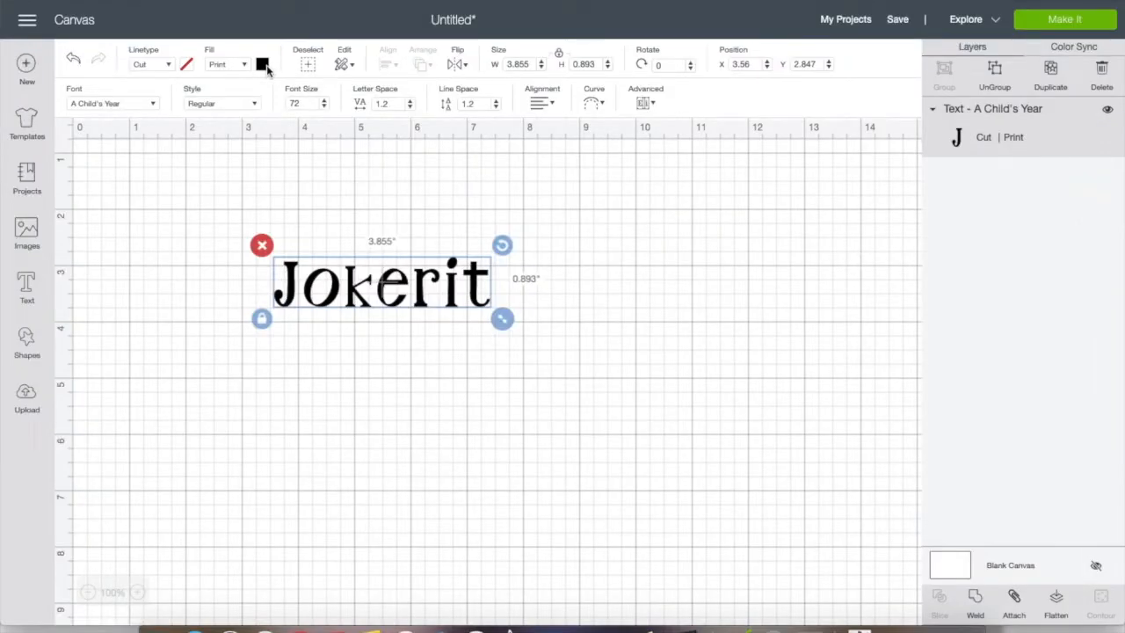
Switch the print type to Pattern, browse the patterns and fill the Jokerit text with the dark teal diagonal stripes
left_click(263, 65)
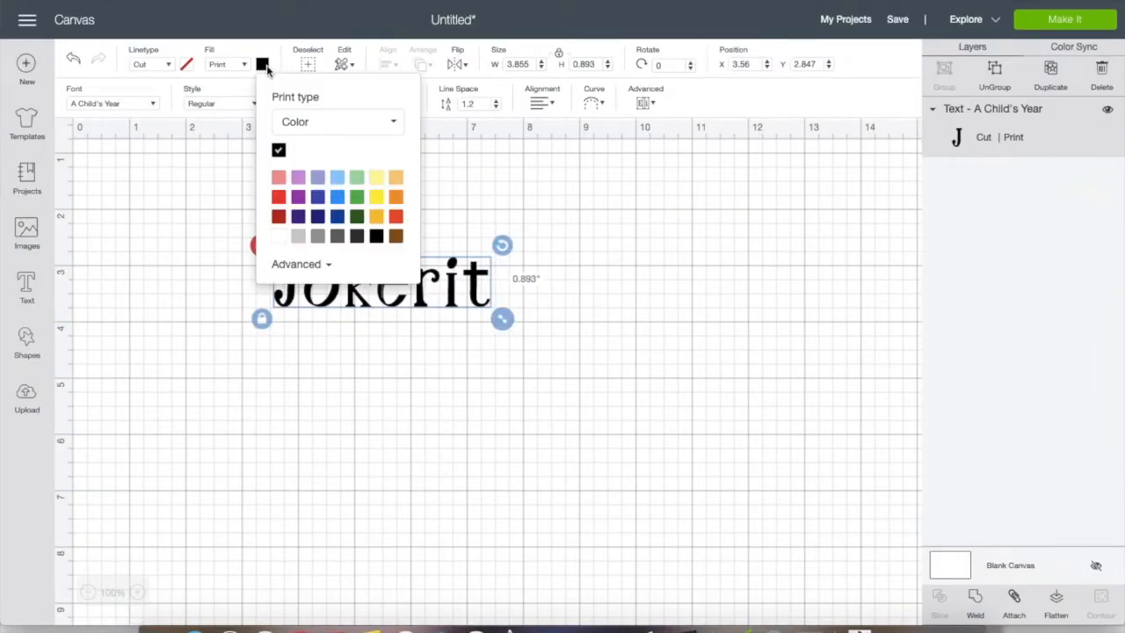
left_click(393, 123)
left_click(359, 179)
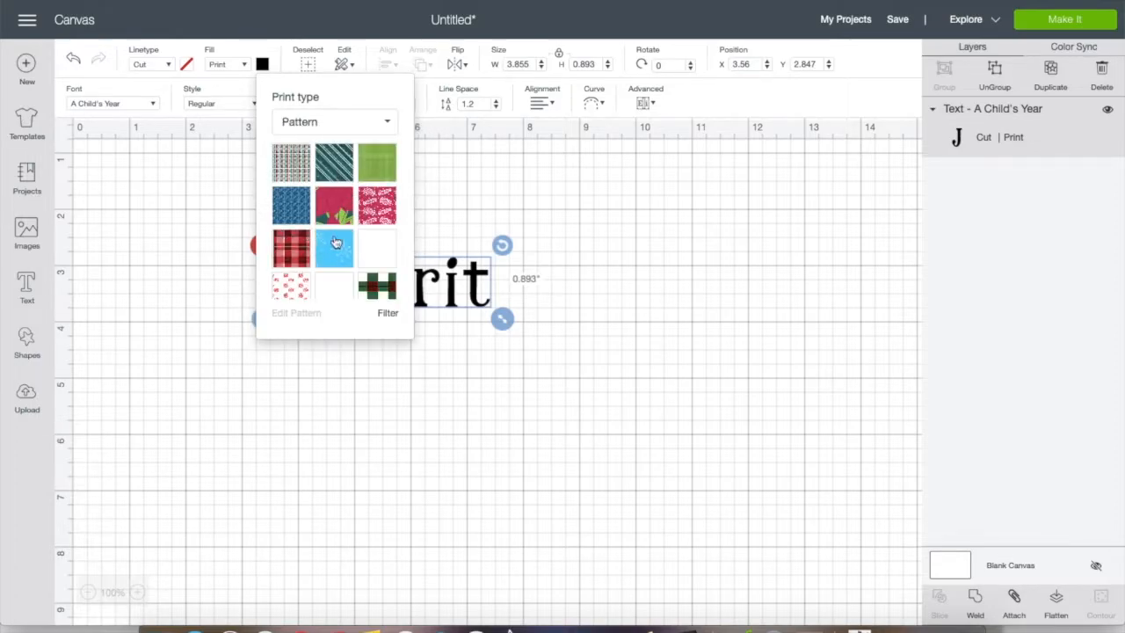
scroll(332, 257, "down", 10)
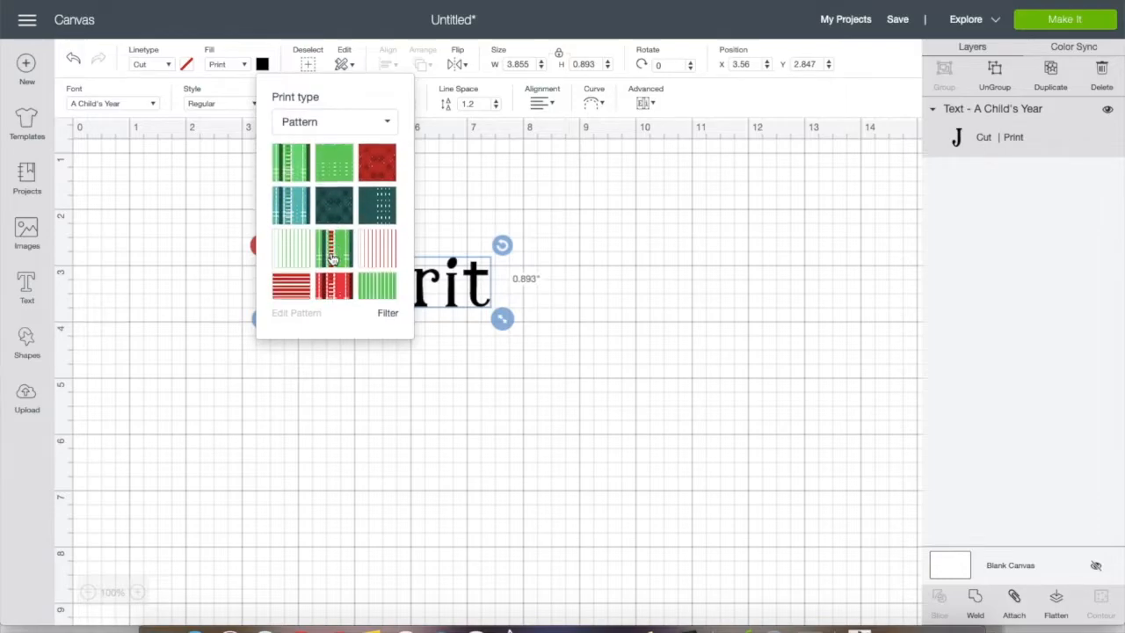
scroll(332, 257, "down", 5)
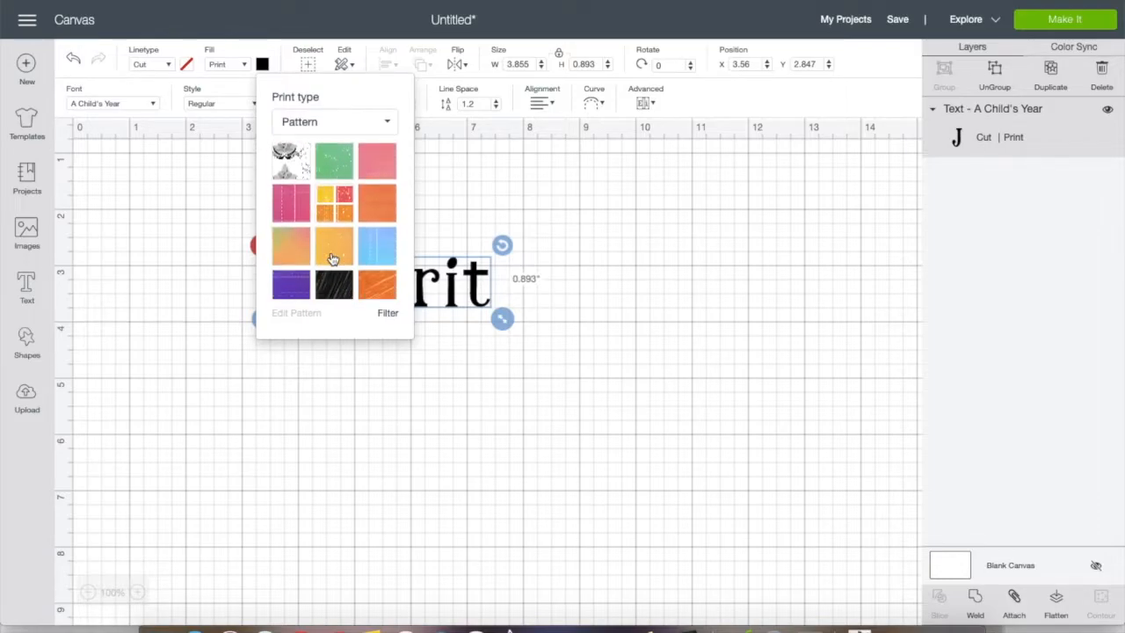
scroll(332, 257, "down", 10)
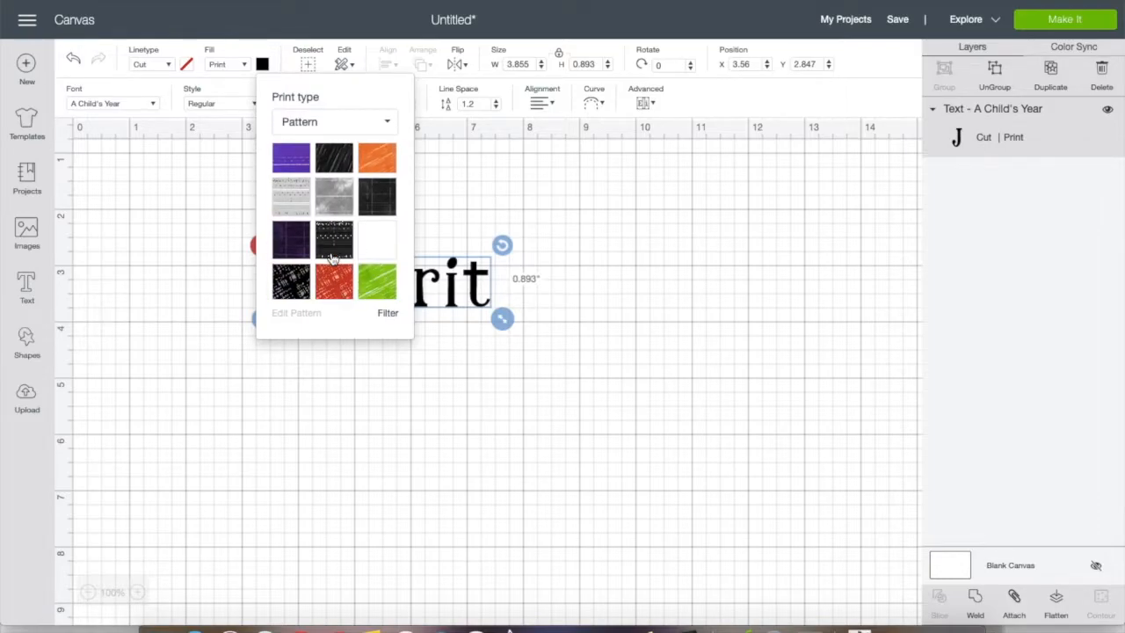
scroll(332, 257, "down", 10)
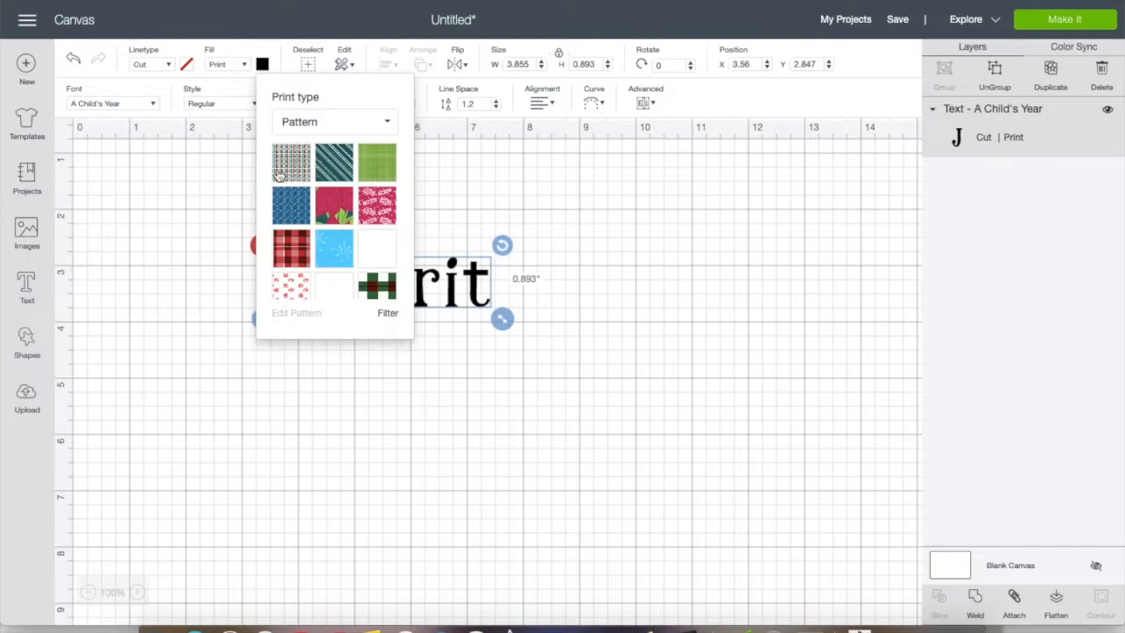
left_click(340, 172)
left_click(454, 203)
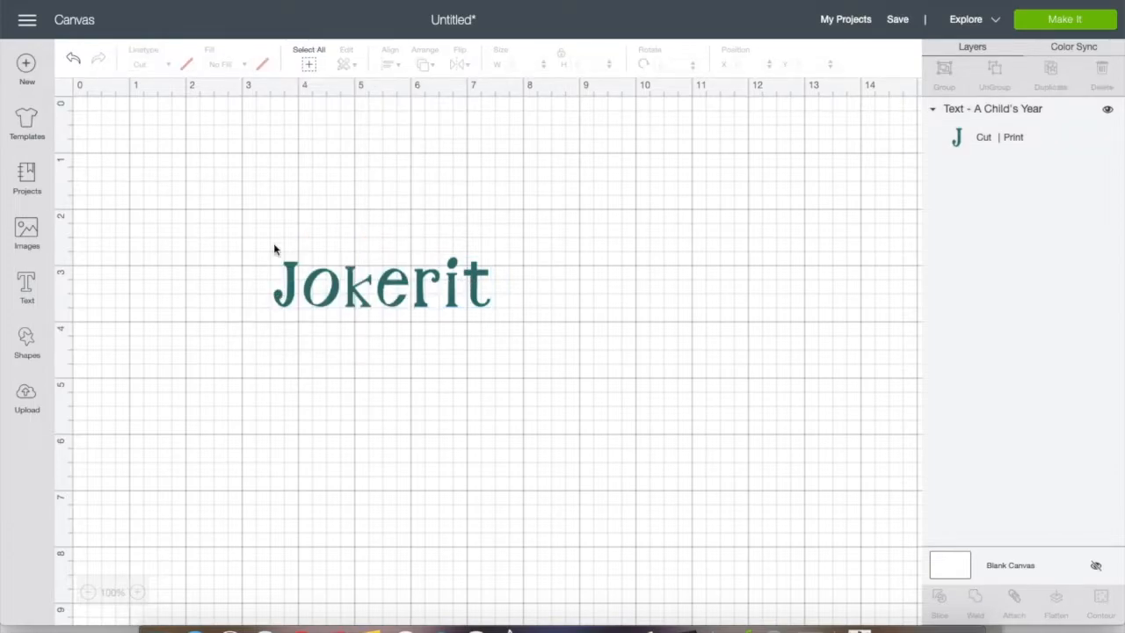
Upload the photo IMG_5284.JPG as a pattern fill, save it and return to the canvas
left_click(294, 287)
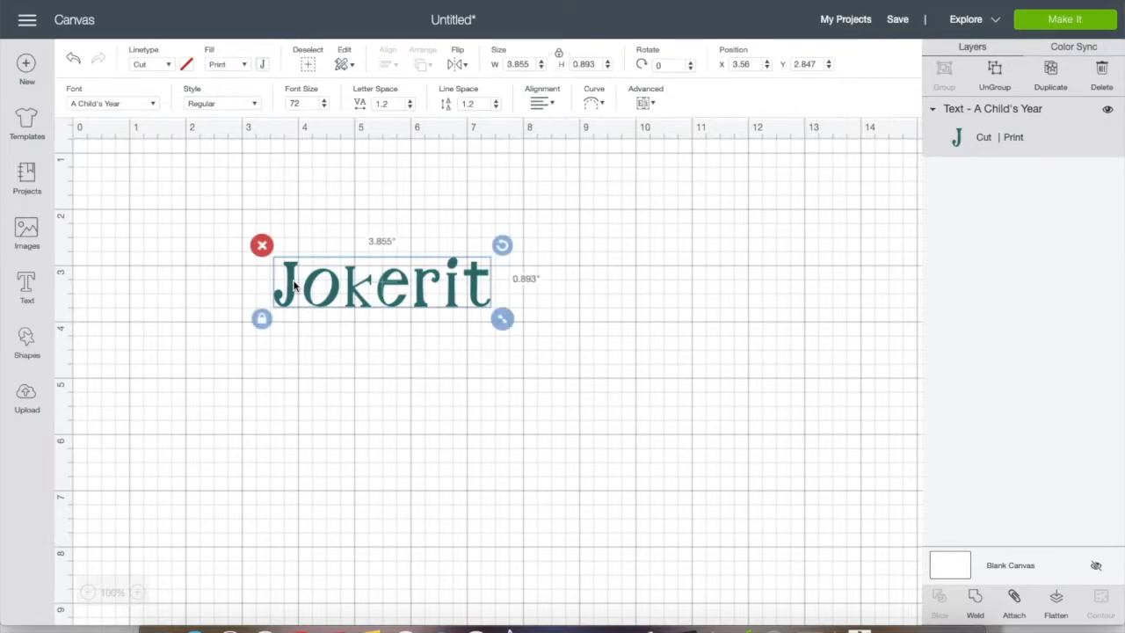
left_click(27, 400)
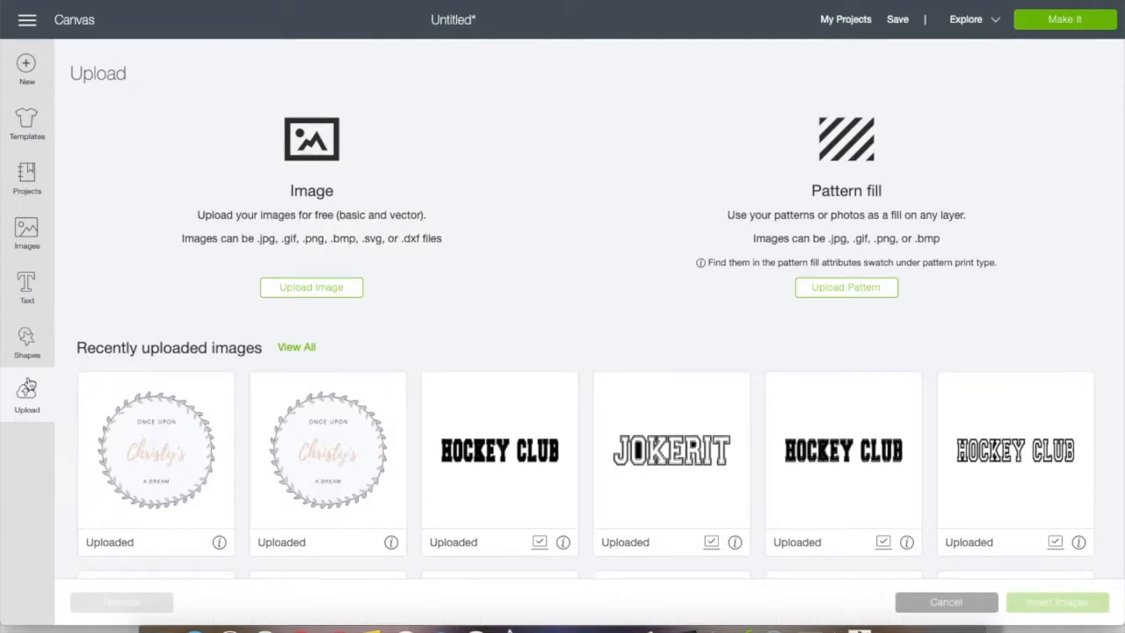
left_click(828, 290)
left_click(604, 316)
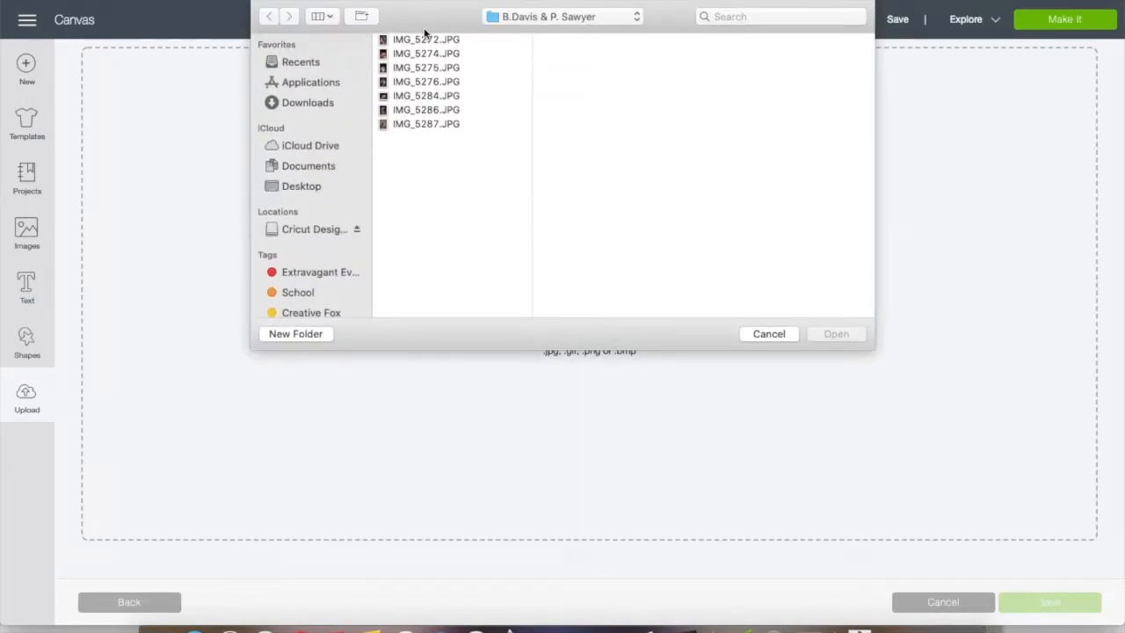
left_click(421, 97)
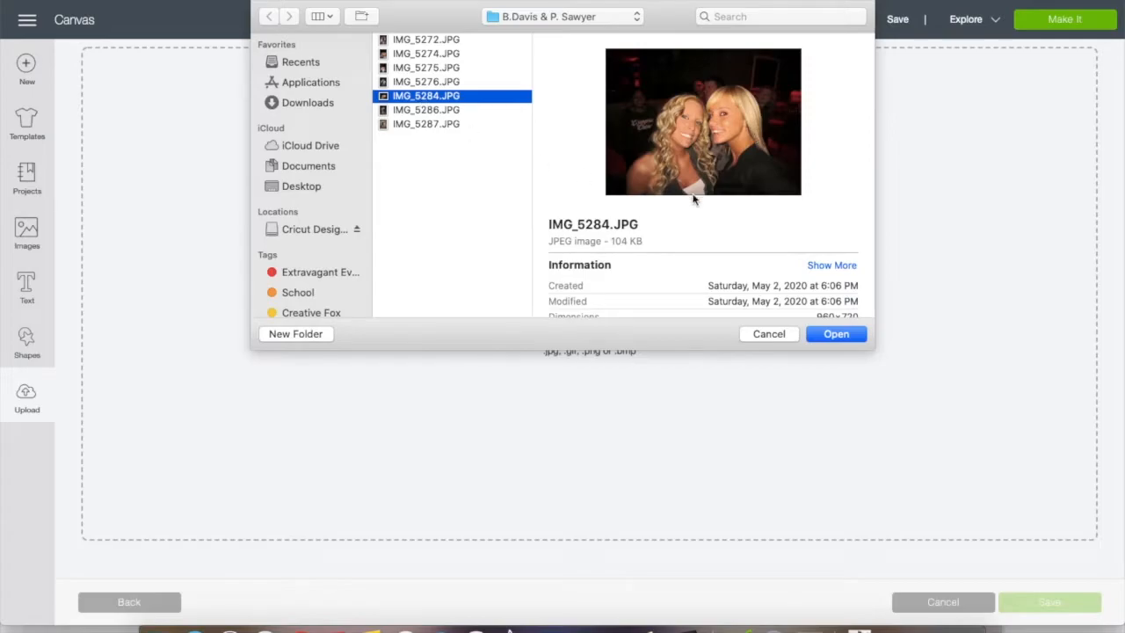
left_click(841, 335)
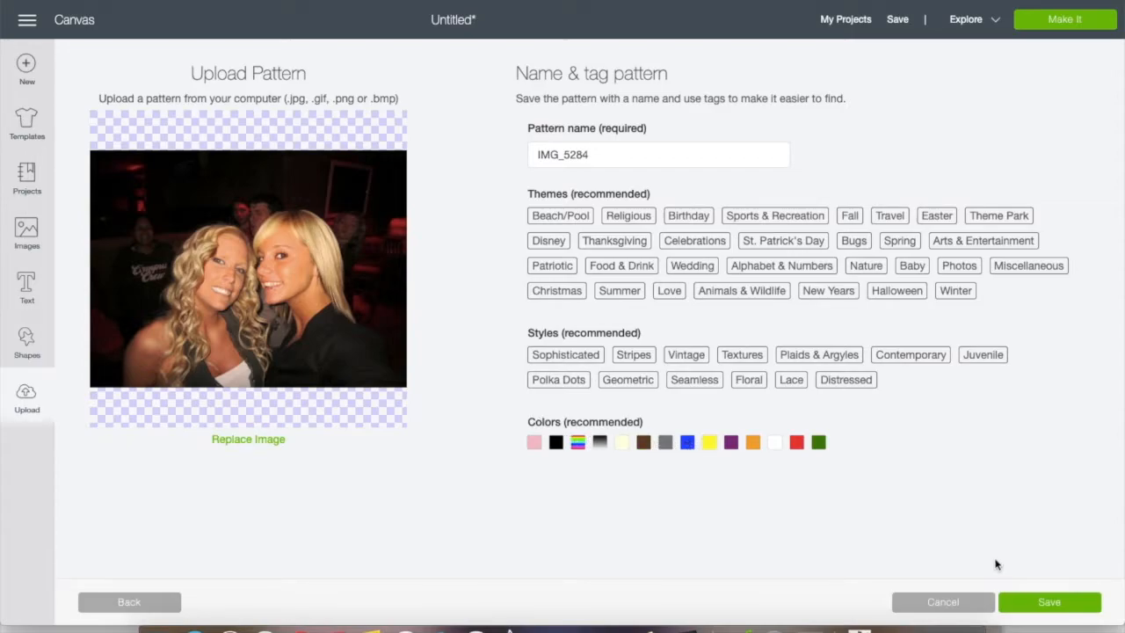
left_click(1046, 603)
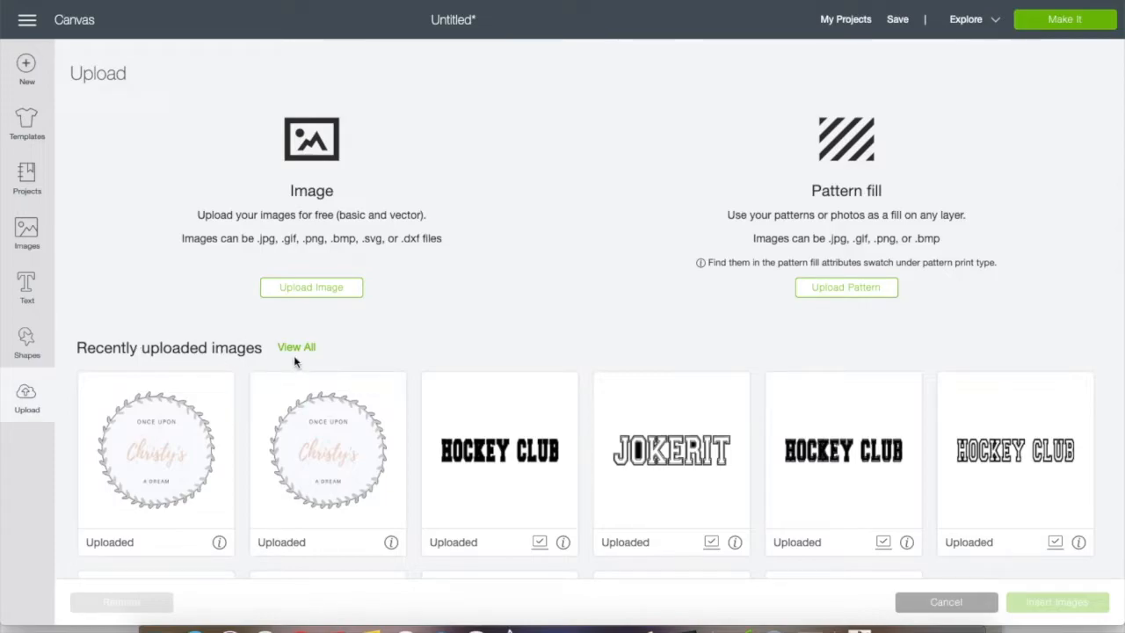
left_click(941, 610)
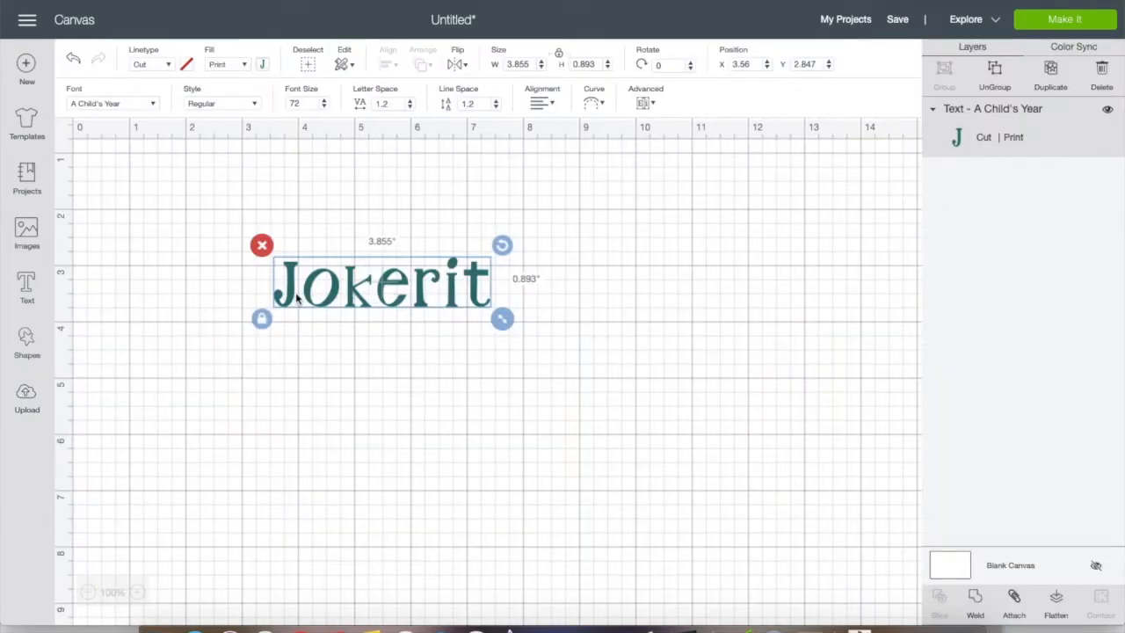
Change the Jokerit text's font to Arial Black and stretch it with unlocked proportions to about 8.32 by 3.80 inches
left_click(156, 103)
left_click(413, 163)
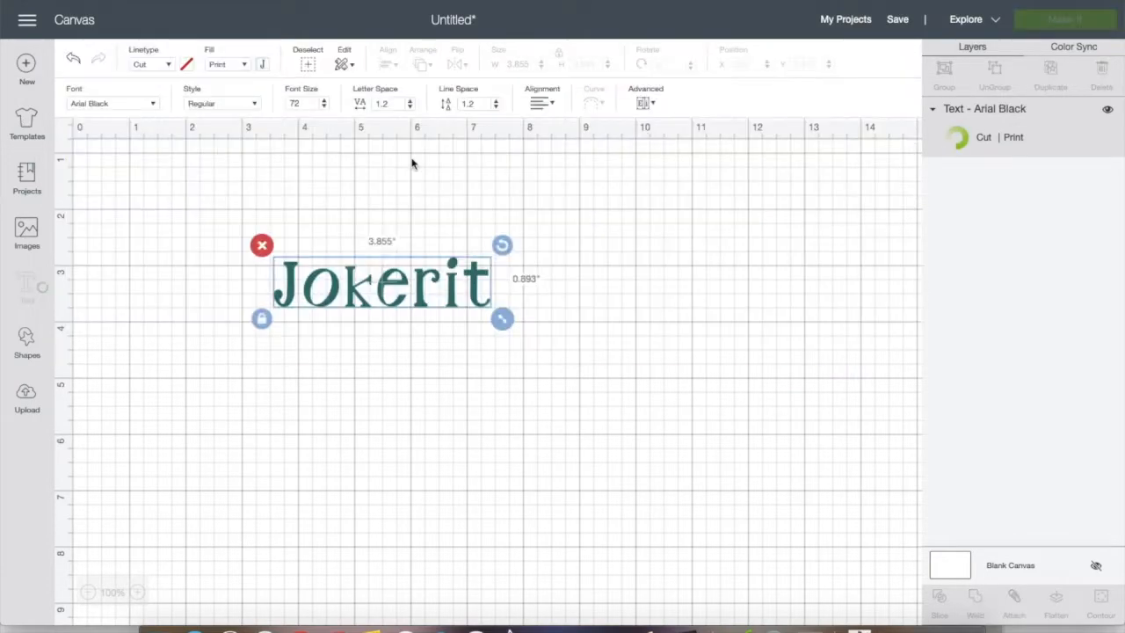
left_click(260, 310)
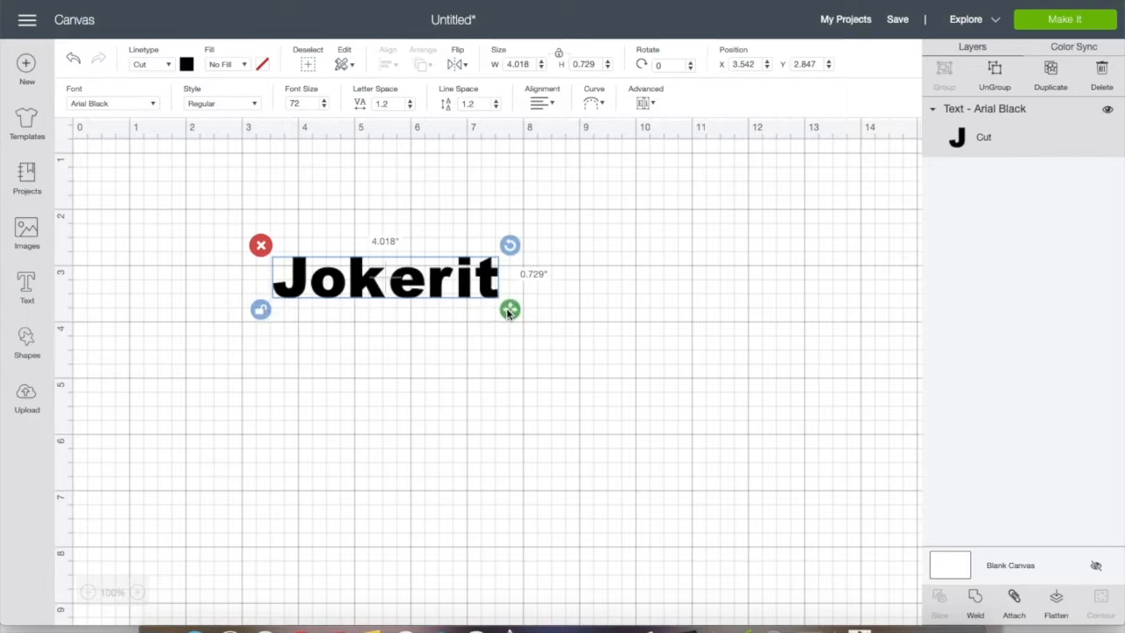
left_click_drag(510, 314, 752, 481)
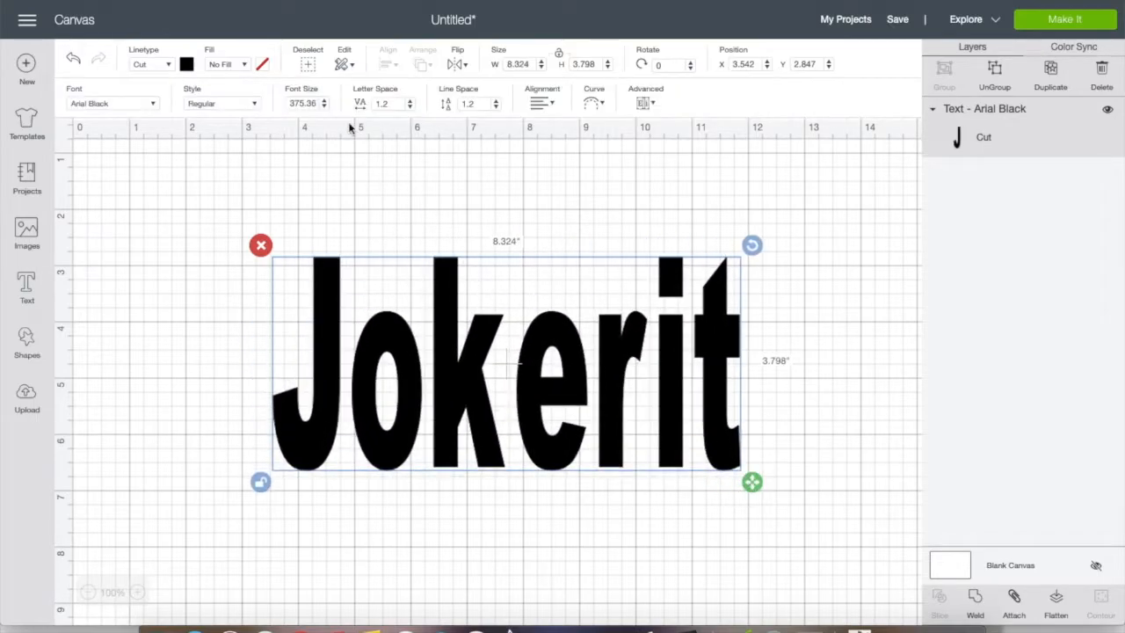
Set the Jokerit text's fill to Print with the uploaded photo as the pattern, and reselect the text
left_click(244, 64)
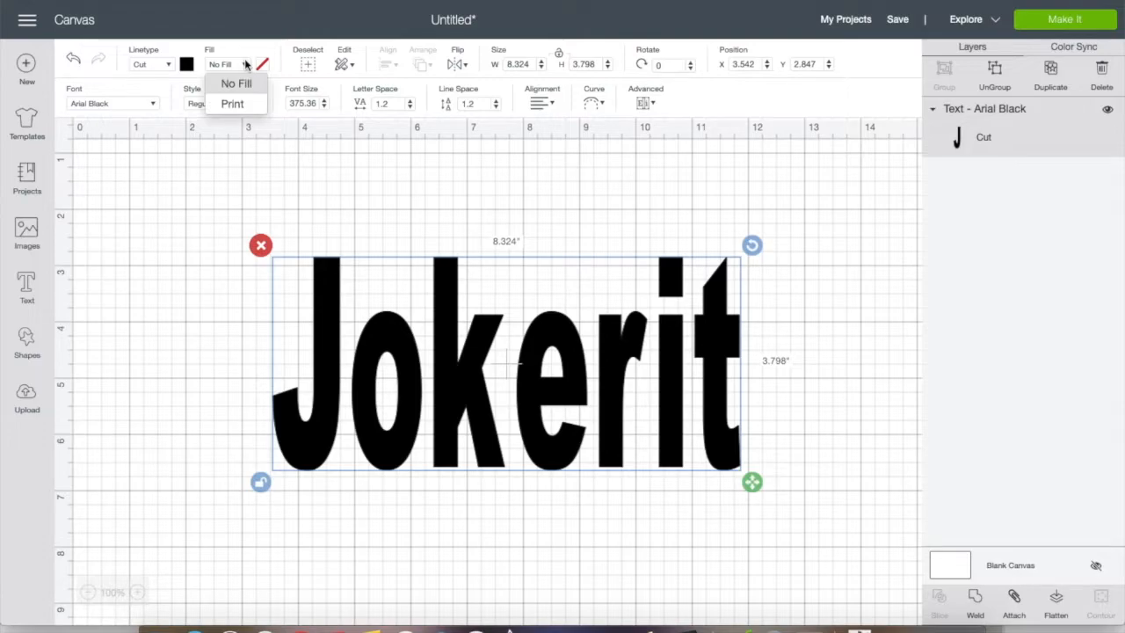
left_click(249, 103)
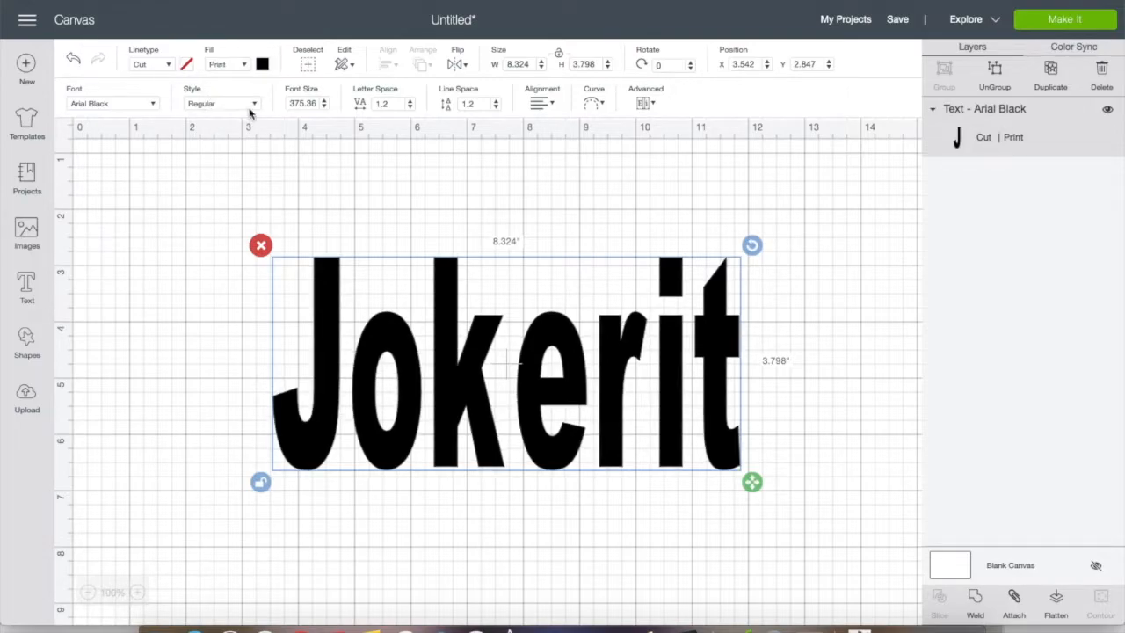
left_click(264, 64)
left_click(321, 127)
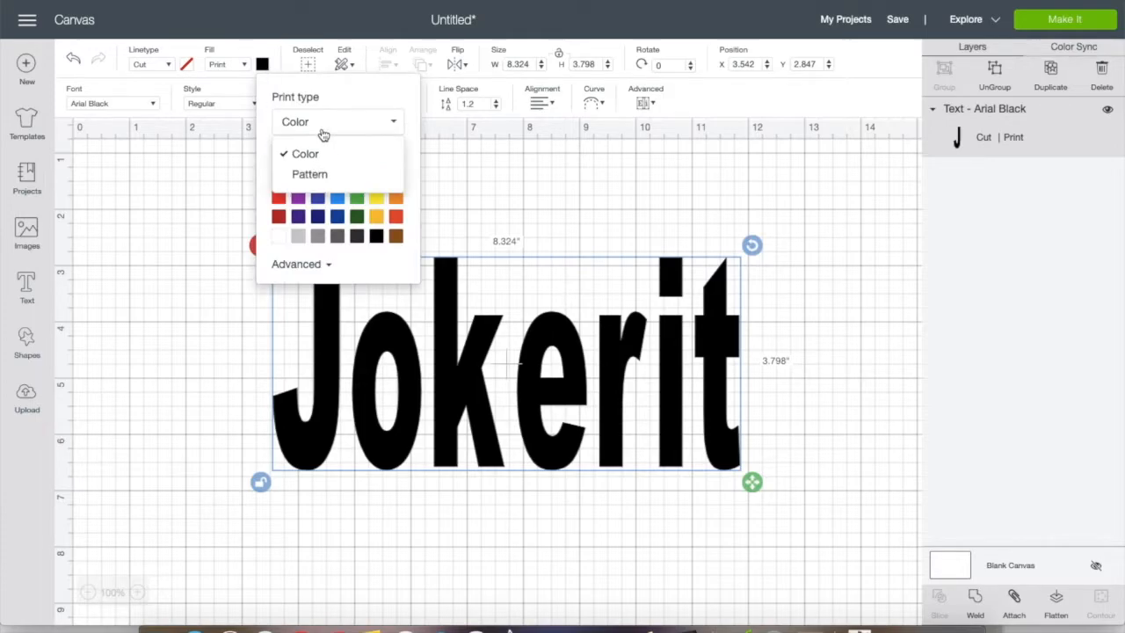
left_click(315, 175)
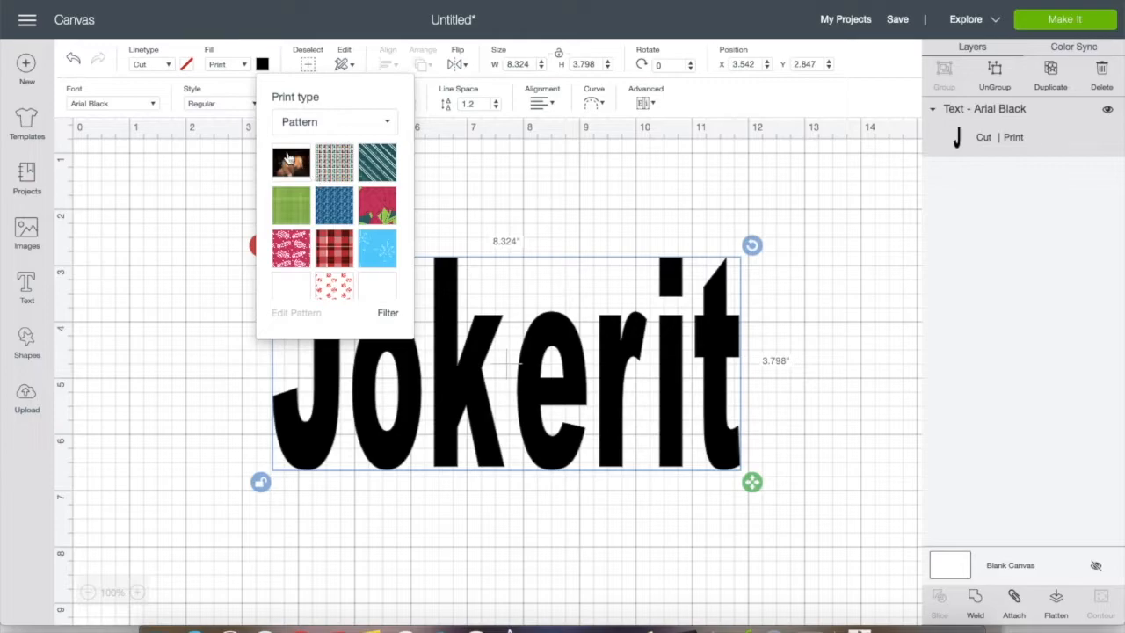
left_click(296, 171)
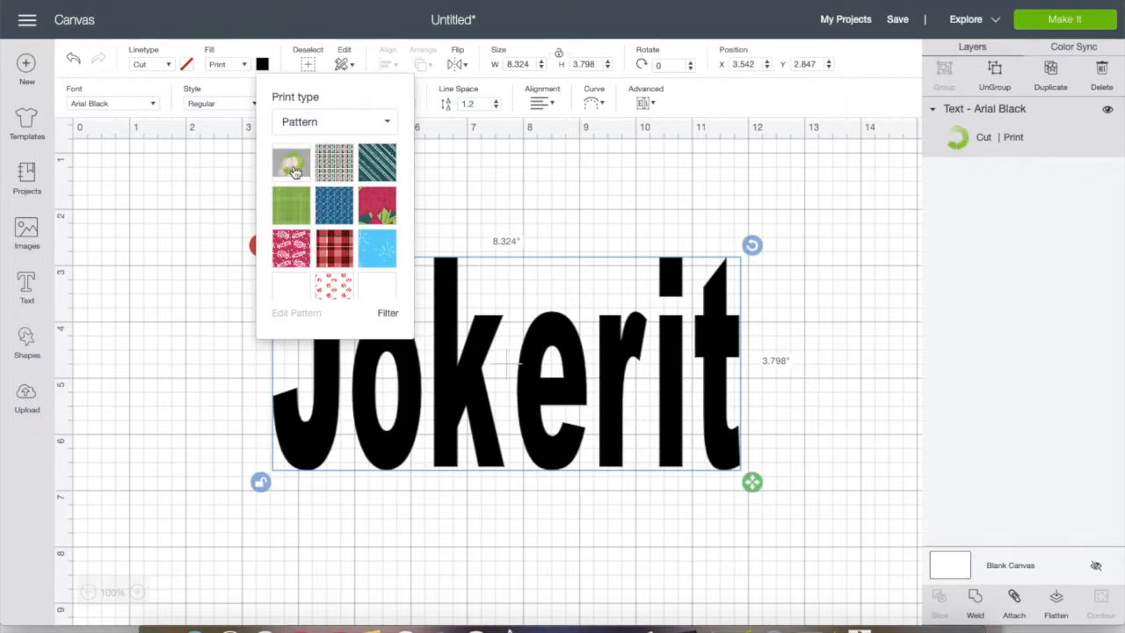
left_click(794, 295)
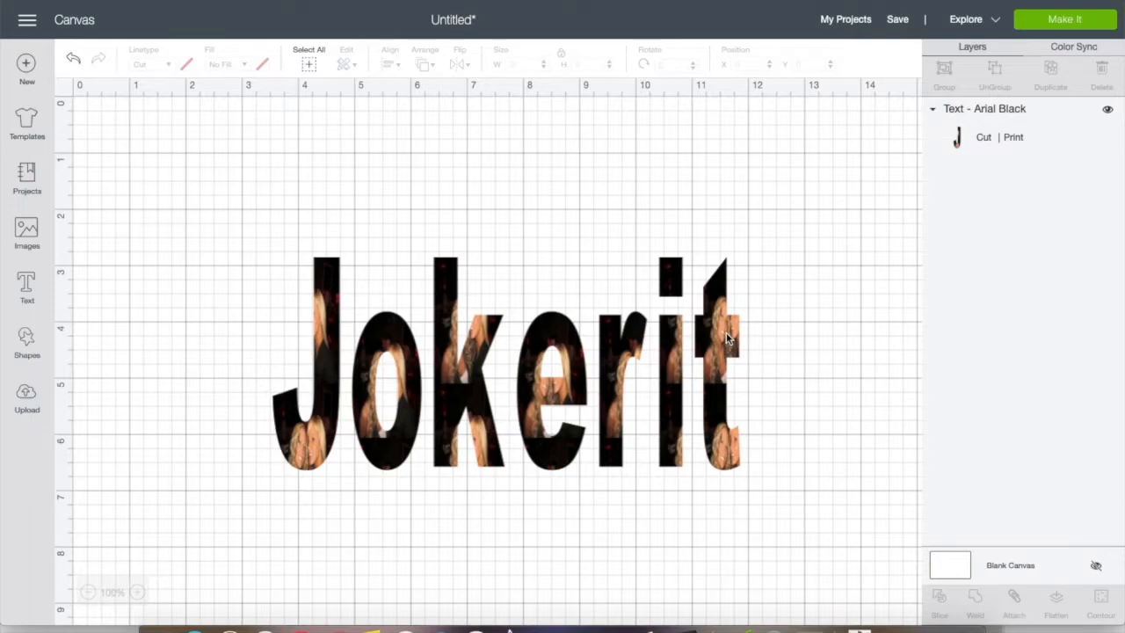
left_click(446, 330)
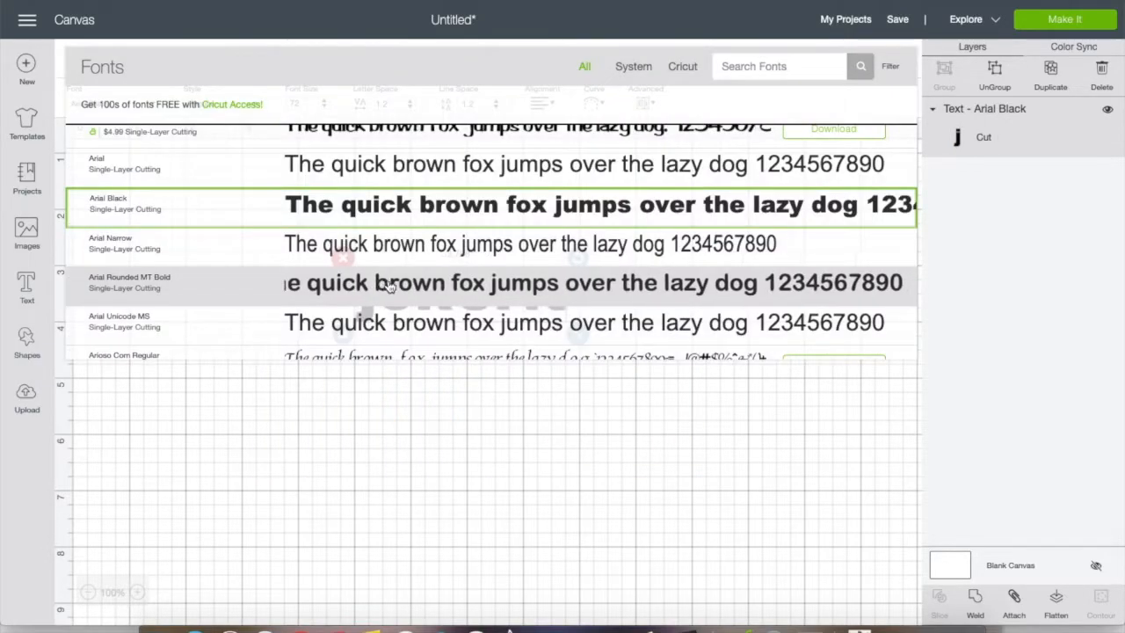
Look through the full list of system and Cricut fonts available for the jokerit text, noting prices and cutting types
scroll(389, 286, "down", 10)
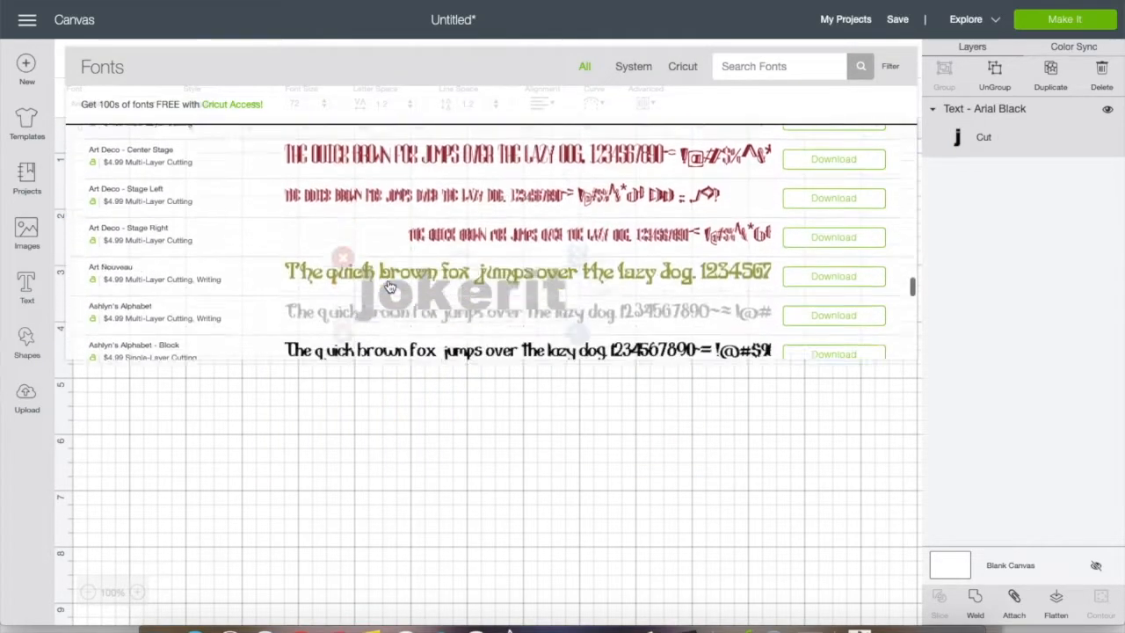
scroll(390, 286, "down", 15)
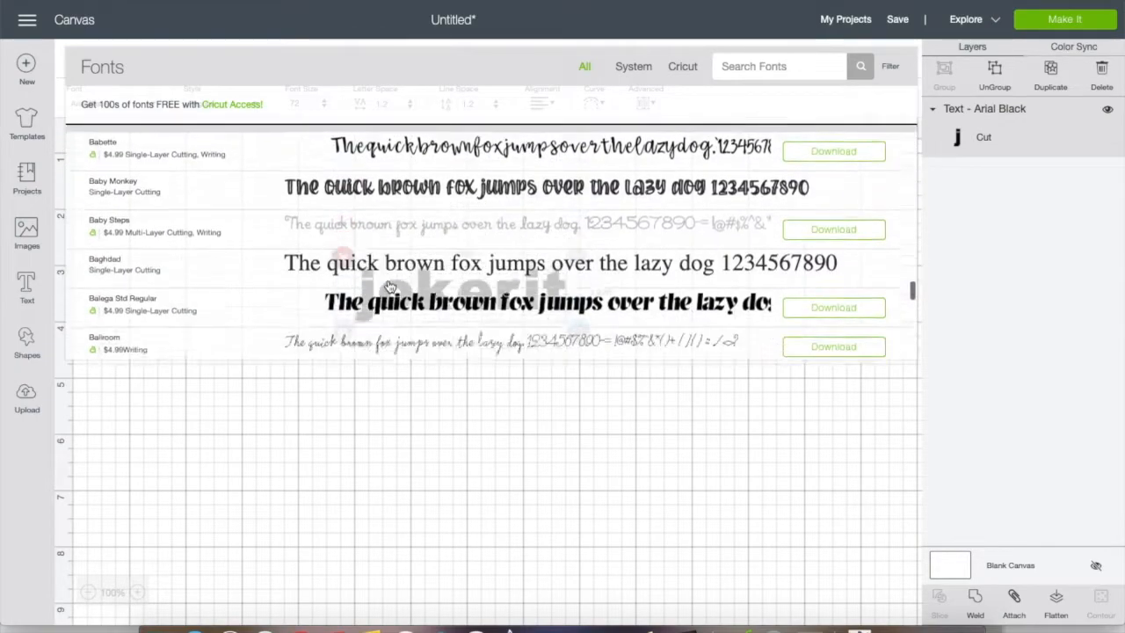
scroll(389, 286, "down", 1)
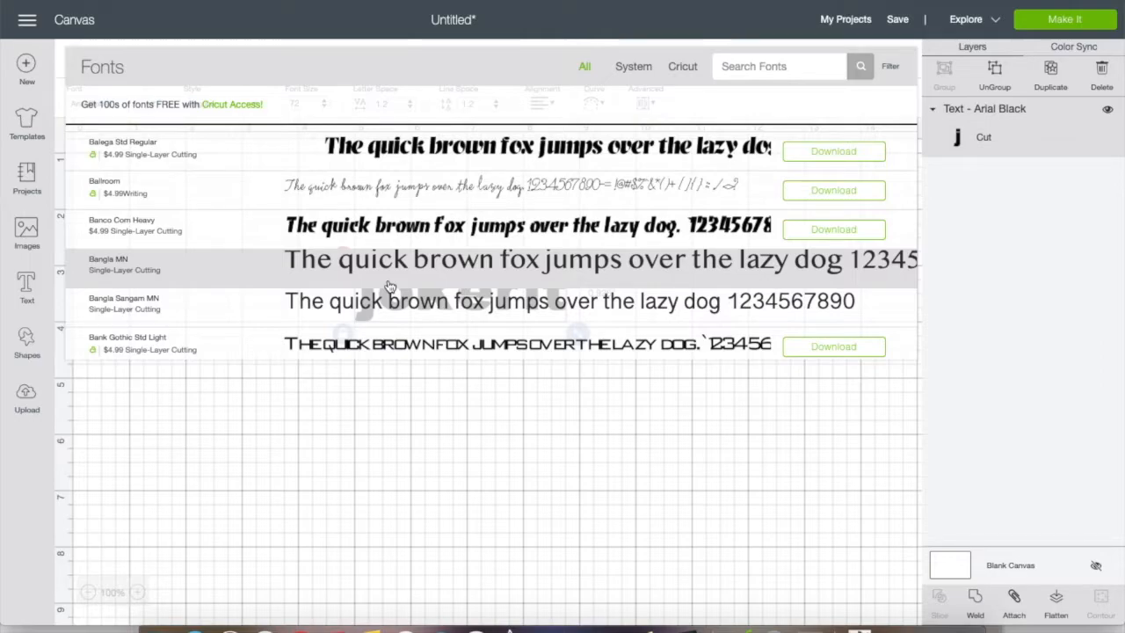
scroll(389, 287, "down", 10)
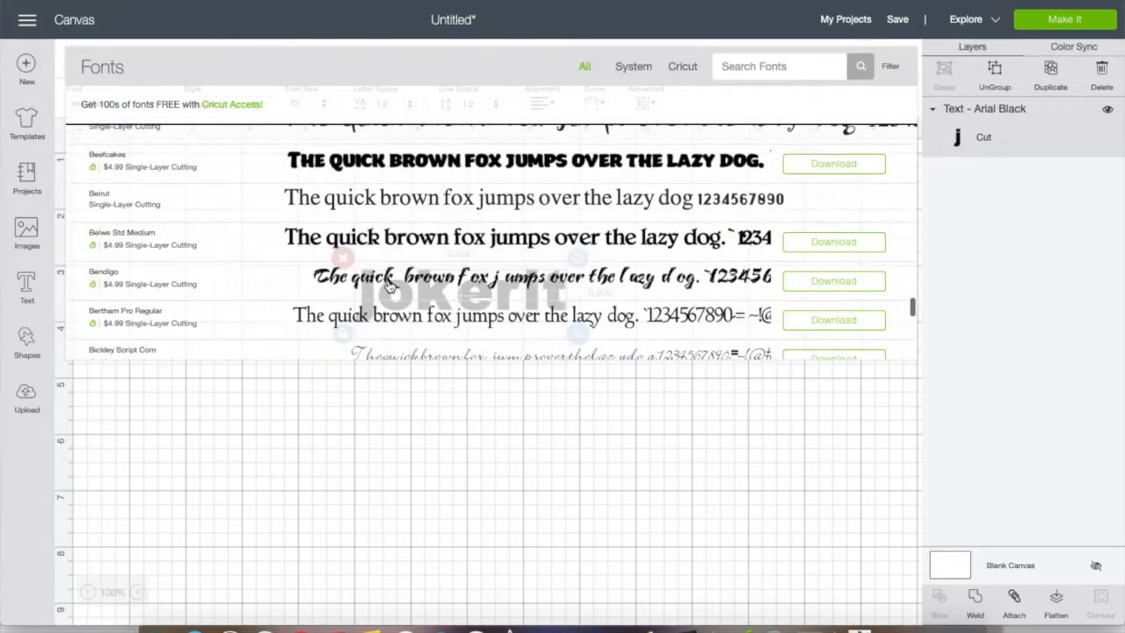
scroll(389, 287, "down", 15)
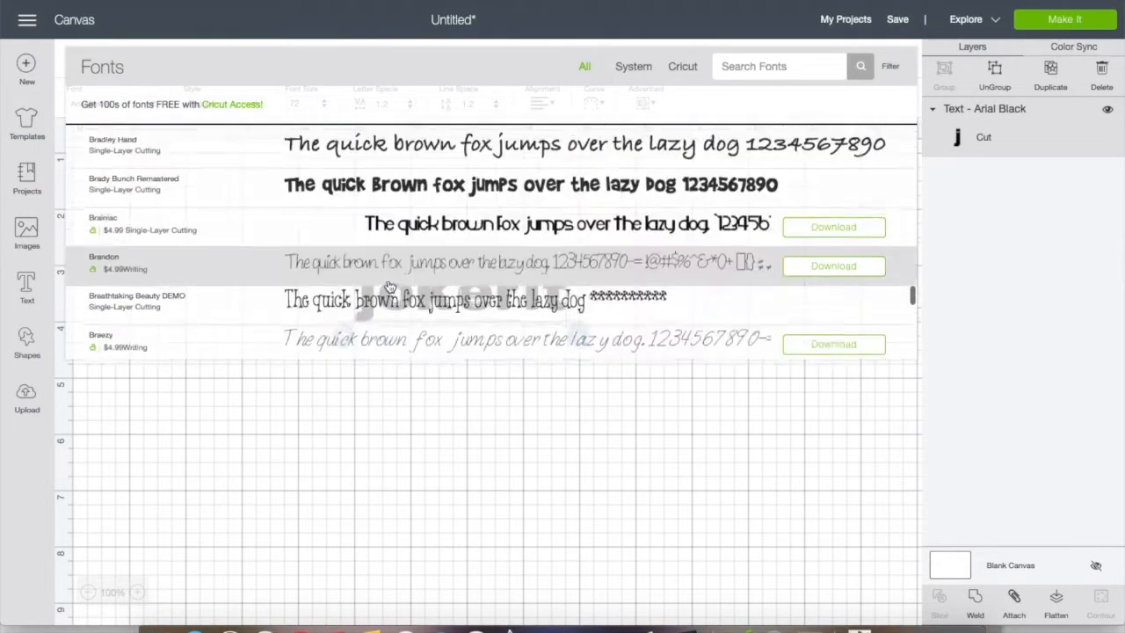
scroll(390, 287, "down", 8)
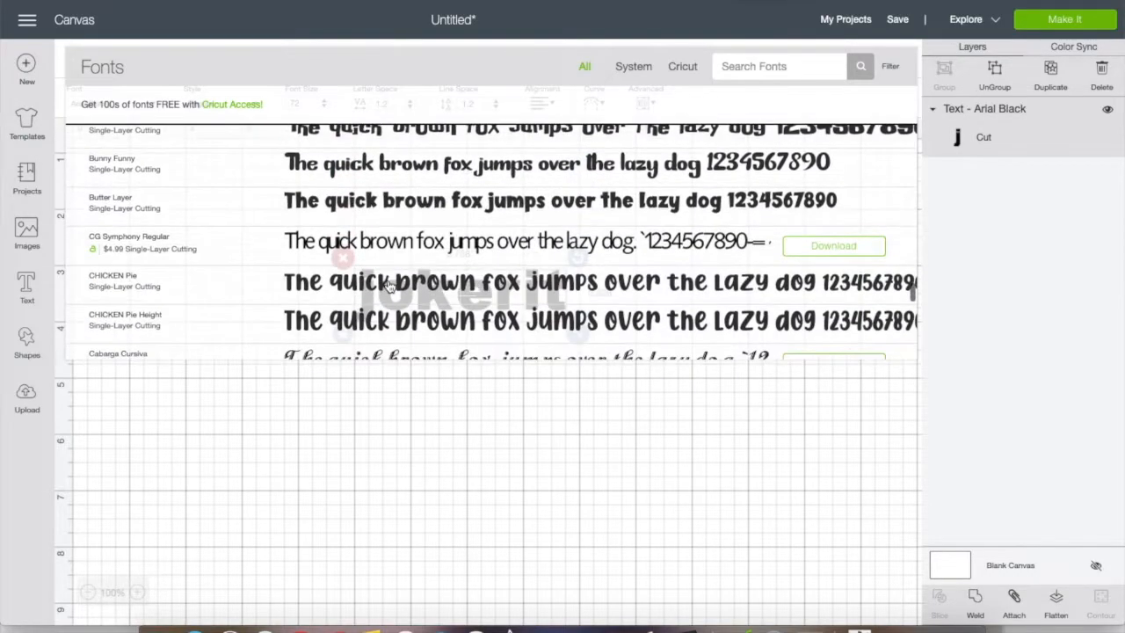
scroll(389, 287, "up", 6)
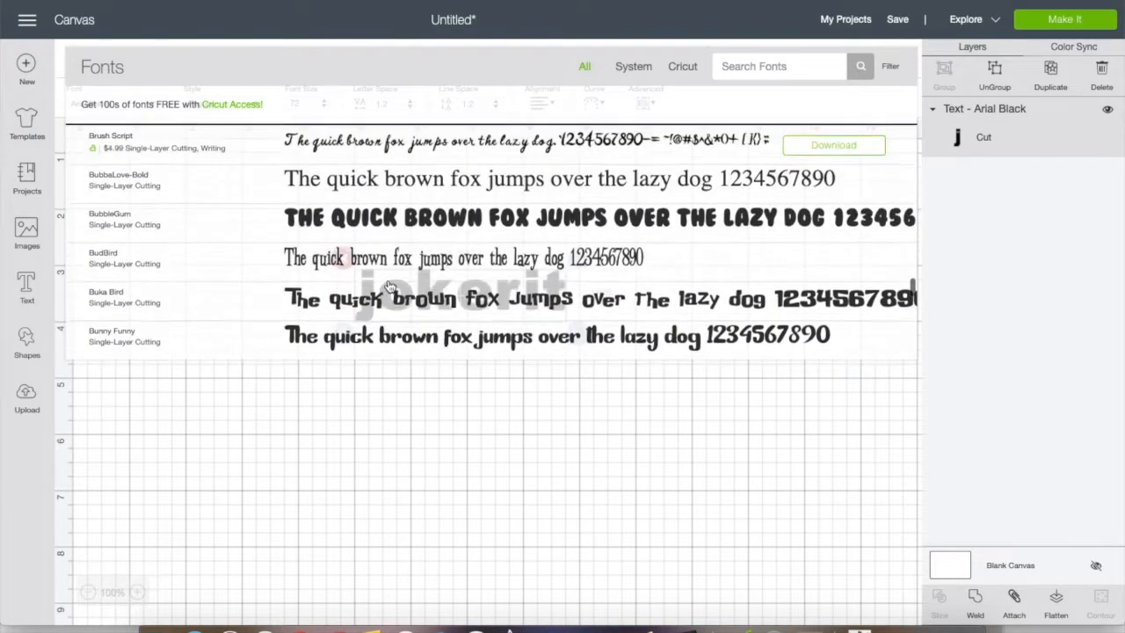
scroll(389, 286, "up", 10)
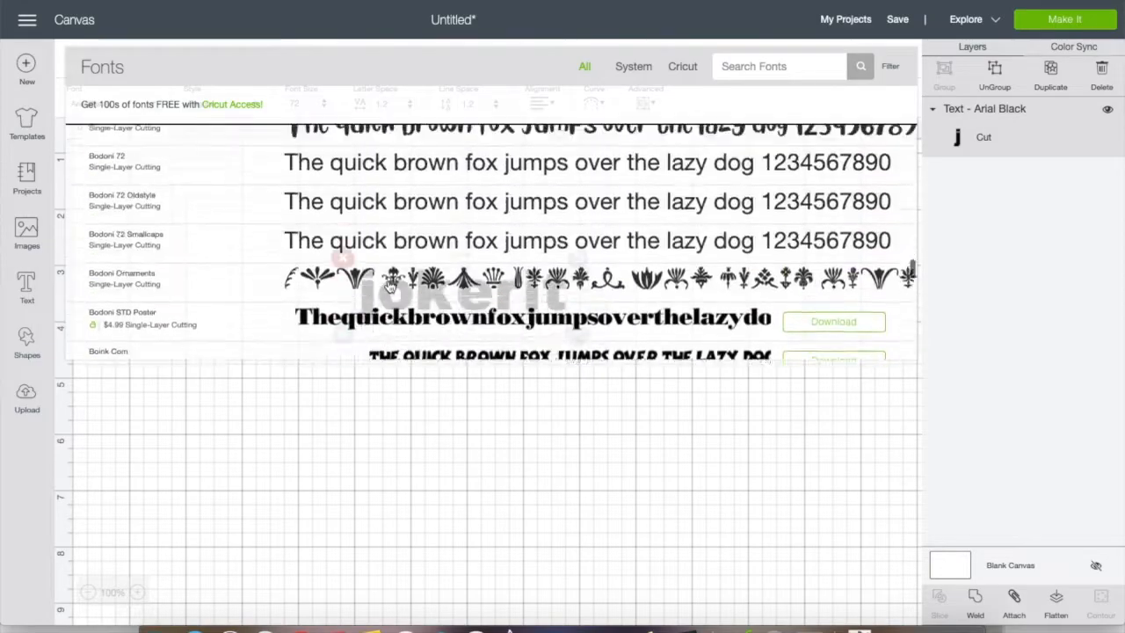
scroll(389, 286, "up", 10)
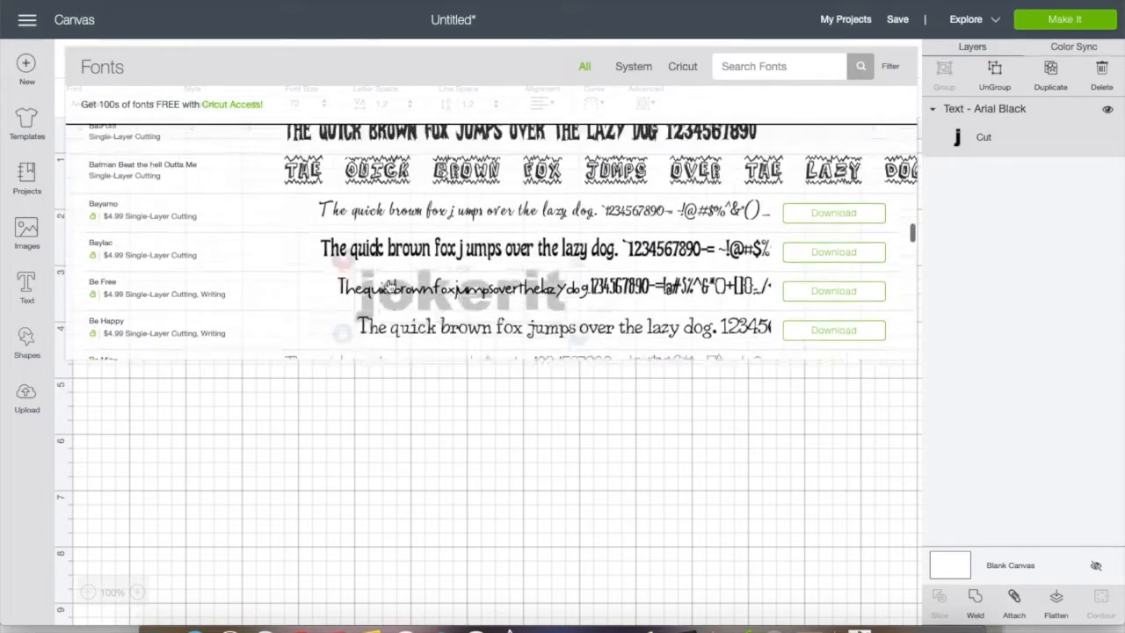
scroll(390, 286, "up", 4)
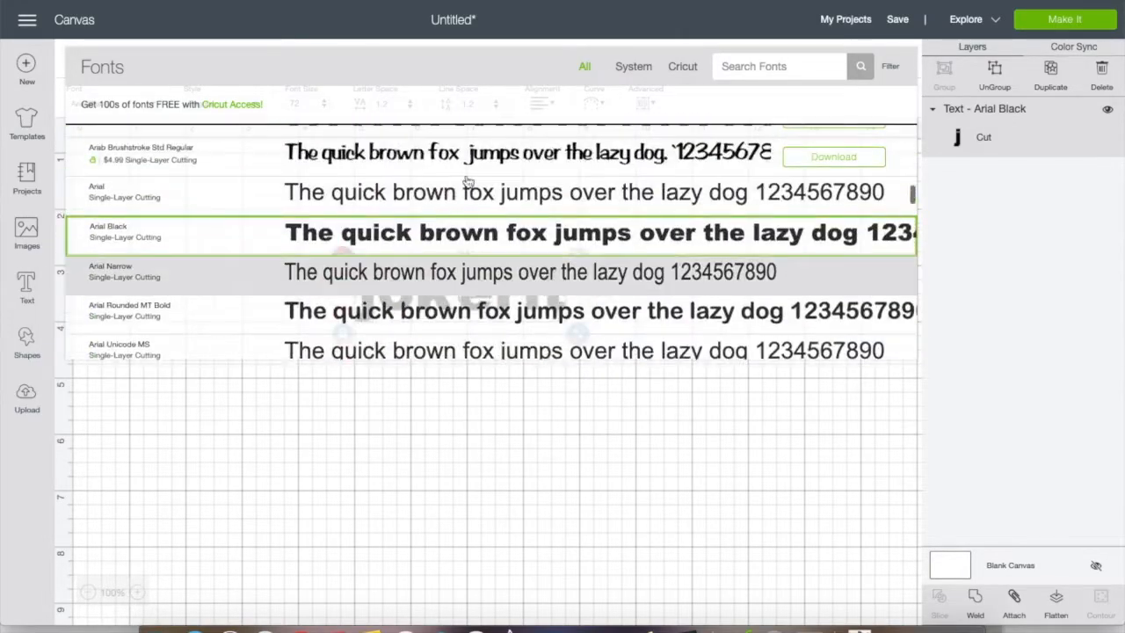
Limit the font list to System fonts and look through the typefaces installed on the computer
left_click(635, 69)
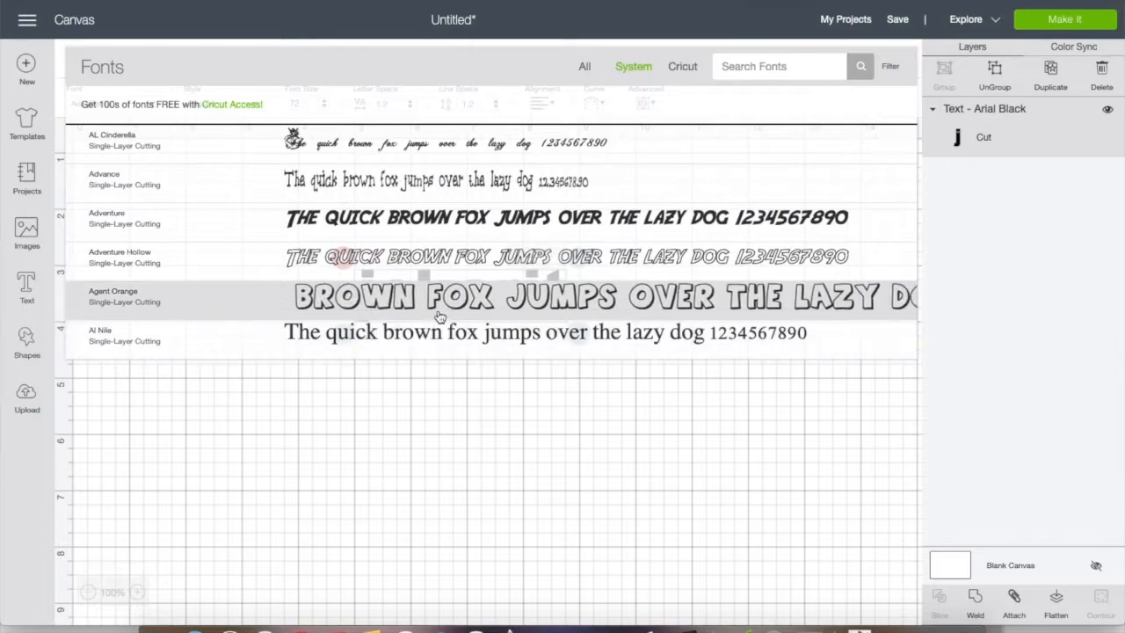
scroll(560, 279, "down", 3)
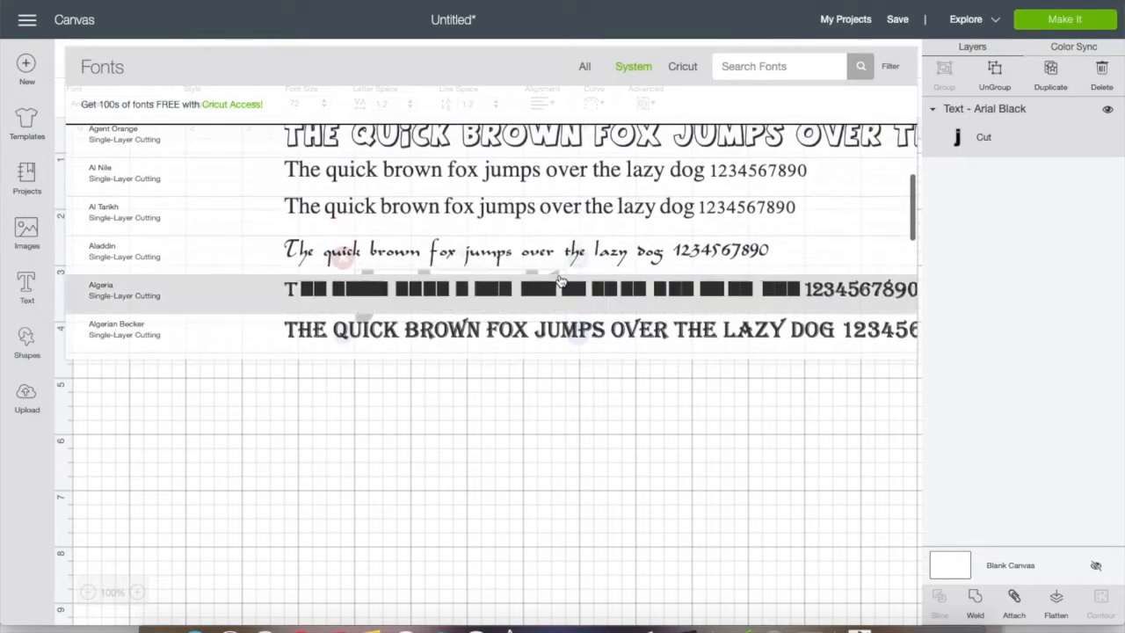
scroll(559, 279, "down", 2)
scroll(559, 280, "down", 2)
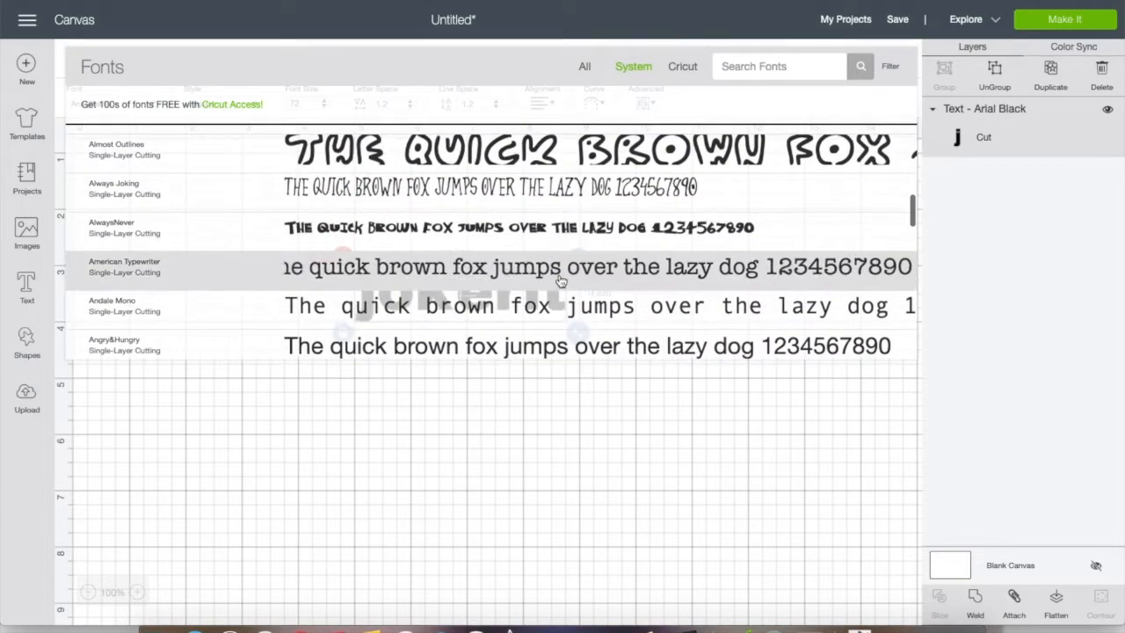
scroll(560, 279, "down", 2)
scroll(560, 280, "down", 3)
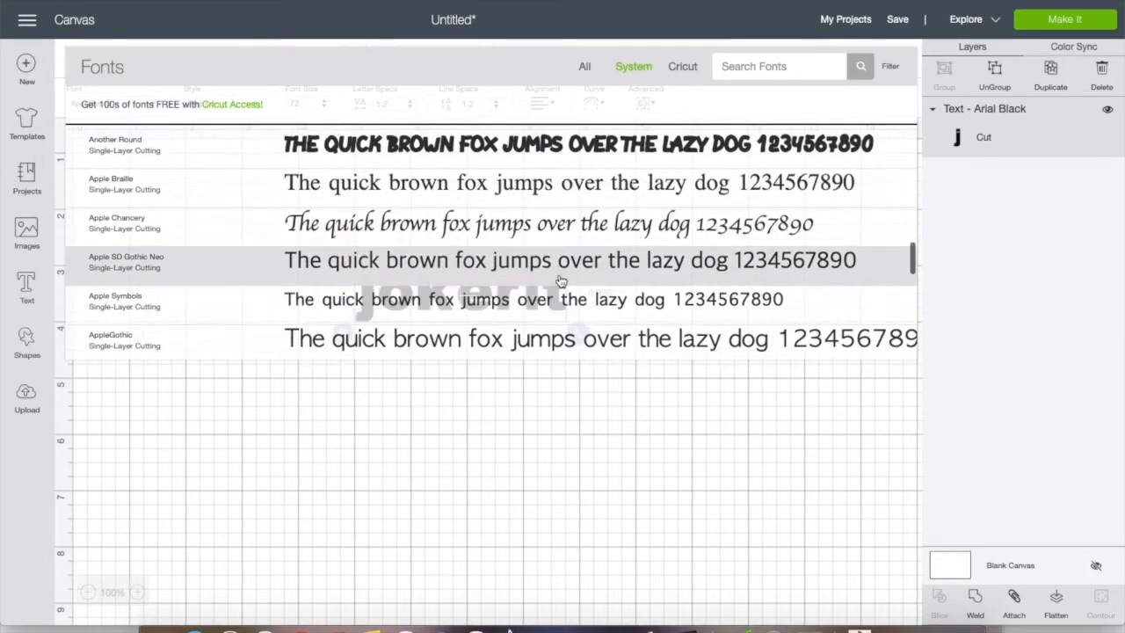
scroll(560, 279, "down", 5)
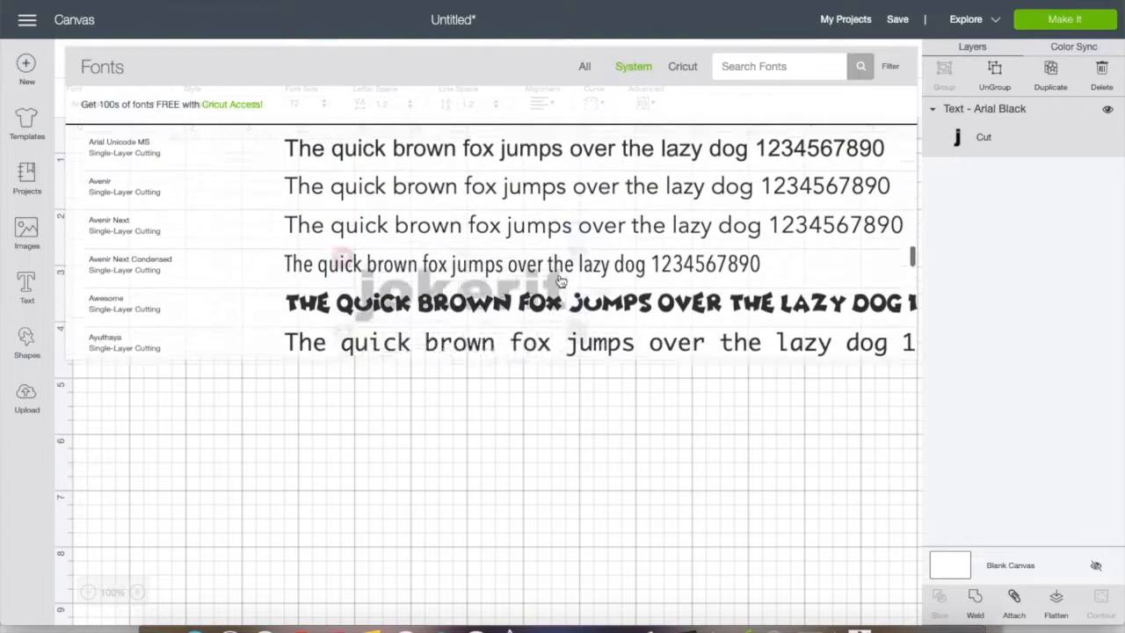
scroll(560, 280, "down", 4)
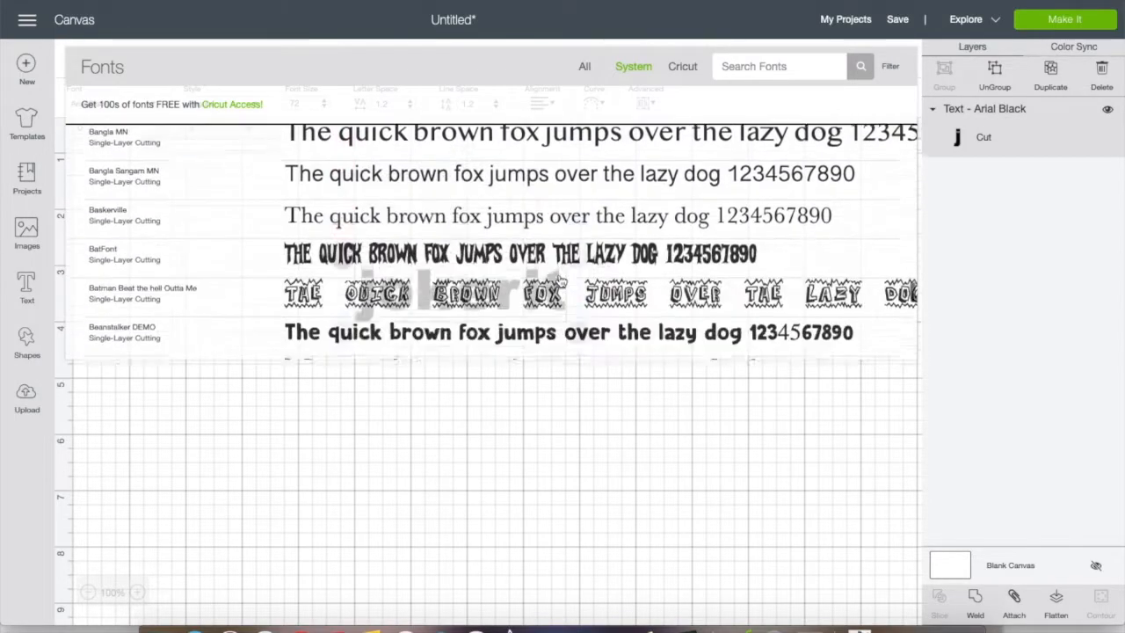
scroll(560, 279, "down", 1)
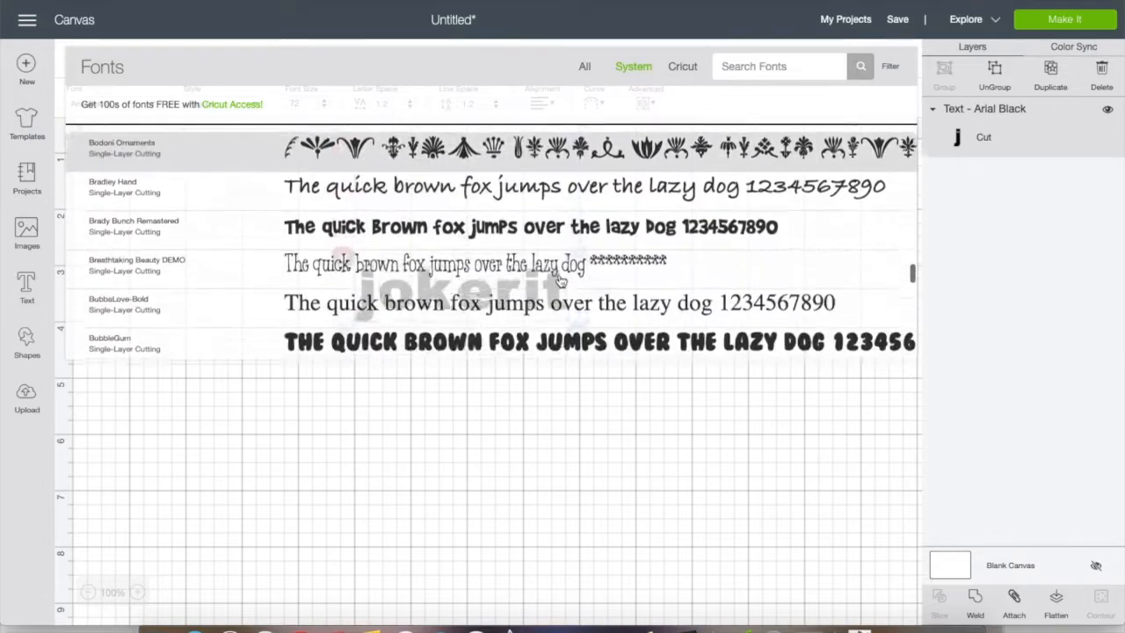
scroll(560, 279, "down", 5)
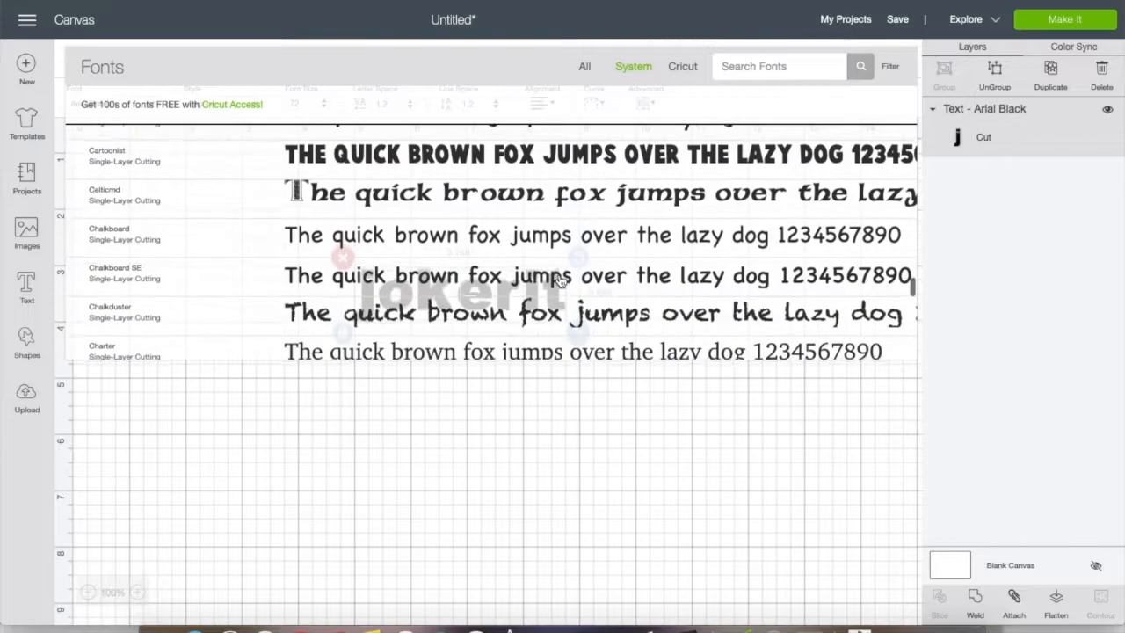
scroll(560, 280, "down", 4)
scroll(560, 279, "down", 10)
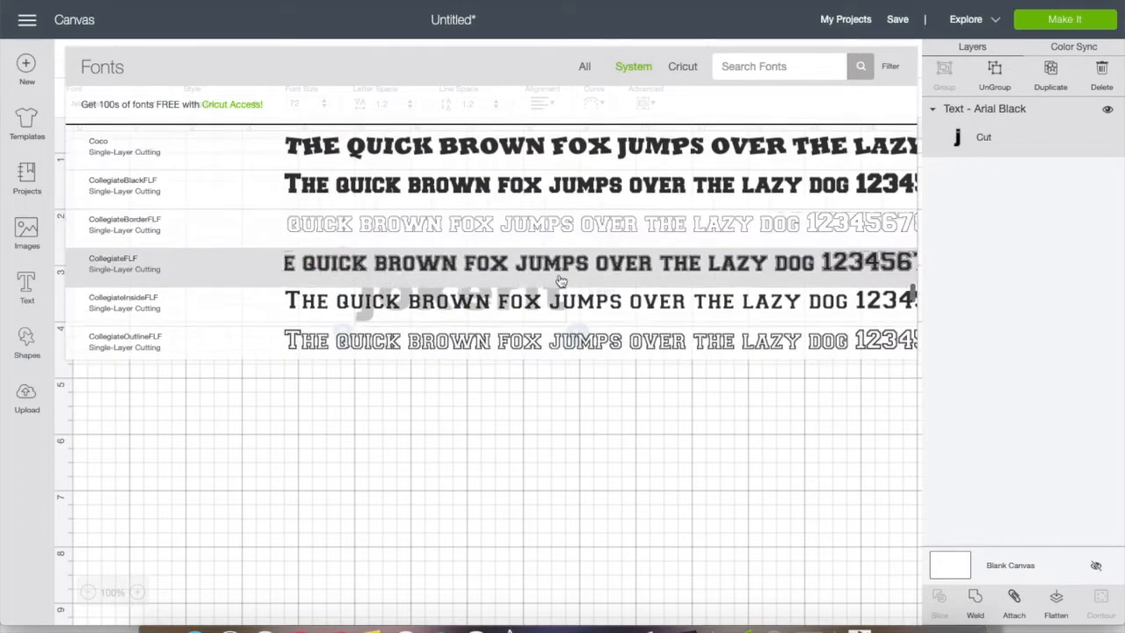
scroll(560, 279, "up", 10)
scroll(560, 279, "up", 8)
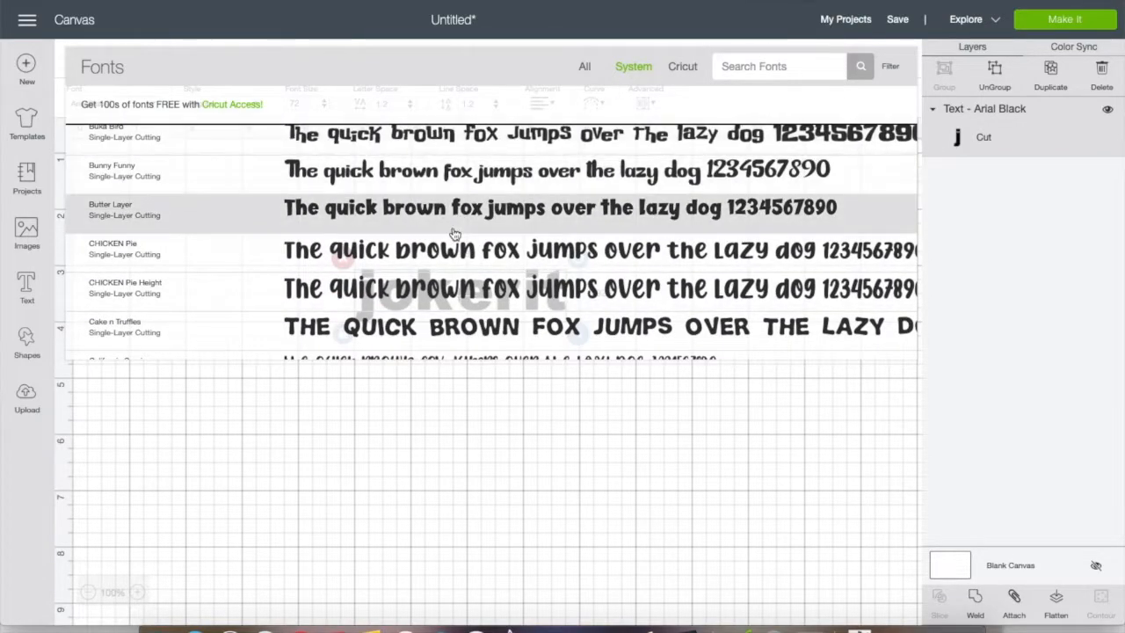
scroll(455, 233, "down", 5)
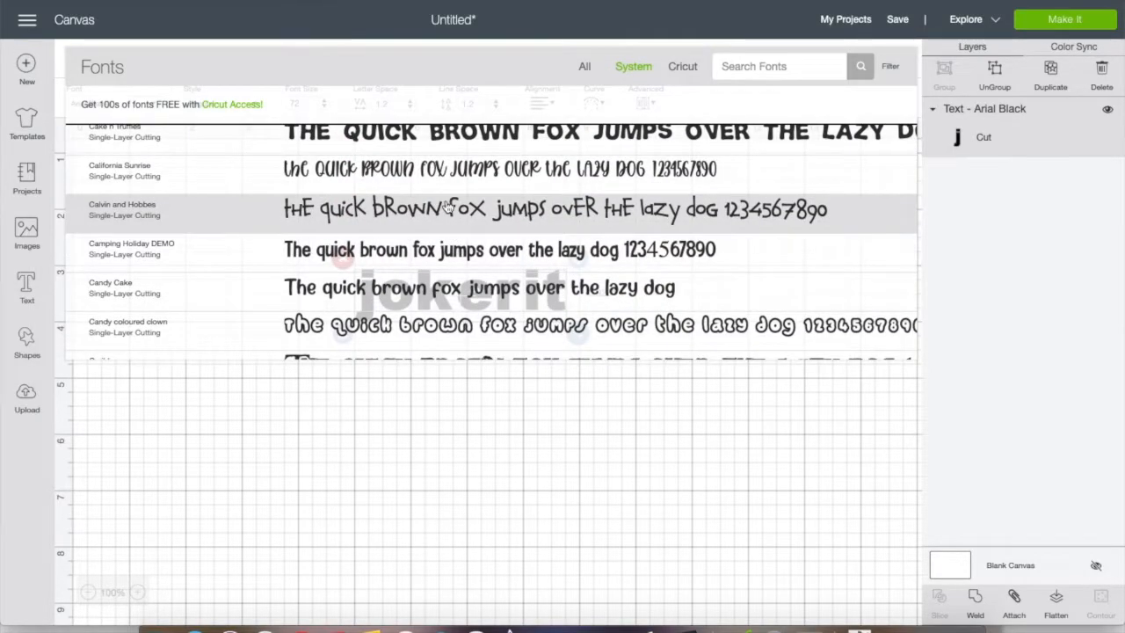
scroll(448, 205, "down", 5)
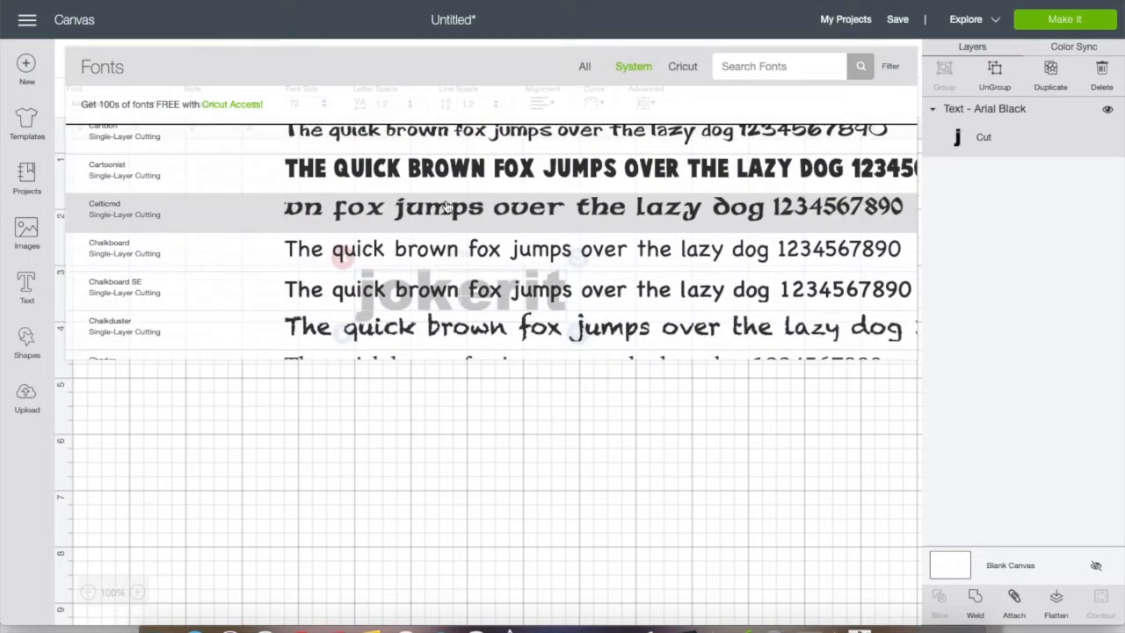
scroll(446, 211, "down", 5)
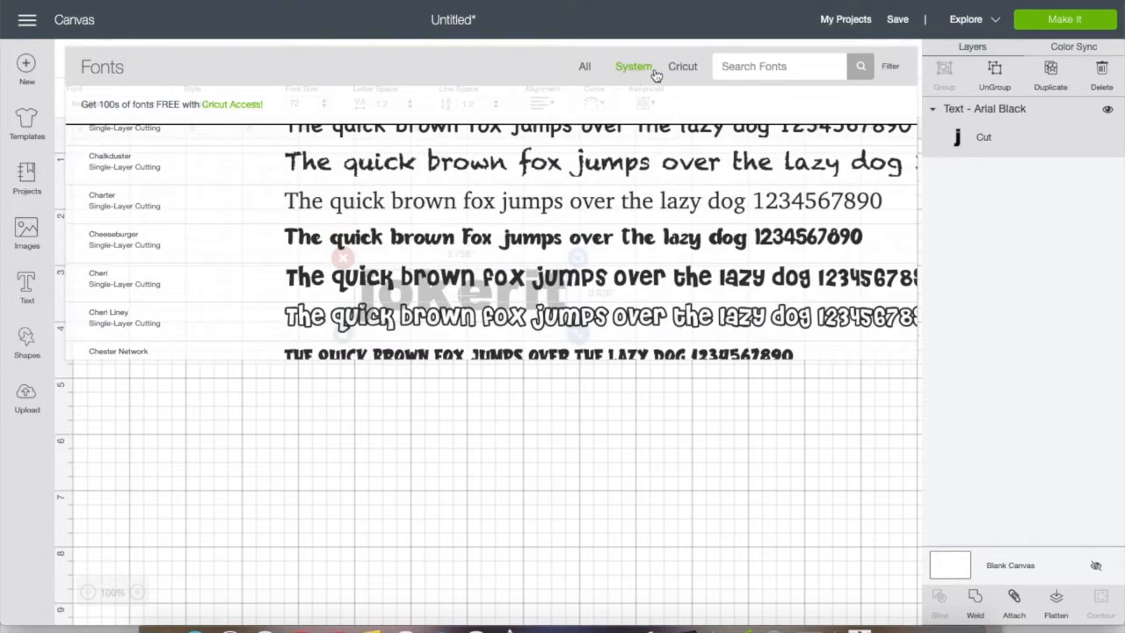
Limit the font list to Cricut fonts and examine their styles, prices and cutting or writing types
left_click(682, 68)
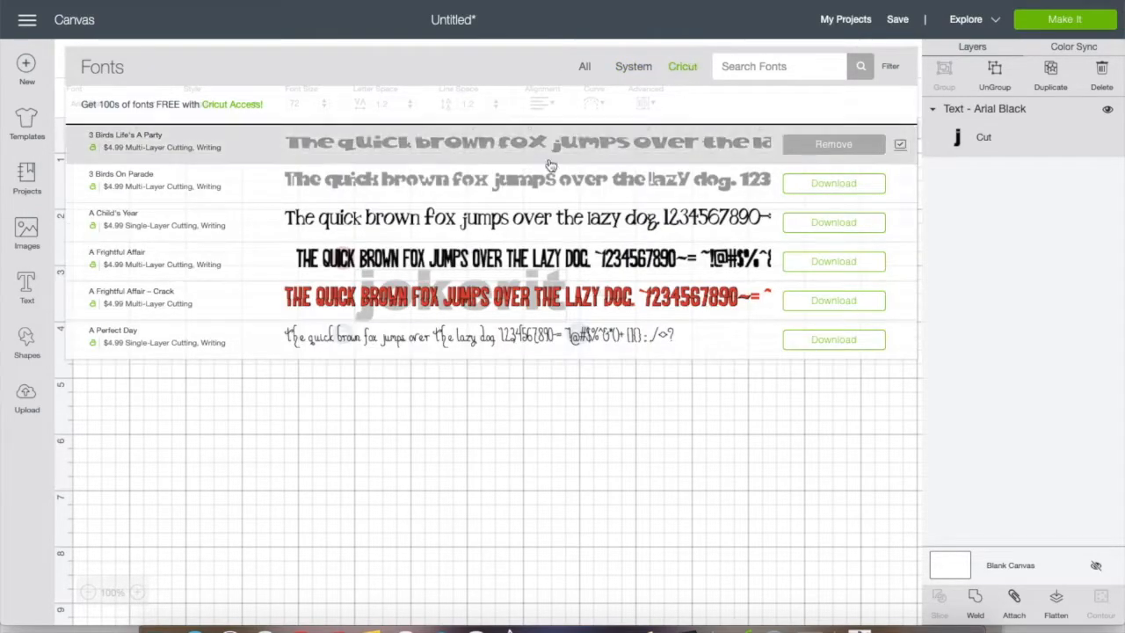
scroll(527, 211, "down", 10)
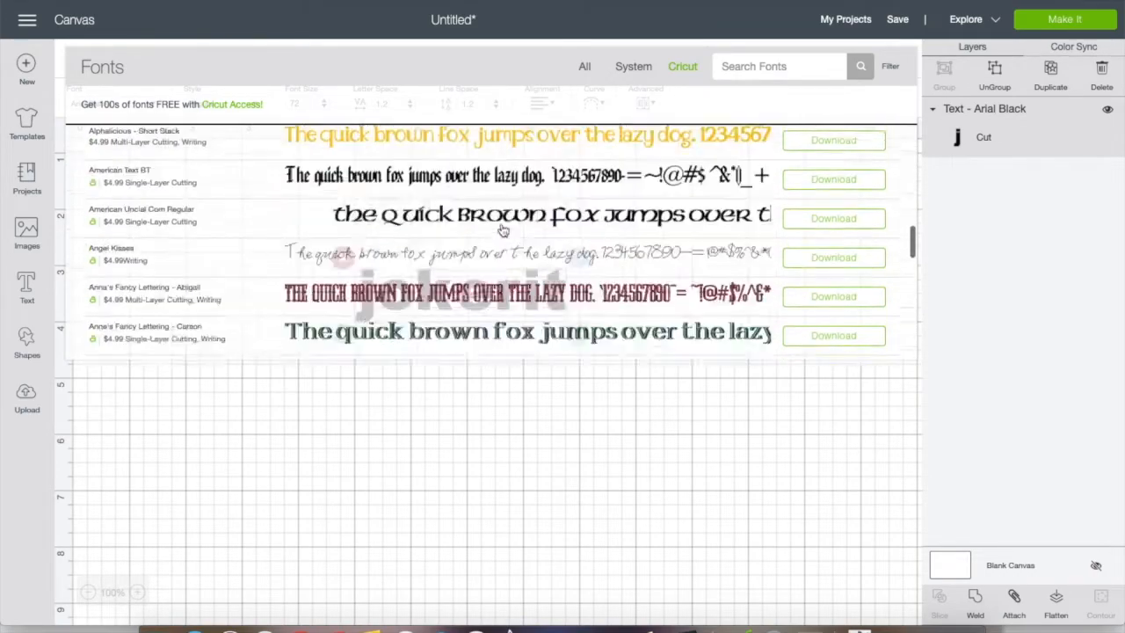
scroll(503, 230, "down", 10)
scroll(503, 230, "down", 10)
scroll(503, 230, "down", 1)
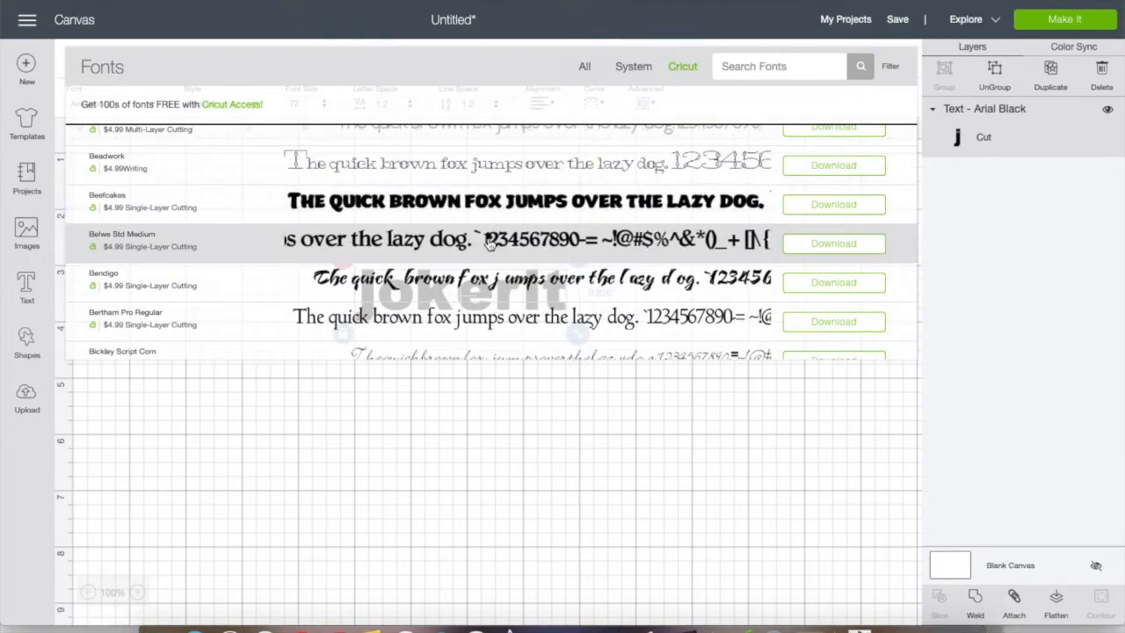
scroll(489, 233, "down", 10)
scroll(489, 243, "down", 15)
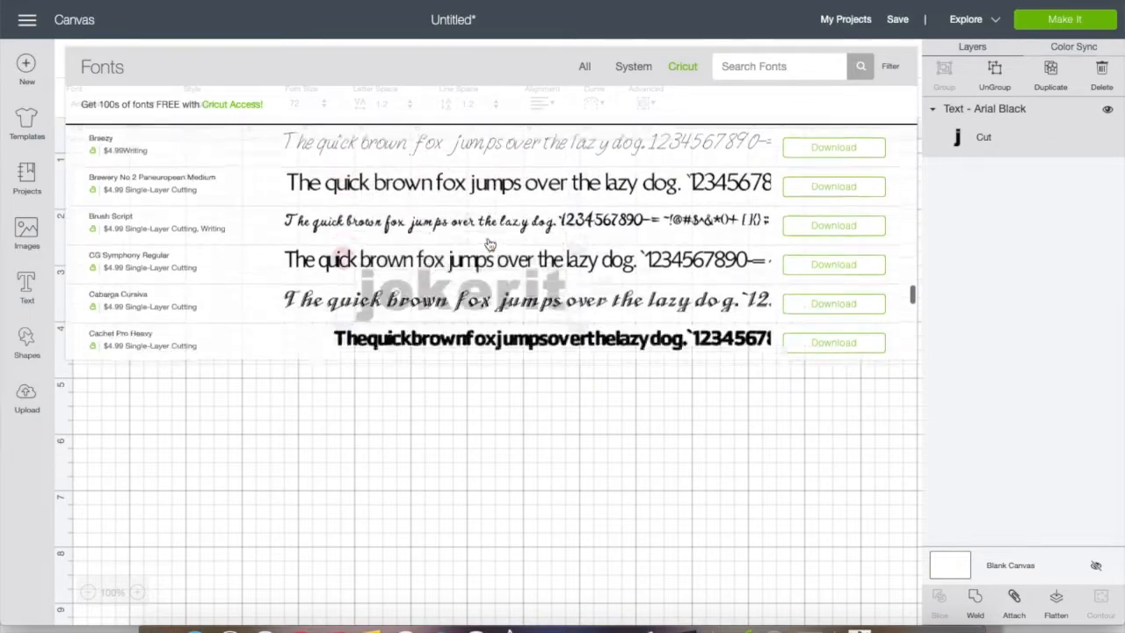
scroll(489, 243, "down", 5)
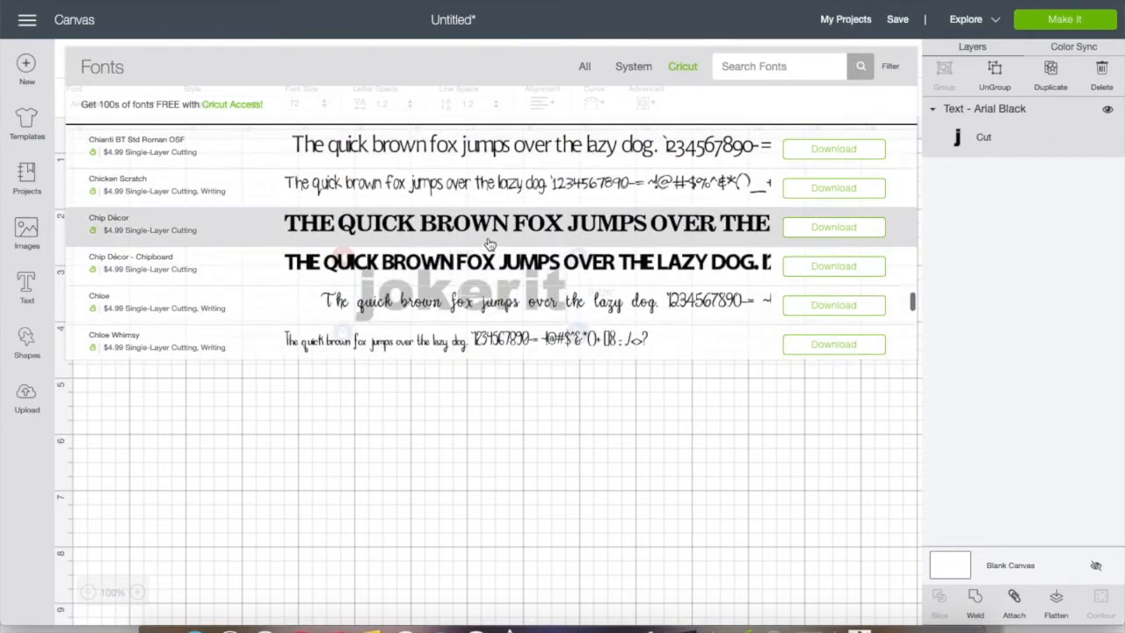
scroll(490, 243, "down", 10)
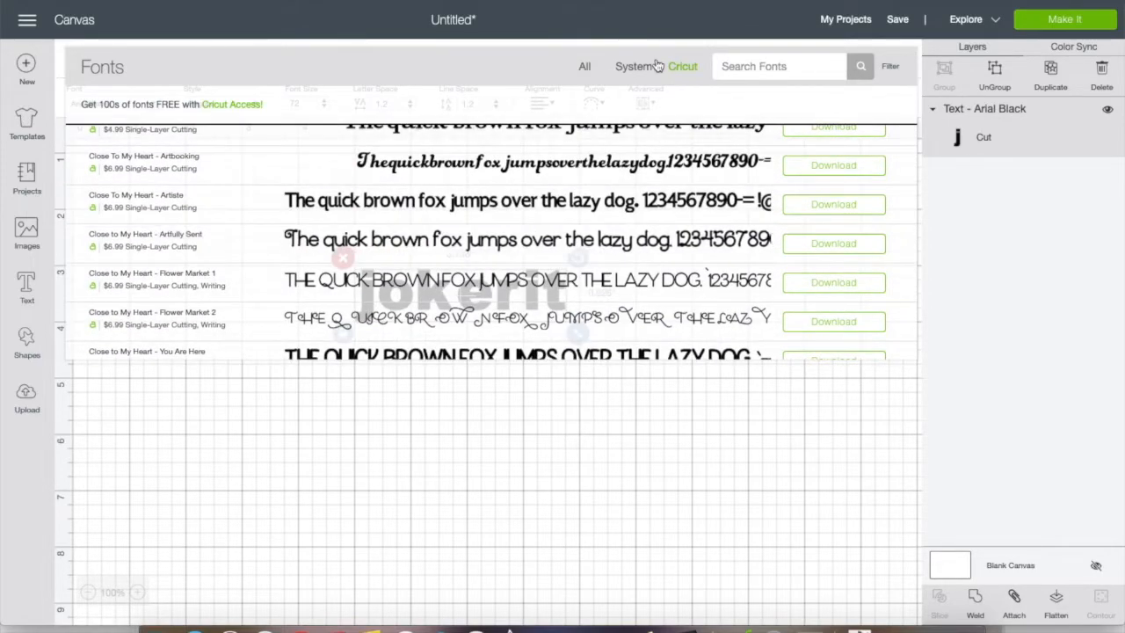
Search the System fonts for "walt" and apply the Waltograph font to the jokerit text
left_click(651, 70)
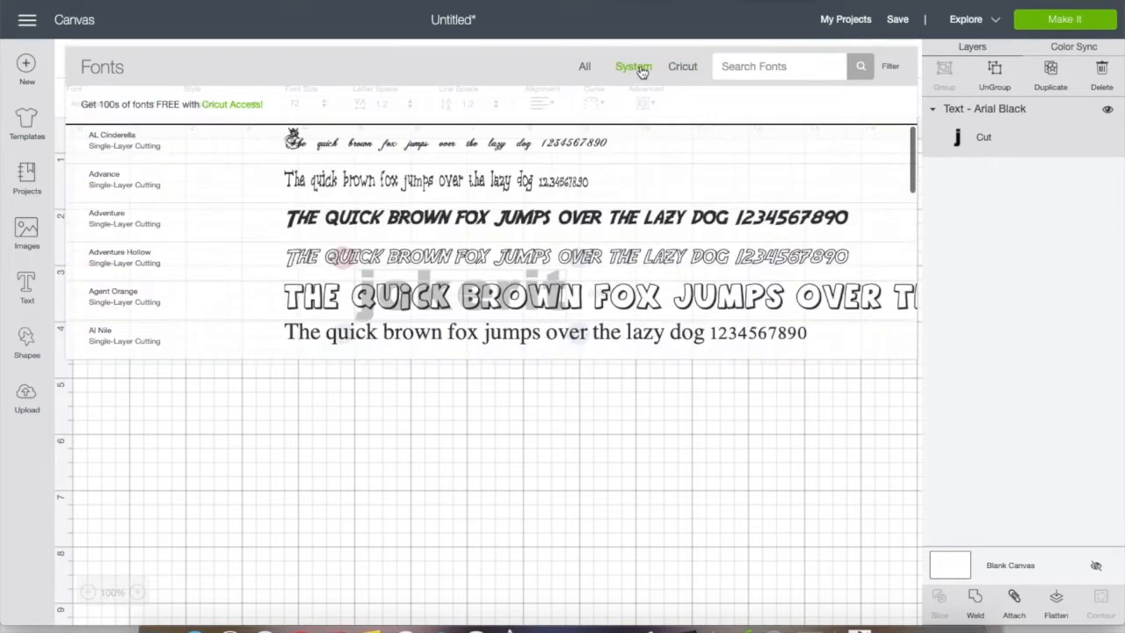
left_click(754, 66)
type("walt")
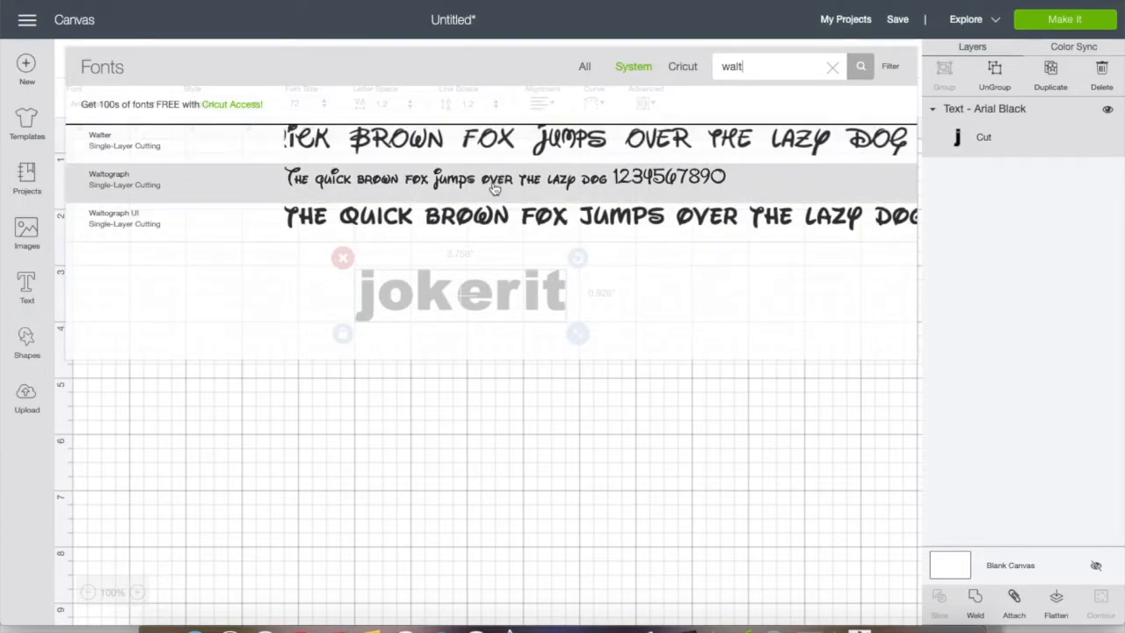
left_click(493, 181)
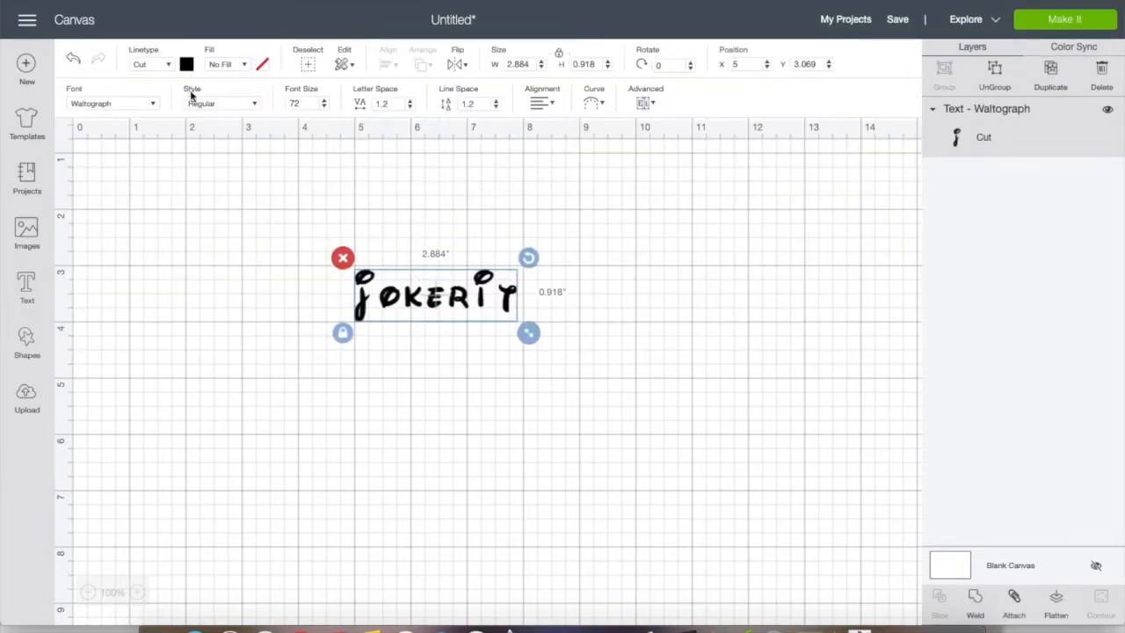
Reopen the font list for the Waltograph text and filter the "walt" search to Writing fonts
left_click(153, 104)
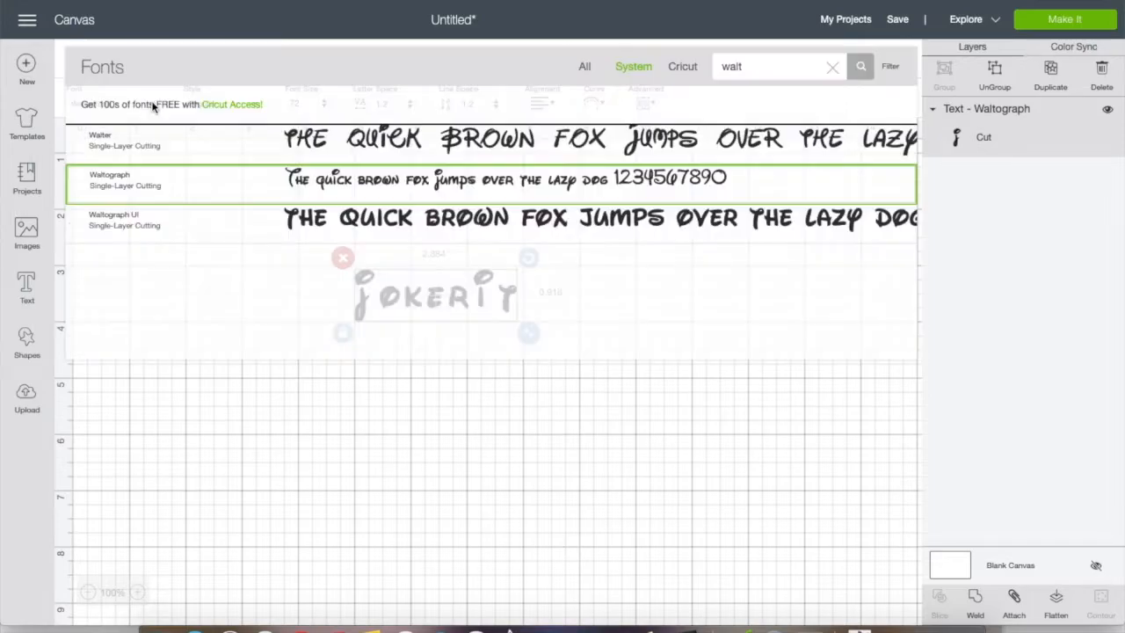
left_click(892, 68)
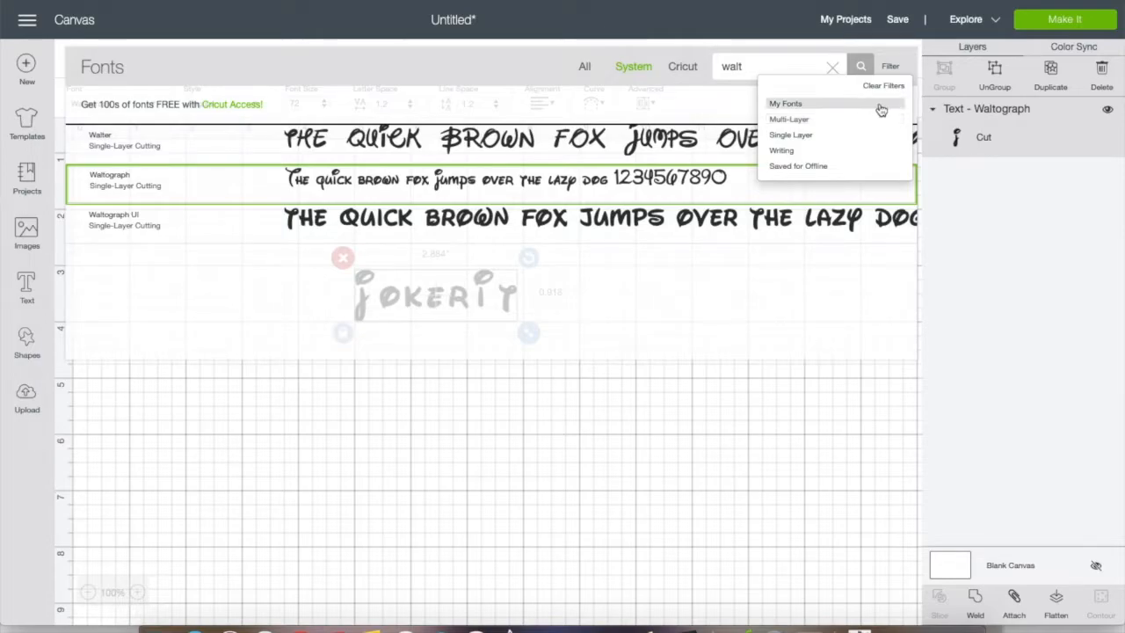
left_click(800, 153)
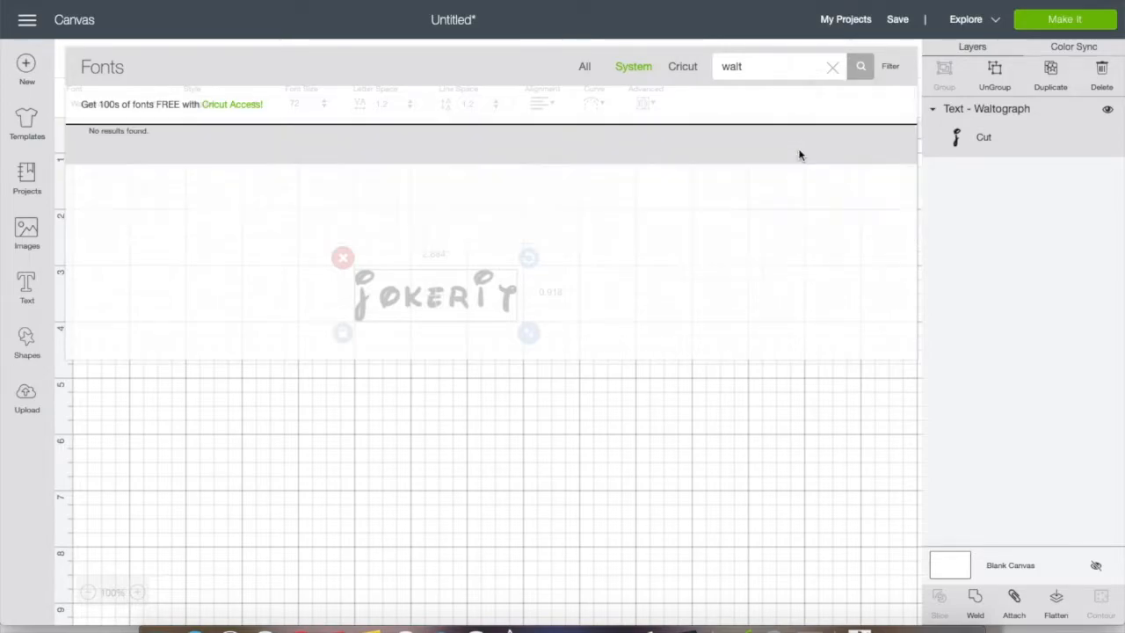
Clear the "walt" search and the Writing filter, and look through the full list of System fonts
left_click(832, 68)
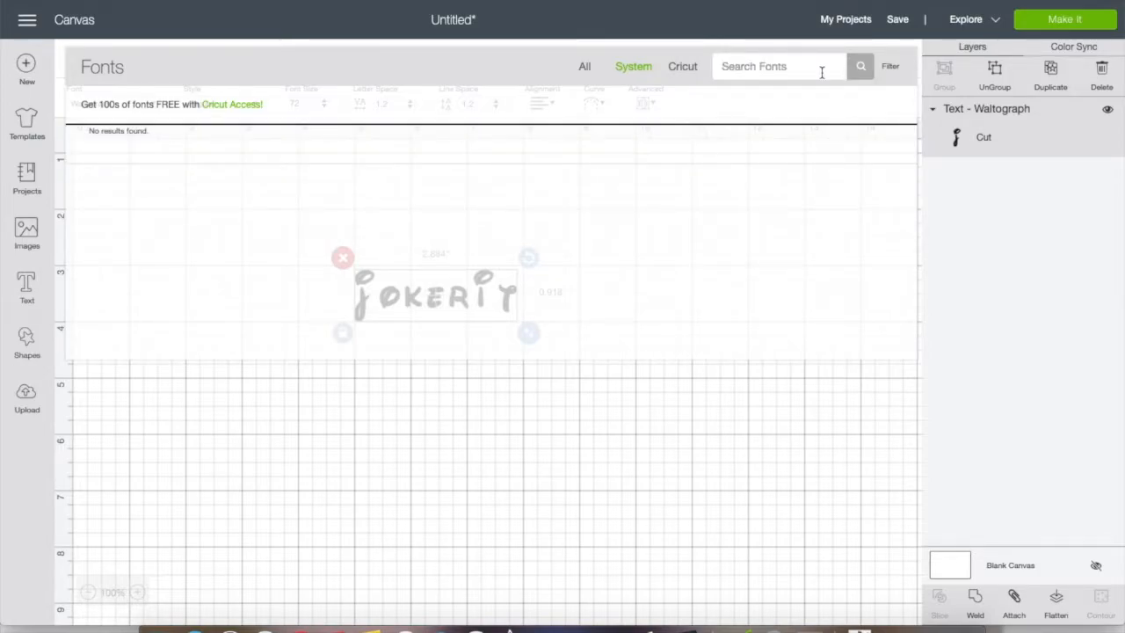
left_click(889, 68)
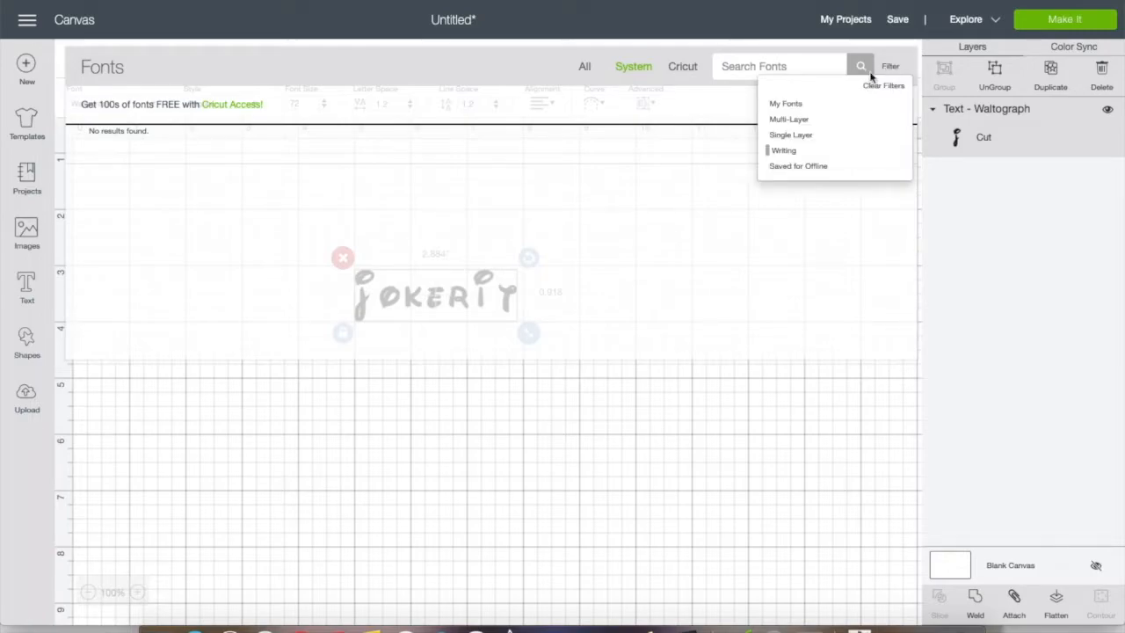
left_click(794, 152)
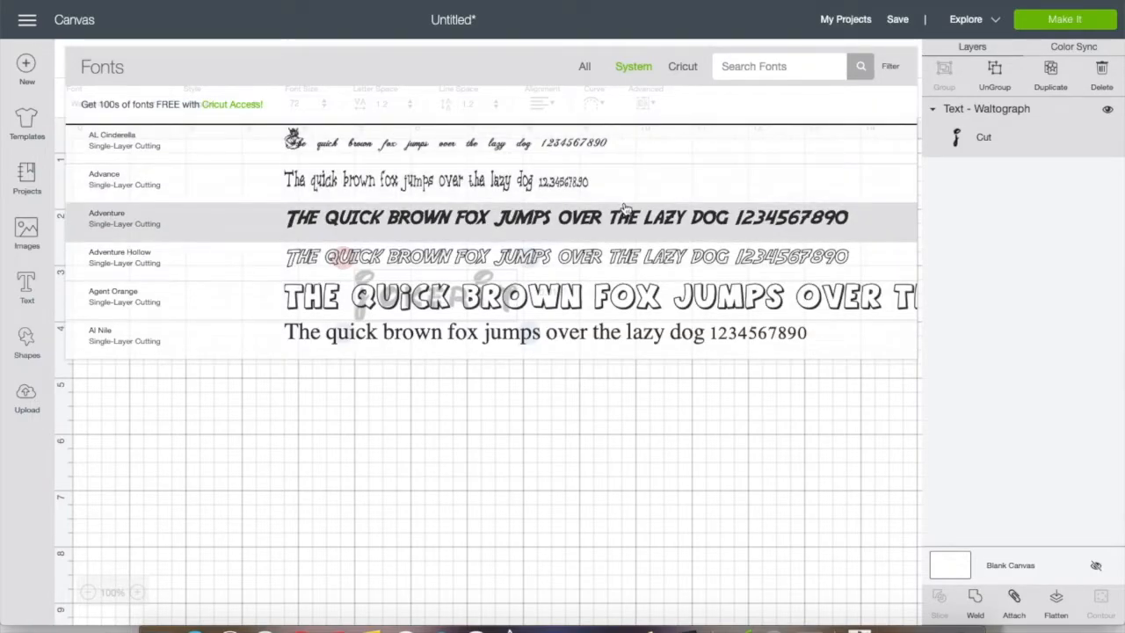
scroll(623, 208, "down", 15)
scroll(624, 208, "down", 15)
scroll(624, 208, "down", 15)
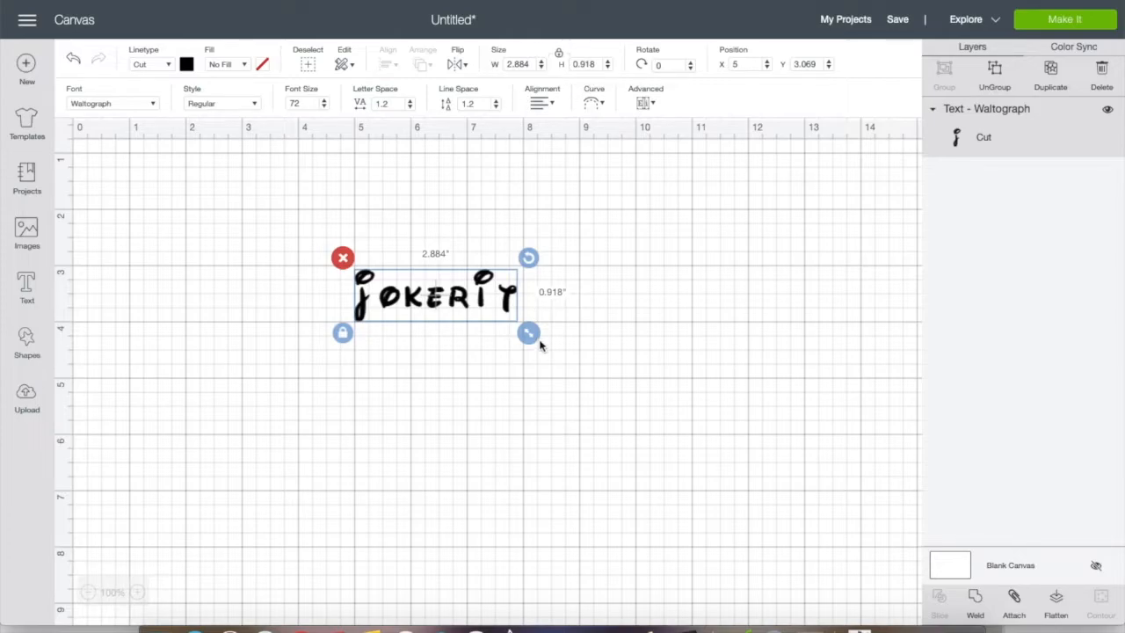
Increase the font size of the Waltograph jokerit text to 99
left_click(324, 101)
left_click(324, 101)
left_click(324, 101)
left_click(324, 101)
left_click(324, 101)
left_click(324, 101)
left_click(324, 101)
left_click(324, 101)
left_click(325, 101)
left_click(324, 101)
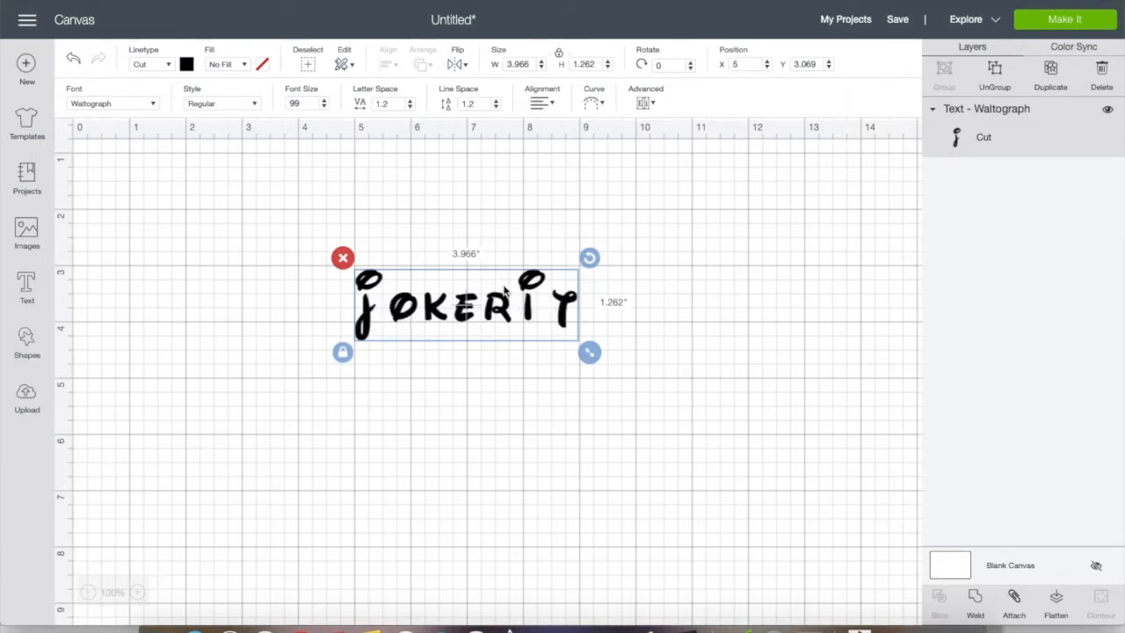
Reduce the letter space of the jokerit text to 0.4
left_click(409, 107)
left_click(409, 107)
left_click(409, 106)
left_click(409, 106)
left_click(410, 106)
left_click(410, 106)
left_click(409, 106)
left_click(410, 106)
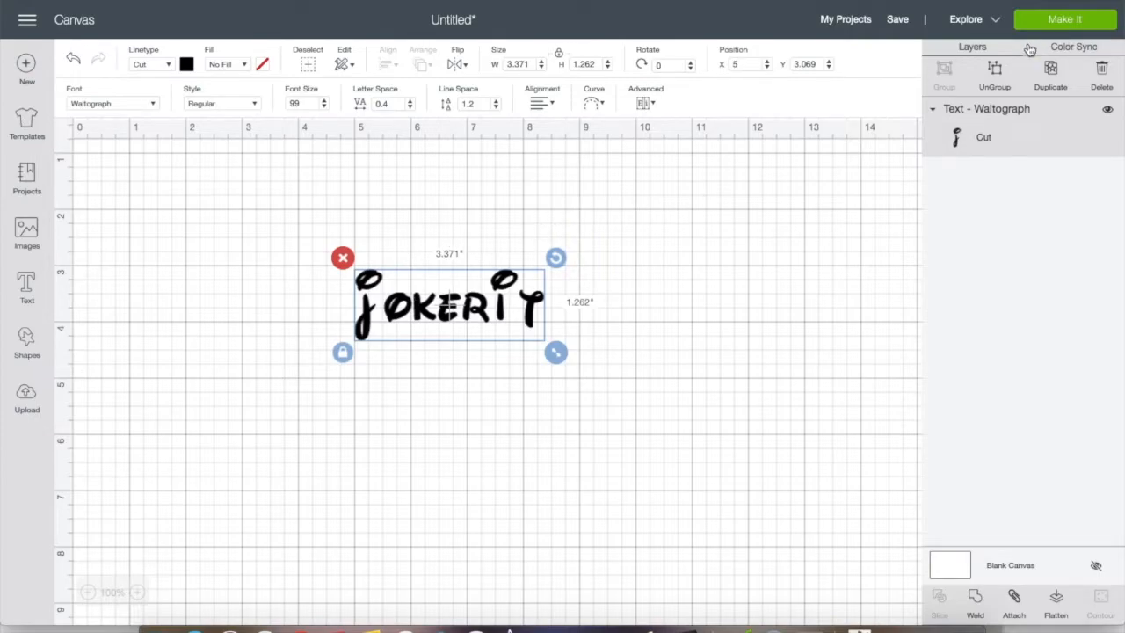
Ungroup the jokerit text to move the j and t closer to their neighbours, and attach all the letters together
left_click(995, 72)
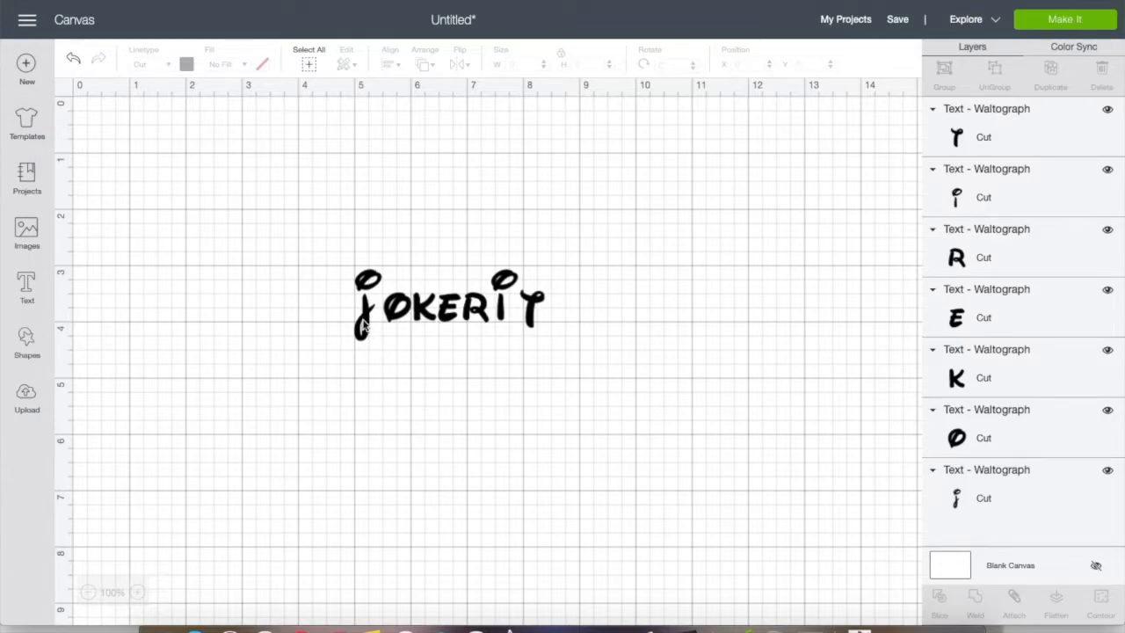
left_click_drag(362, 325, 370, 322)
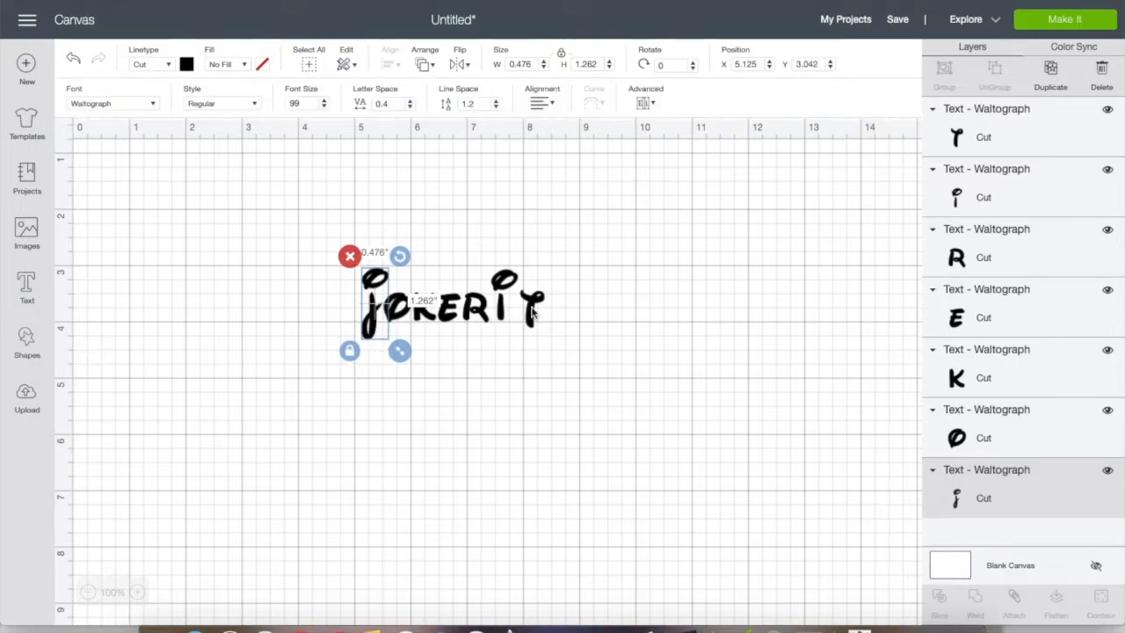
left_click_drag(532, 312, 524, 310)
left_click_drag(318, 276, 598, 318)
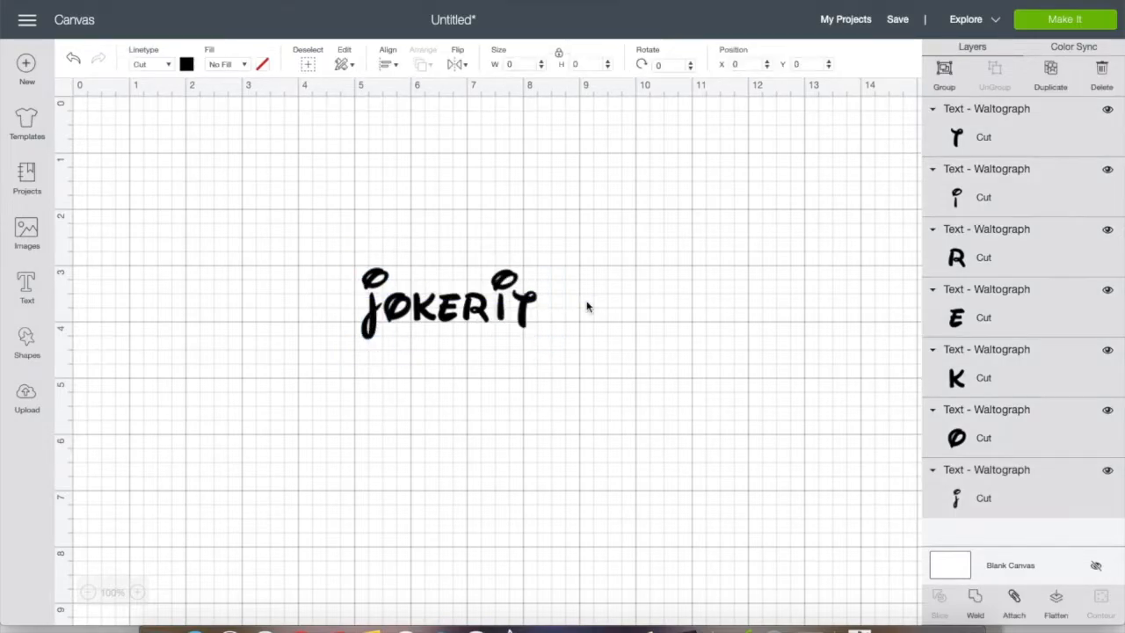
left_click(1014, 599)
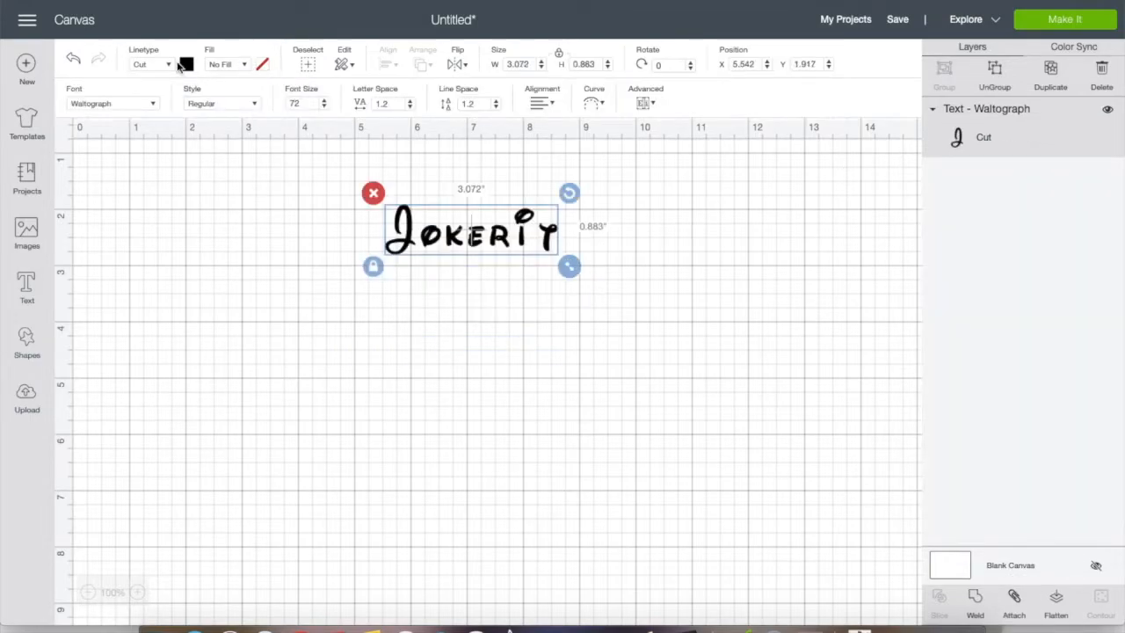
Try the Bold and Italic styles on the Waltograph Jokerit text and set the style back to Regular
left_click(254, 103)
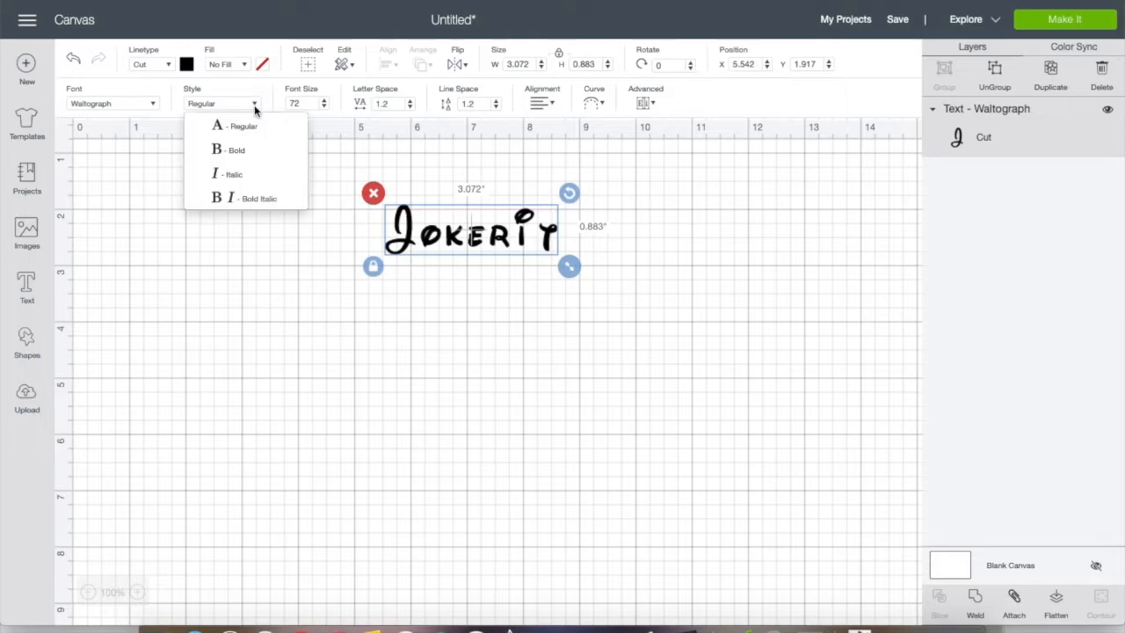
left_click(252, 157)
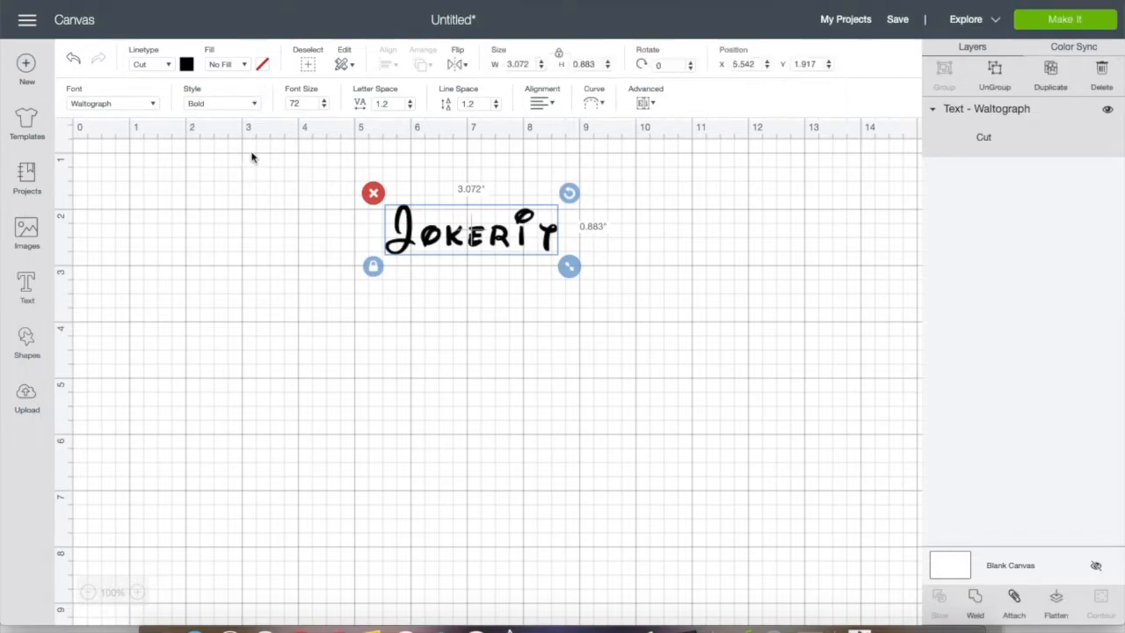
left_click(256, 103)
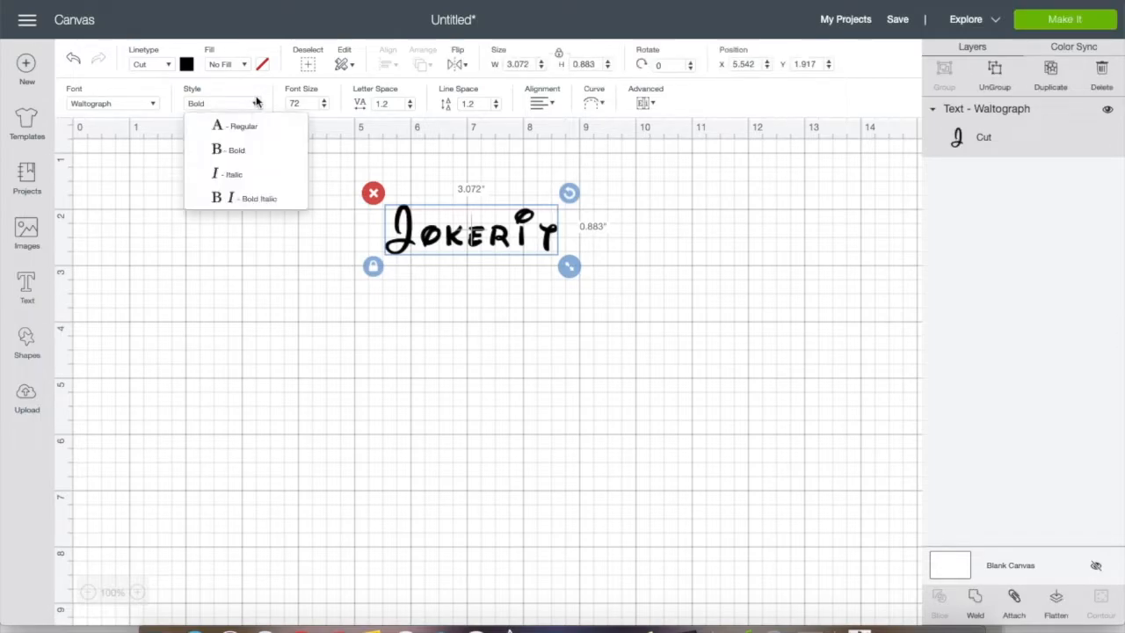
left_click(247, 173)
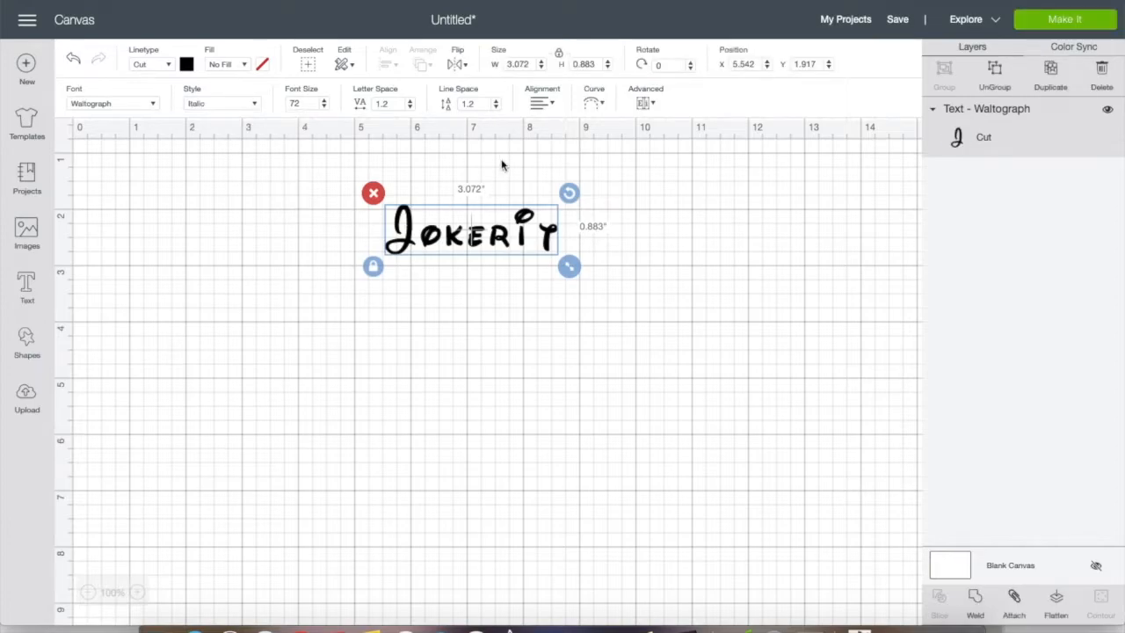
left_click(255, 104)
left_click(244, 126)
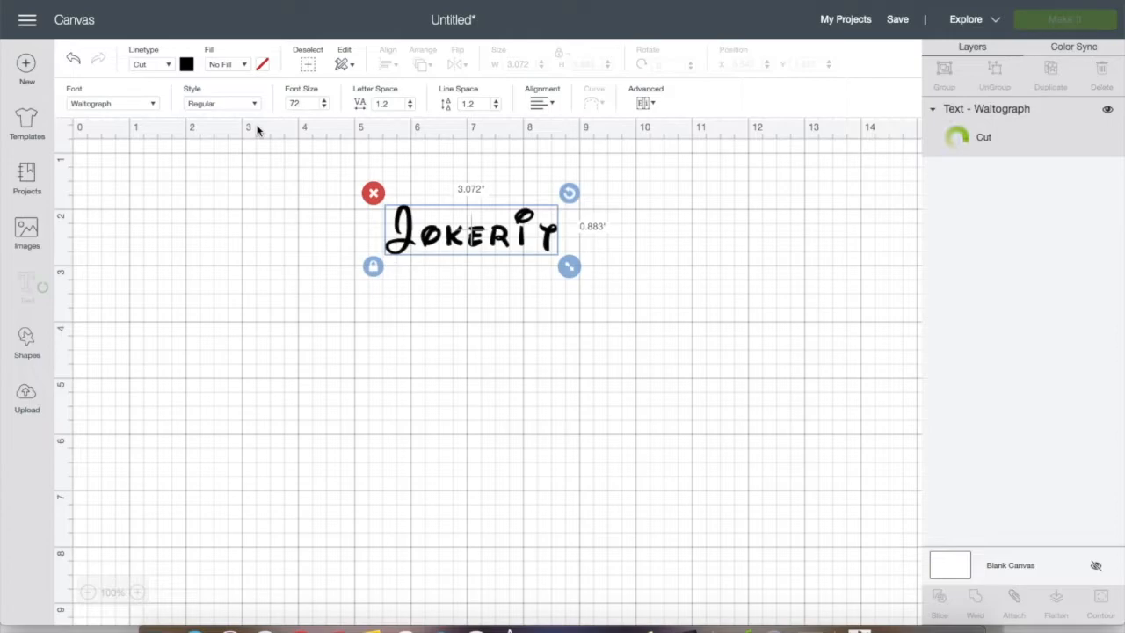
Search the System fonts for "ari" and apply the Arial font to the Jokerit text
left_click(153, 104)
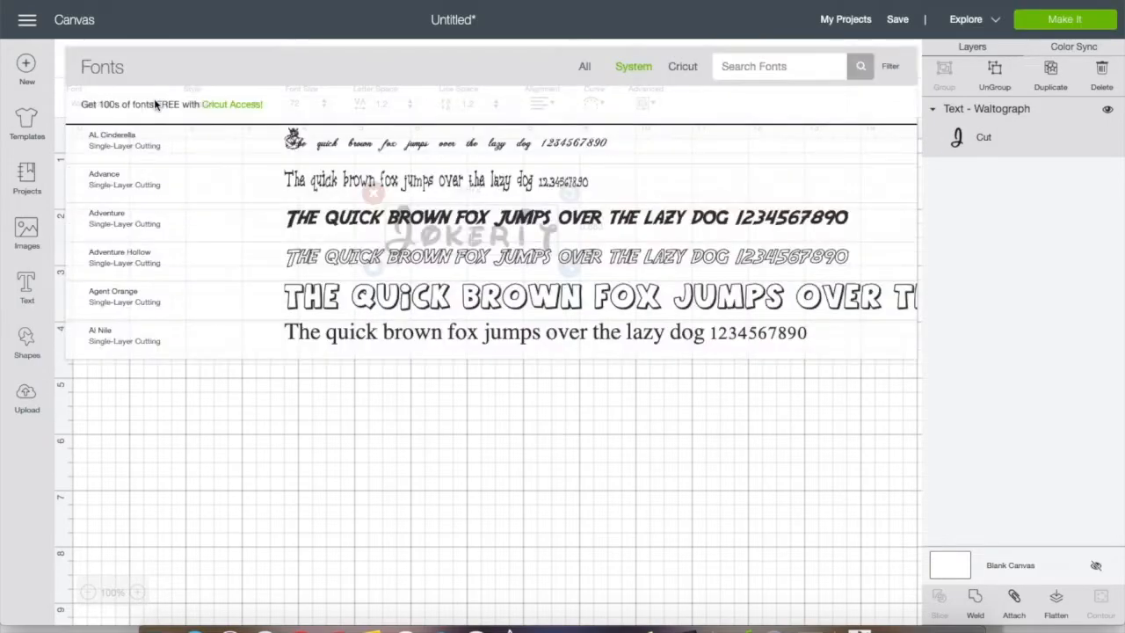
left_click(731, 70)
type("ari")
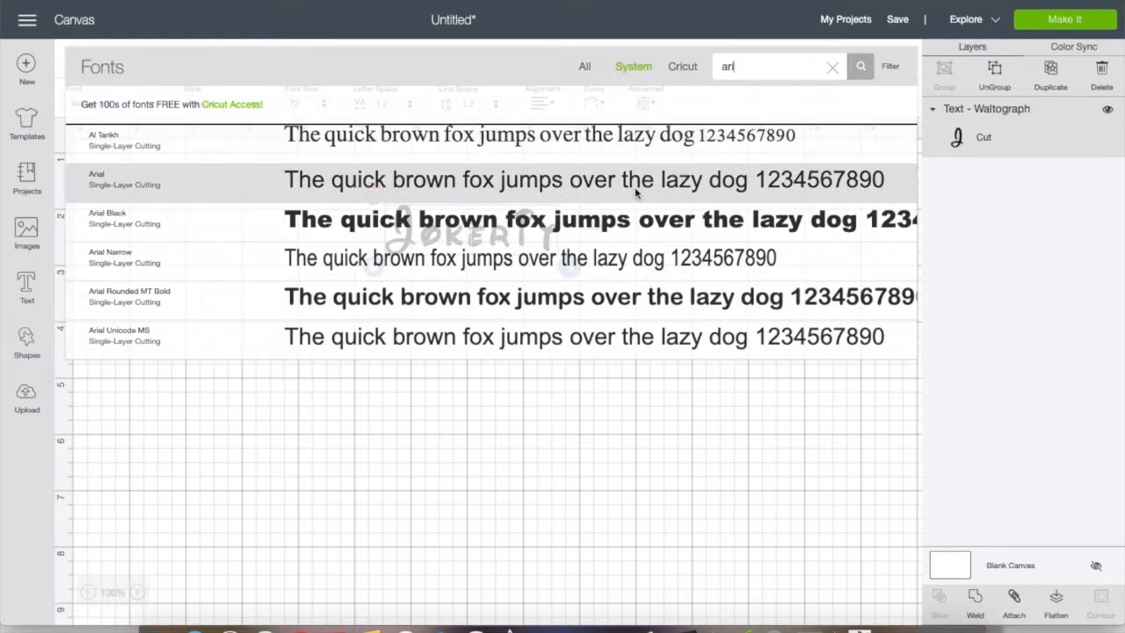
left_click(634, 187)
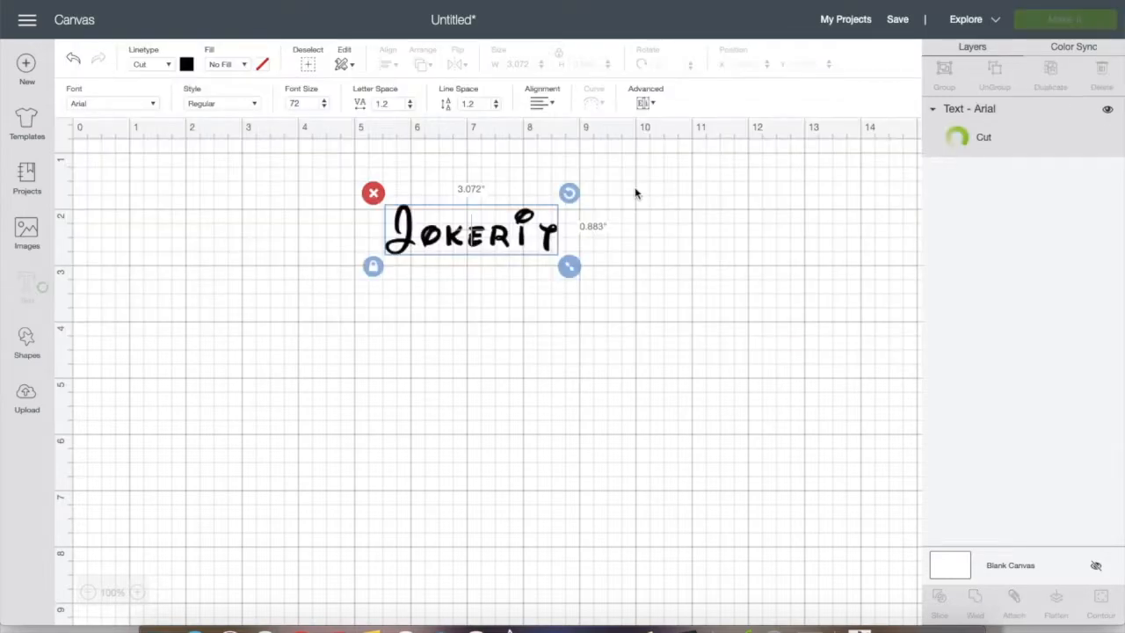
Try the Bold style and the Italic style on the Arial Jokerit text
left_click(252, 104)
left_click(246, 154)
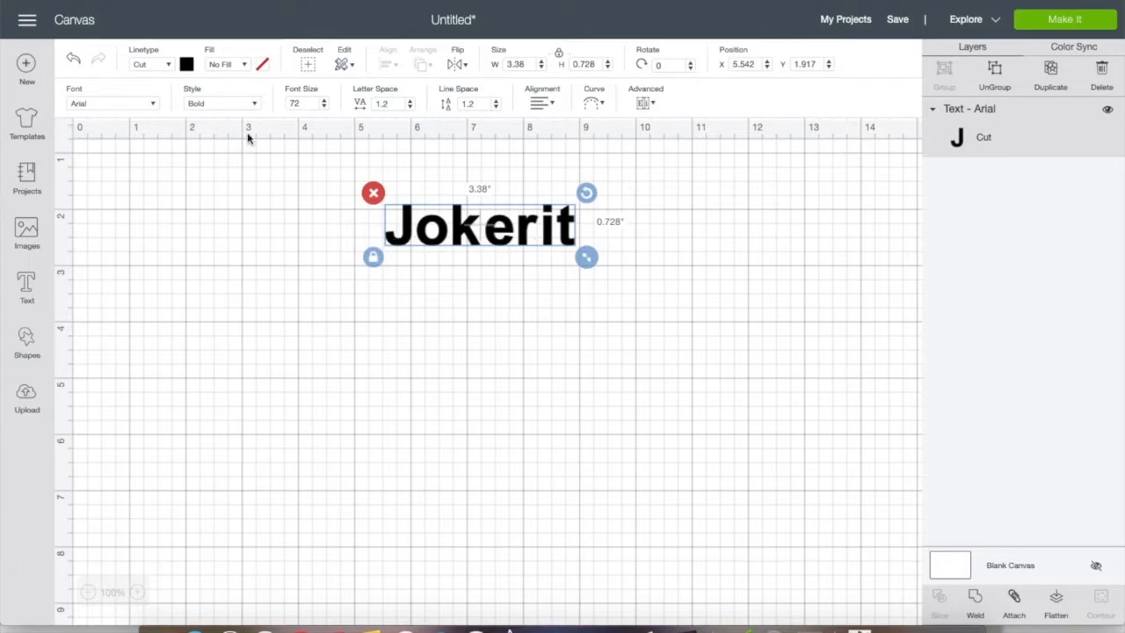
left_click(256, 104)
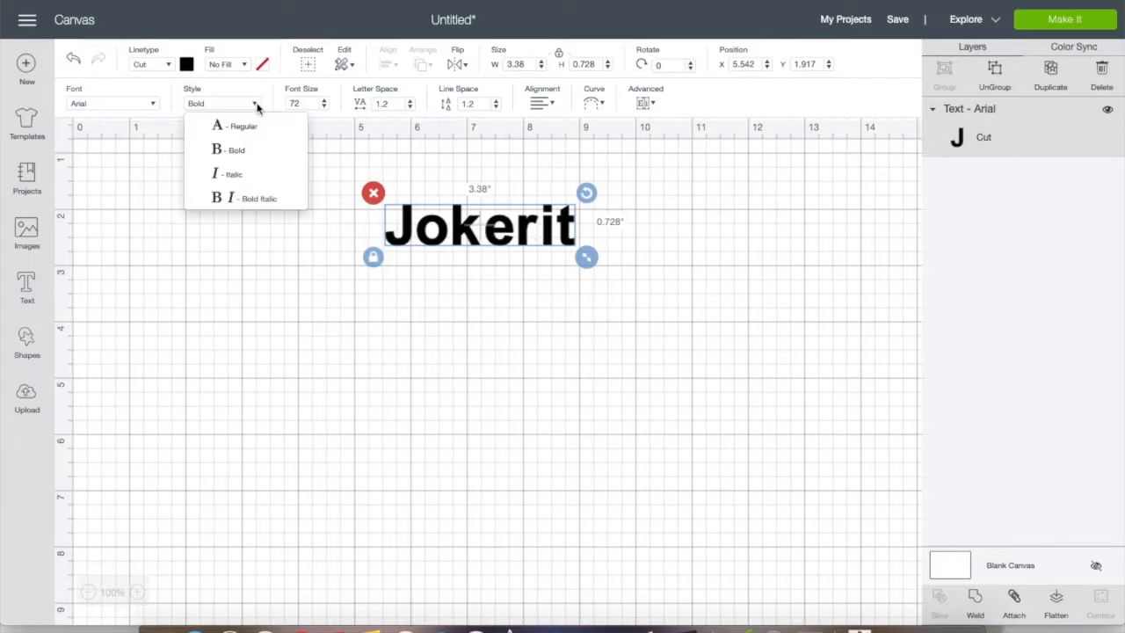
left_click(252, 174)
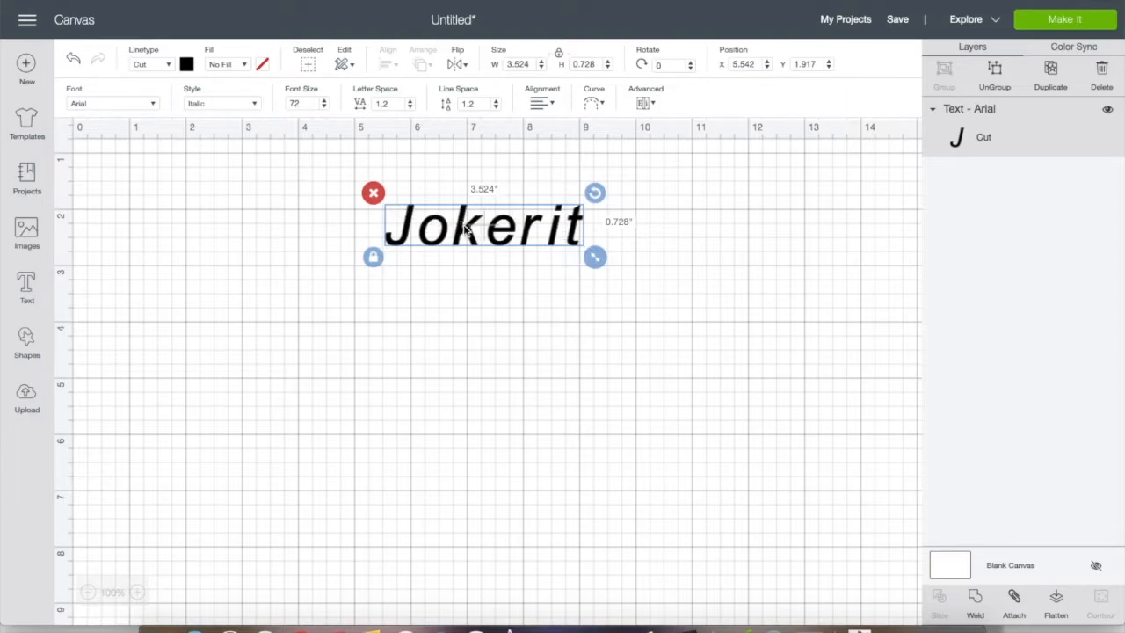
Move the Jokerit text to about X 5.181, Y 2.583 and set its style to Regular
left_click_drag(463, 228, 456, 244)
left_click_drag(443, 266, 444, 266)
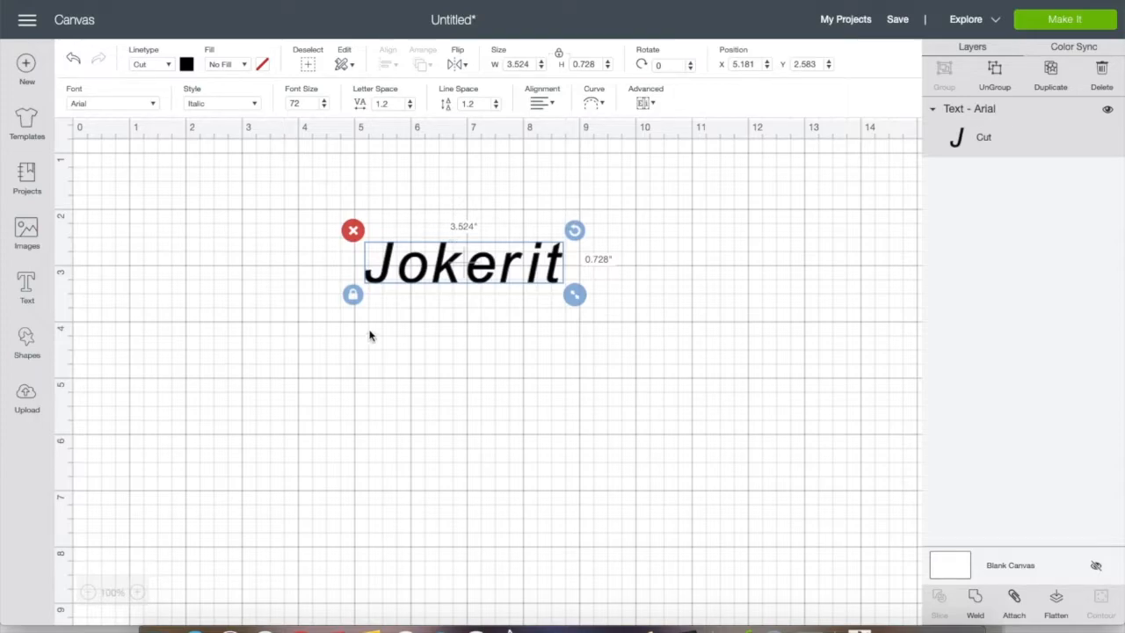
left_click(255, 104)
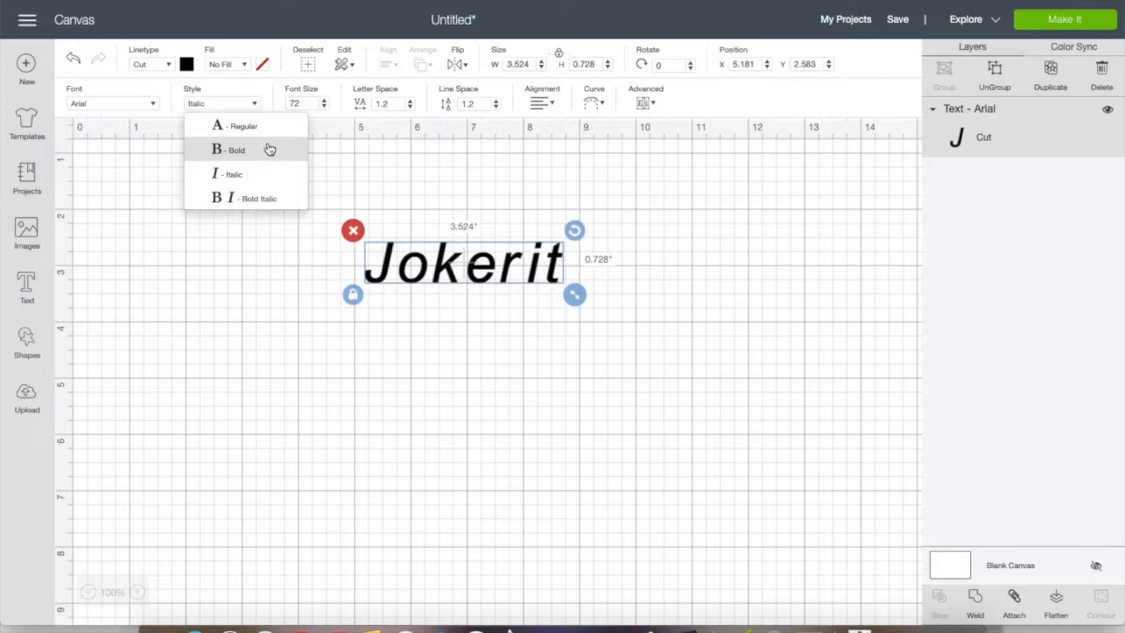
left_click(264, 129)
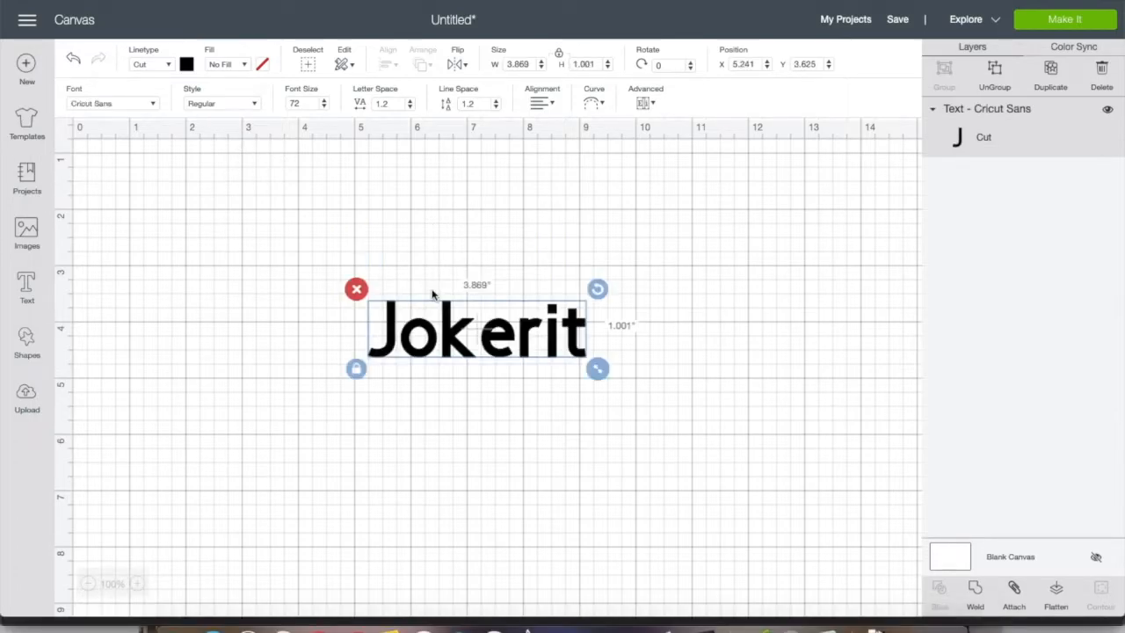
Search the System fonts for "i lov" and apply the I Love Glitter font to the Cricut Sans Jokerit text
left_click(152, 106)
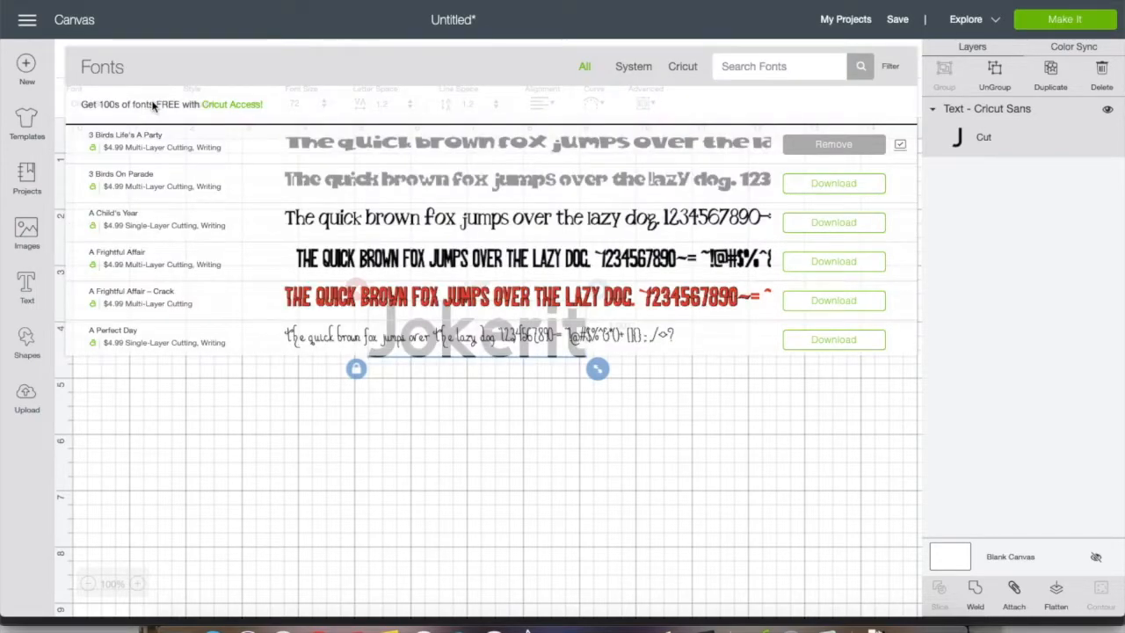
left_click(641, 68)
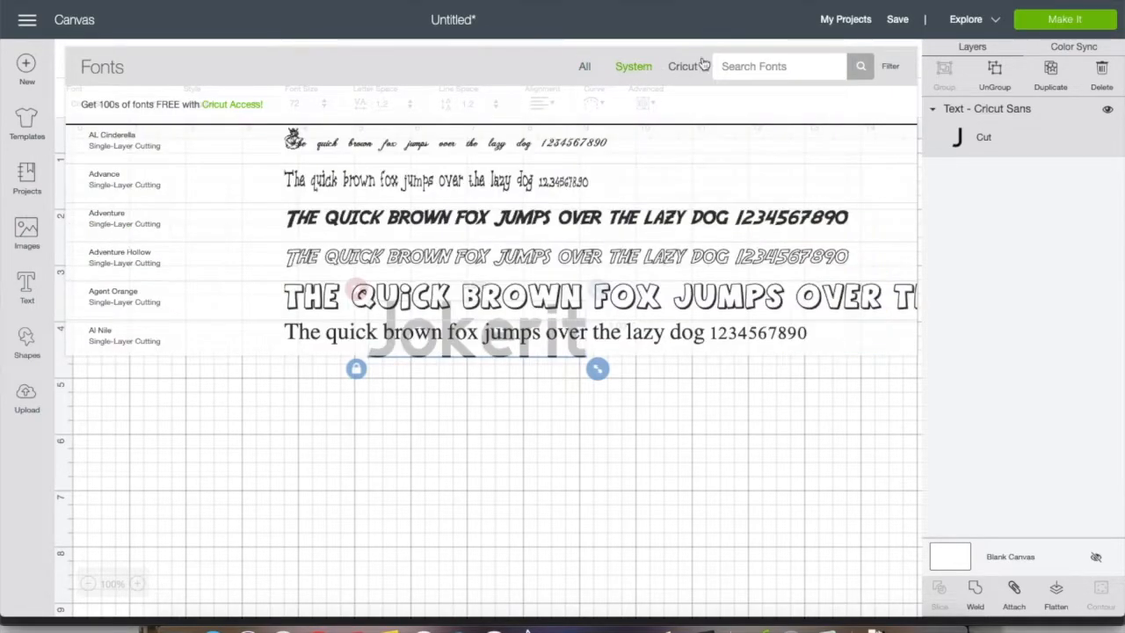
left_click(745, 58)
type("I lov")
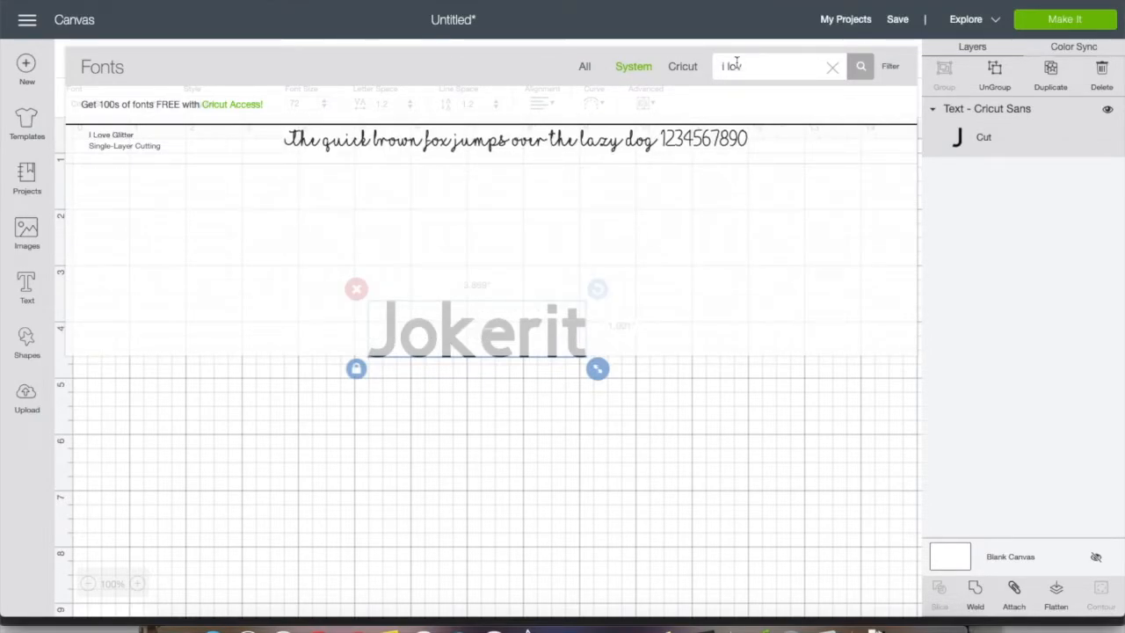
left_click(535, 156)
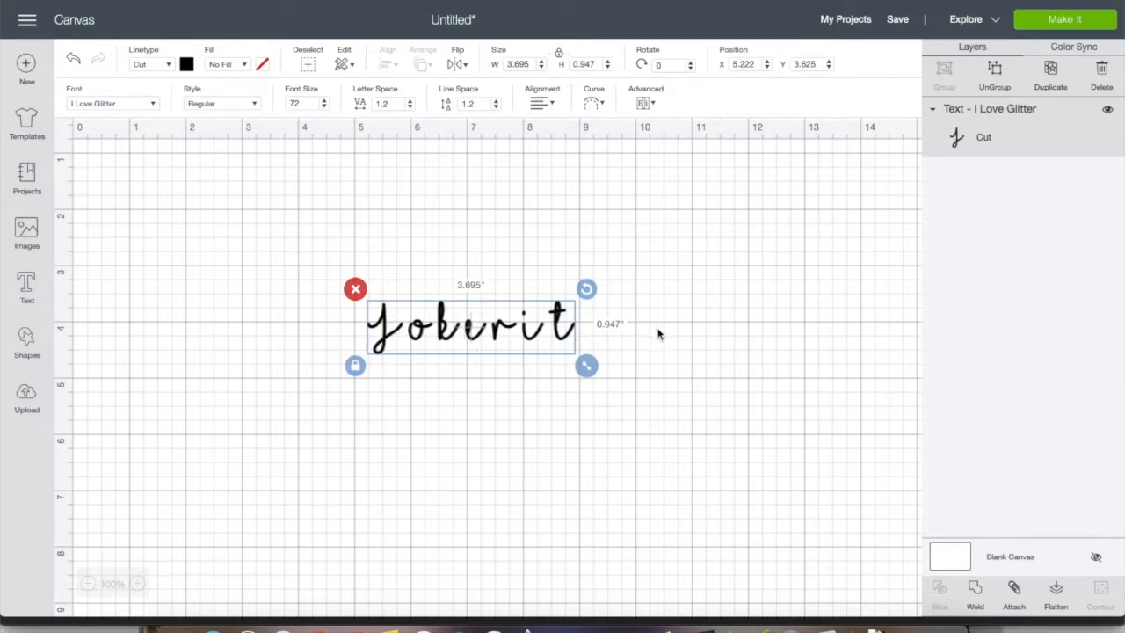
Reduce the letter space of the I Love Glitter Jokerit text to 0
left_click(410, 107)
left_click(410, 107)
left_click(410, 107)
left_click(410, 107)
left_click(409, 107)
left_click(409, 107)
left_click(410, 107)
left_click(410, 107)
left_click(410, 107)
left_click(409, 107)
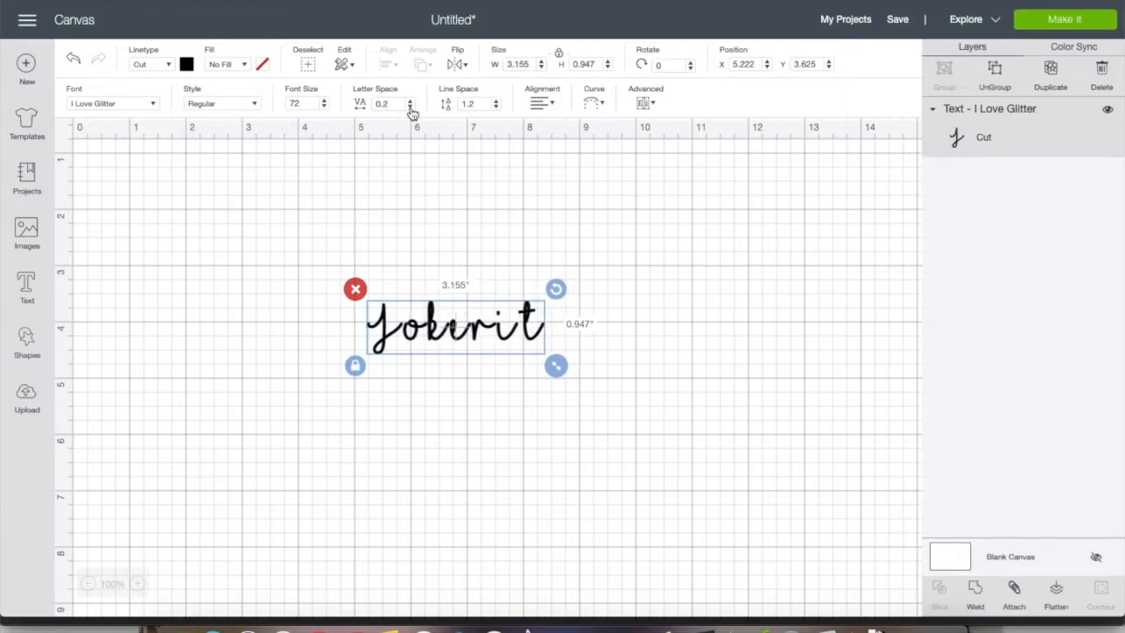
left_click(409, 107)
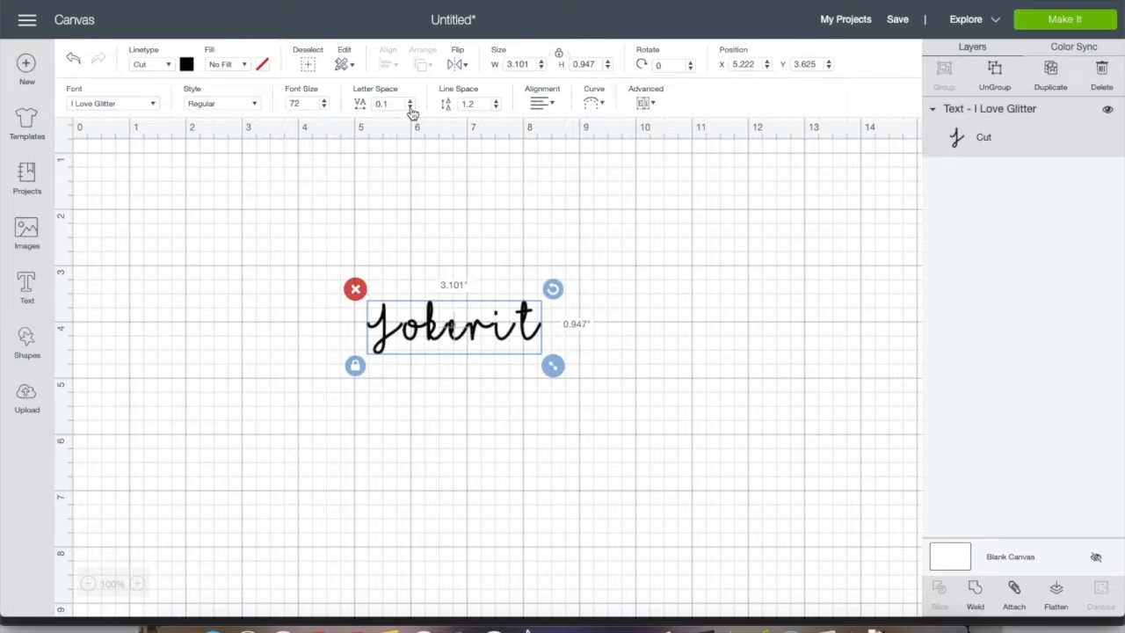
left_click(409, 107)
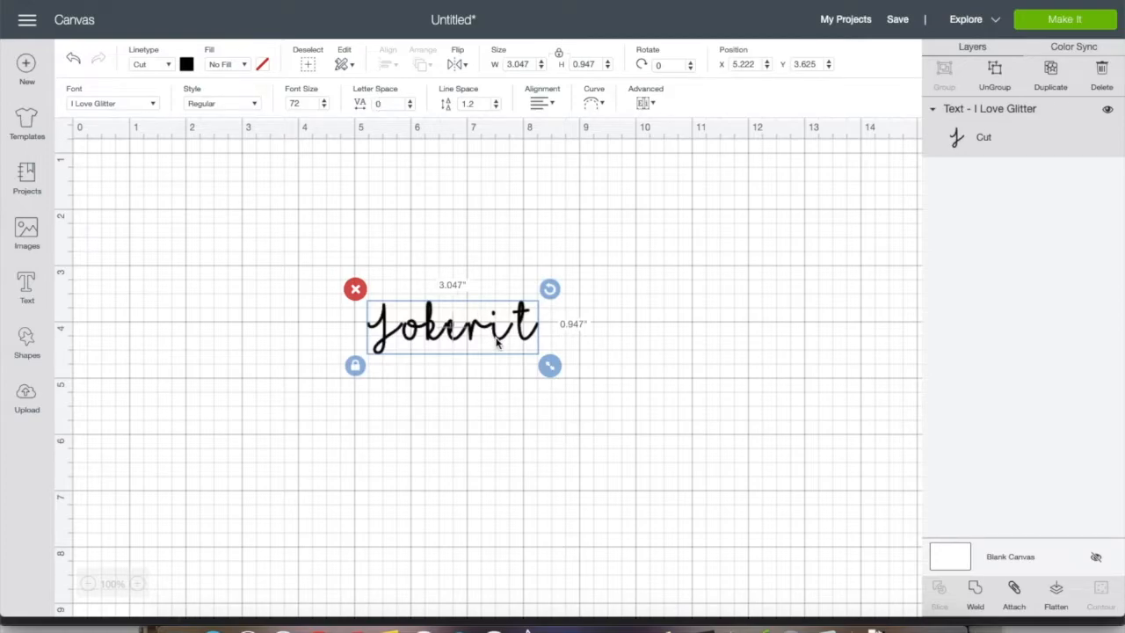
Ungroup the Jokerit text into separate letters and nudge the t toward the i, to X 7.716
left_click(994, 75)
left_click(607, 346)
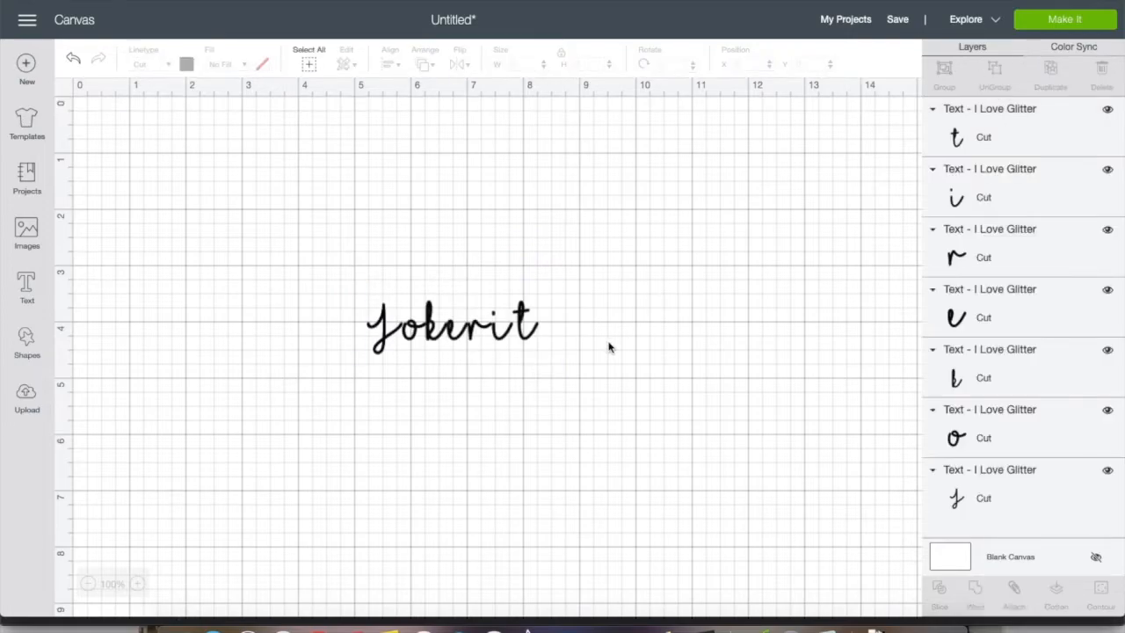
left_click(522, 320)
key("Left")
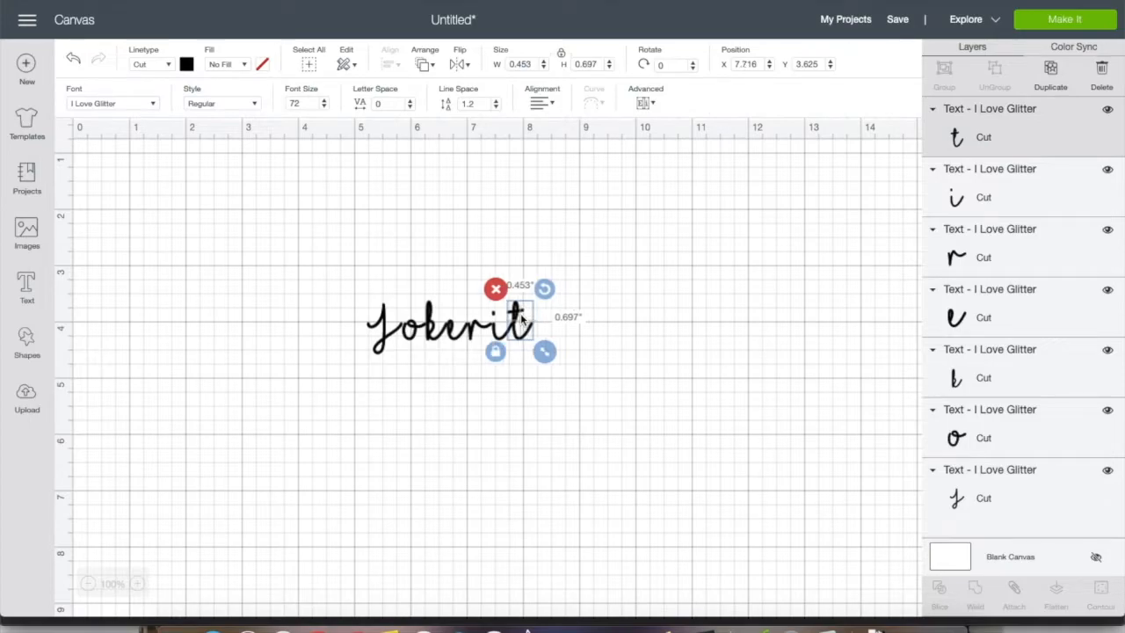
Move the J of Jokerit closer to the o, to about X 5.278, Y 3.7
left_click(384, 327)
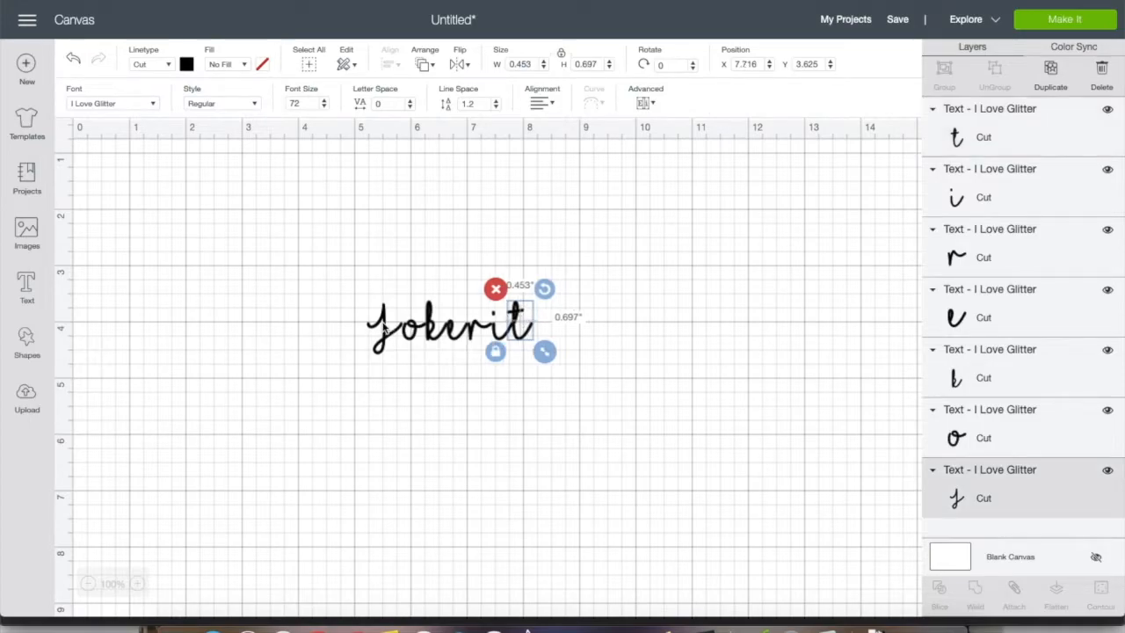
key("Right")
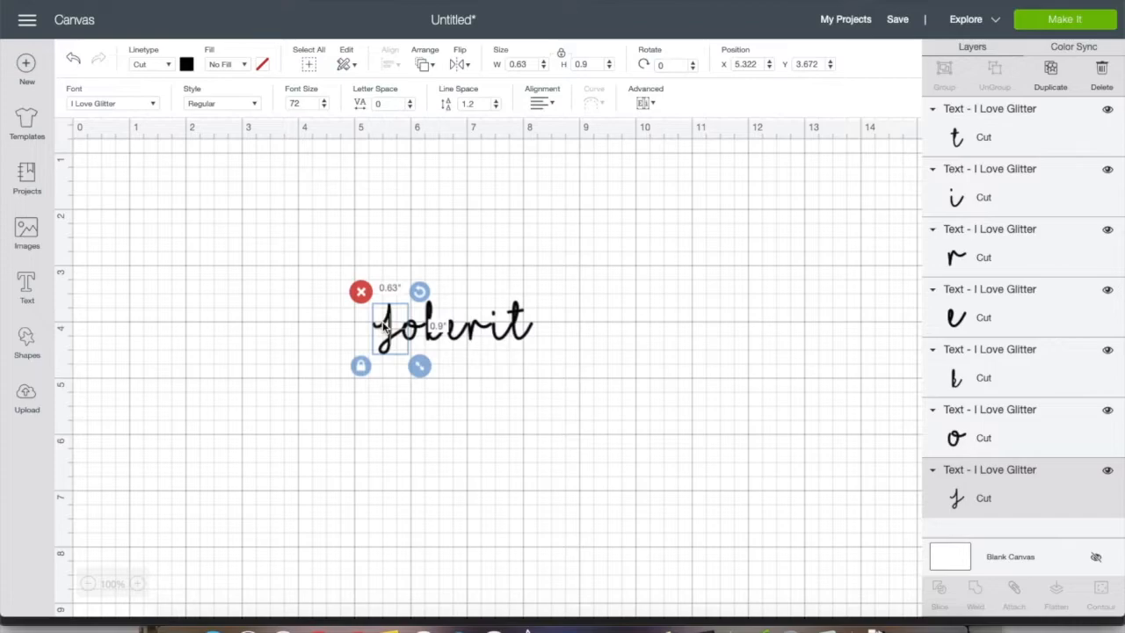
key("Left")
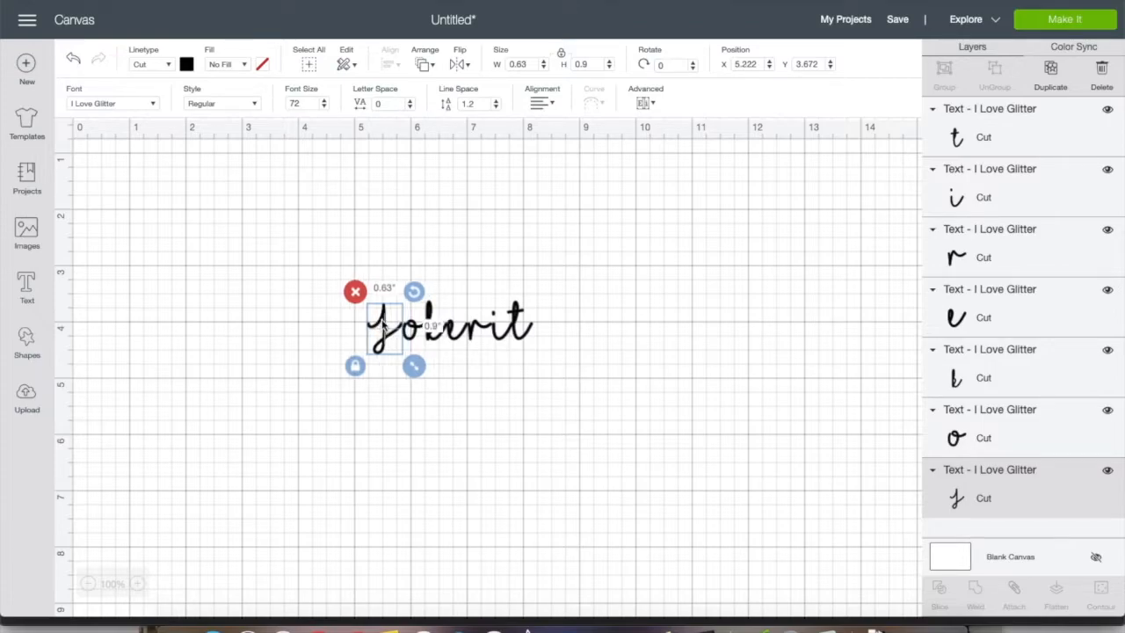
left_click_drag(384, 326, 386, 325)
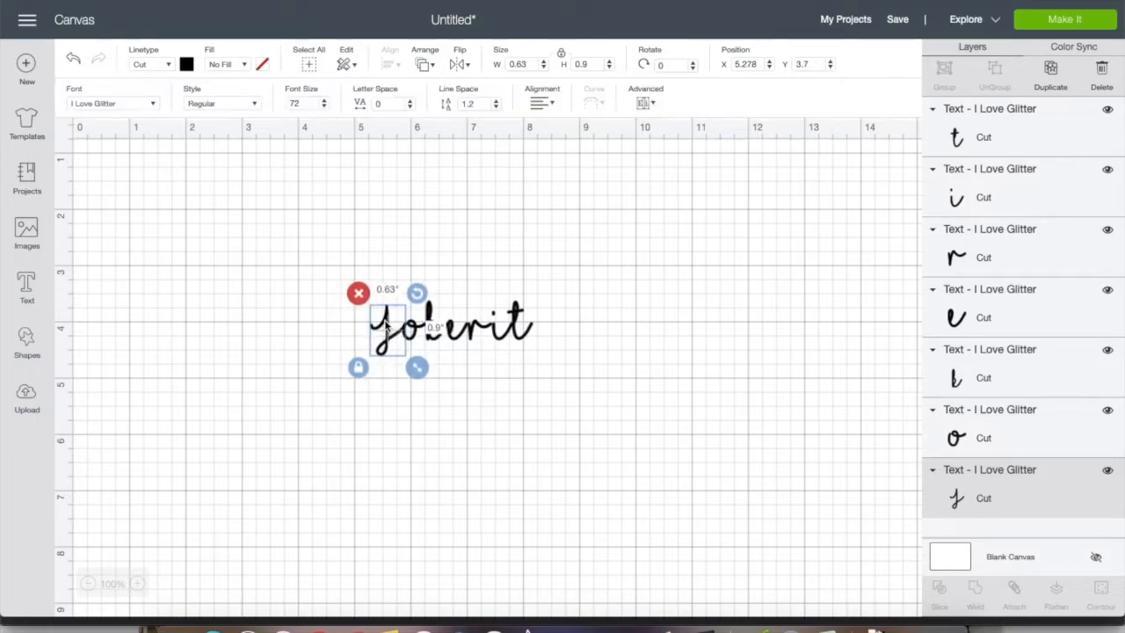
left_click(623, 304)
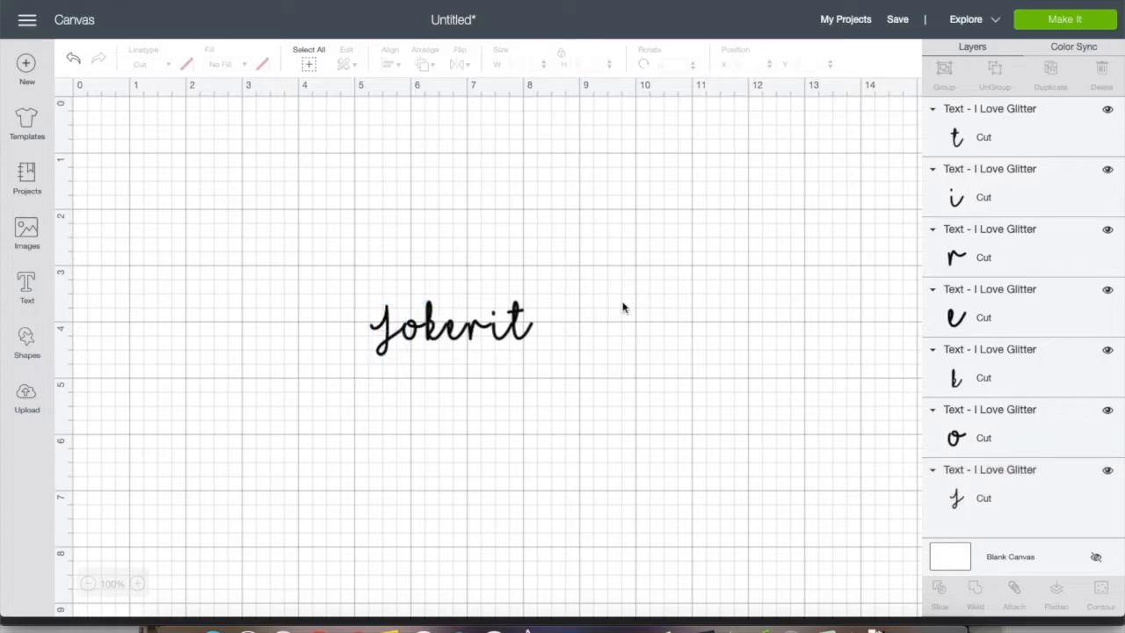
Fine-tune the spacing of the Jokerit letters, shifting the t toward the i and the J toward the o, with the J at about X 5.319
left_click(479, 331)
left_click_drag(479, 332, 473, 329)
left_click(553, 326)
left_click(495, 334)
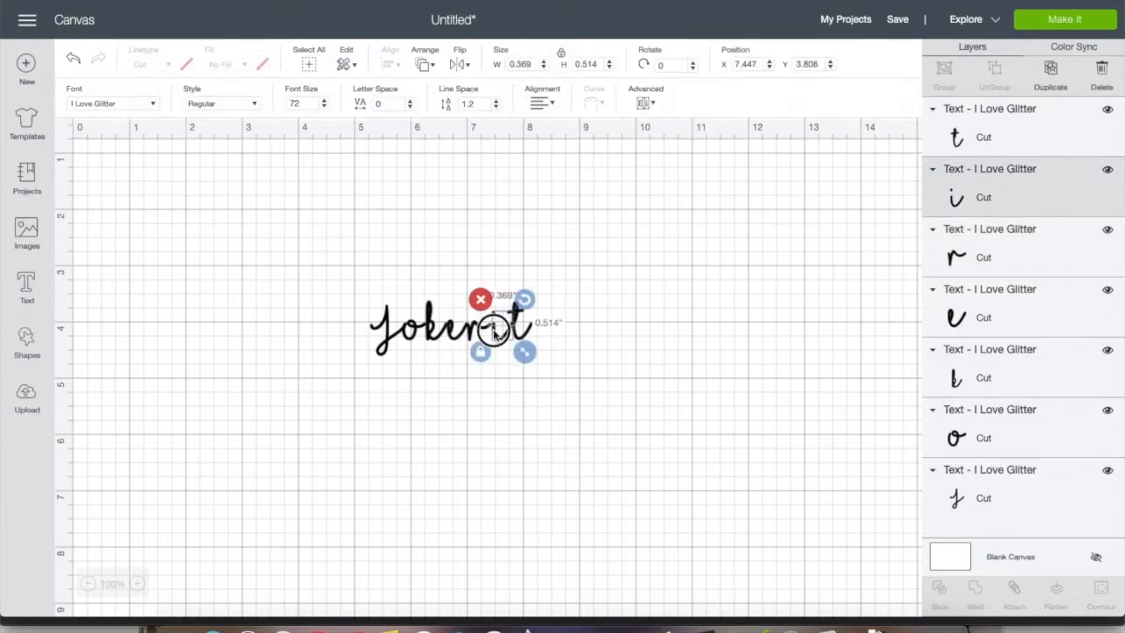
left_click(518, 343)
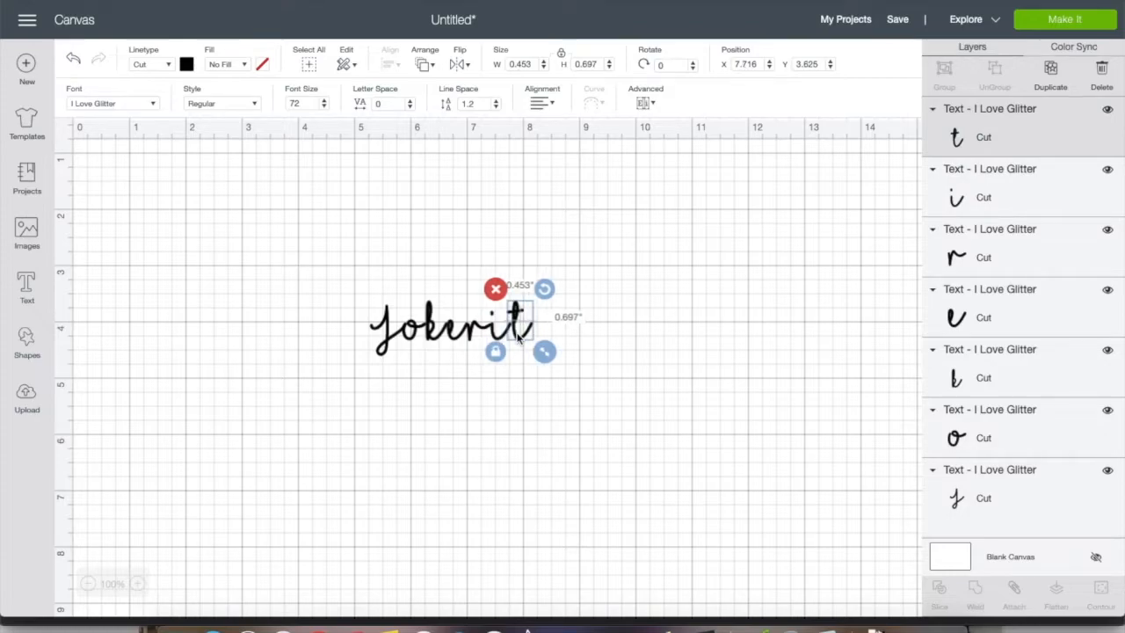
left_click_drag(517, 332, 513, 334)
left_click_drag(420, 327, 426, 334)
left_click(383, 329)
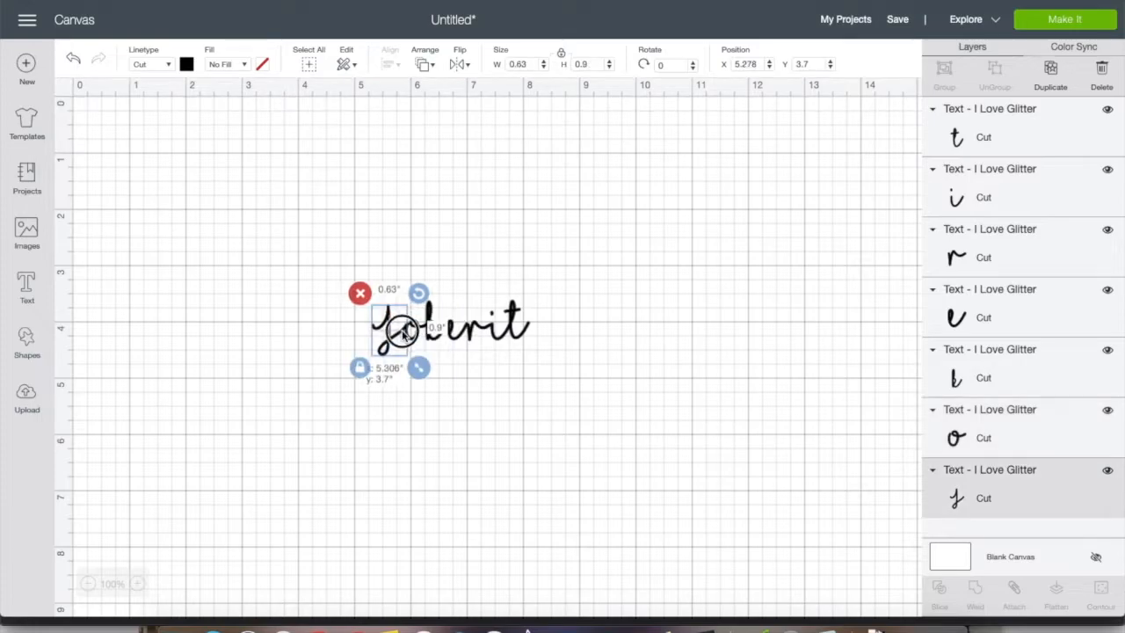
left_click(608, 323)
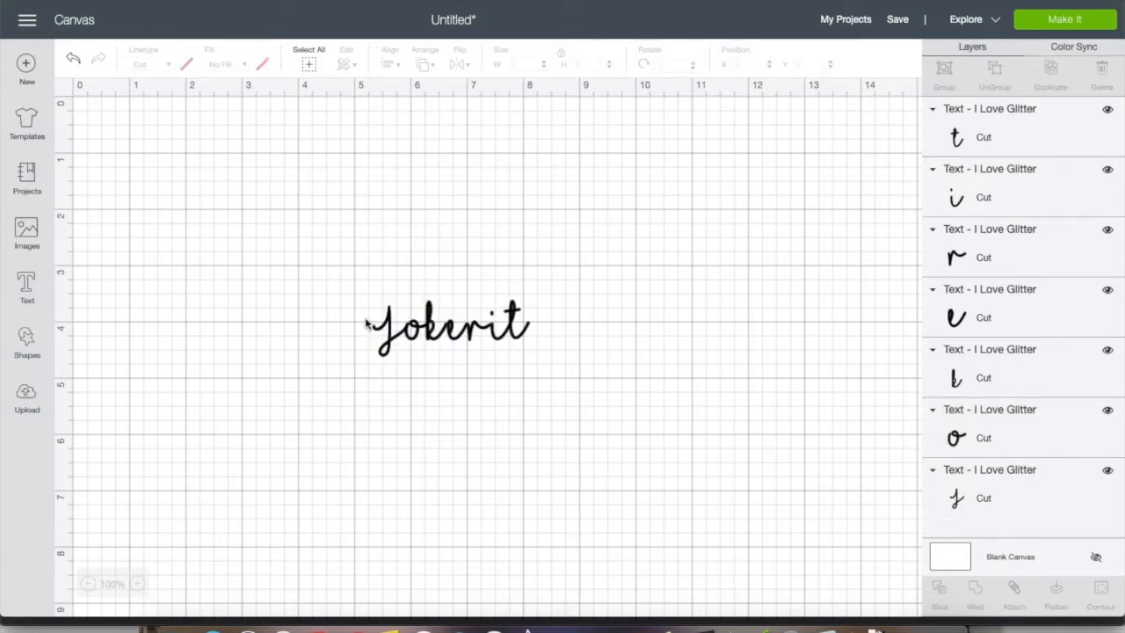
Try welding all the separate Jokerit letters into one shape and undo the weld
left_click_drag(362, 314, 575, 330)
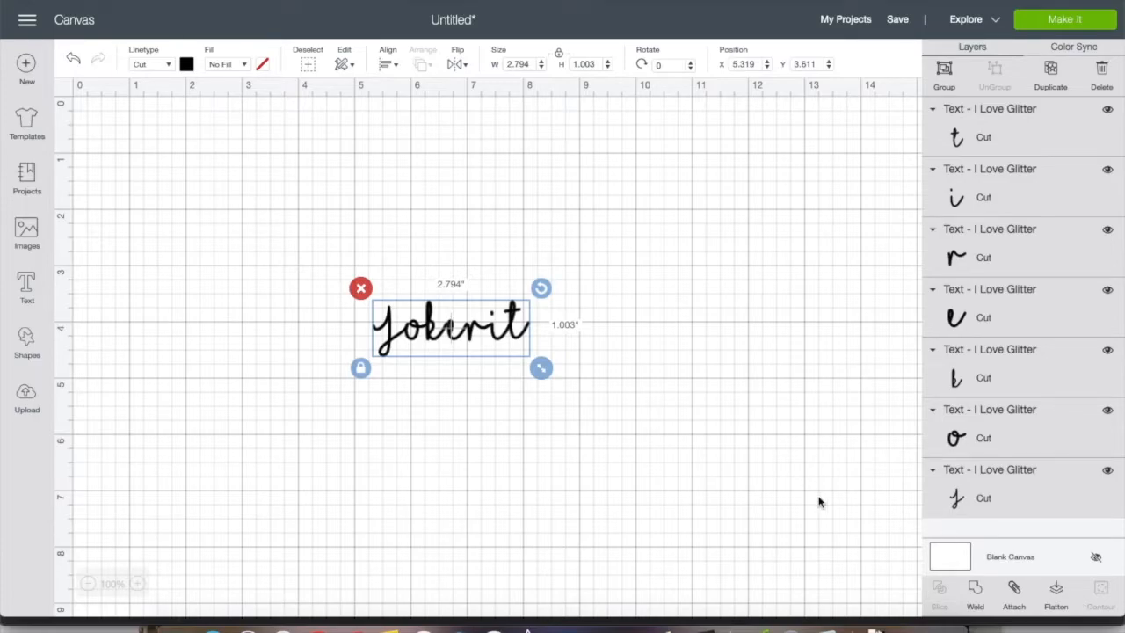
left_click(976, 597)
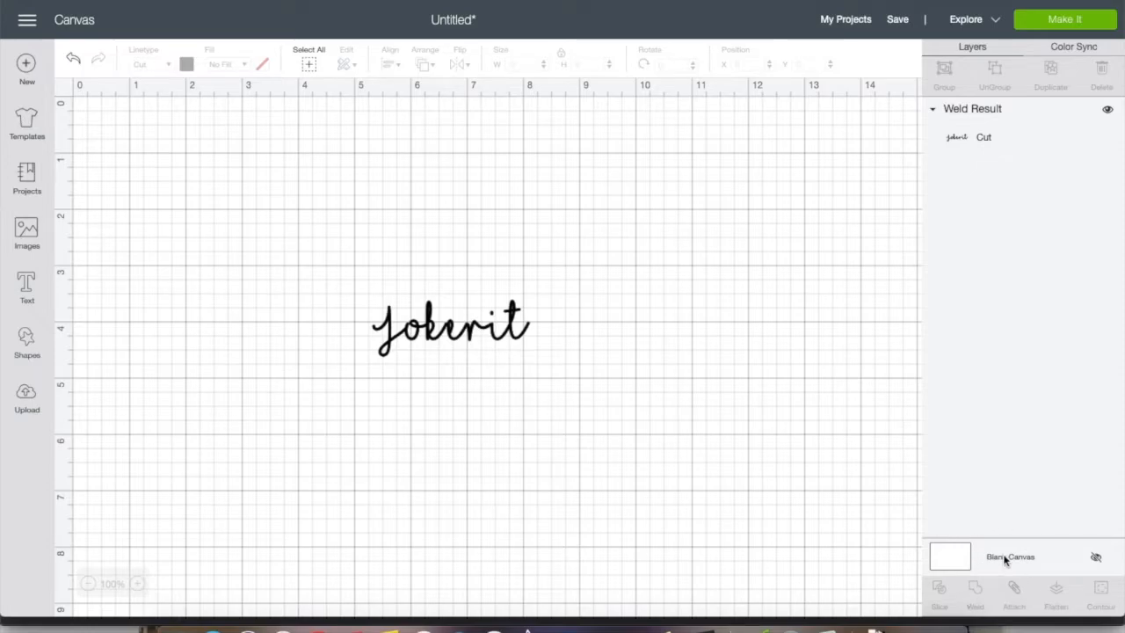
left_click(72, 61)
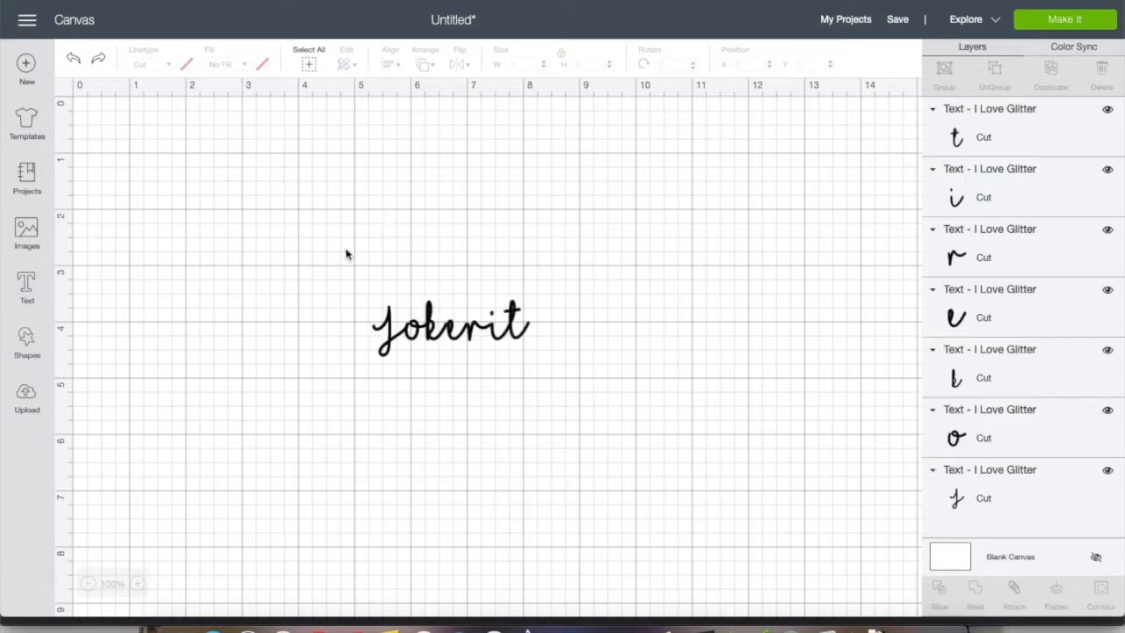
Group all the Jokerit letters and ungroup them again
left_click_drag(364, 309, 538, 332)
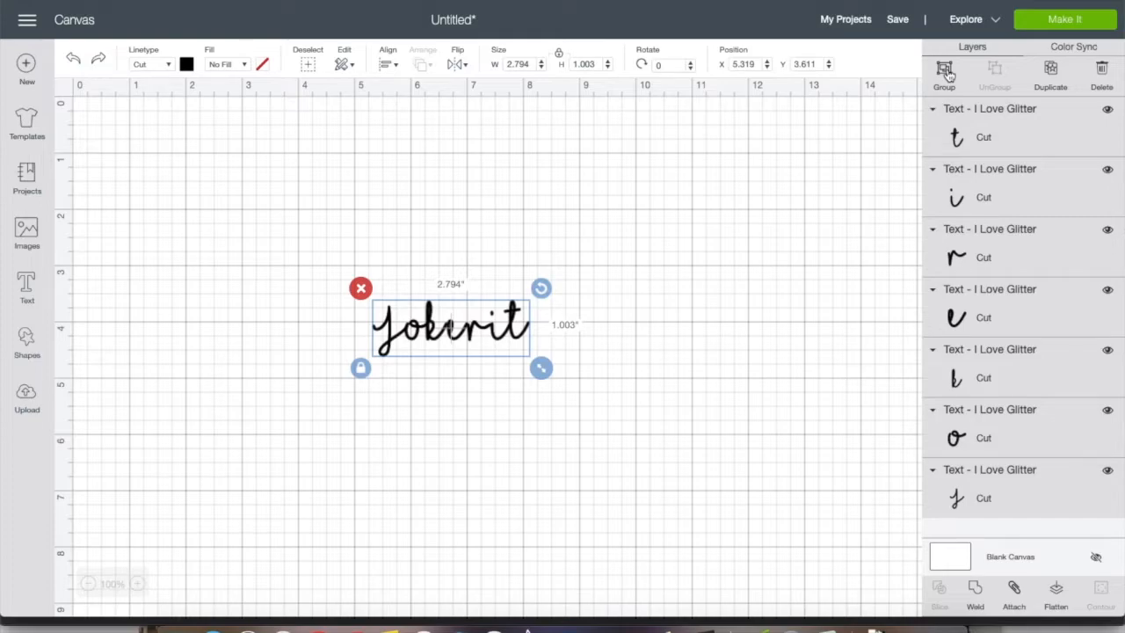
left_click(946, 73)
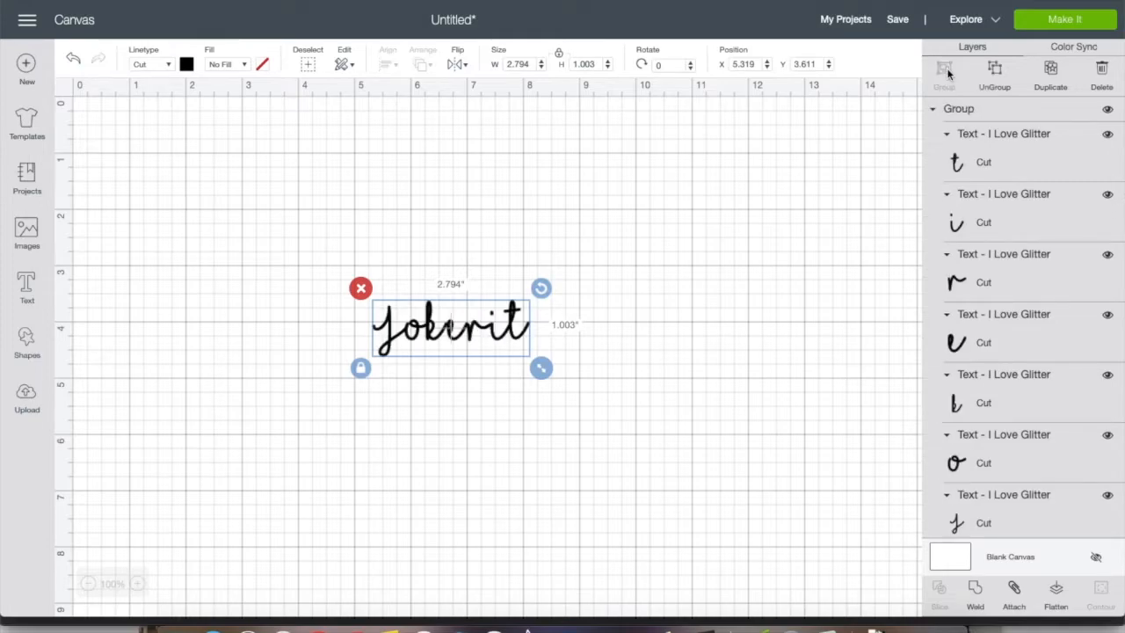
left_click(993, 76)
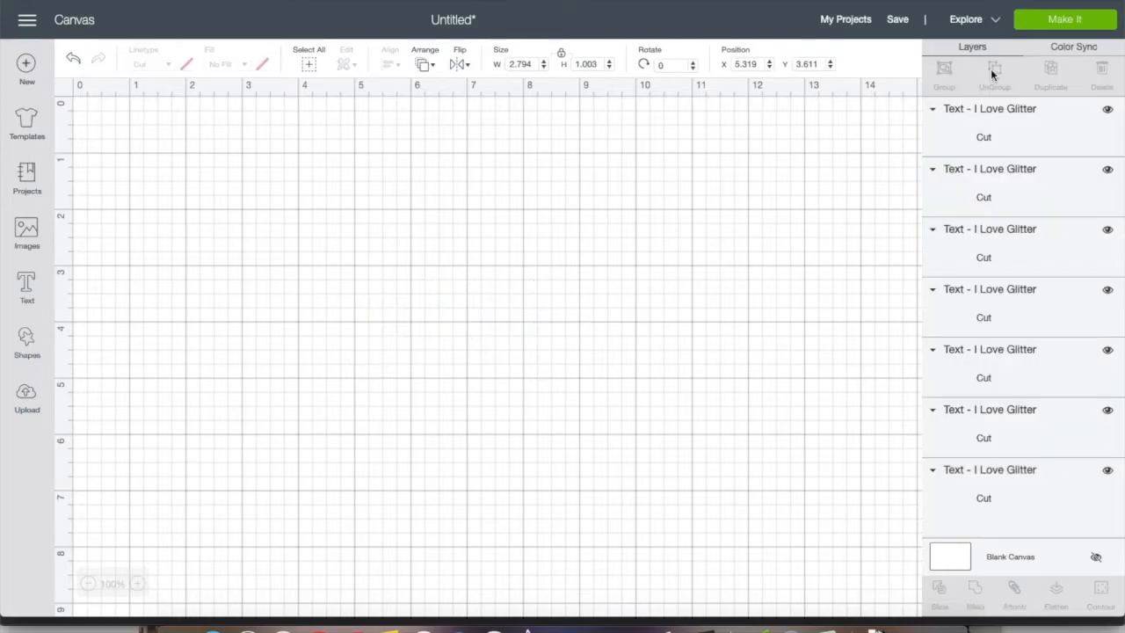
Attach the J, k, i and t of Jokerit and preview the cut layout on the mat
left_click_drag(346, 313, 565, 318)
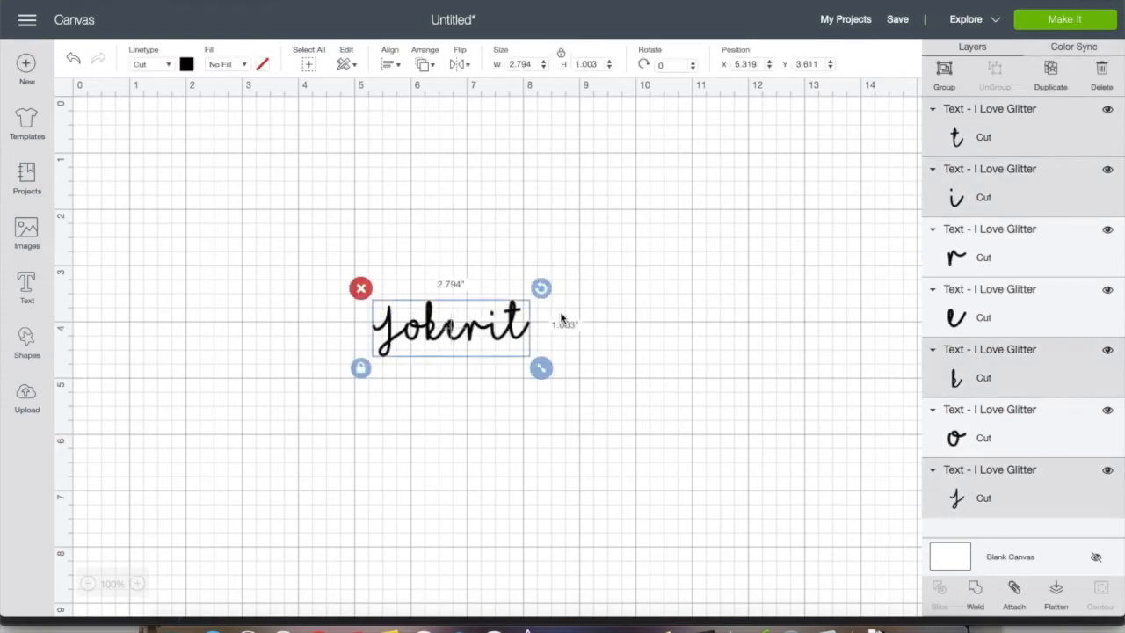
left_click(1016, 589)
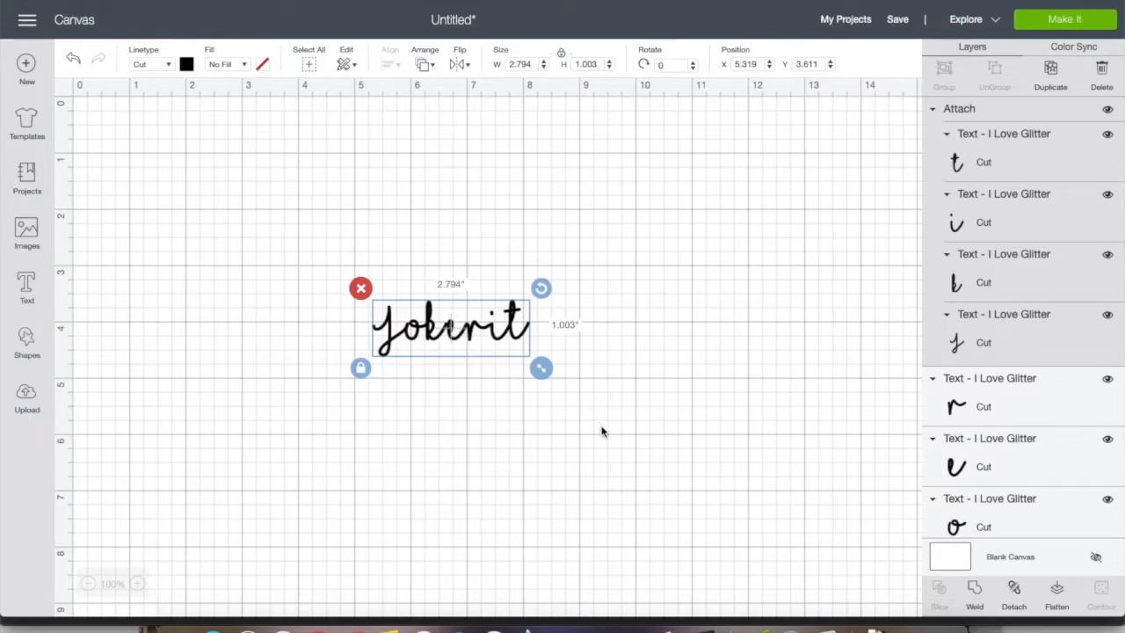
left_click(1065, 26)
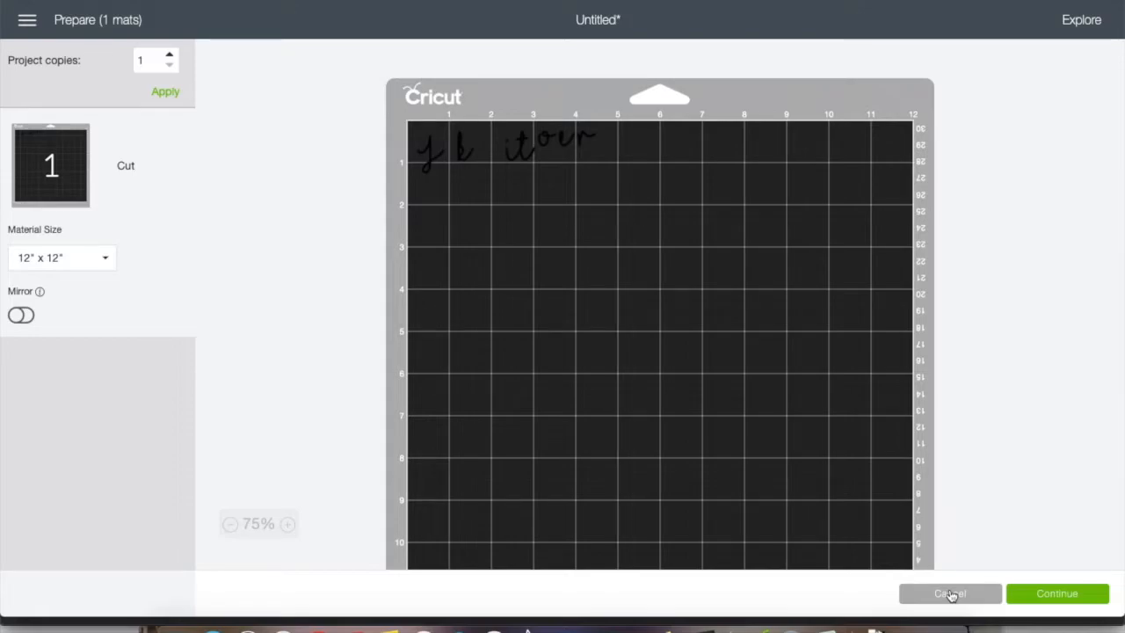
left_click(936, 596)
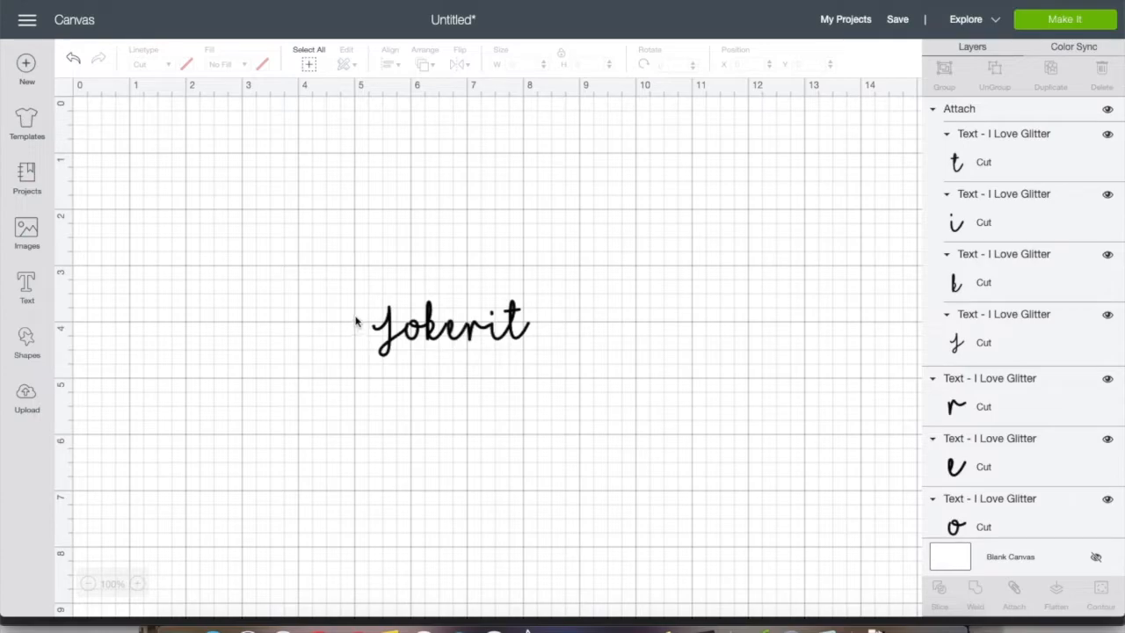
Weld all the Jokerit letters into one shape and preview the welded word on the cutting mat
left_click_drag(356, 321, 624, 336)
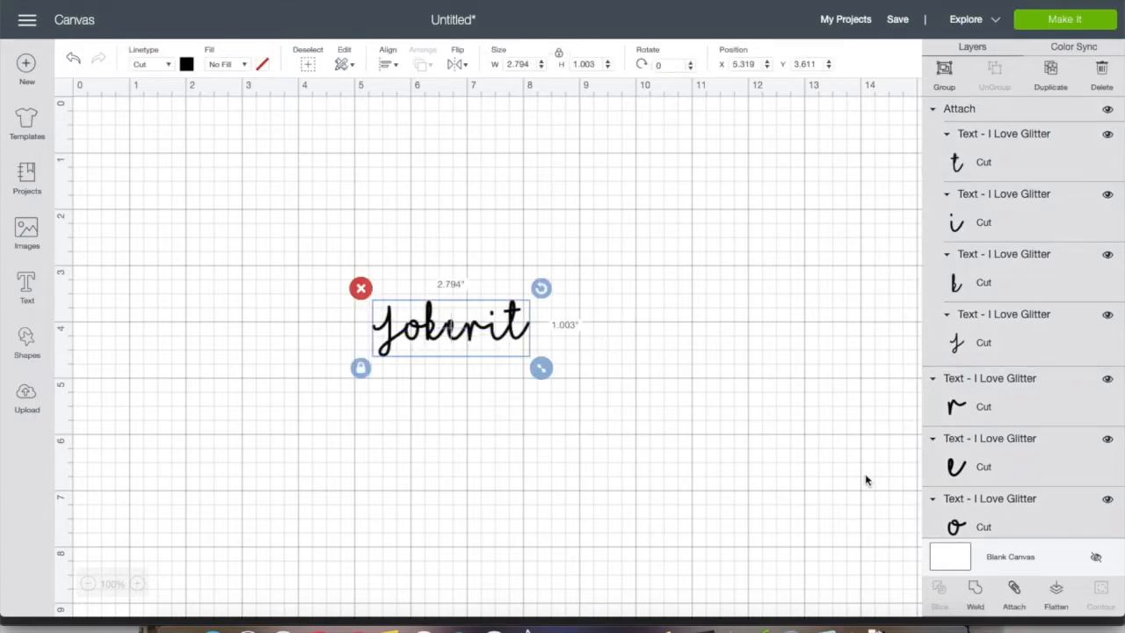
left_click(975, 587)
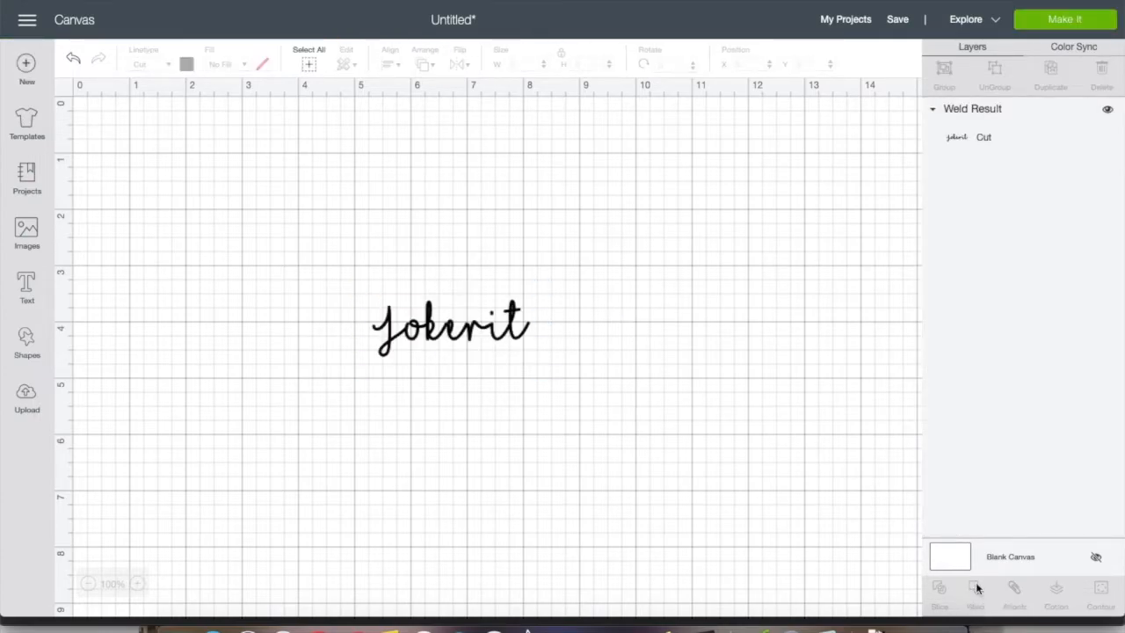
left_click(477, 330)
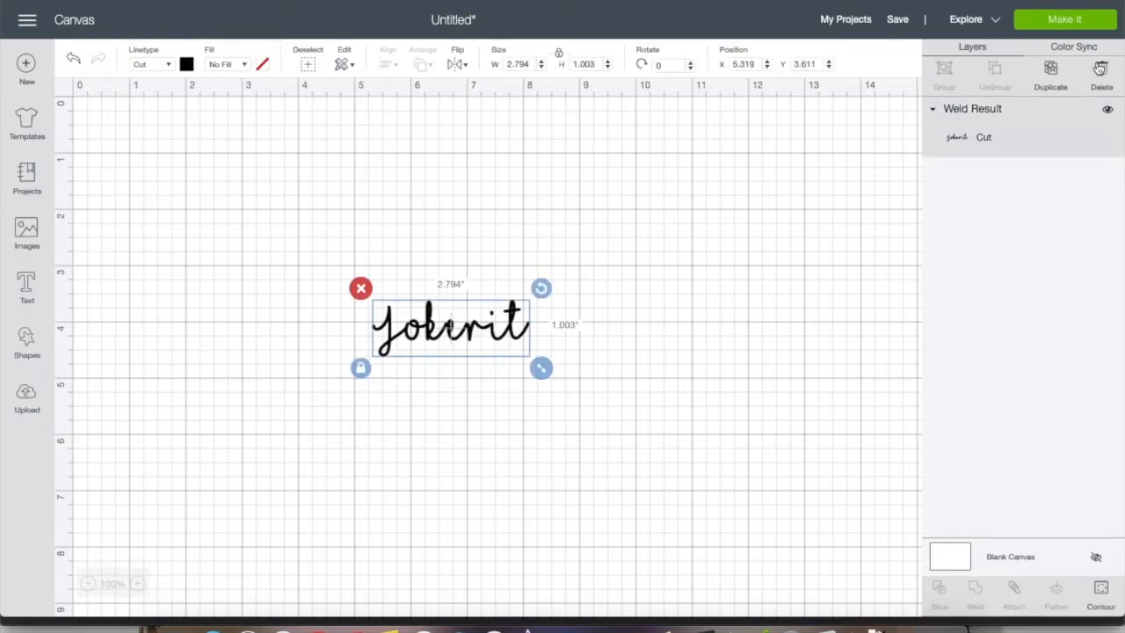
left_click(1084, 20)
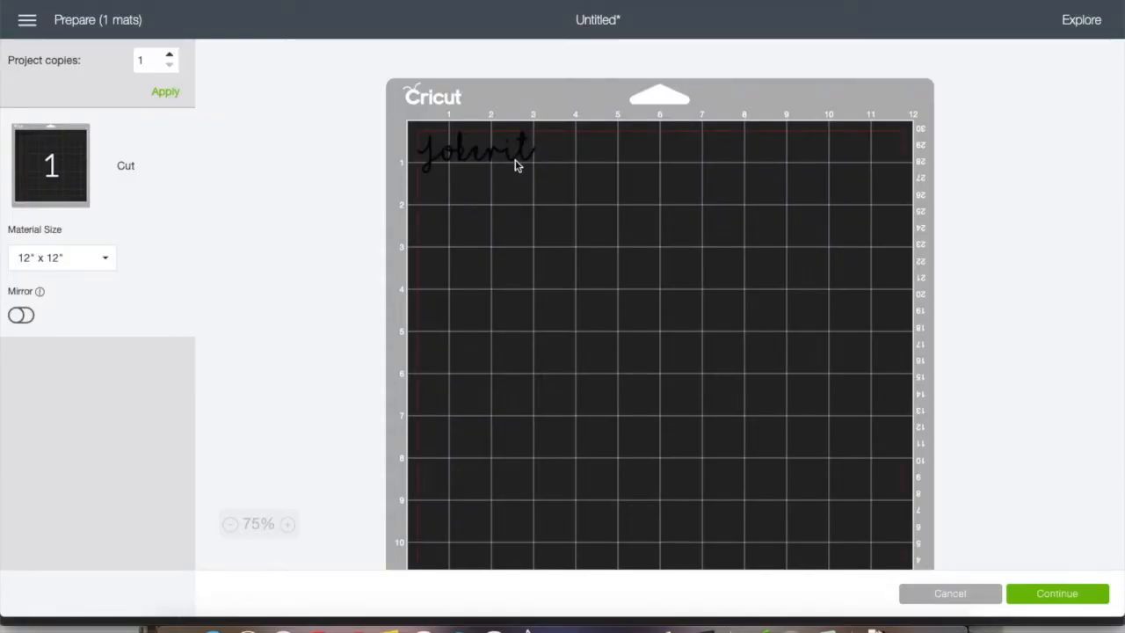
left_click(937, 594)
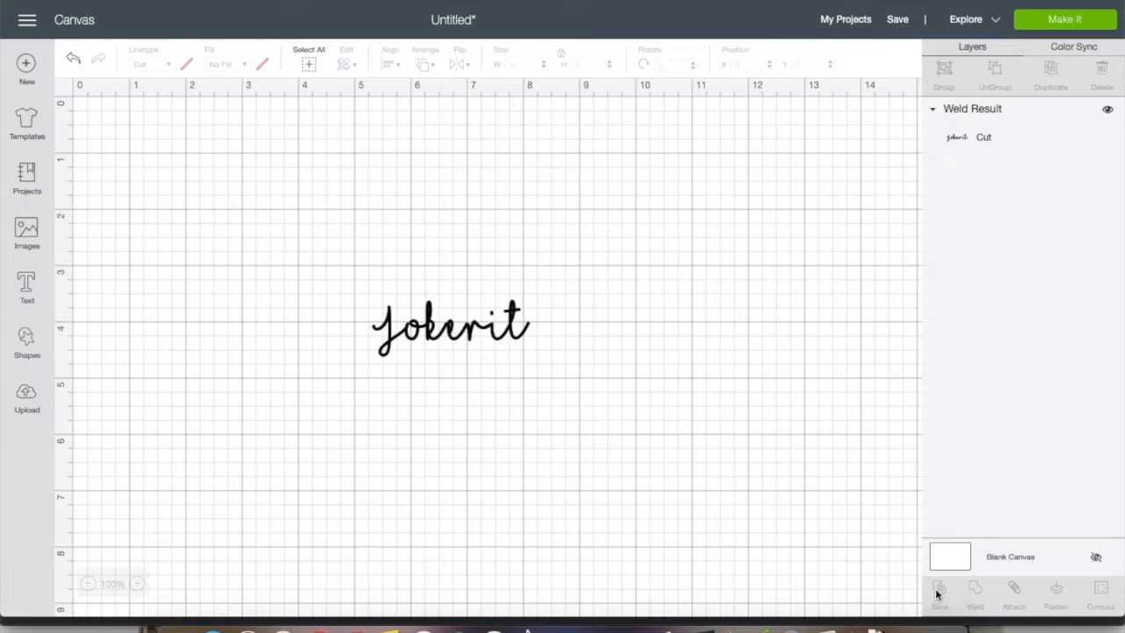
Undo the weld, and try moving the attached J, k, i and t above the other letters before undoing that move
left_click(430, 322)
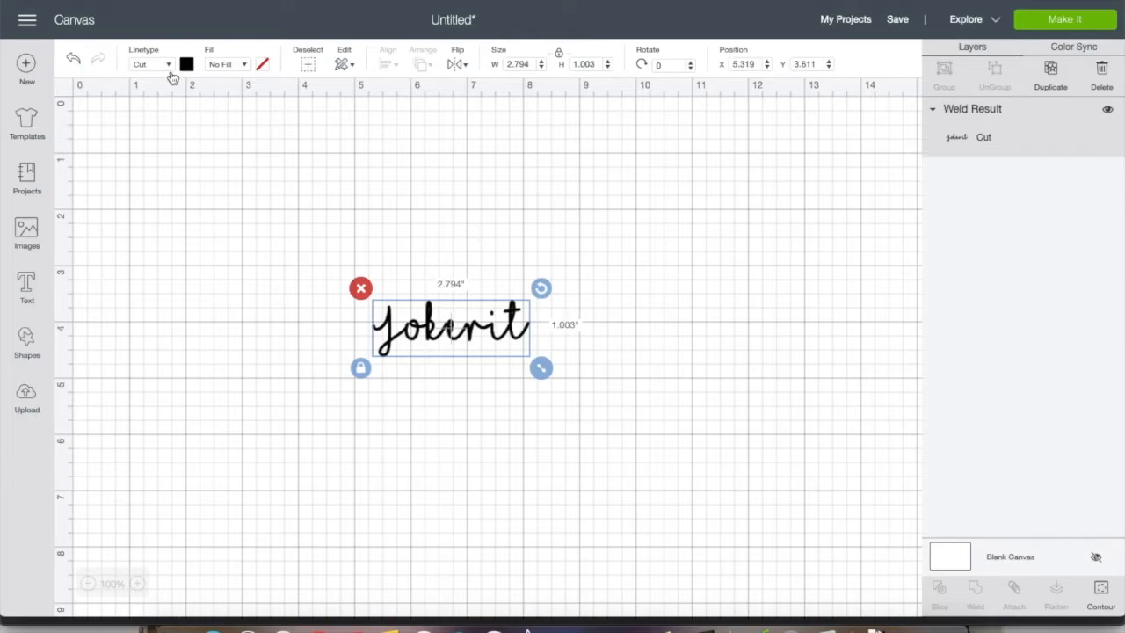
left_click(75, 62)
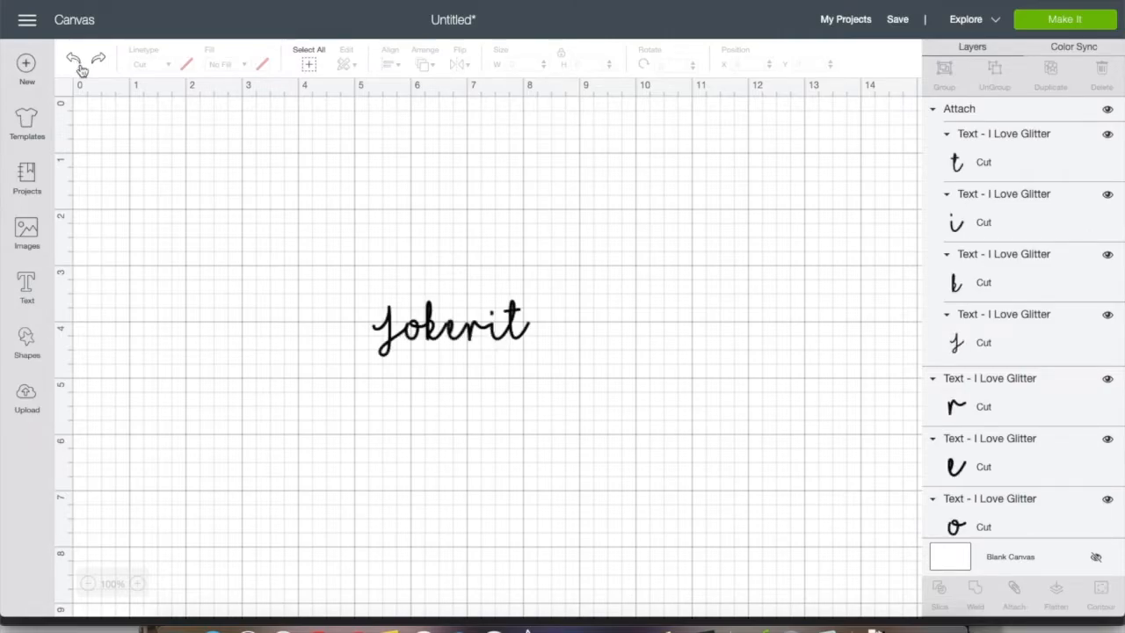
left_click(429, 321)
left_click_drag(427, 307, 433, 255)
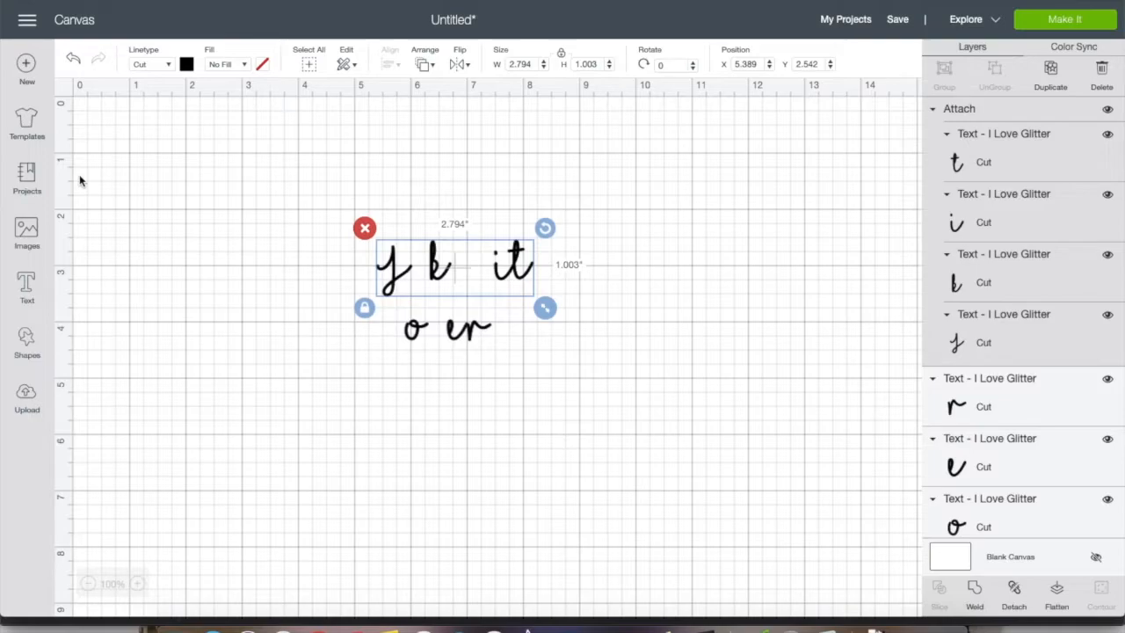
left_click(73, 58)
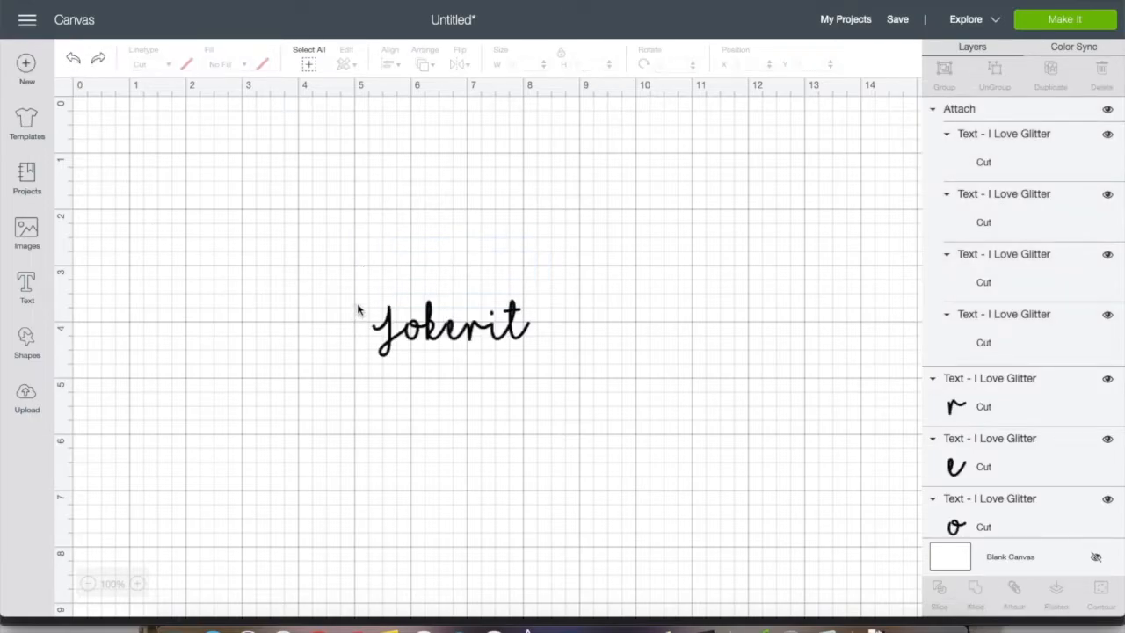
Group the attached letters with the loose o, e and r, and move the whole word to about X 5.139, Y 3.444
left_click_drag(358, 309, 615, 346)
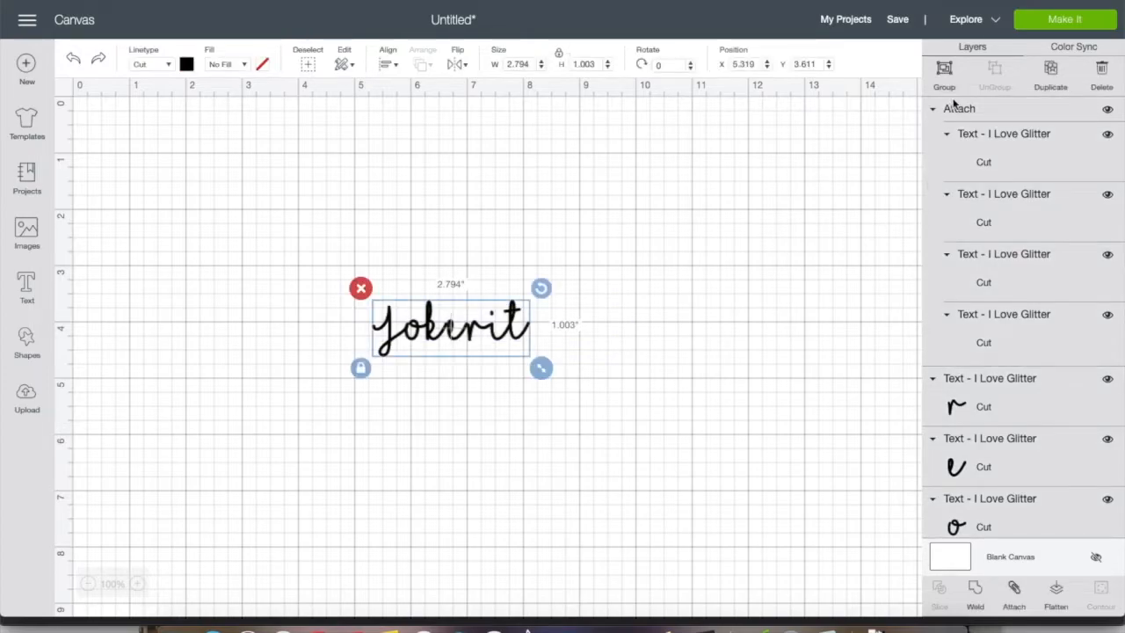
left_click(945, 71)
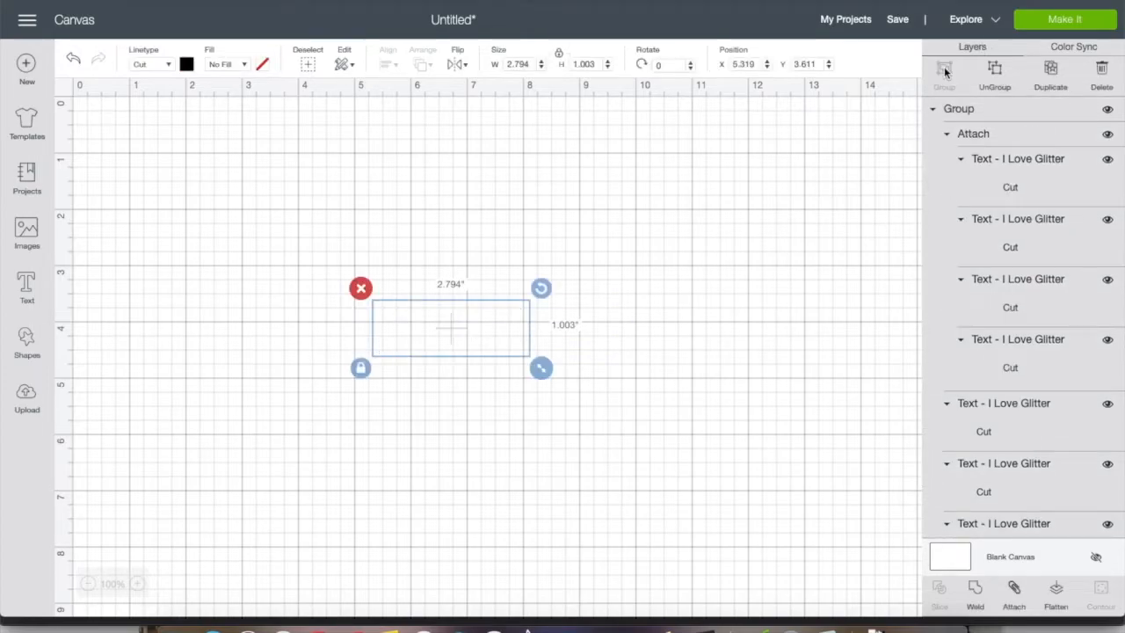
left_click_drag(447, 298, 402, 270)
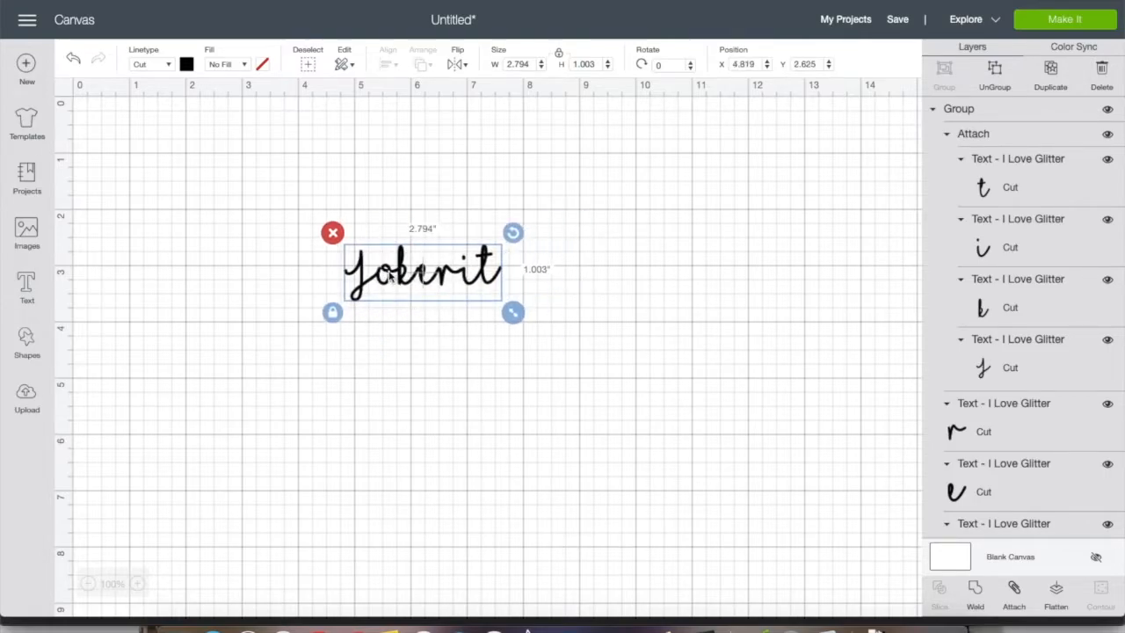
left_click_drag(458, 274, 477, 321)
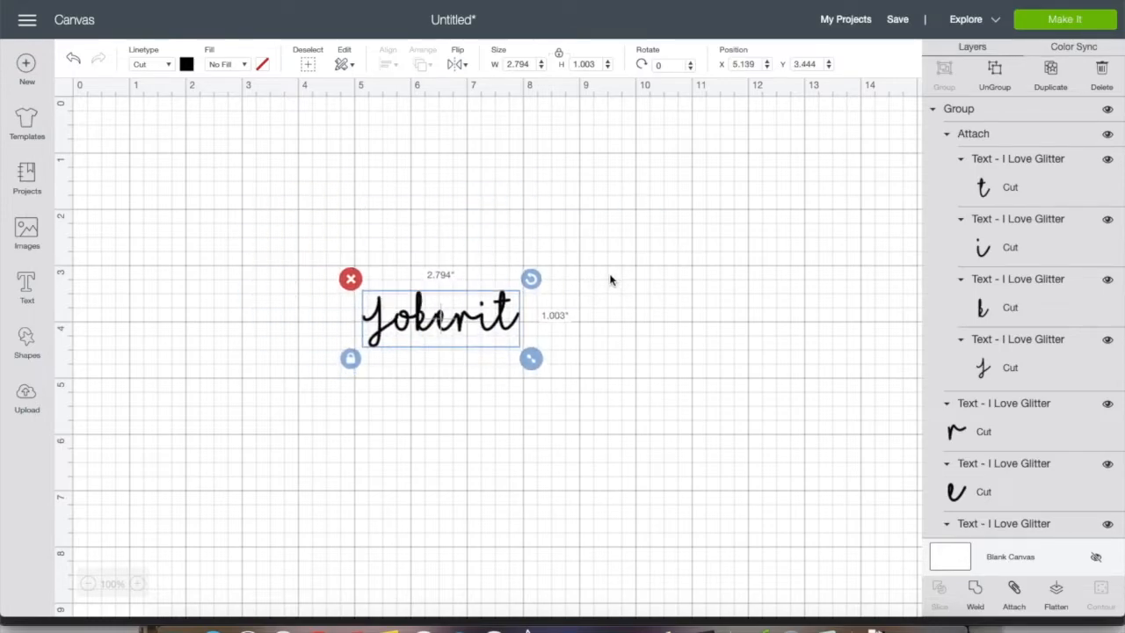
Preview how the grouped Jokerit letters are laid out on the cutting mat and return to the canvas
left_click(591, 288)
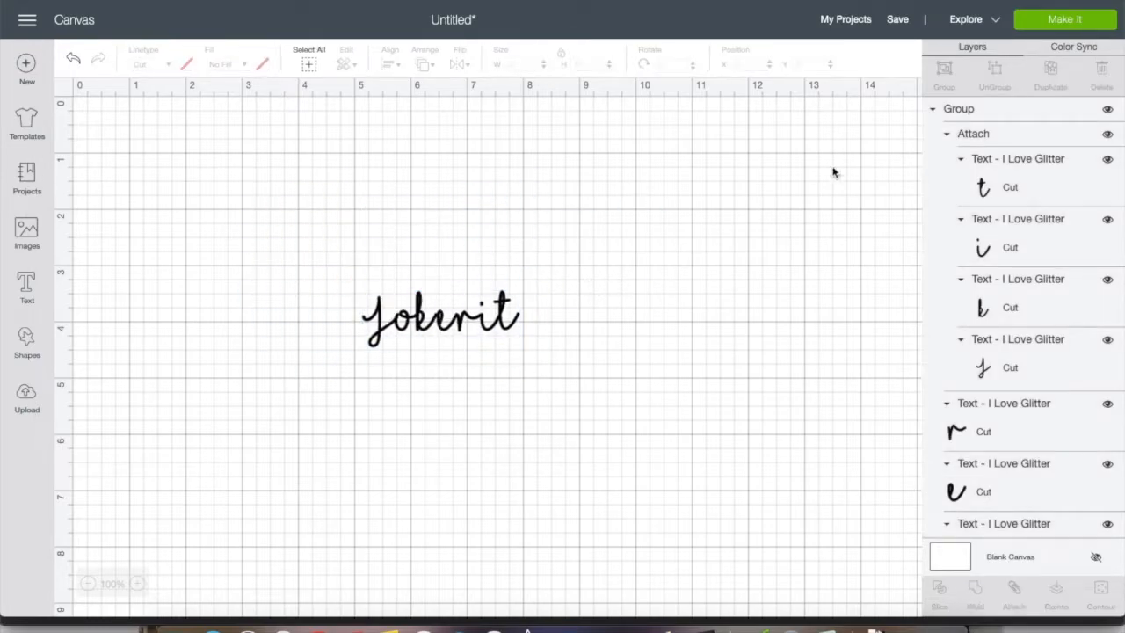
left_click(1052, 21)
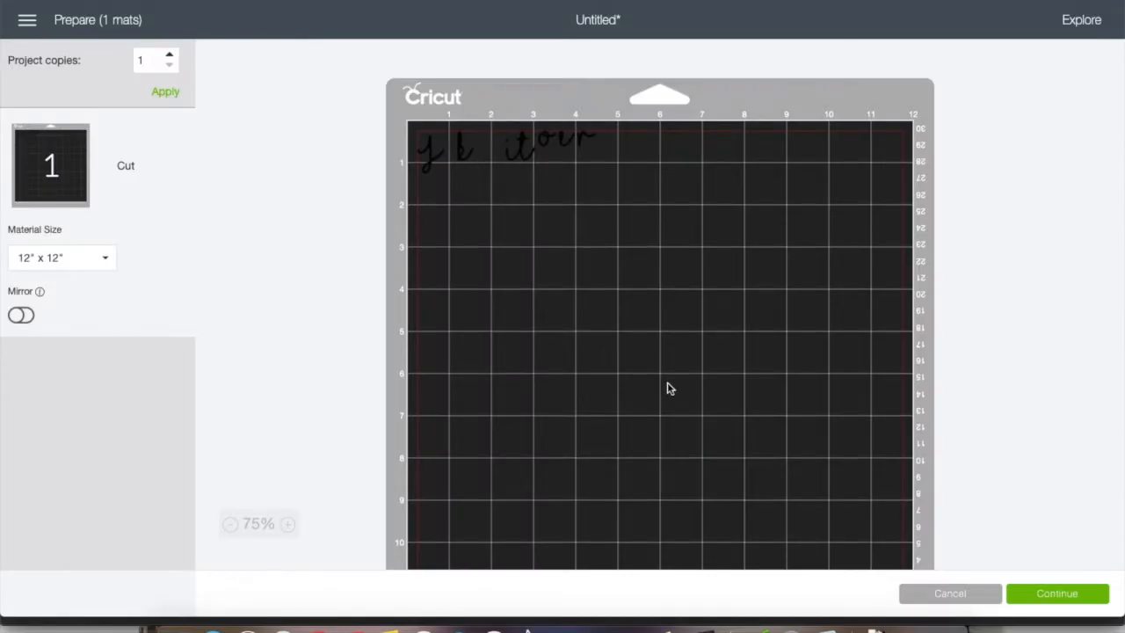
left_click(948, 594)
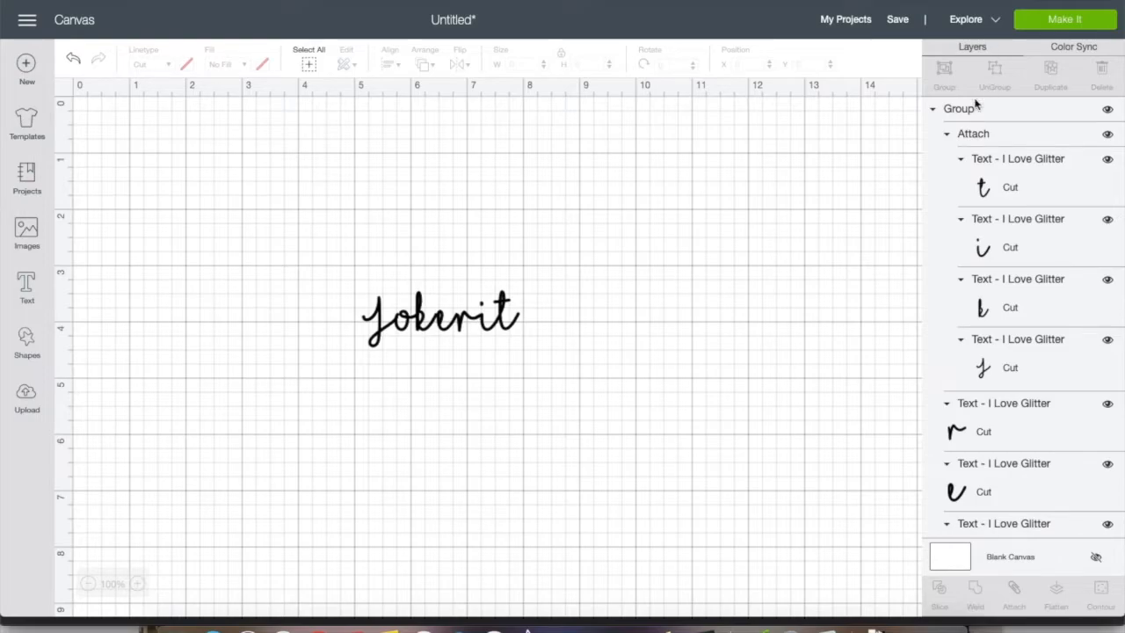
Replace the attached Waltograph word with new "Jokerit" text in the Waltograph font, placed at about X 5.542, Y 1.917
left_click_drag(469, 340, 542, 268)
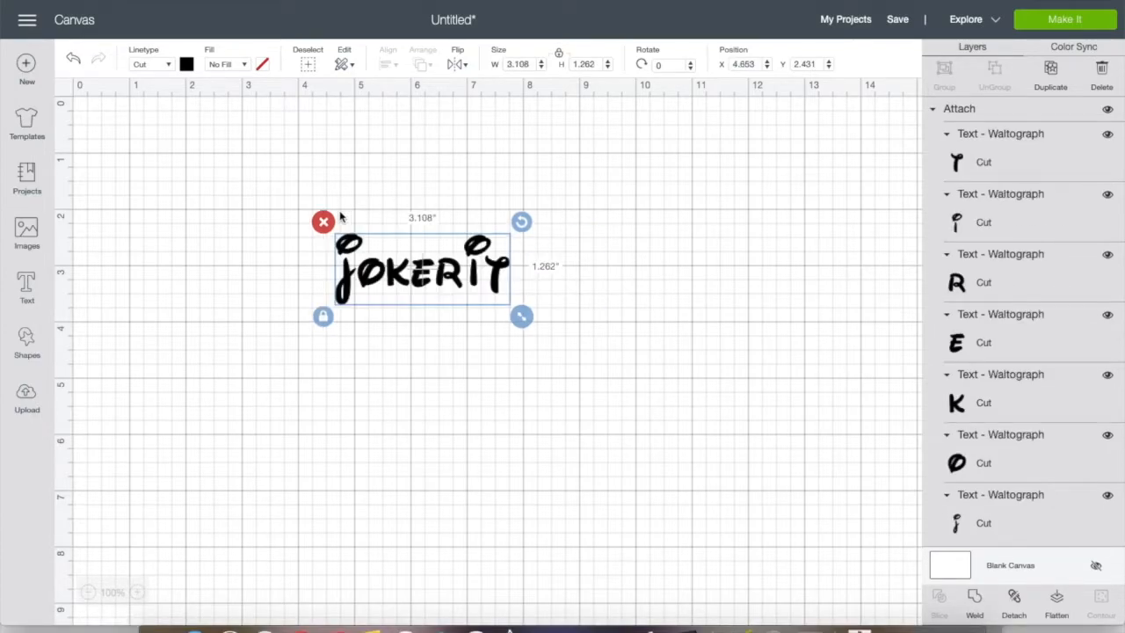
left_click(323, 221)
left_click(24, 288)
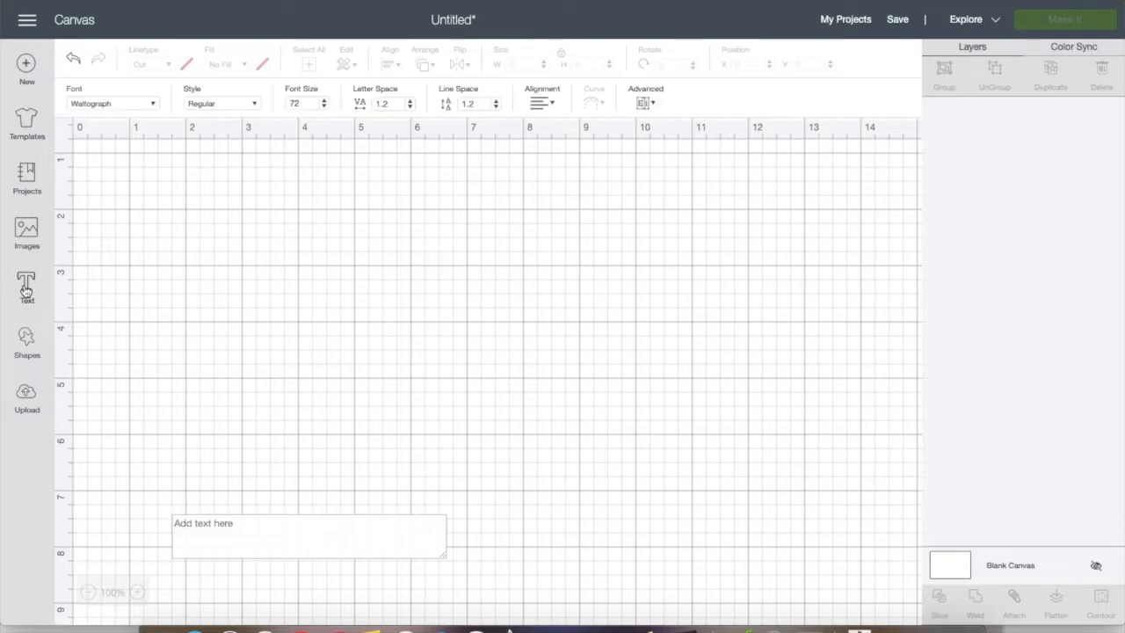
type("Jokerit")
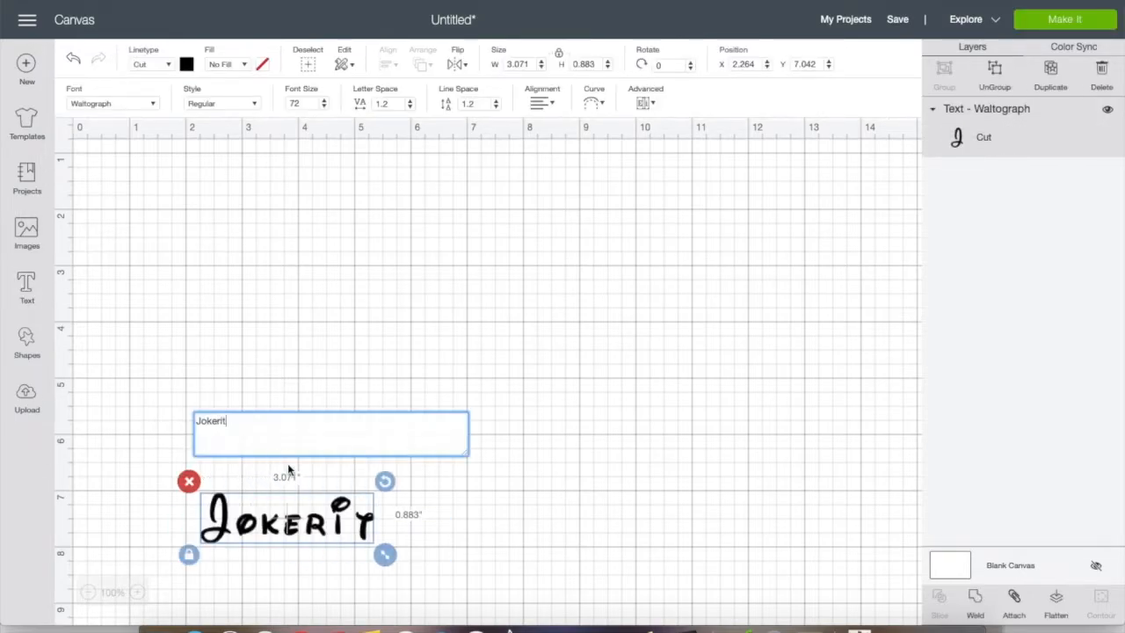
left_click_drag(290, 525, 473, 235)
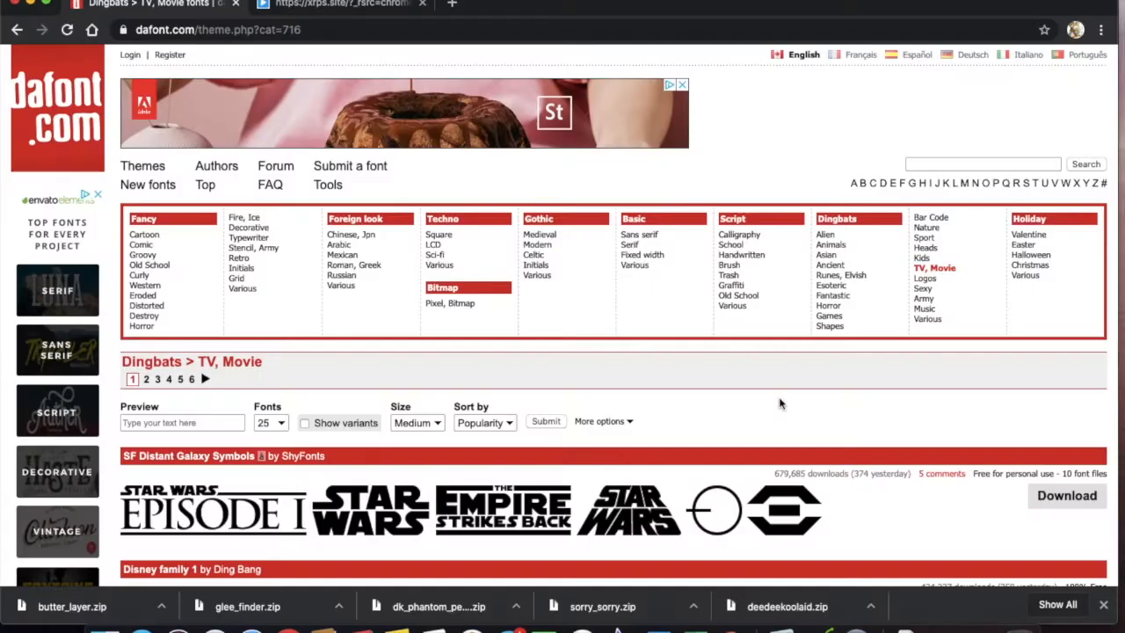
Switch to dafont.com in the browser and look through the TV, Movie dingbat fonts
scroll(778, 396, "down", 5)
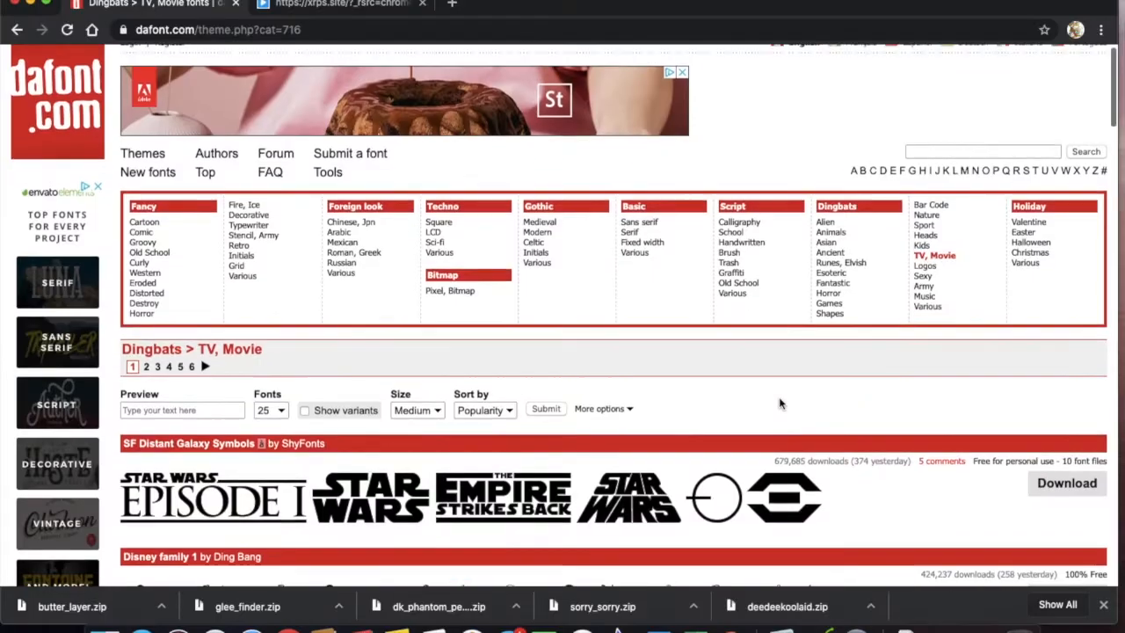
scroll(780, 400, "down", 5)
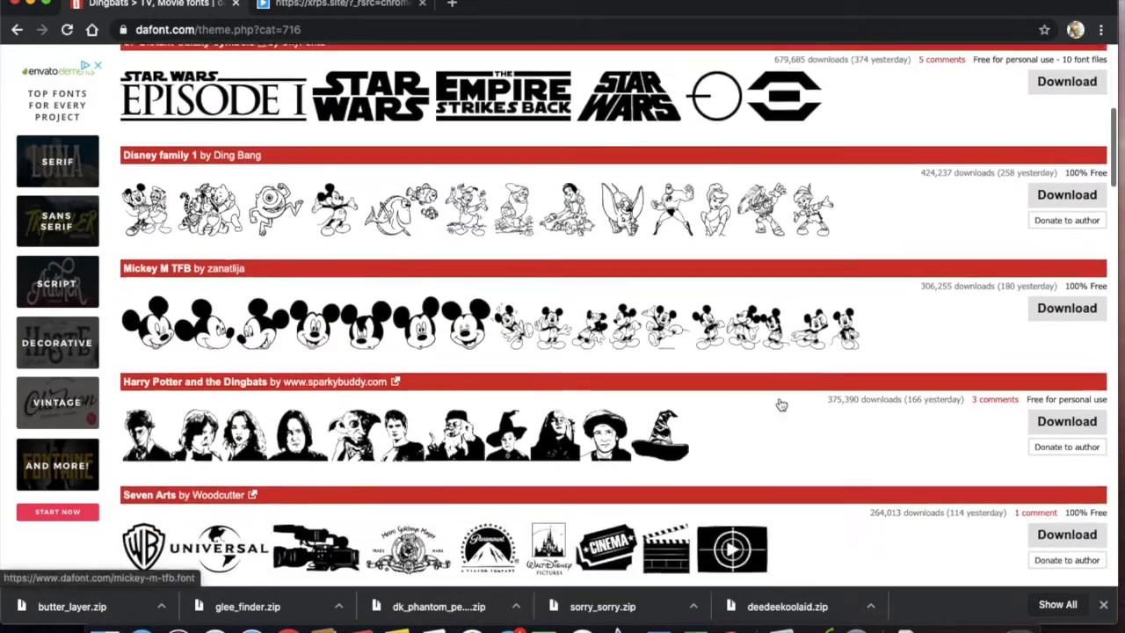
scroll(780, 404, "down", 7)
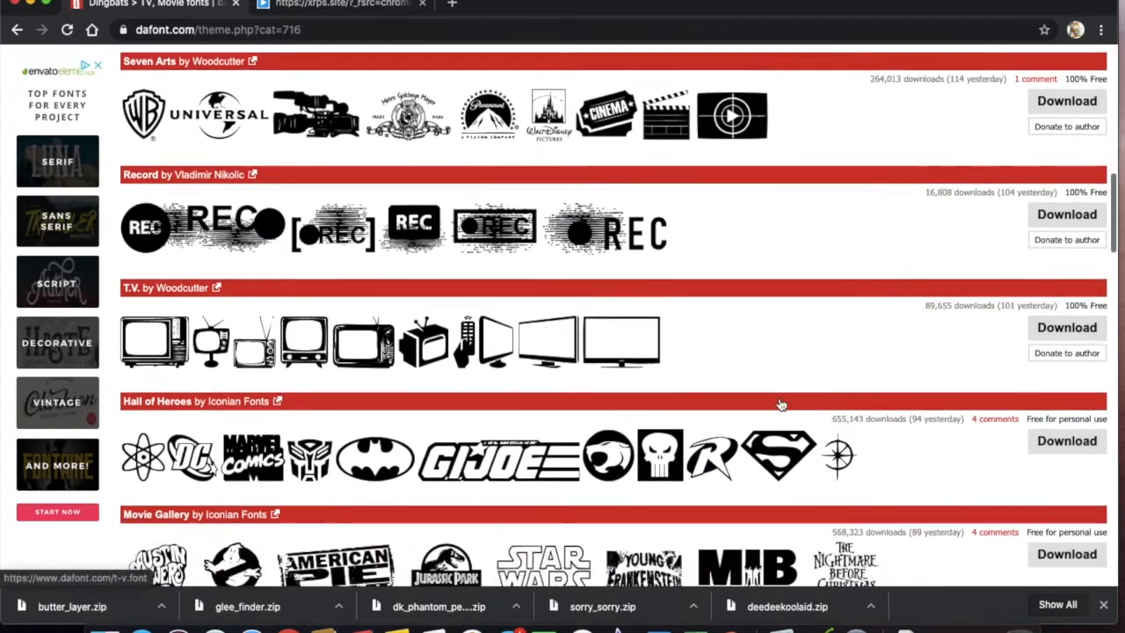
scroll(781, 404, "down", 1)
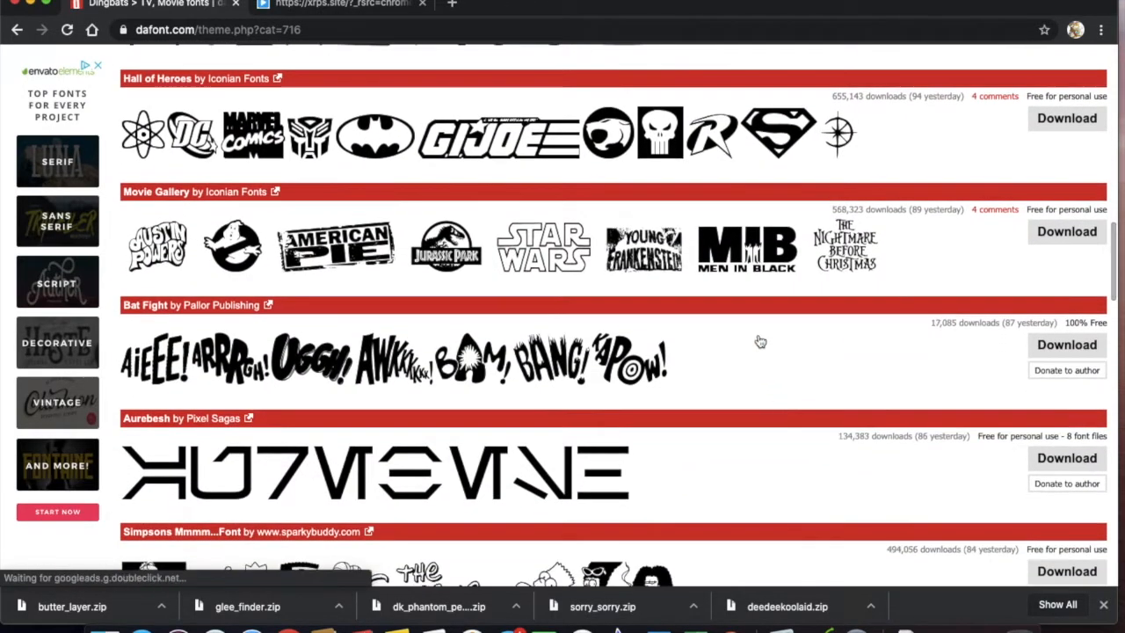
Open the Hall of Heroes font and examine which symbol each letter, number and punctuation character produces
left_click(532, 151)
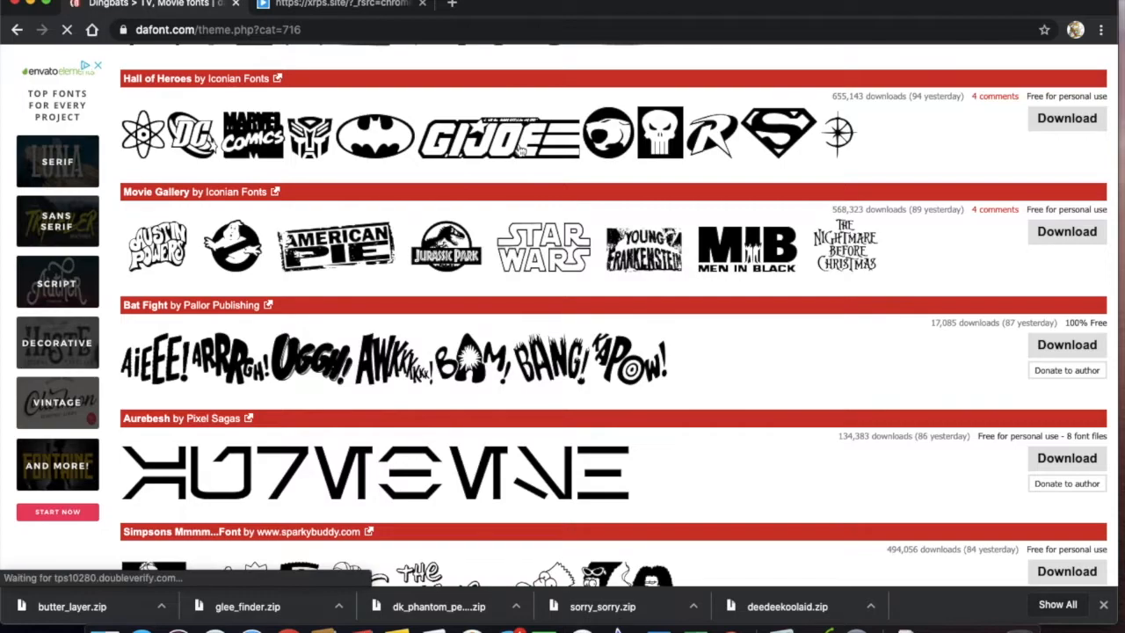
scroll(576, 344, "down", 3)
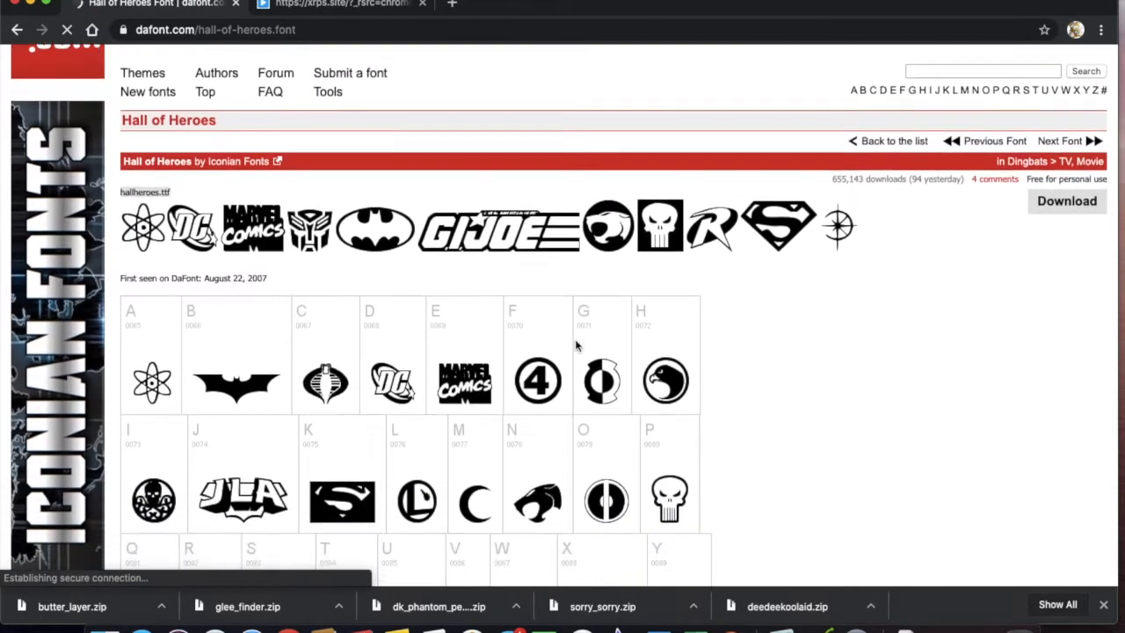
scroll(575, 345, "down", 1)
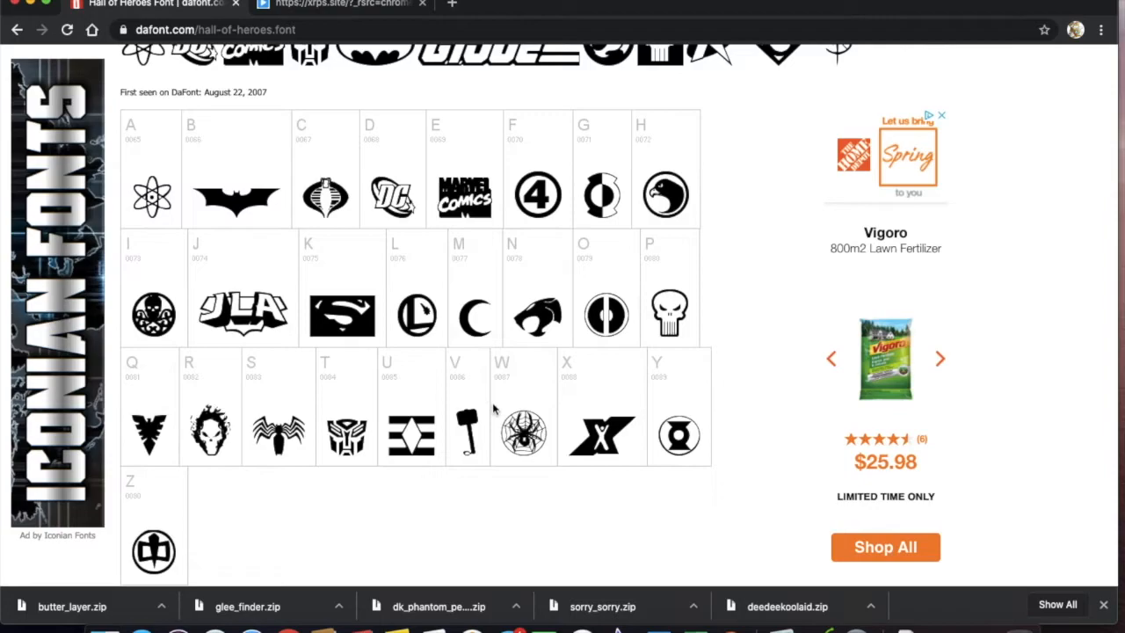
scroll(471, 503, "down", 5)
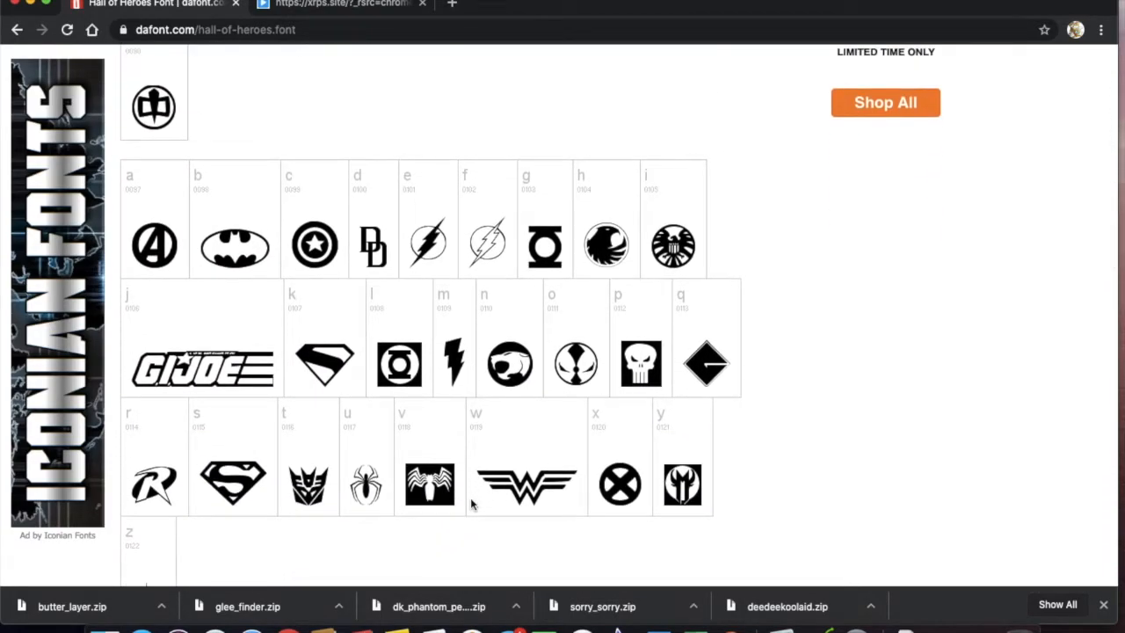
scroll(471, 504, "down", 5)
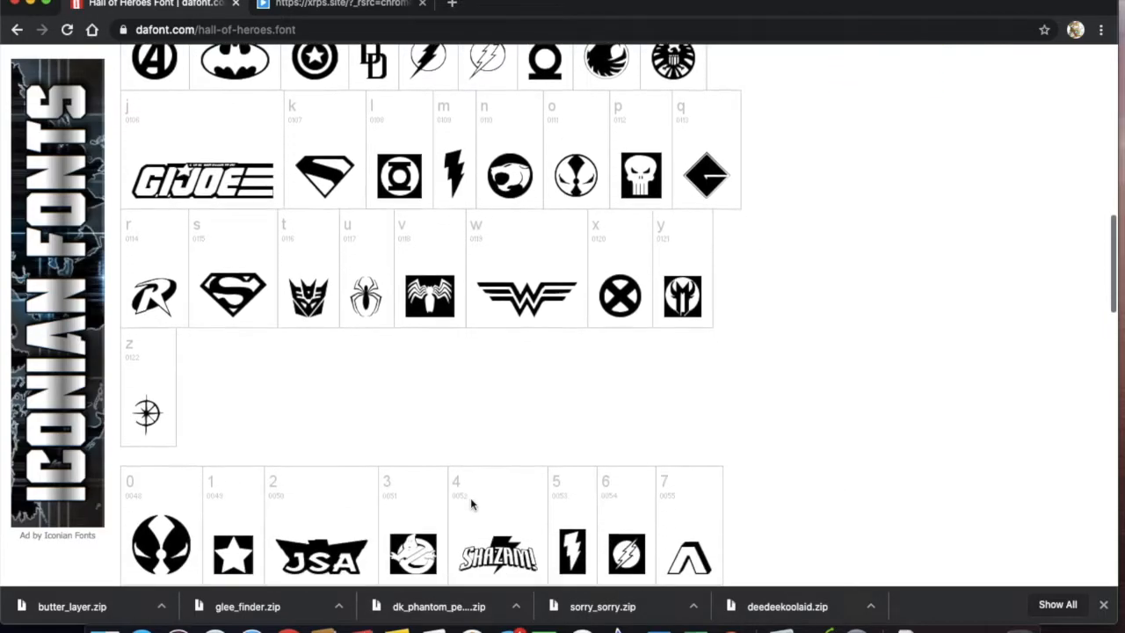
scroll(471, 503, "down", 5)
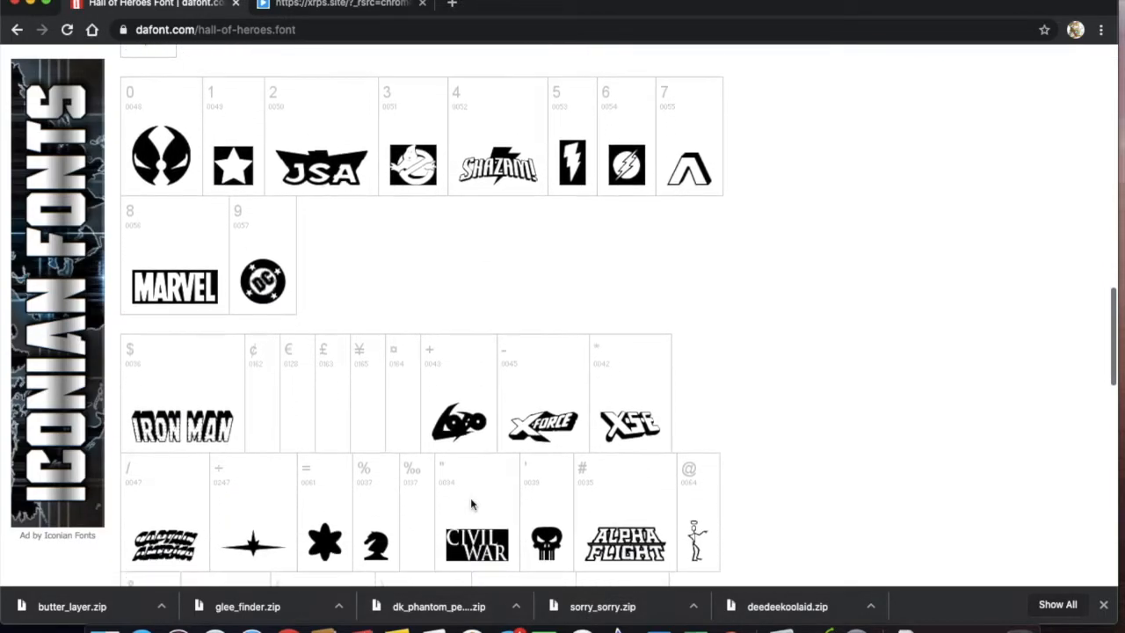
scroll(470, 503, "up", 8)
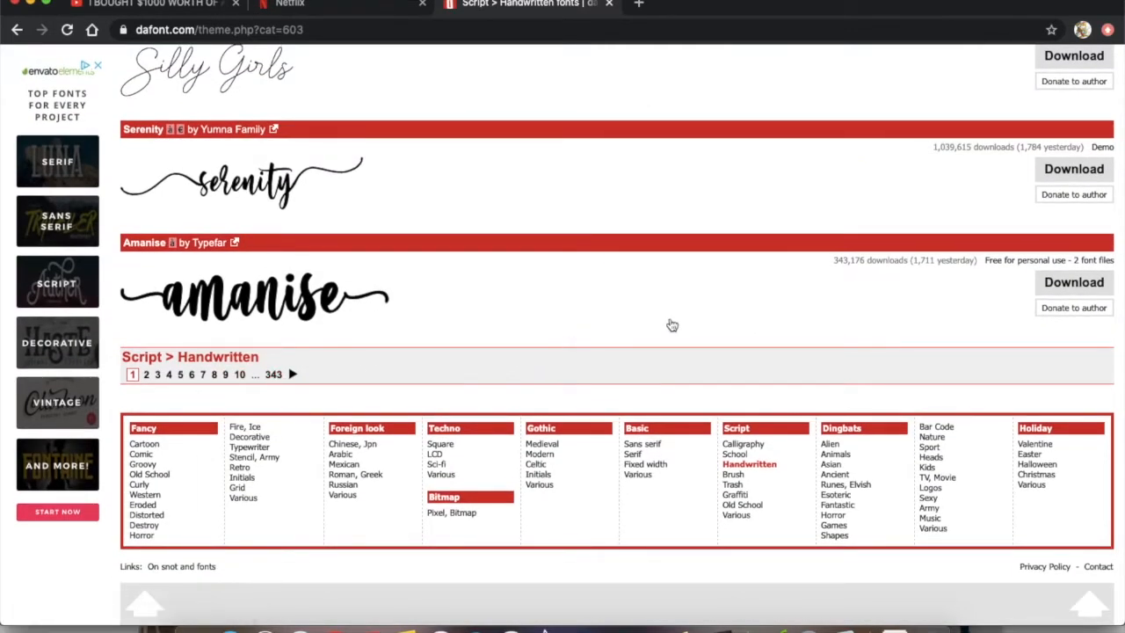
Leave the Script > Handwritten font list and search DaFont for "collegiate"
scroll(736, 325, "up", 1)
scroll(736, 324, "up", 15)
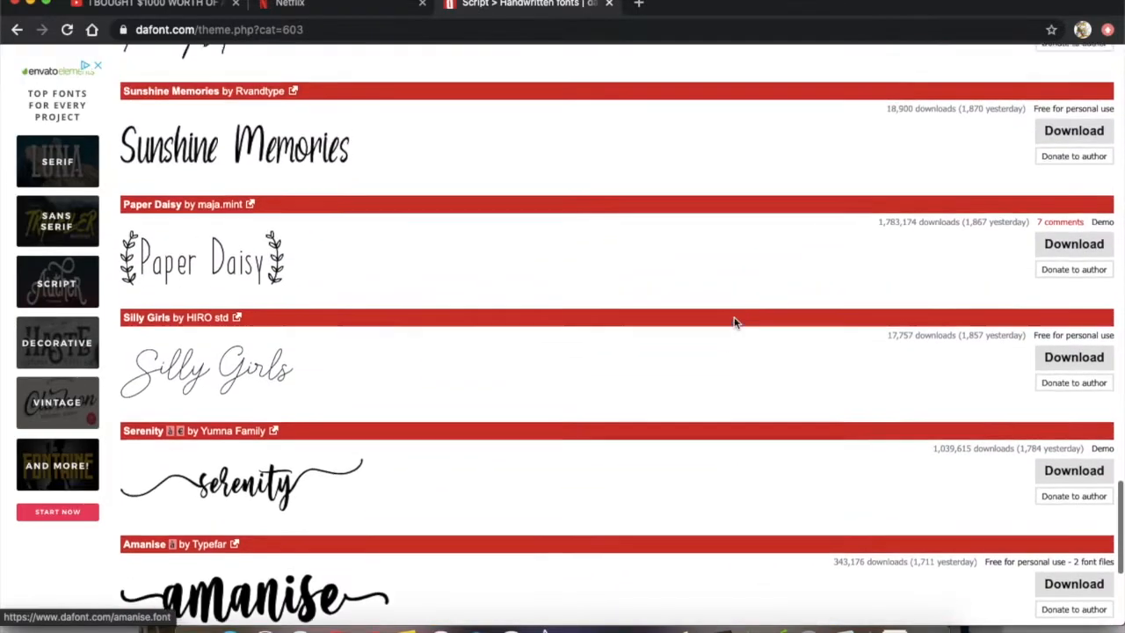
scroll(736, 324, "up", 20)
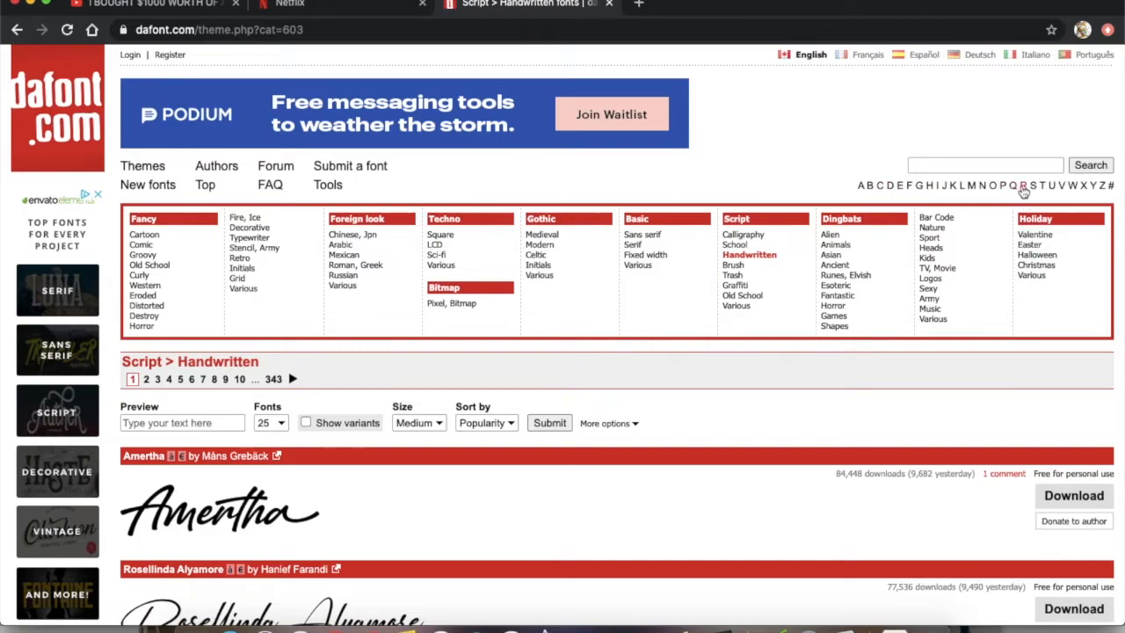
left_click(910, 164)
type("coll")
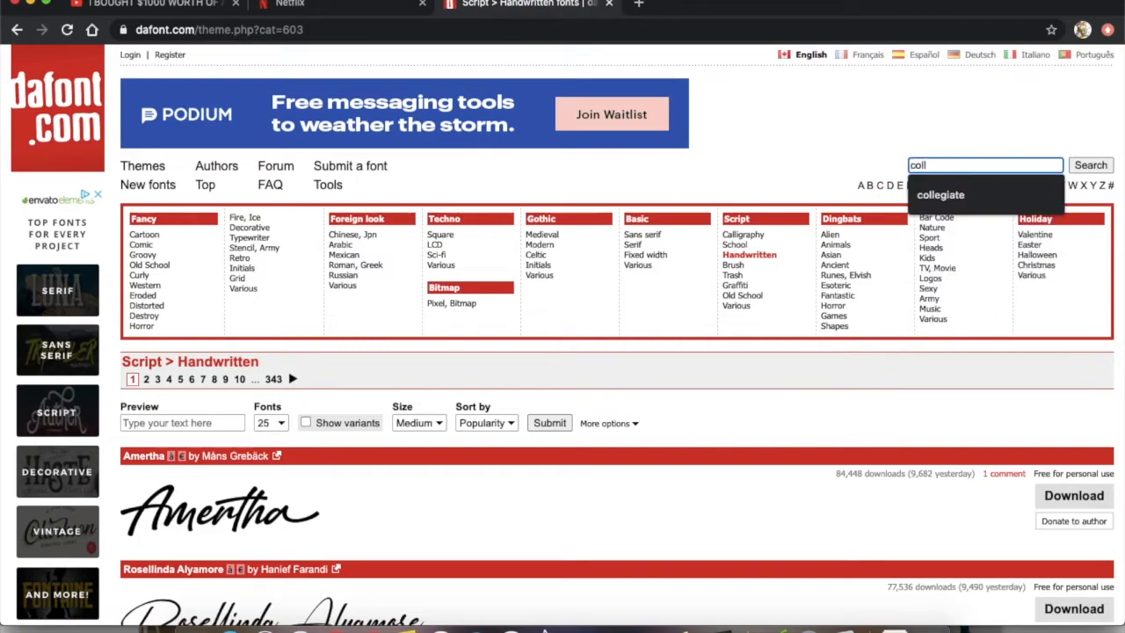
key("Down")
key("Return")
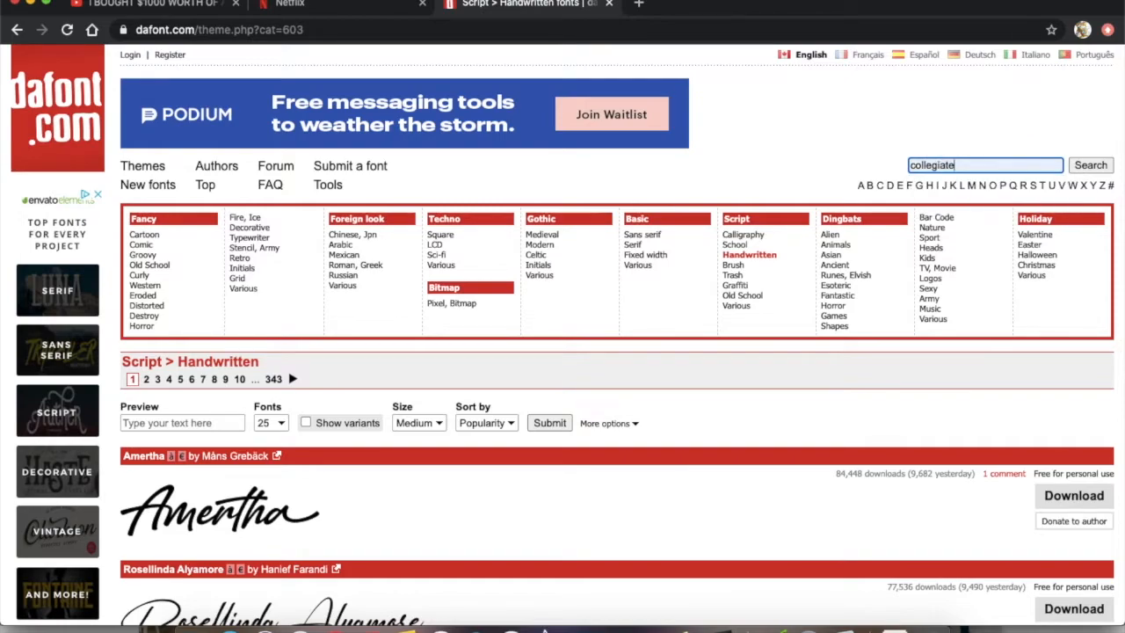
key("Return")
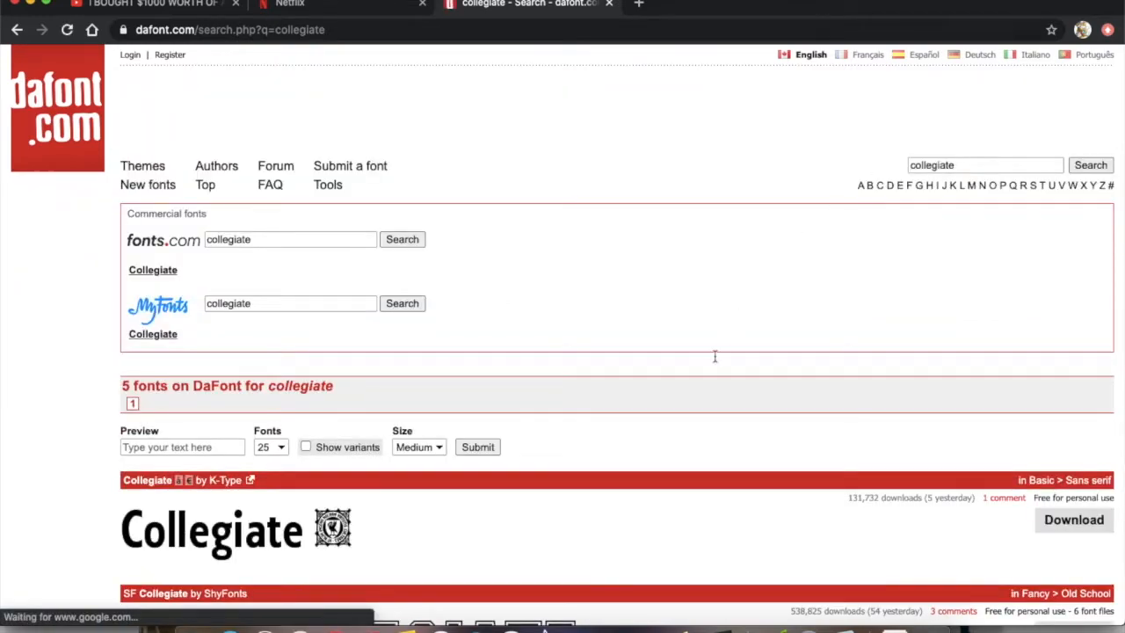
Open the Collegiate FLF font by Casady & Greene and examine its style variants and character map
scroll(683, 463, "down", 1)
scroll(682, 464, "down", 3)
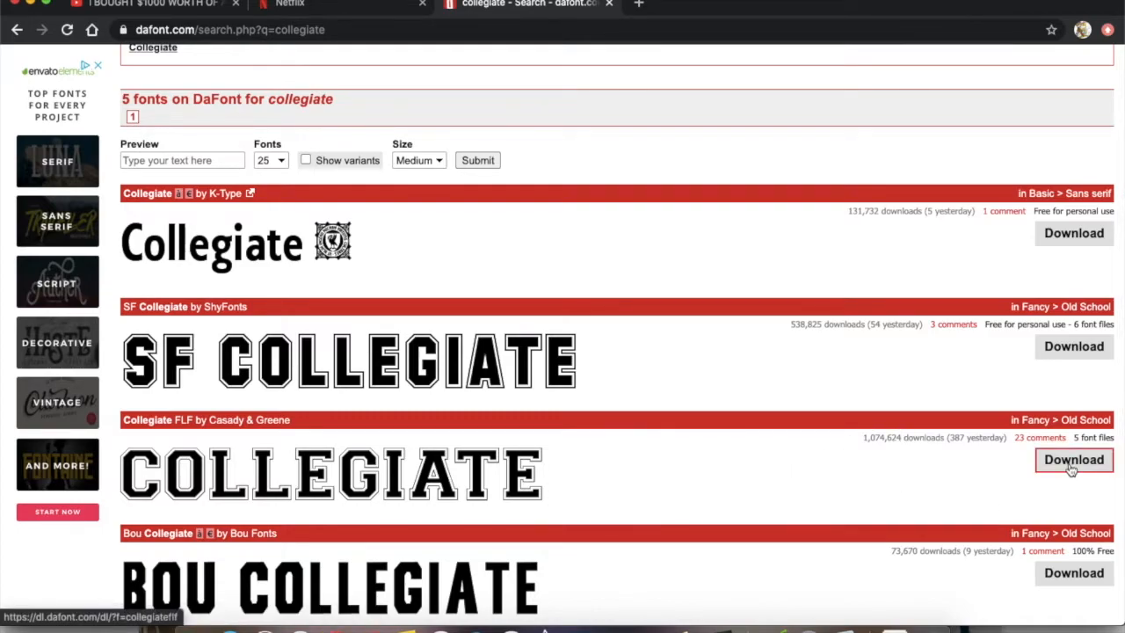
left_click(349, 476)
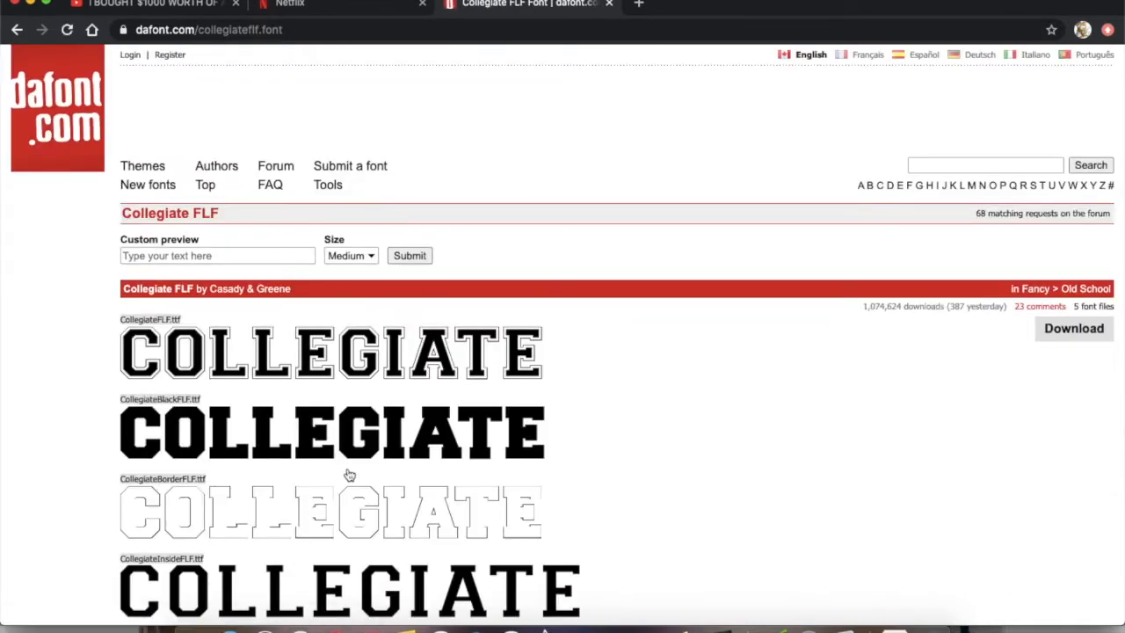
scroll(612, 434, "down", 3)
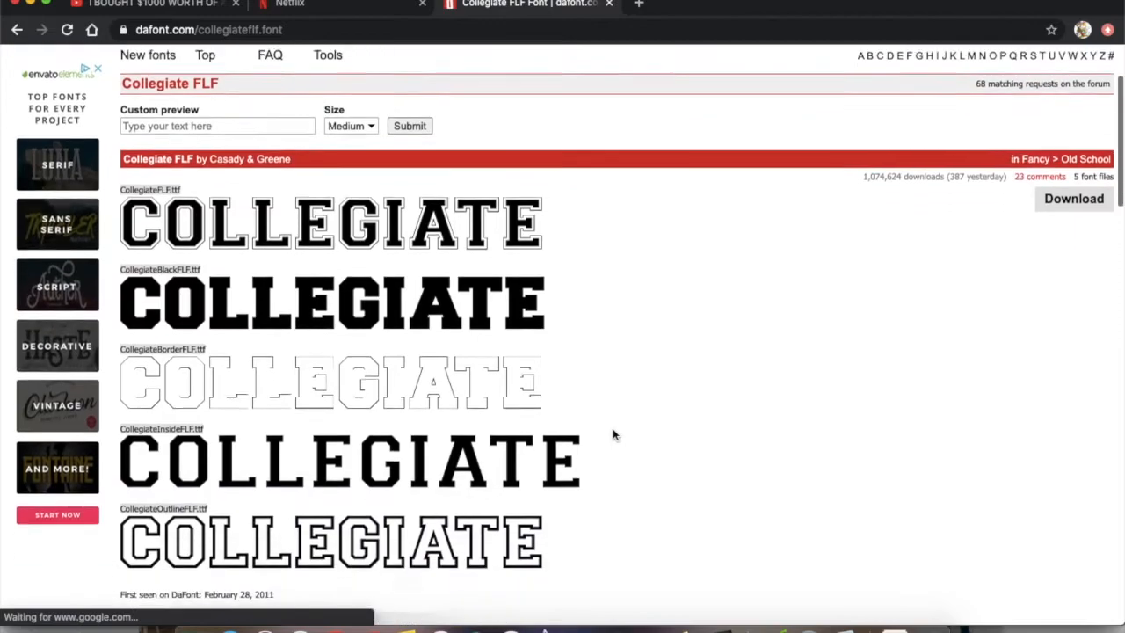
scroll(612, 434, "down", 3)
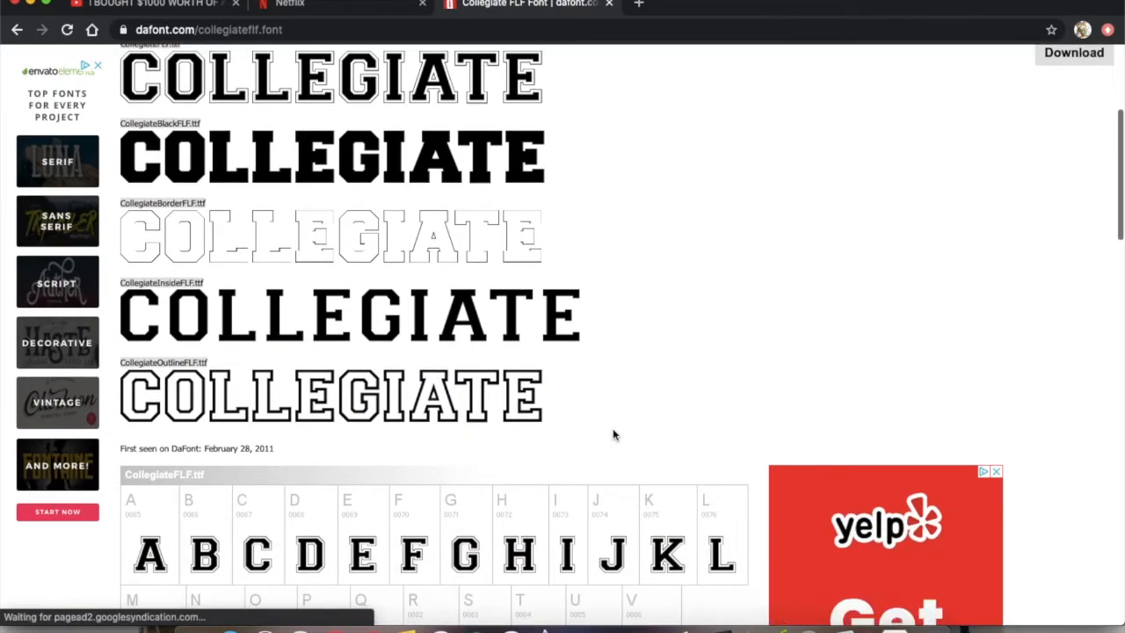
scroll(612, 431, "down", 7)
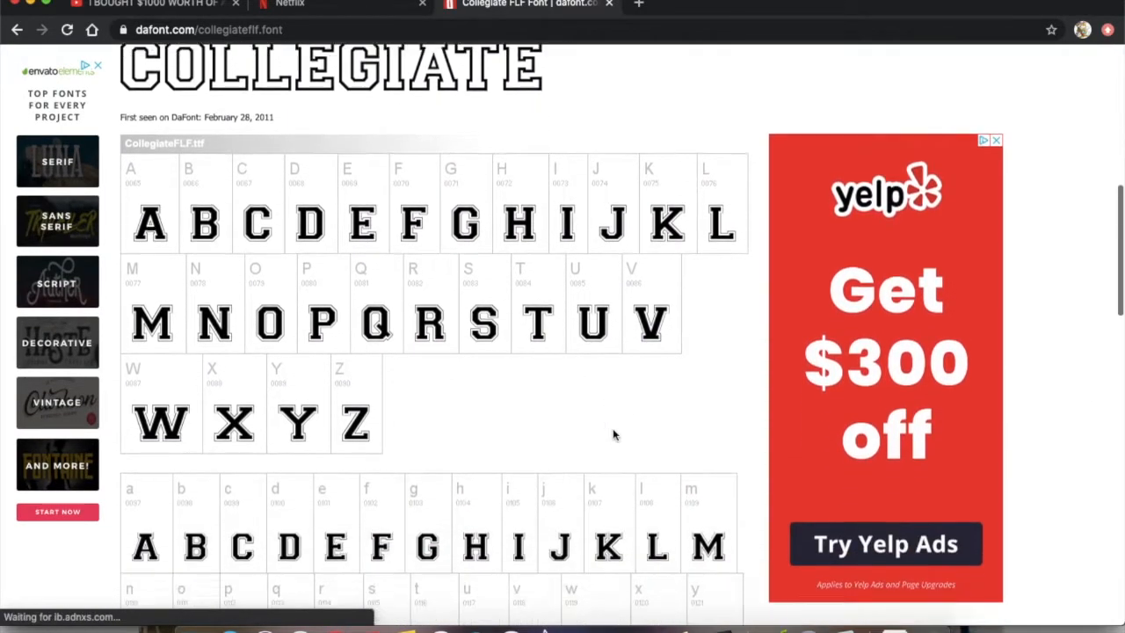
scroll(613, 434, "down", 5)
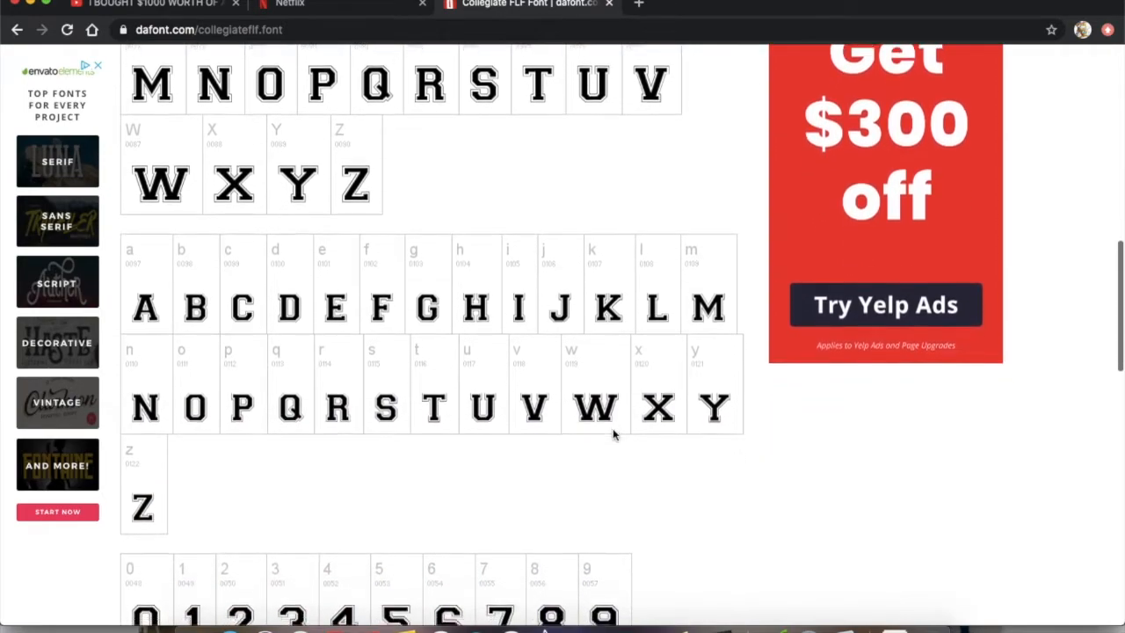
scroll(613, 434, "down", 9)
scroll(612, 434, "down", 10)
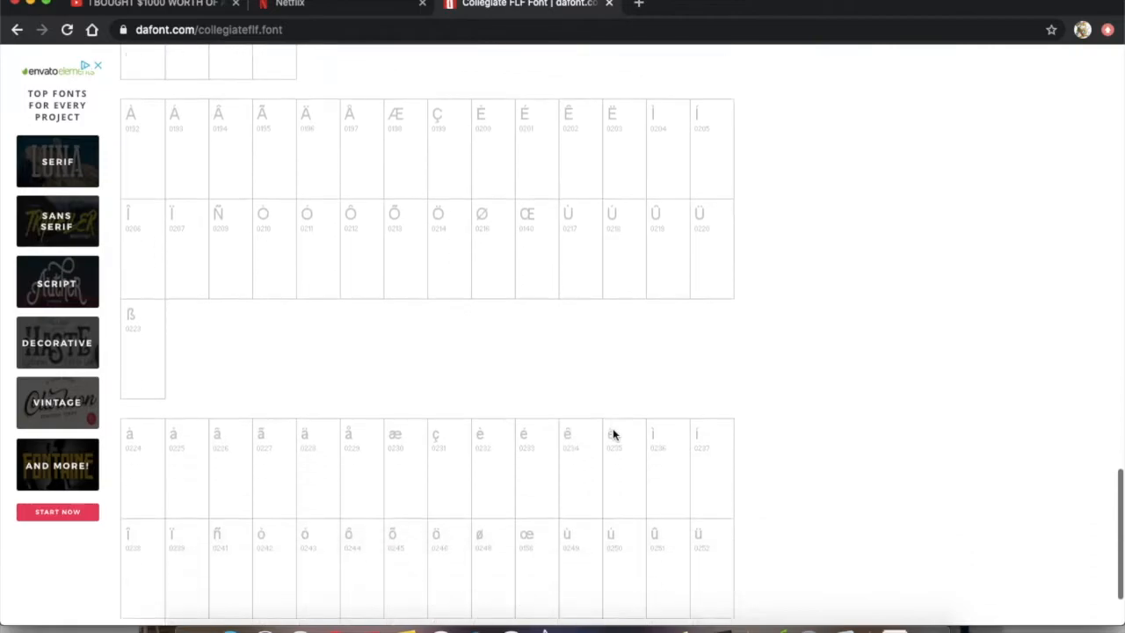
scroll(613, 434, "up", 20)
scroll(613, 434, "up", 10)
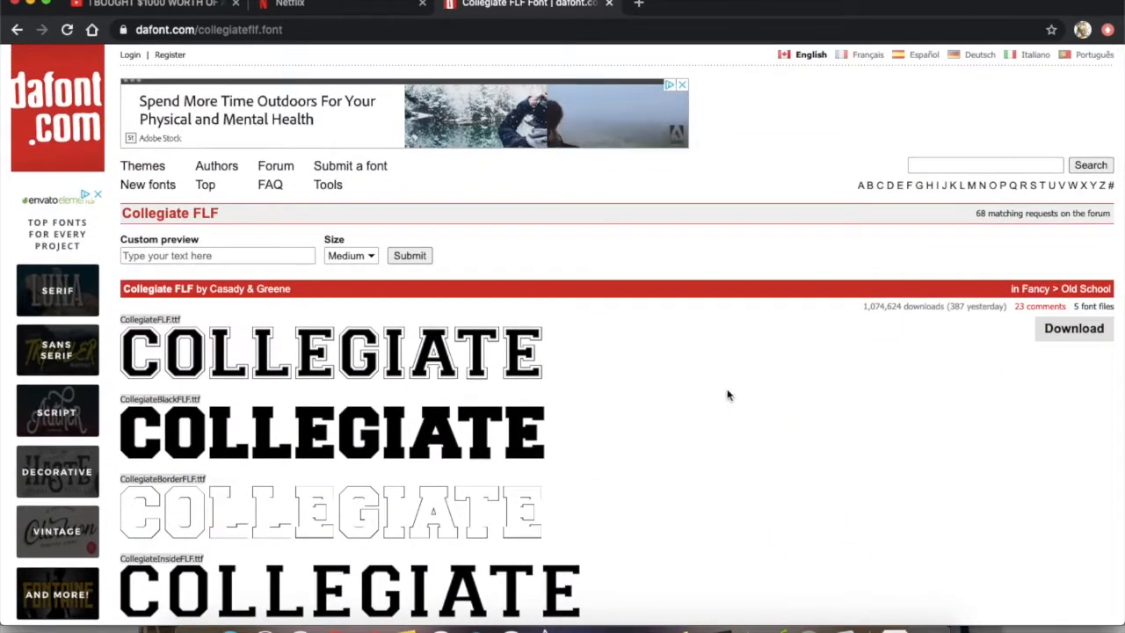
Search DaFont for "i love glitter"
left_click(978, 163)
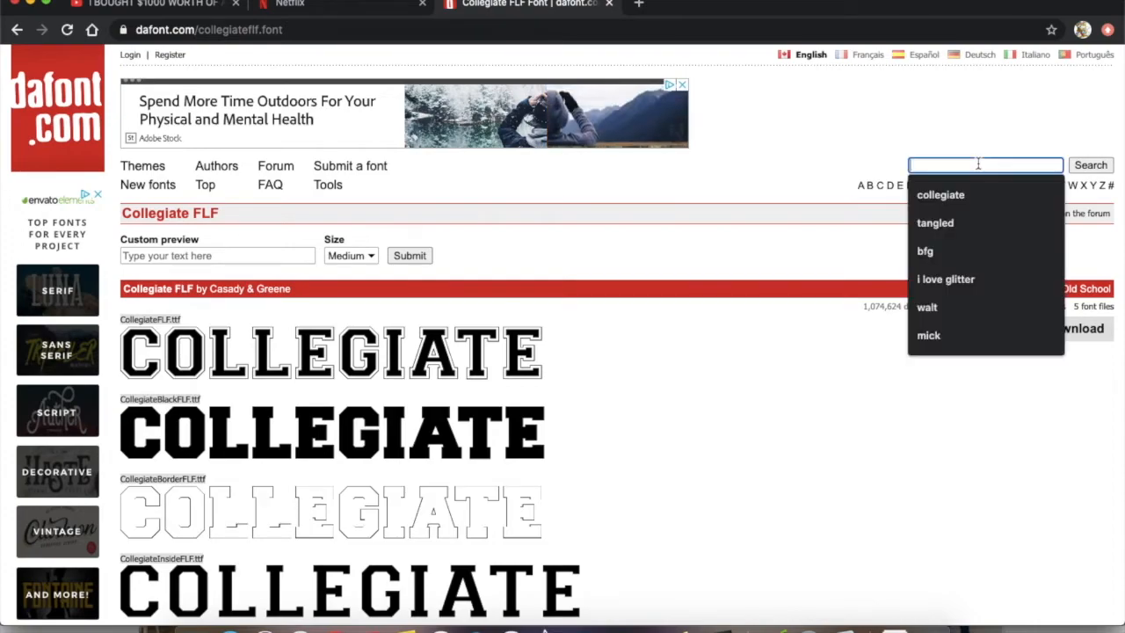
type("i love")
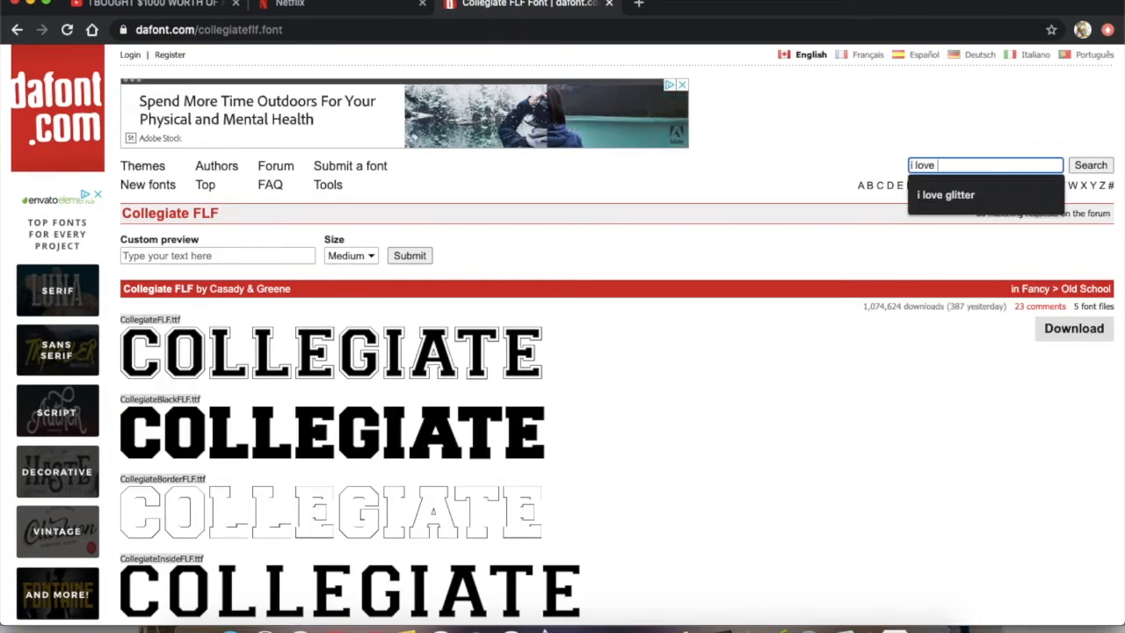
key("Down")
key("Return")
key("Return")
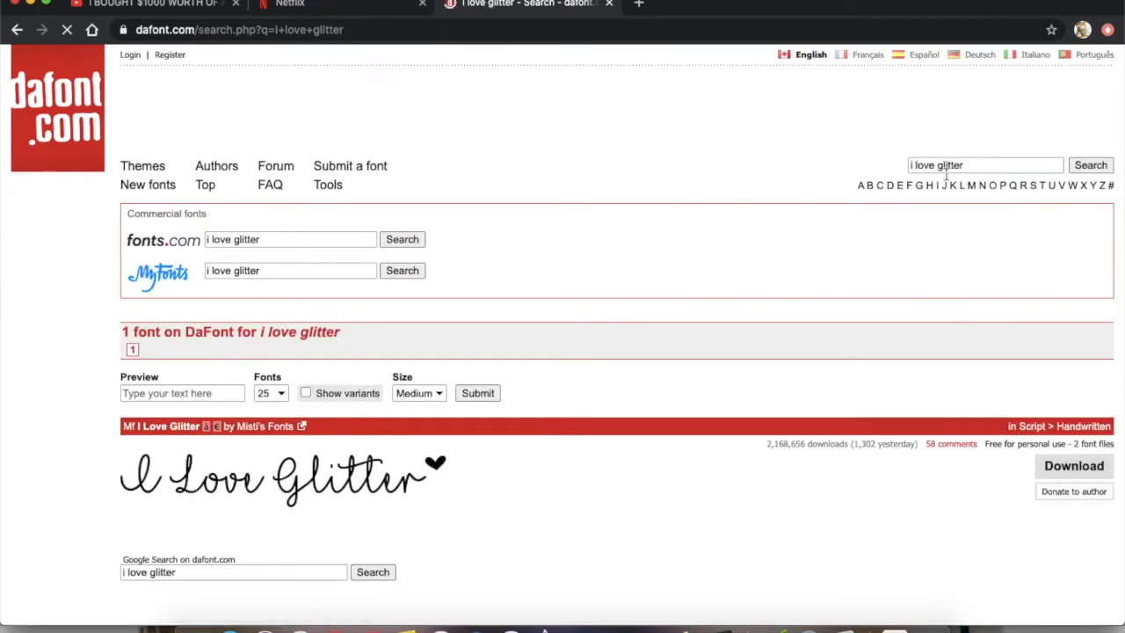
Open the Mf I Love Glitter font page and examine its sample image, uppercase and lowercase letters and numbers
left_click(330, 494)
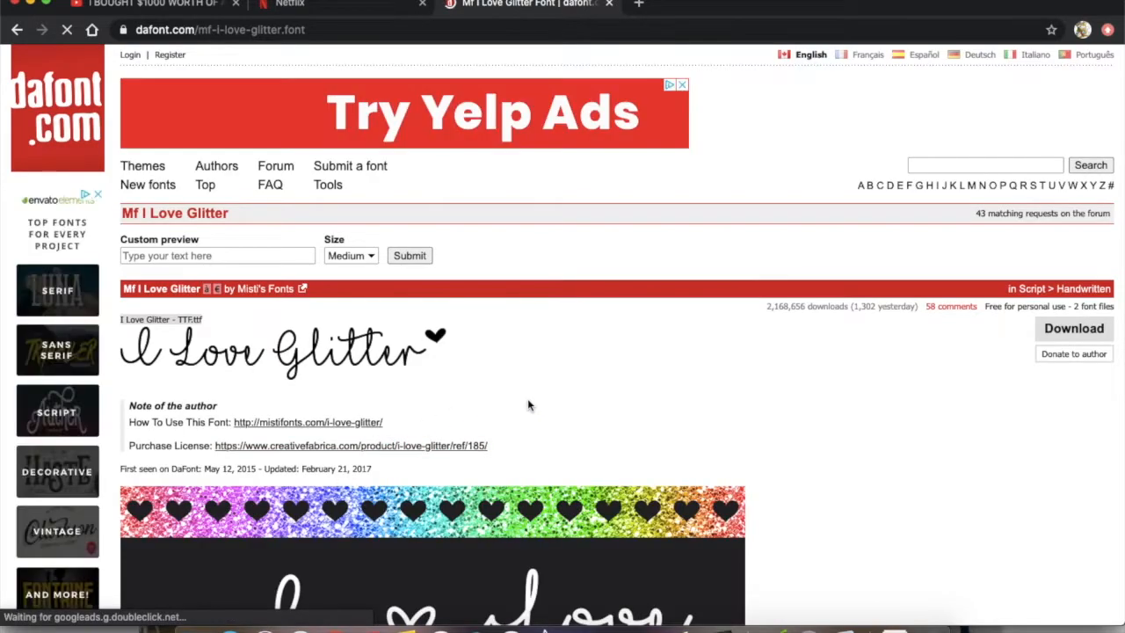
scroll(527, 400, "down", 5)
scroll(528, 404, "down", 6)
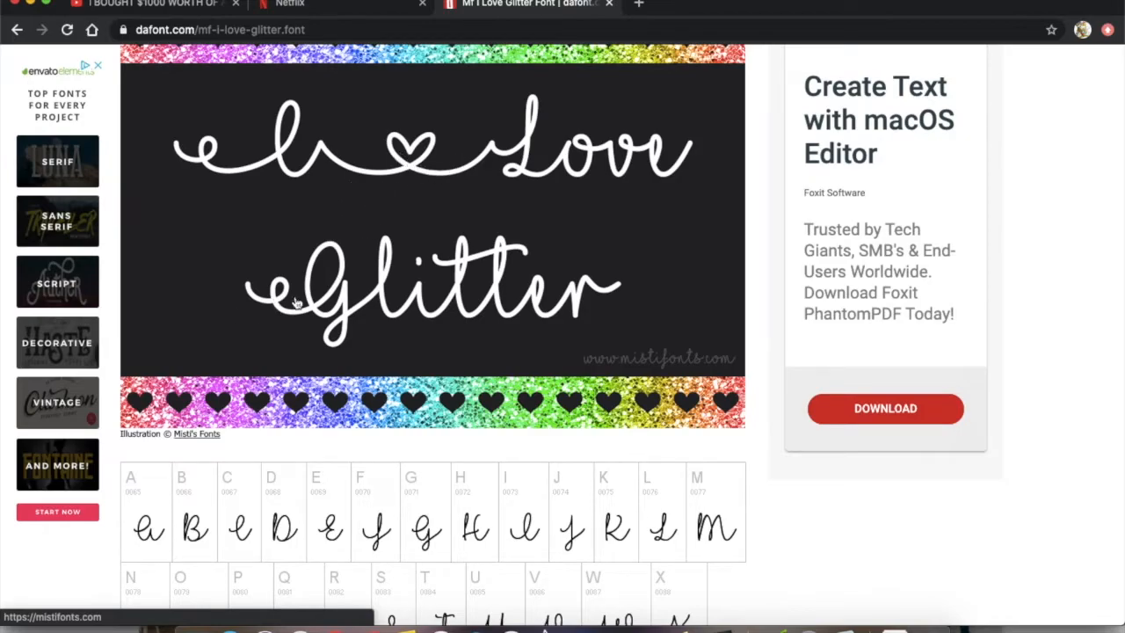
scroll(296, 298, "down", 6)
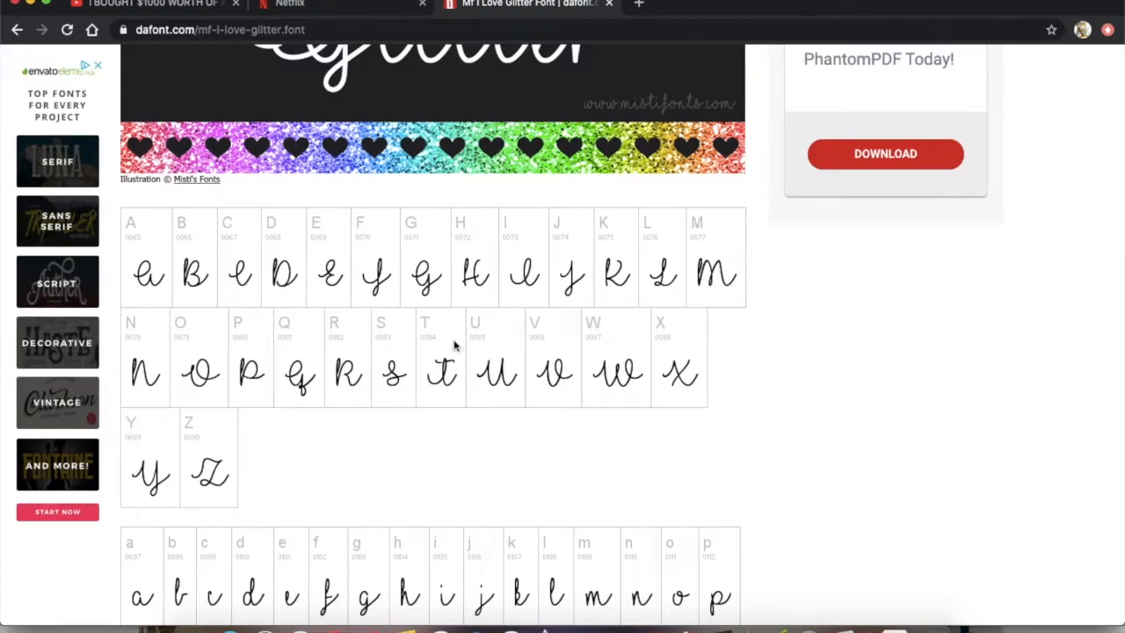
scroll(380, 406, "down", 6)
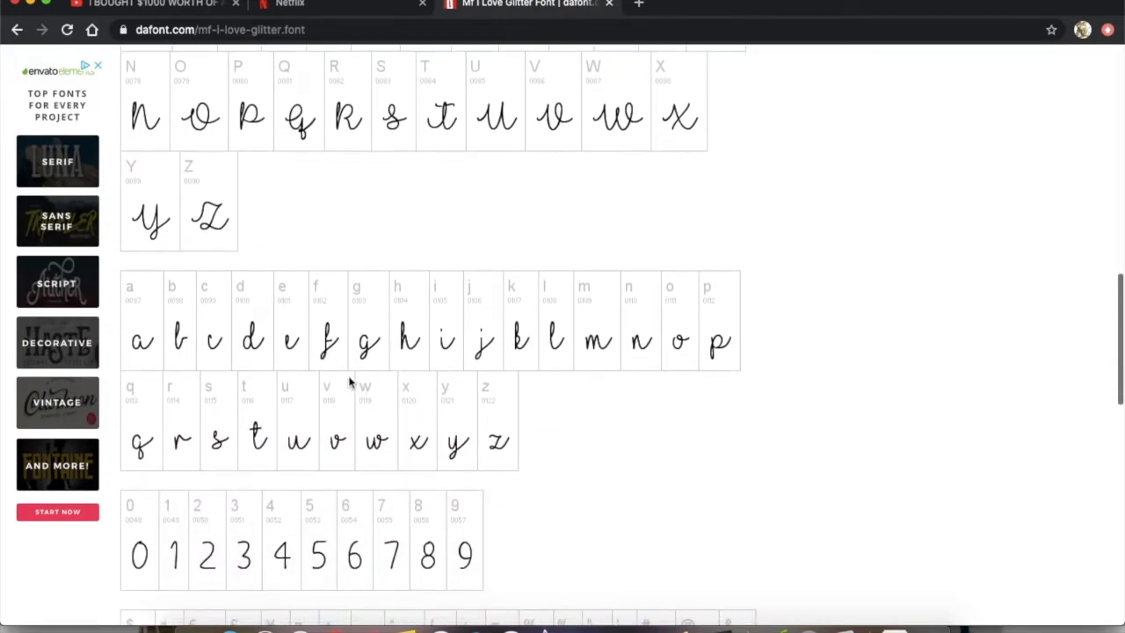
Examine the rest of the Mf I Love Glitter character map, including its symbols, heart and swash glyphs and accented letters
scroll(538, 458, "down", 6)
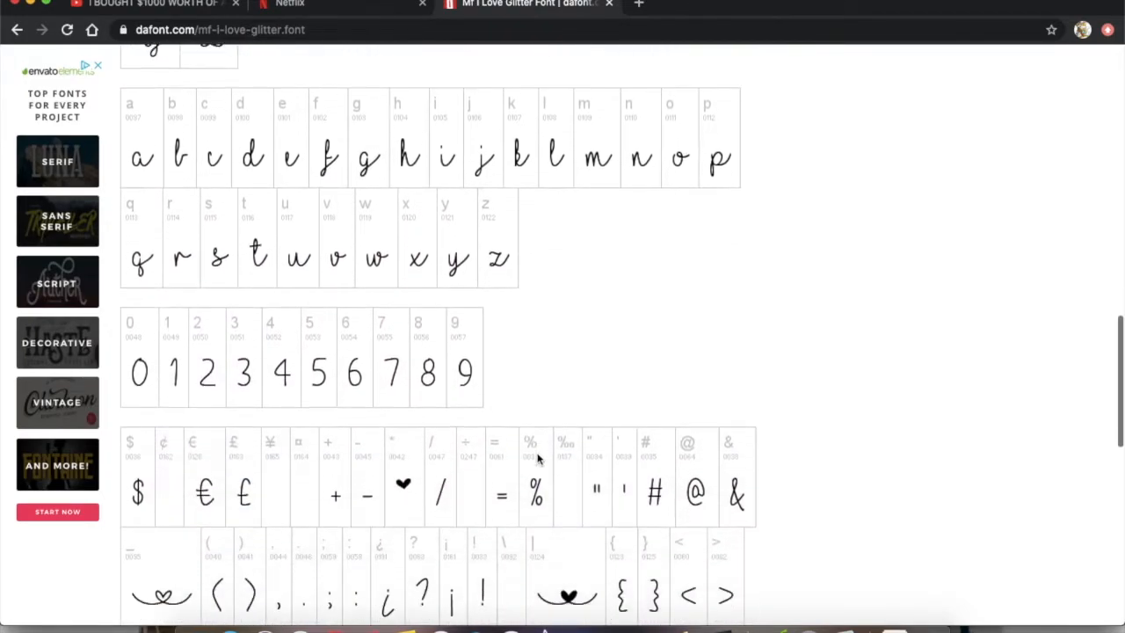
scroll(538, 459, "down", 3)
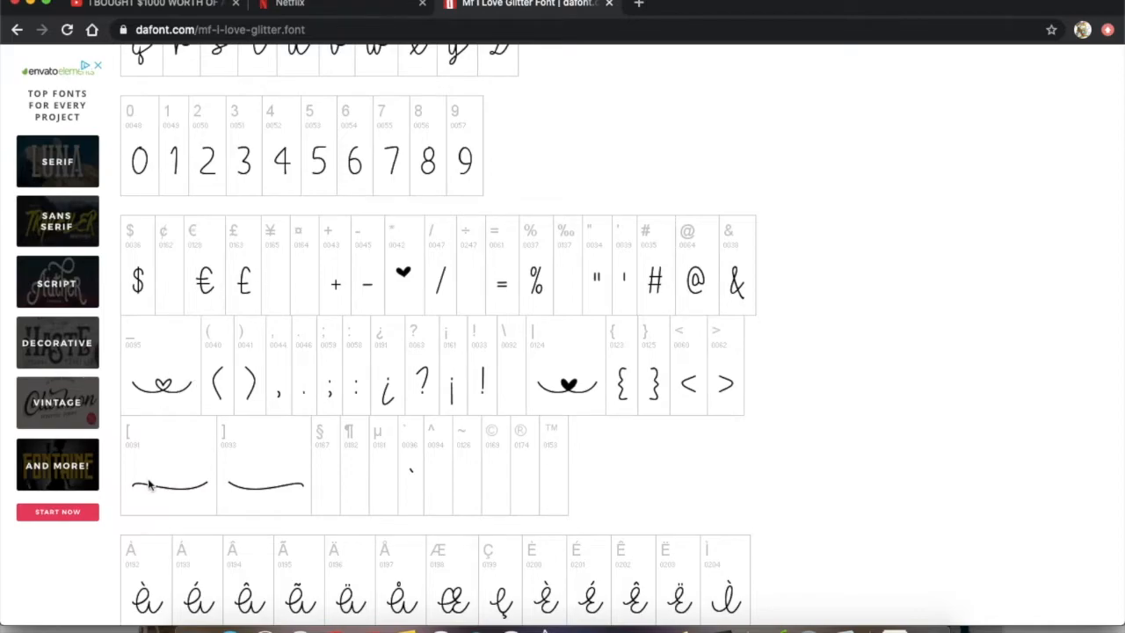
scroll(323, 494, "down", 5)
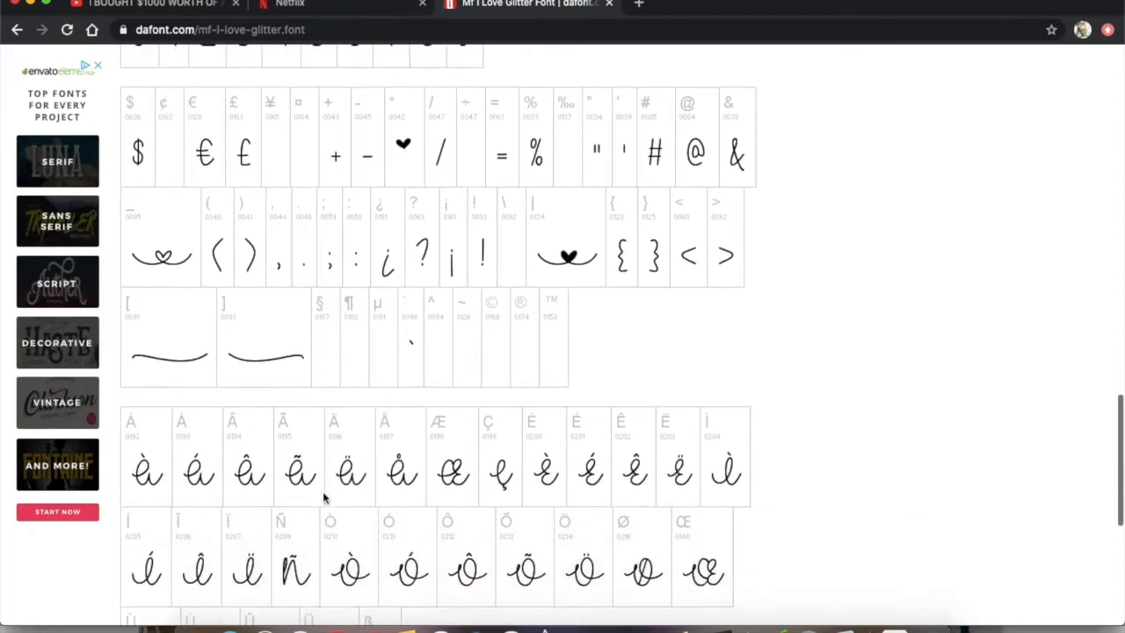
scroll(322, 497, "down", 3)
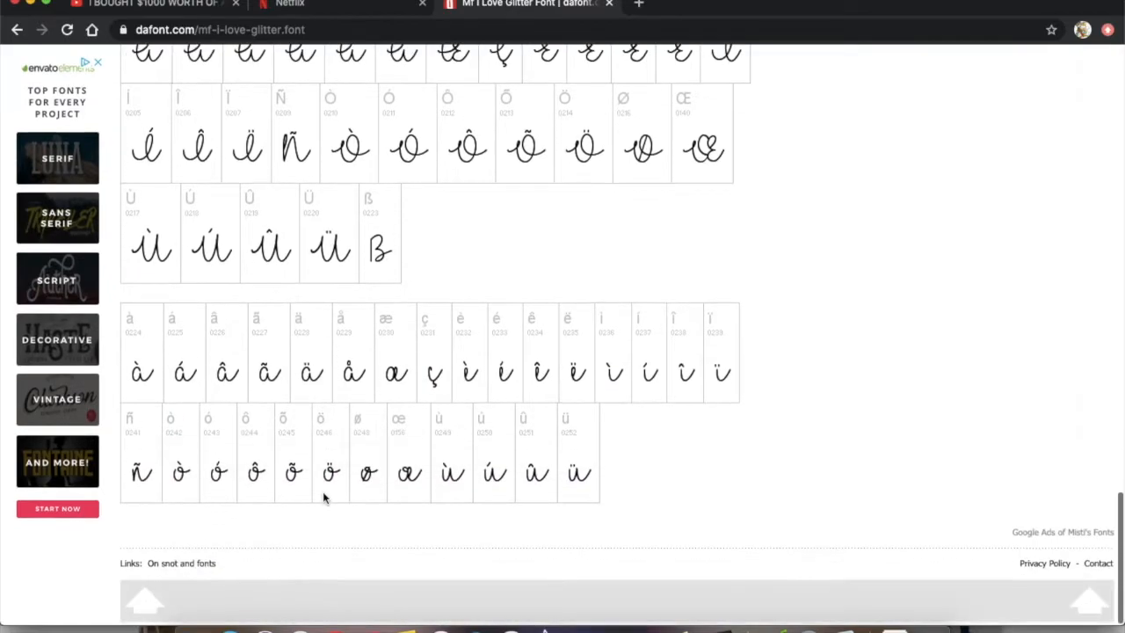
scroll(322, 497, "up", 5)
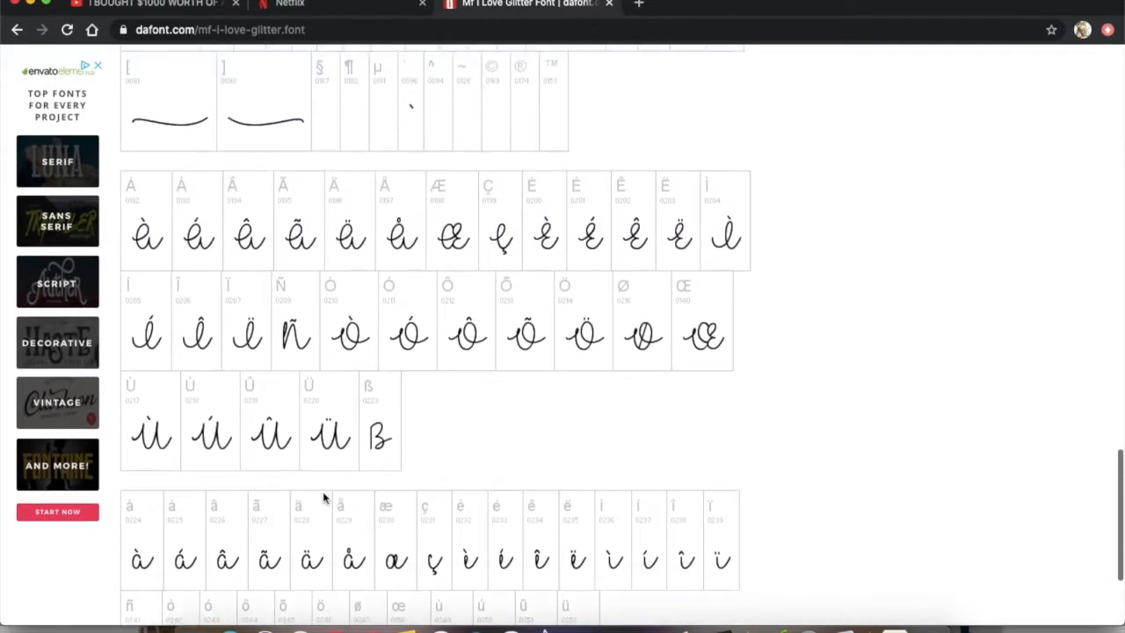
scroll(323, 491, "up", 15)
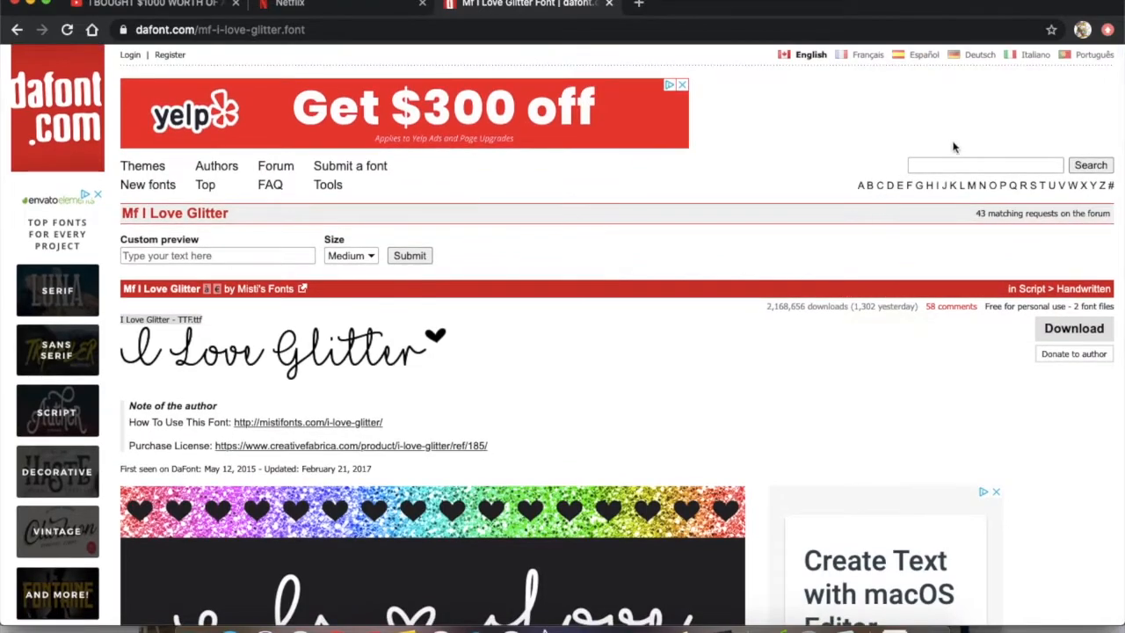
Search DaFont for "collegiate" and download the Collegiate FLF font by Casady & Greene
left_click(938, 164)
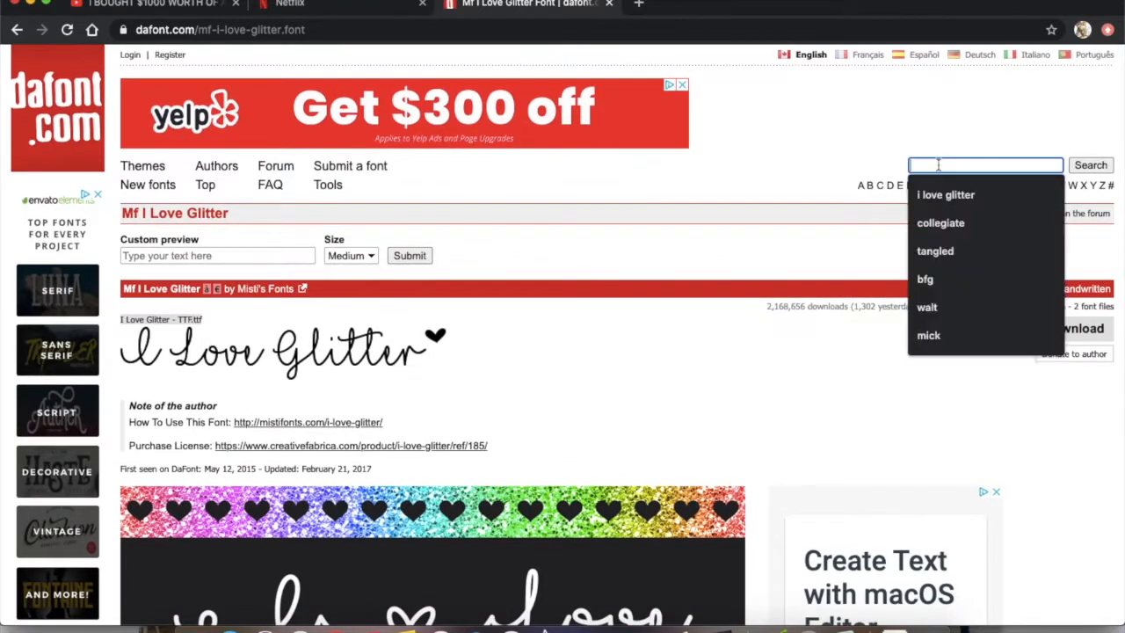
type("co")
key("Down")
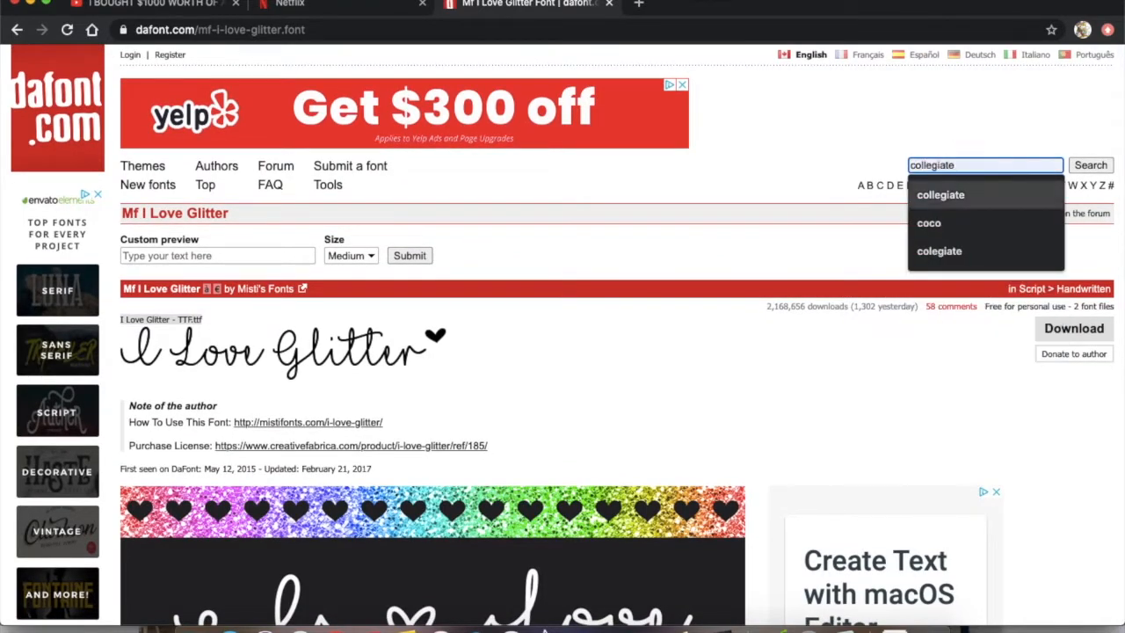
key("Return")
key("Return")
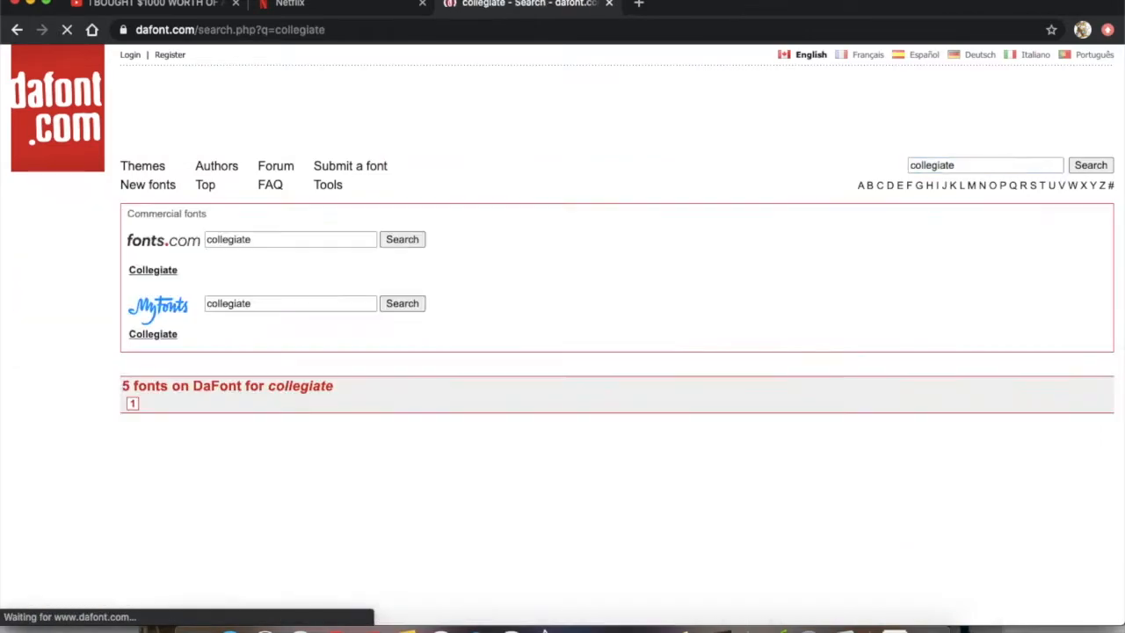
scroll(610, 448, "down", 3)
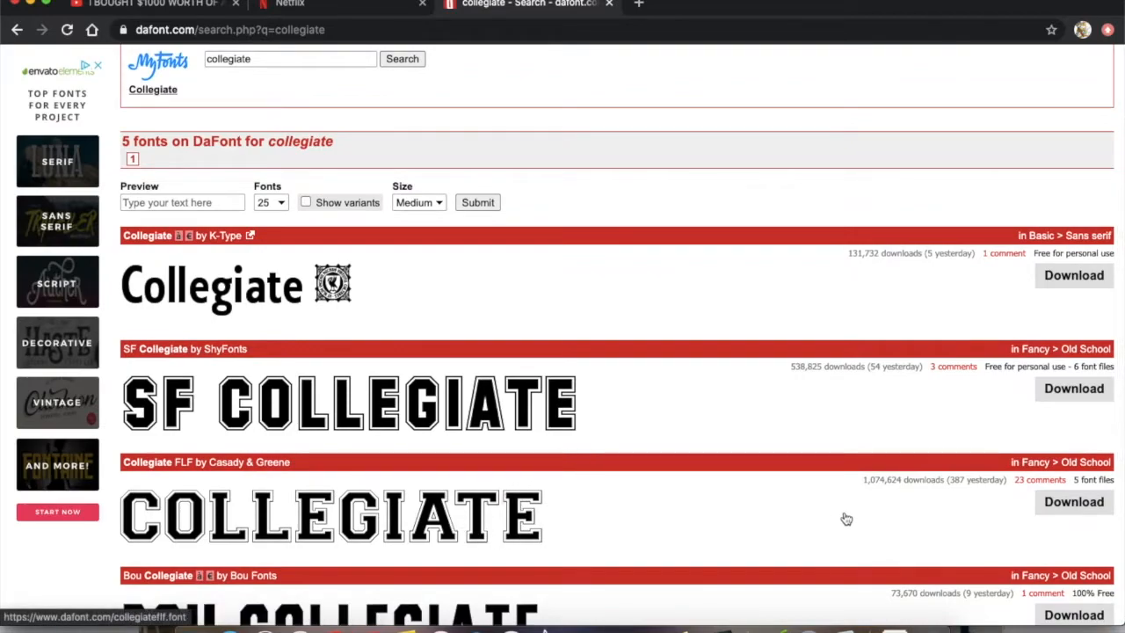
left_click(1086, 509)
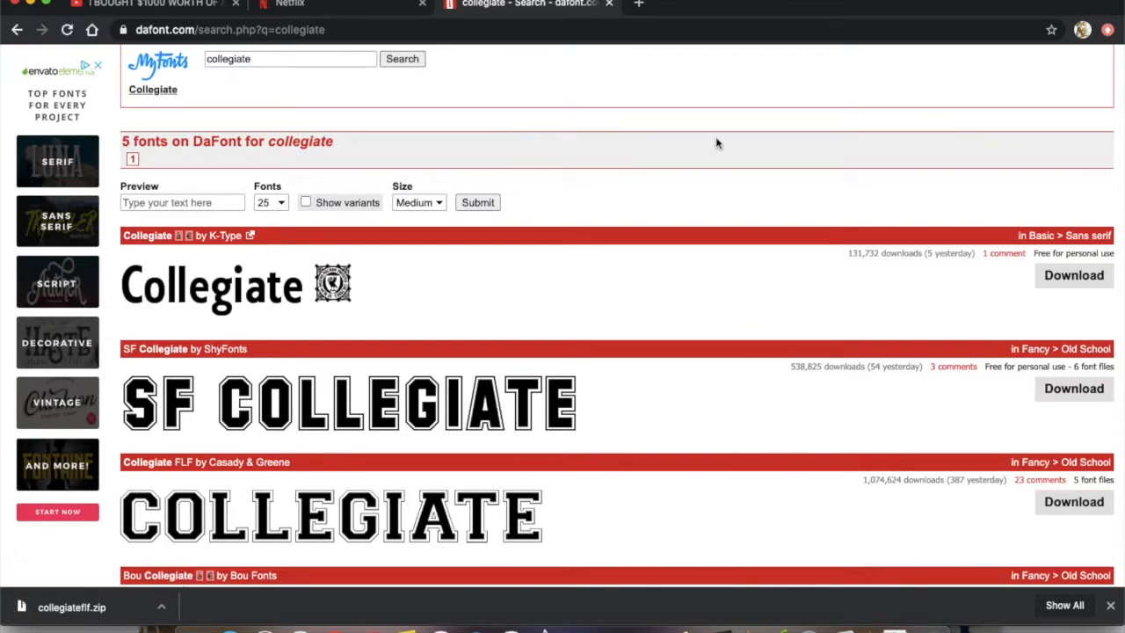
Close the DaFont page, minimize the browser and open the Downloads folder in Finder
left_click(611, 7)
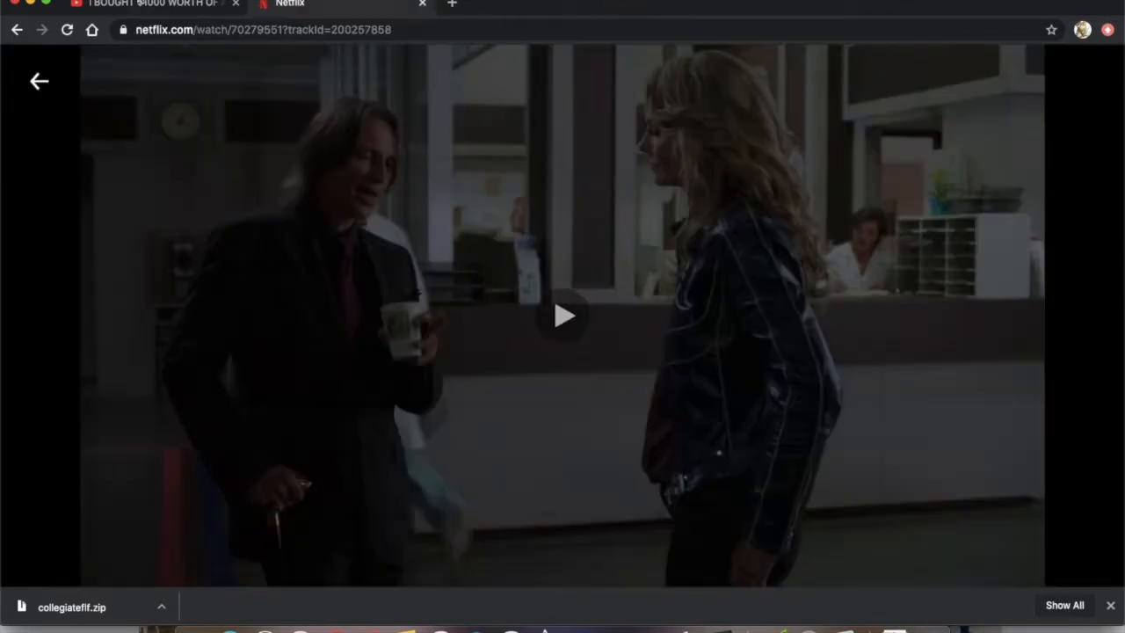
left_click(31, 4)
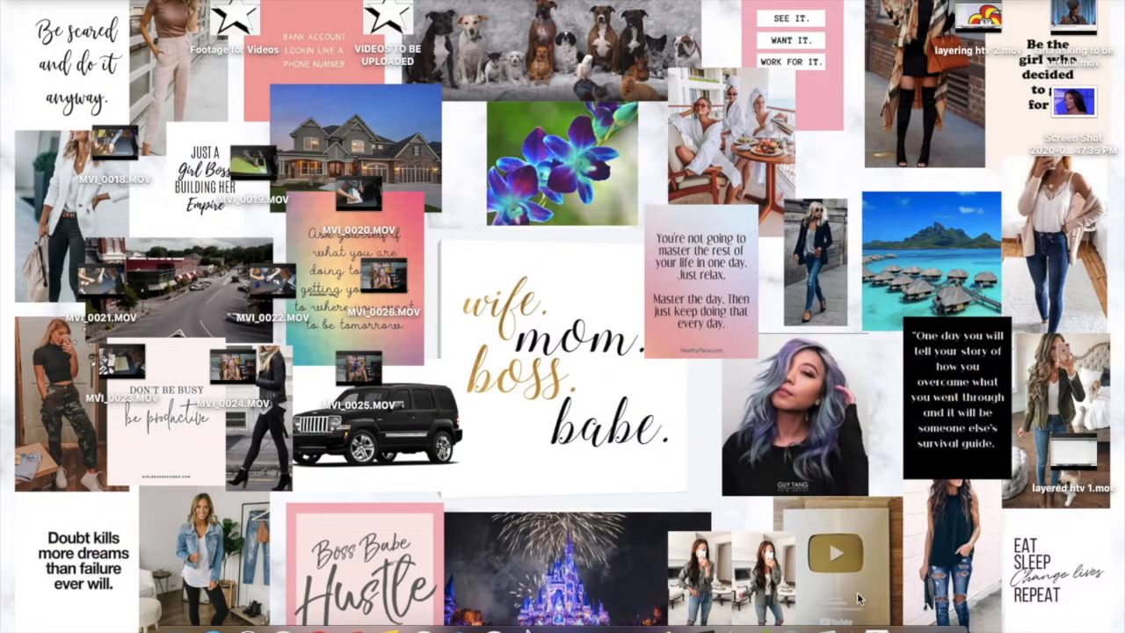
left_click(854, 611)
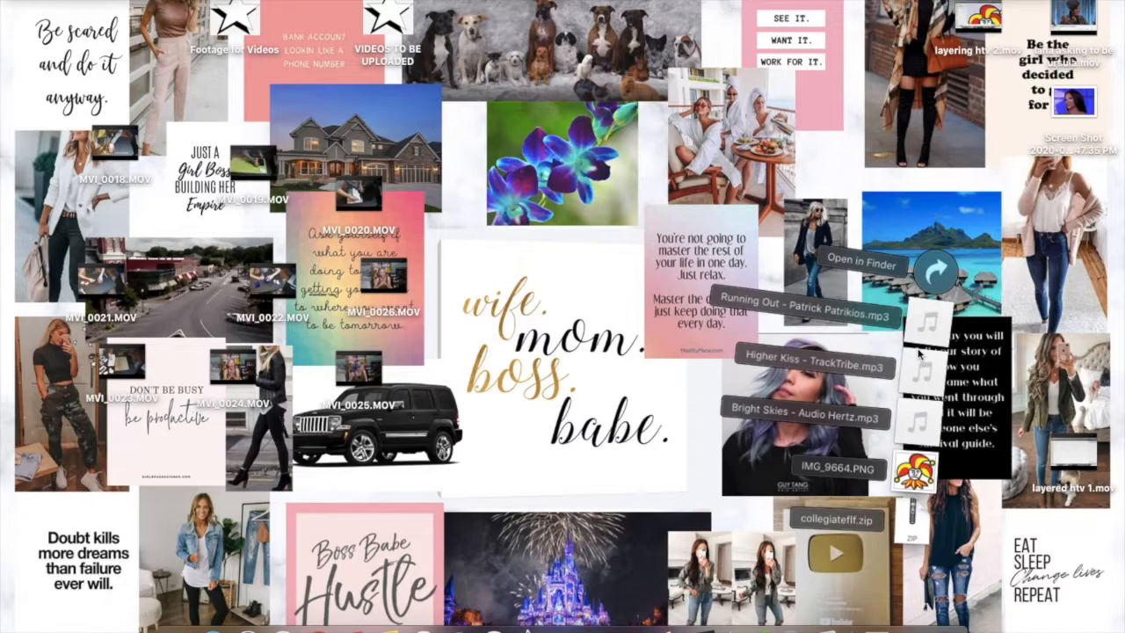
left_click(936, 272)
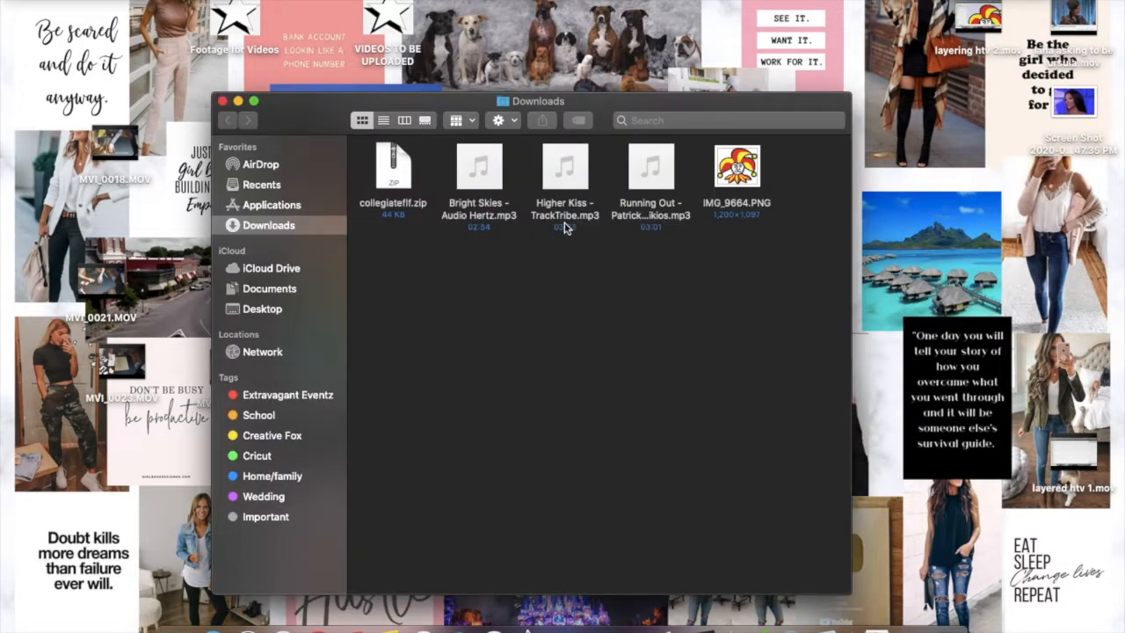
Unzip collegiateflf.zip in the Downloads folder and move the zip archive to the Trash
double_click(392, 175)
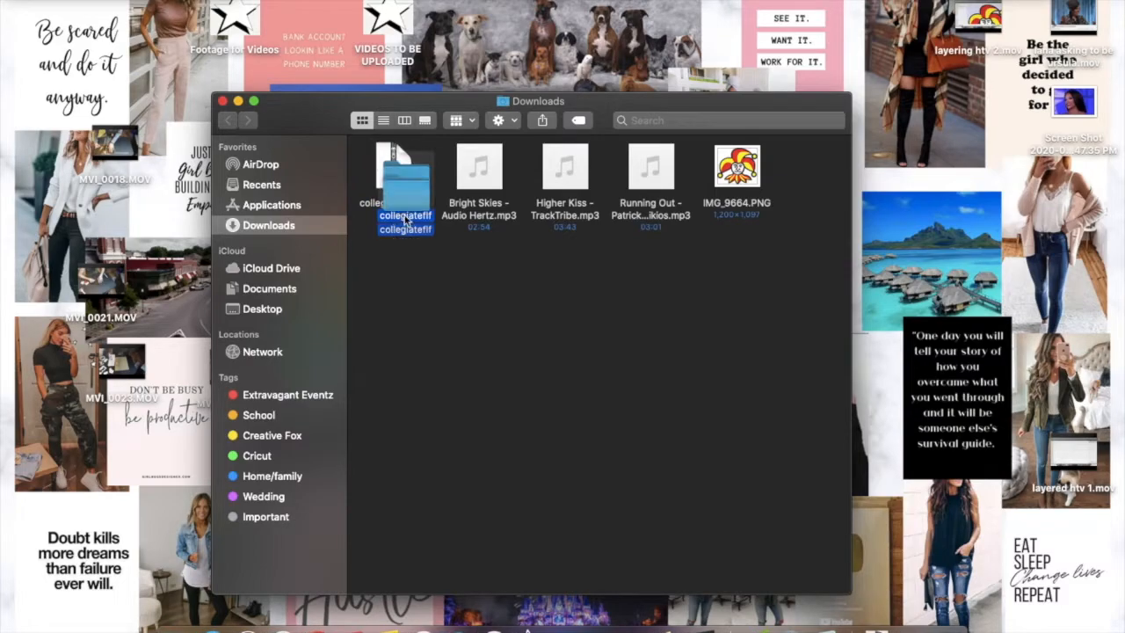
right_click(399, 179)
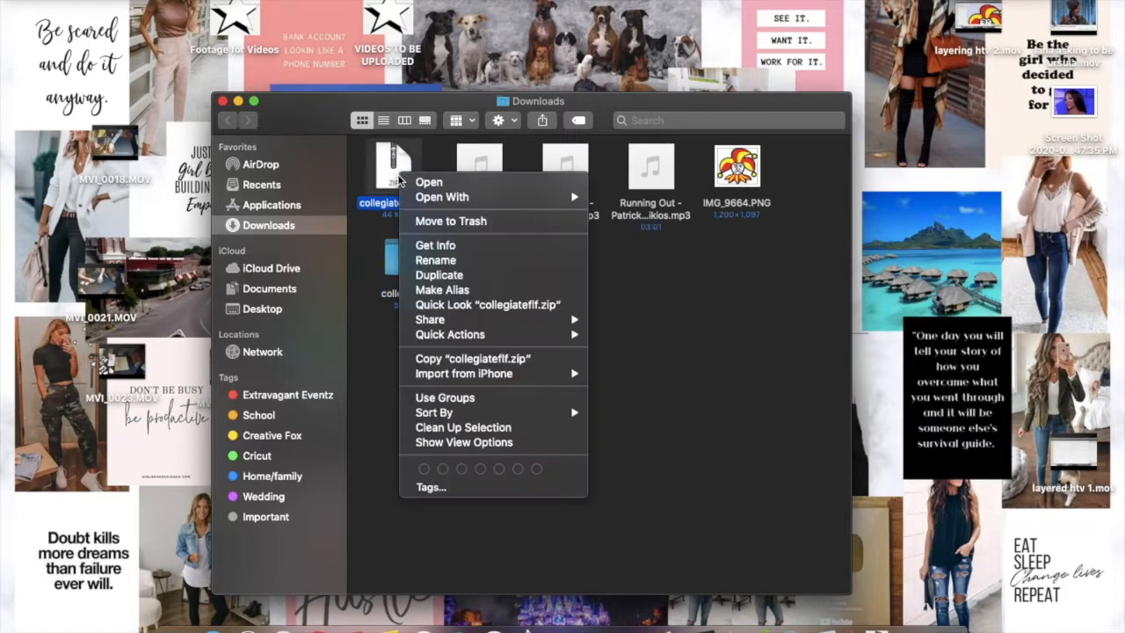
left_click(450, 221)
Open the extracted collegiateflf folder and install the CollegiateBlackFLF.ttf font
double_click(406, 274)
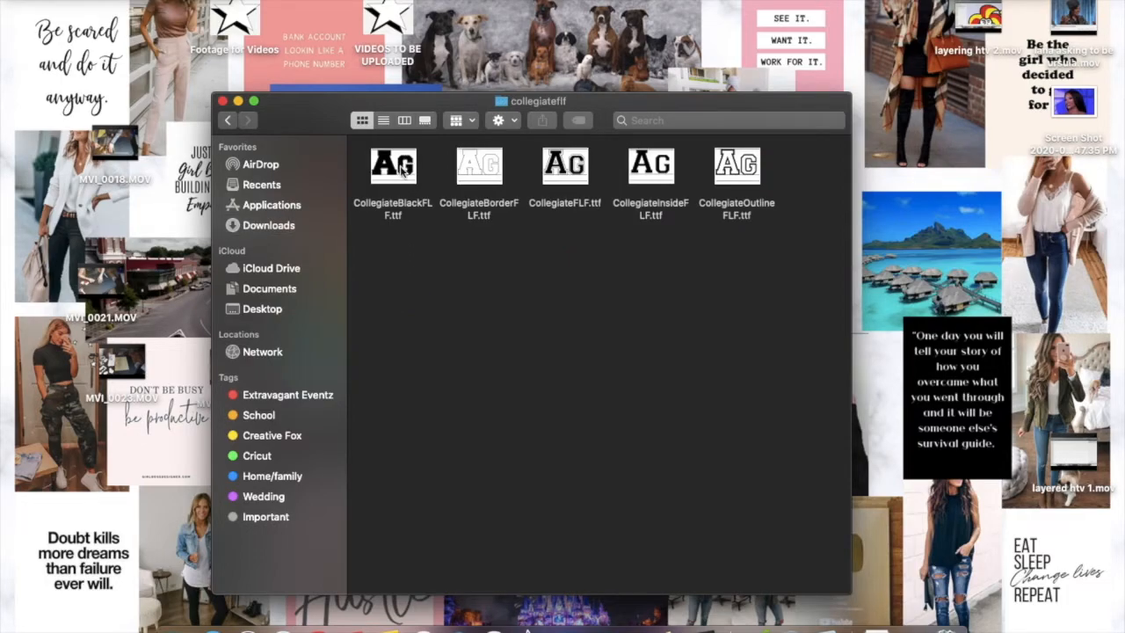
double_click(402, 172)
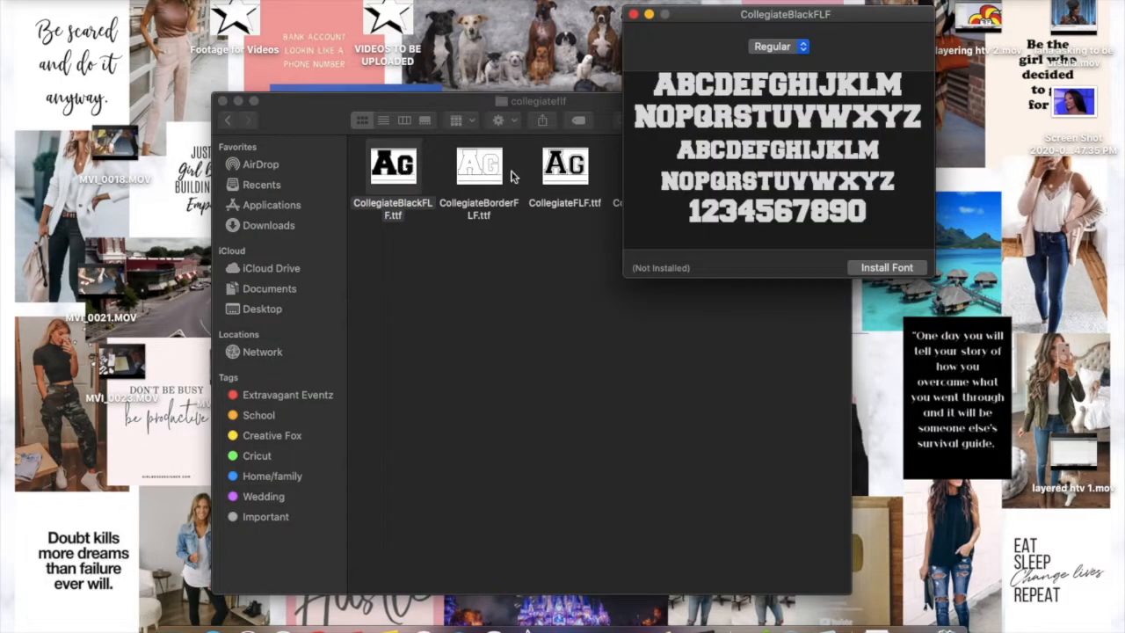
left_click(881, 267)
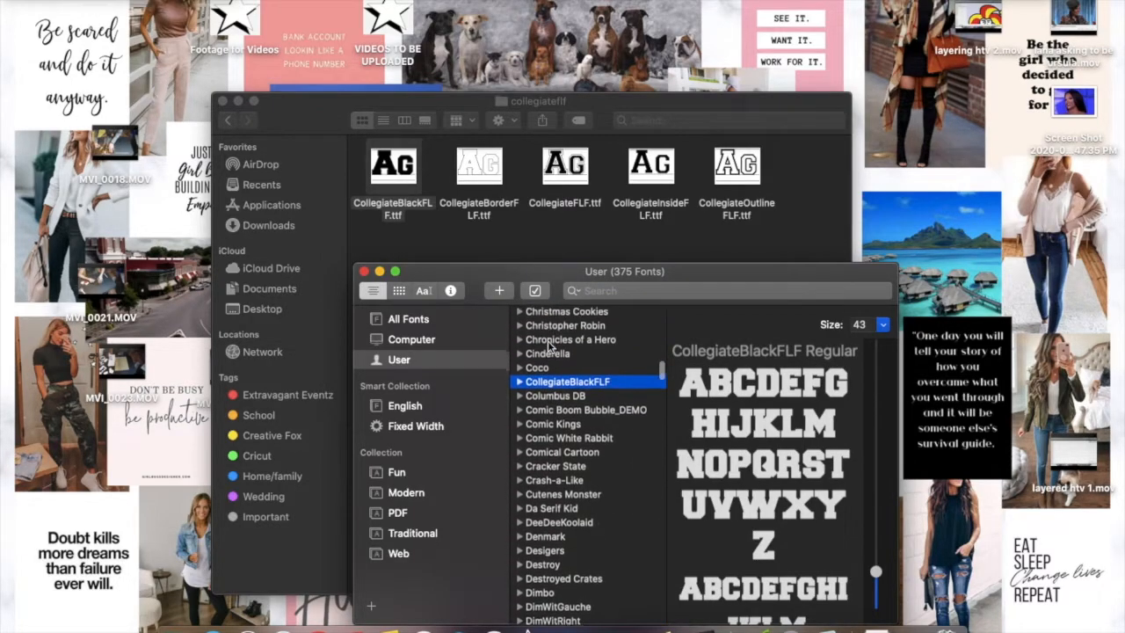
scroll(565, 401, "up", 5)
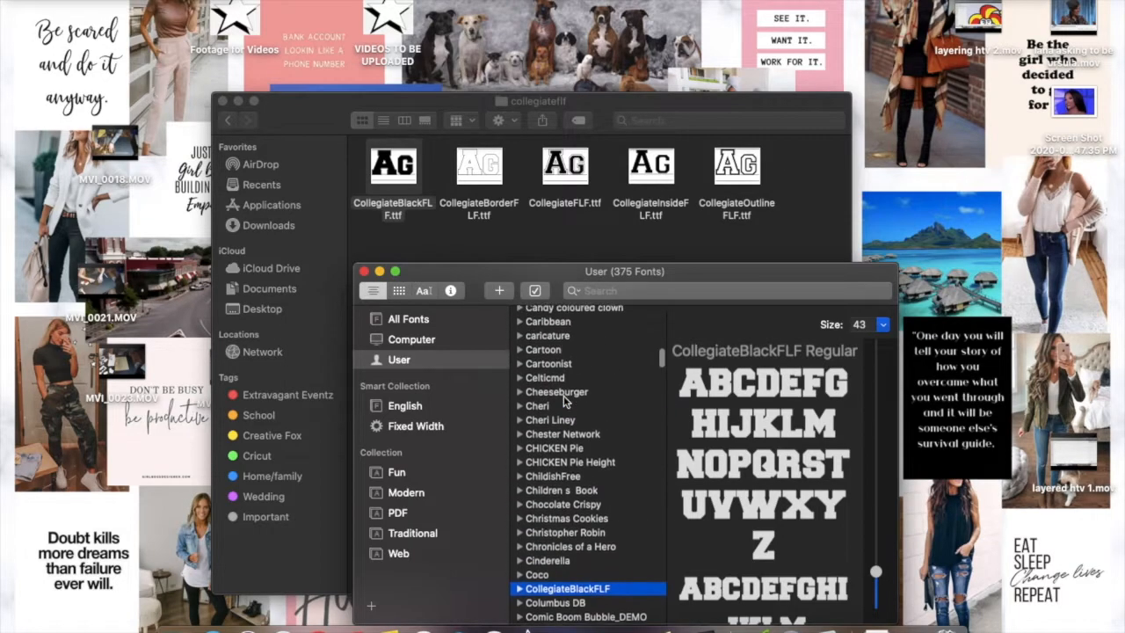
Install the CollegiateBorderFLF.ttf and CollegiateFLF.ttf fonts from the collegiateflf folder
double_click(481, 167)
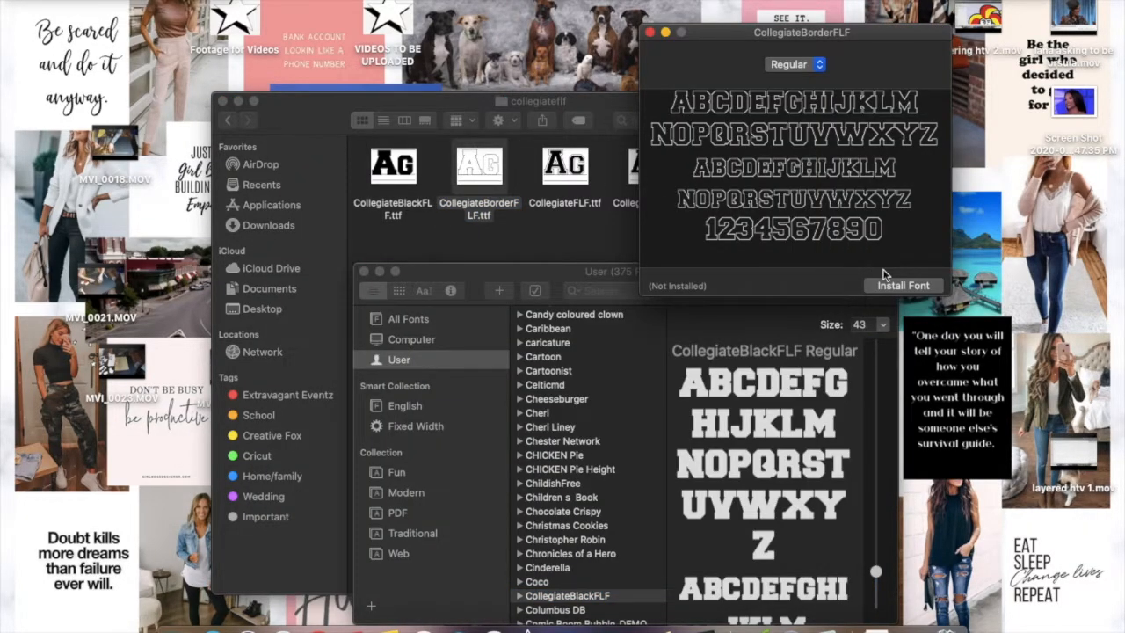
left_click(883, 292)
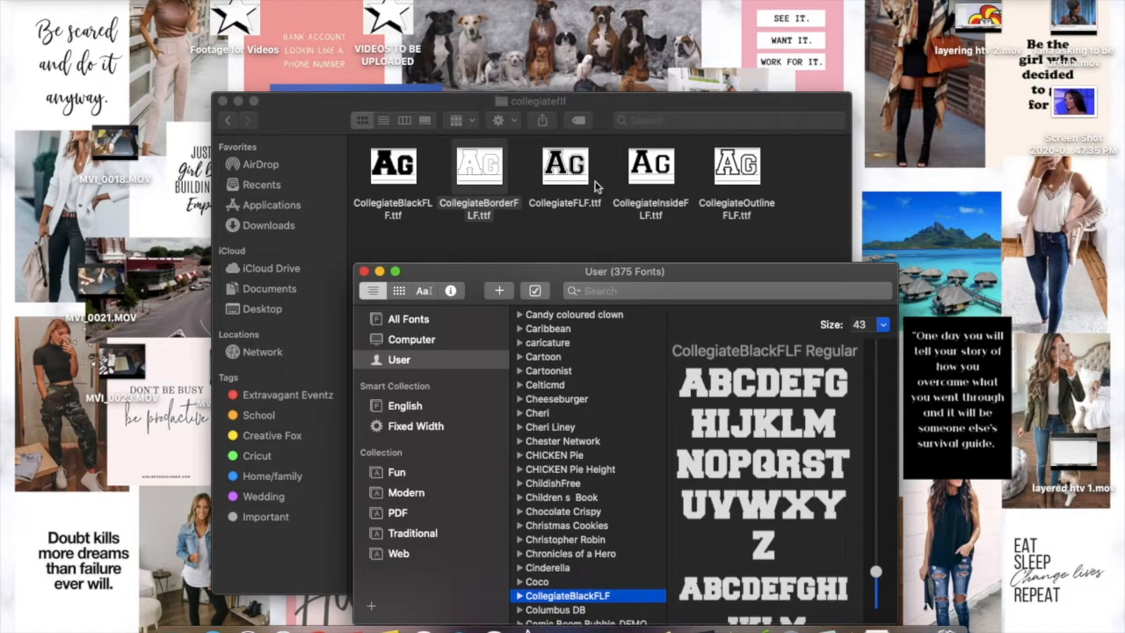
double_click(555, 171)
left_click(915, 306)
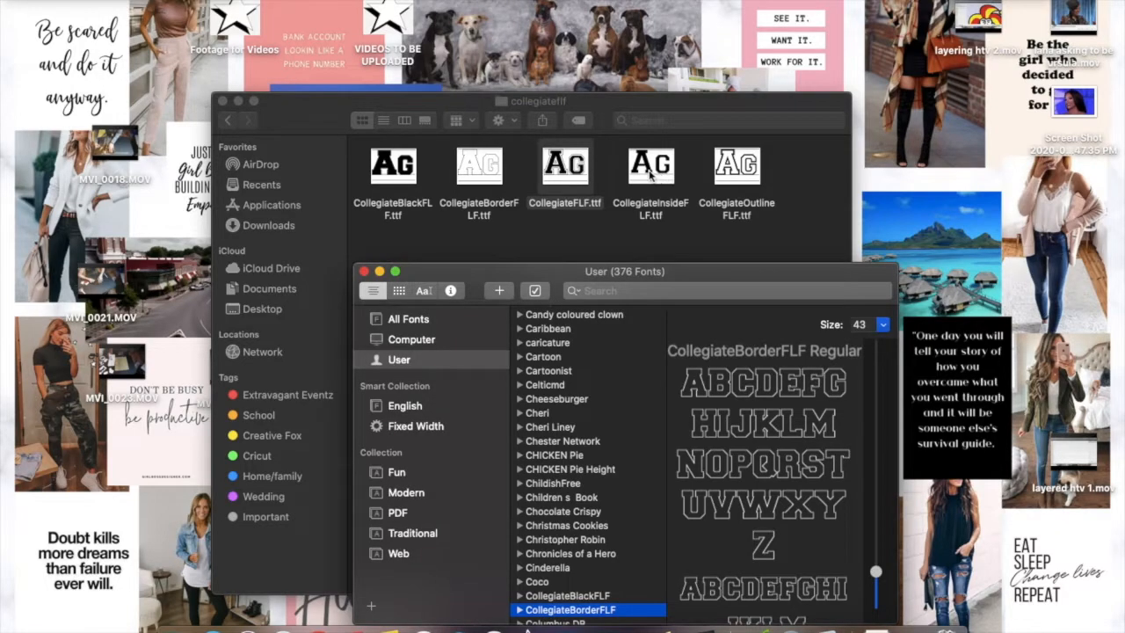
Install the remaining CollegiateInsideFLF.ttf and CollegiateOutlineFLF.ttf fonts from the collegiateflf folder
double_click(651, 172)
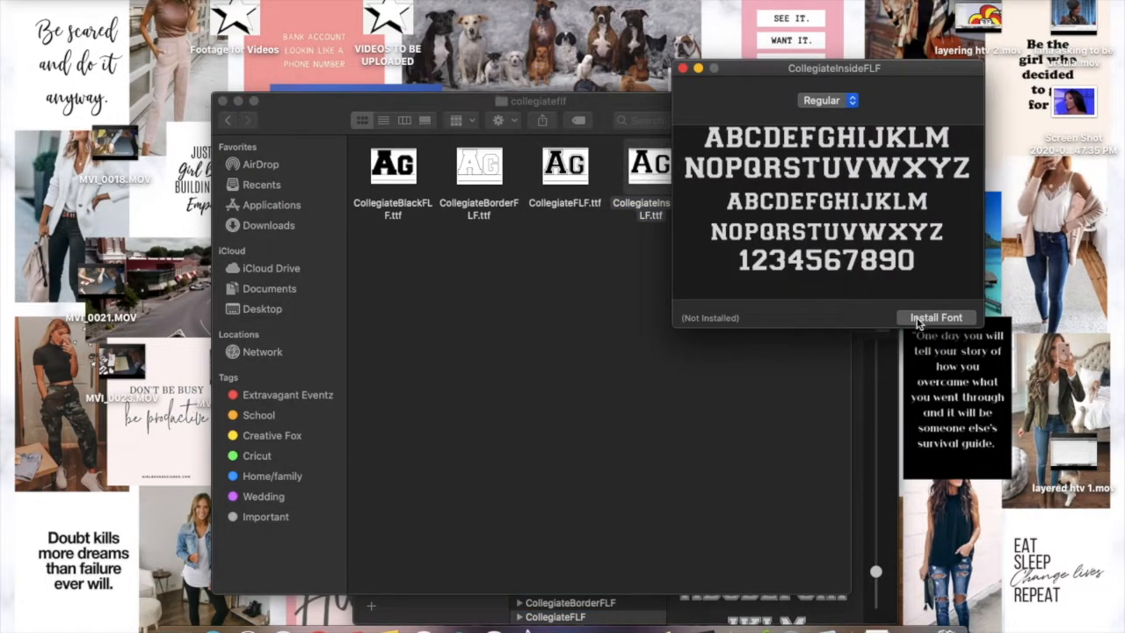
left_click(917, 320)
double_click(754, 176)
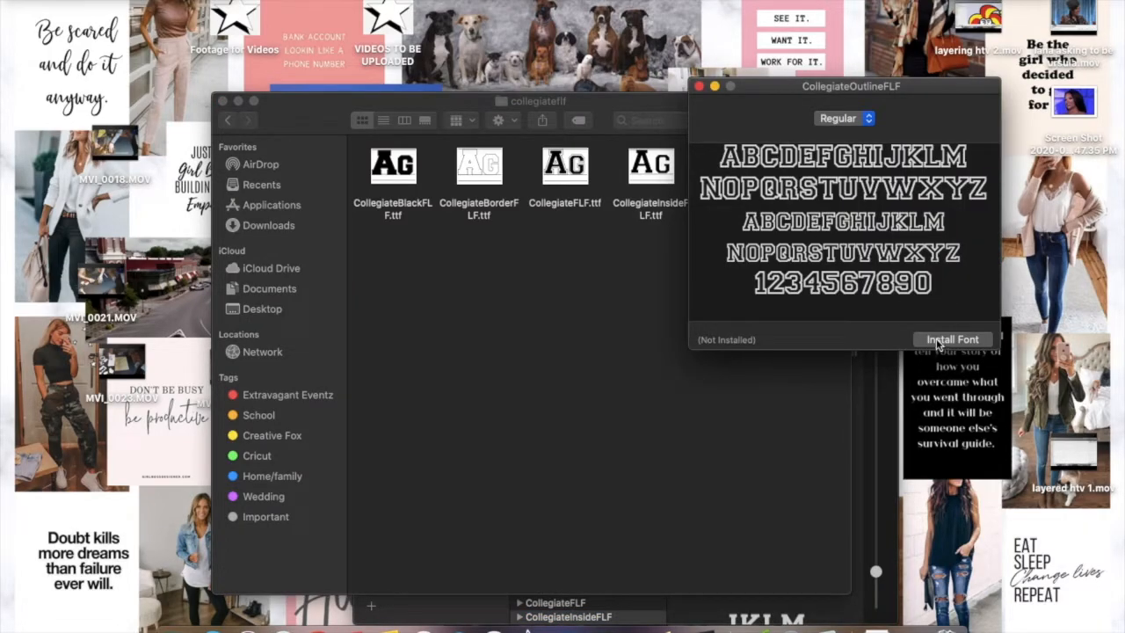
left_click(937, 341)
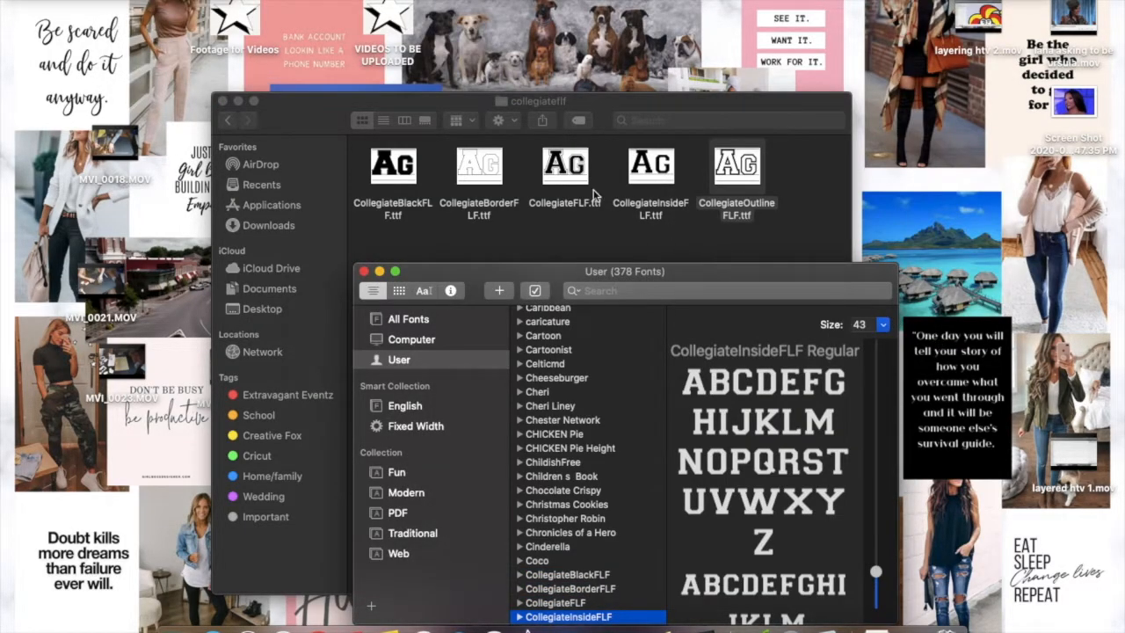
Close the collegiateflf folder window and move the Font Book window higher on the desktop
left_click(222, 102)
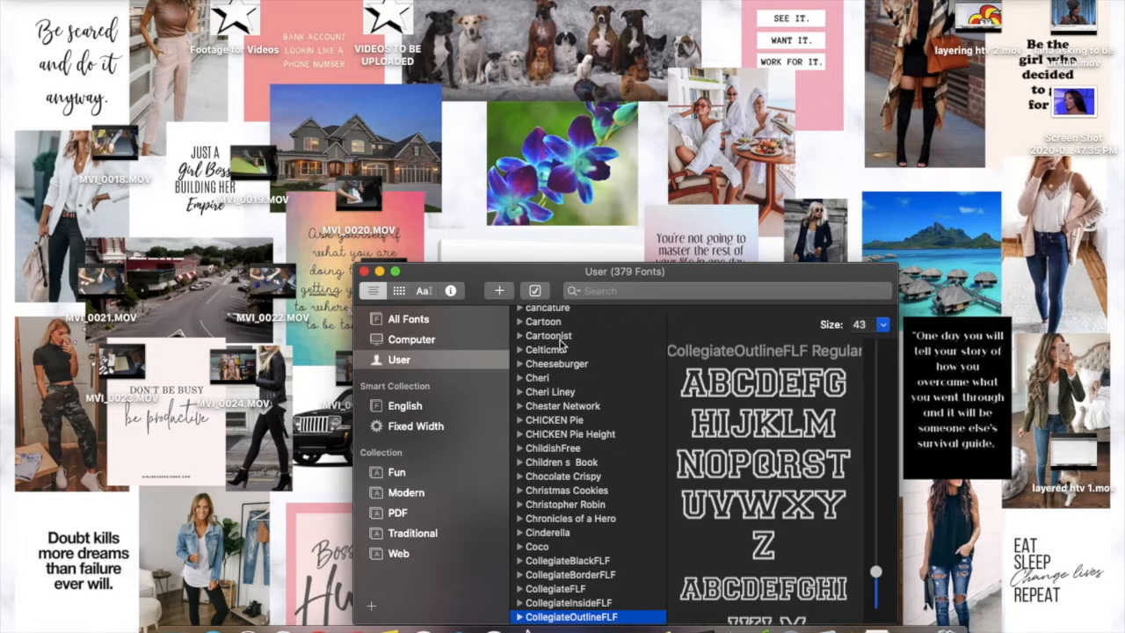
left_click_drag(423, 278, 505, 145)
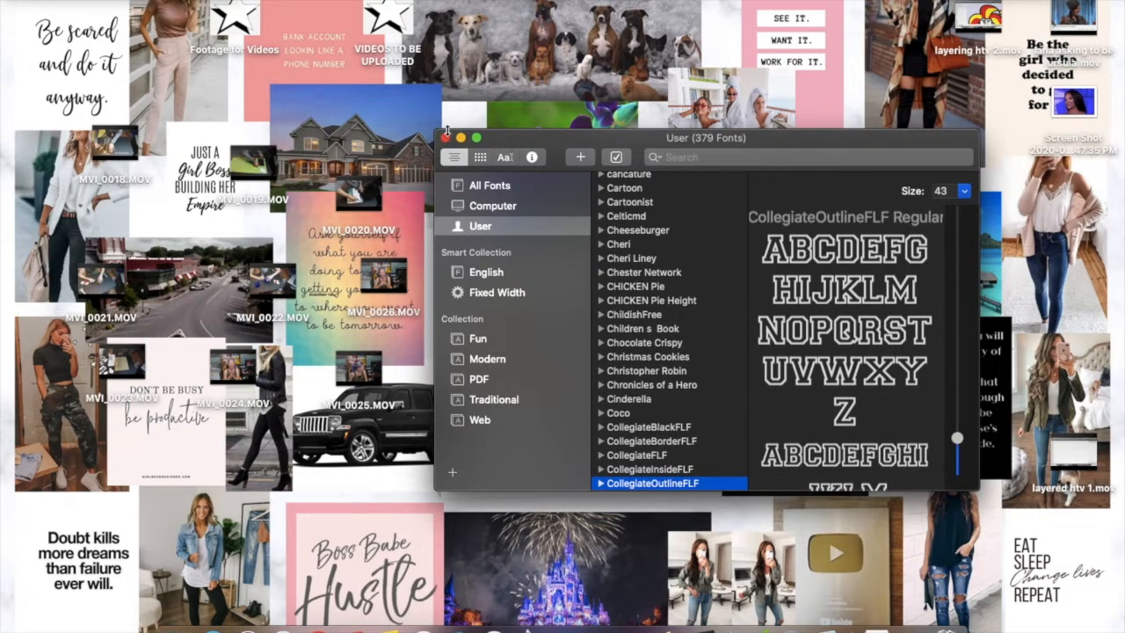
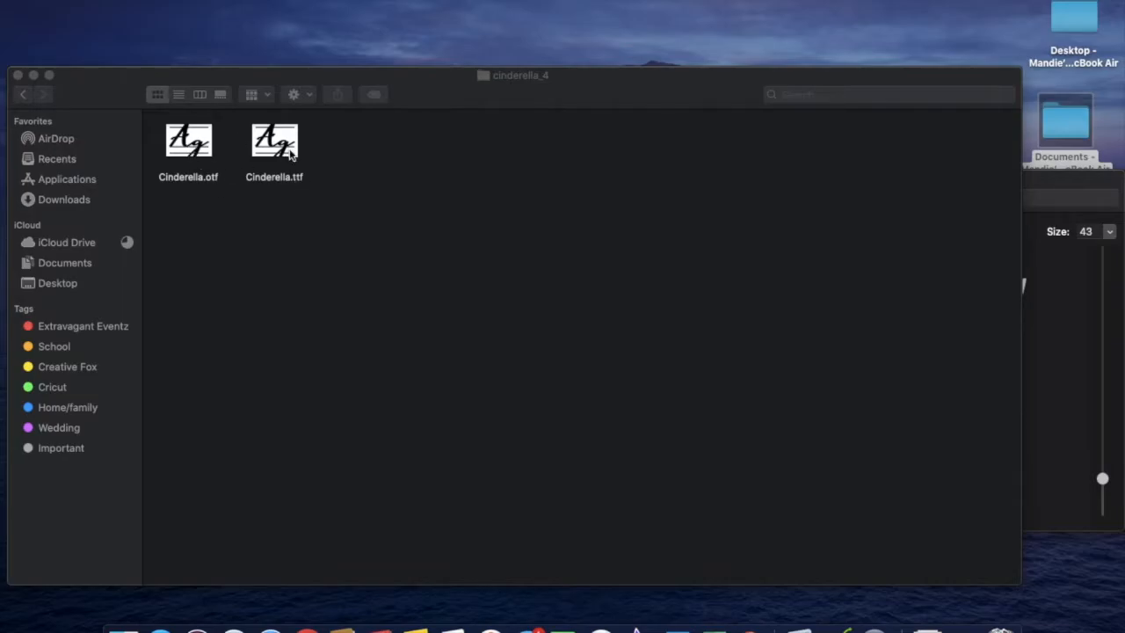
Install the Cinderella.otf font from the cinderella_4 folder
double_click(189, 155)
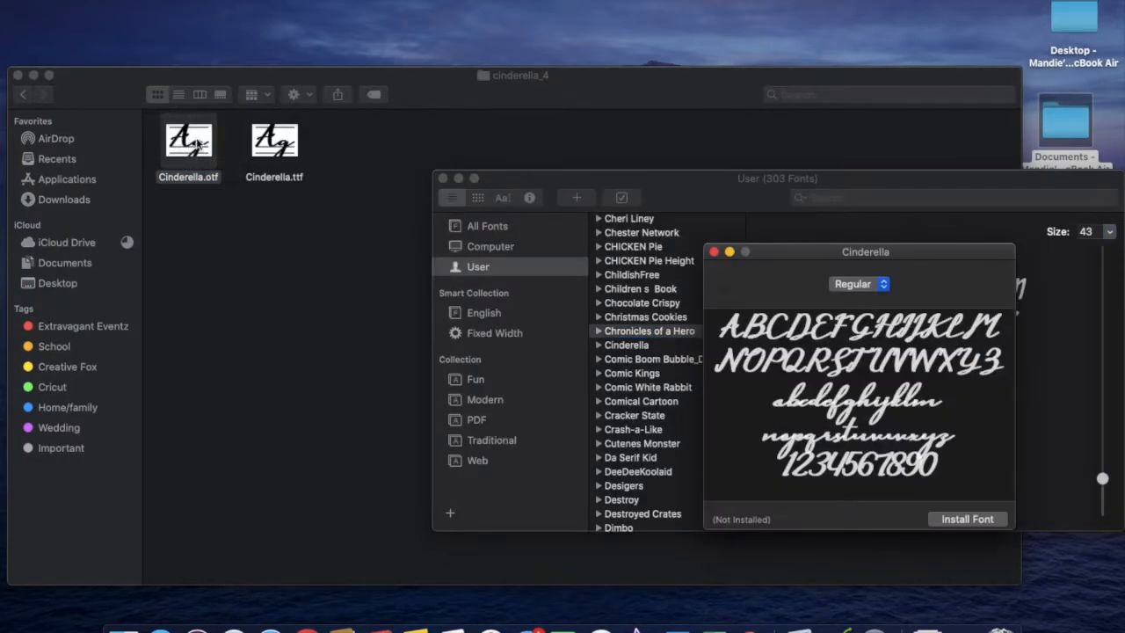
left_click(974, 520)
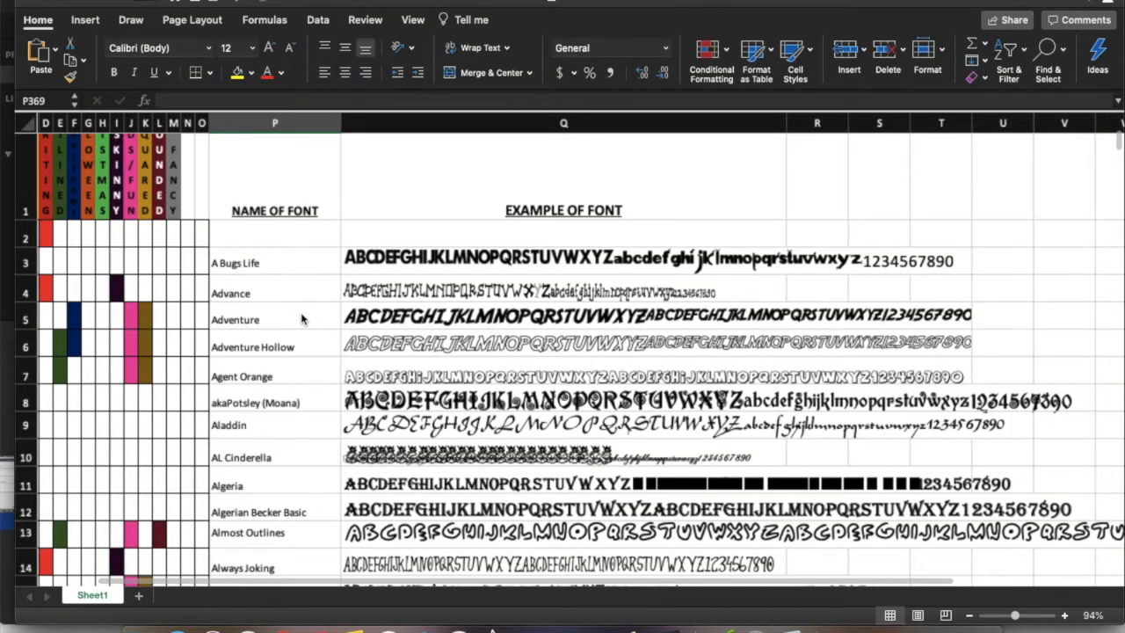
In the font catalogue spreadsheet, insert rows for the Collegiate fonts between Coco and Columbus DB
scroll(301, 318, "up", 5)
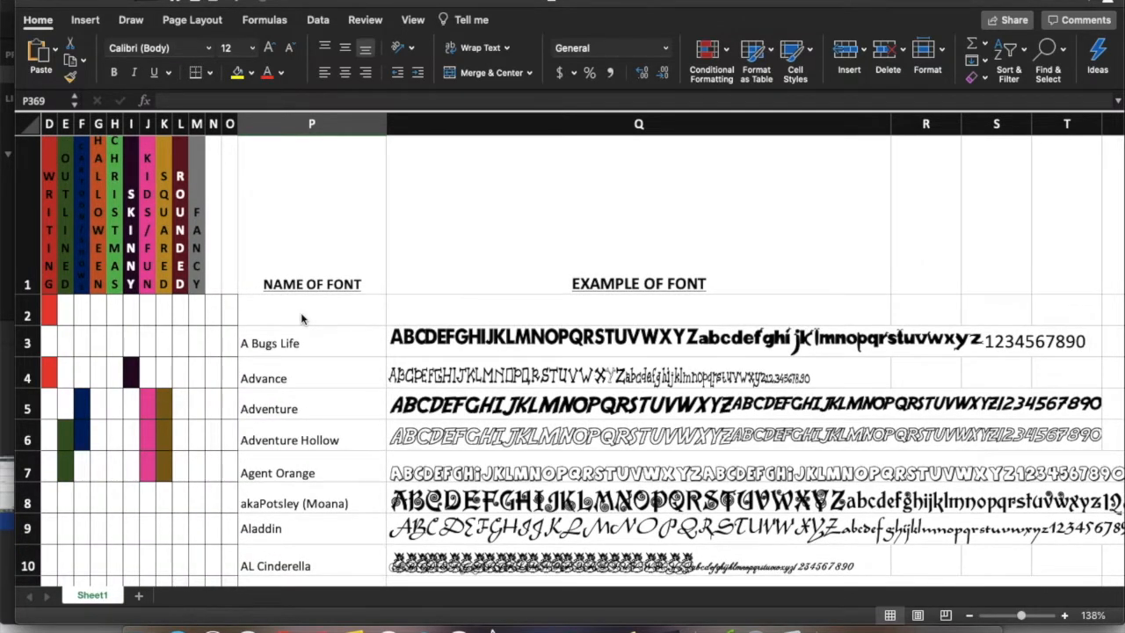
scroll(300, 318, "down", 3)
scroll(300, 318, "left", 2)
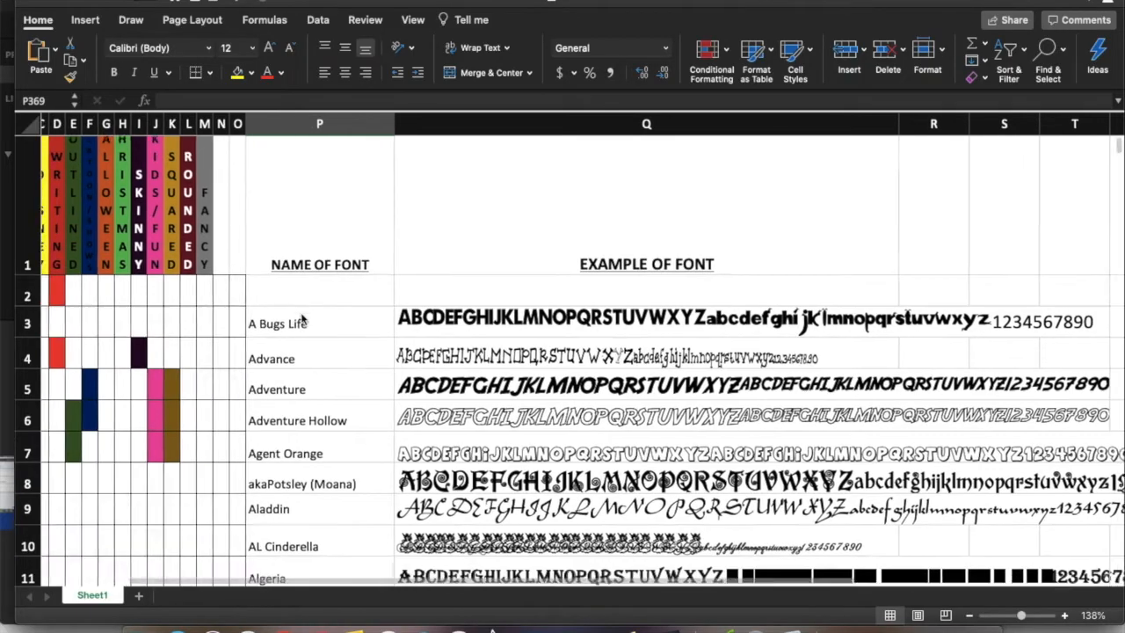
scroll(300, 318, "down", 10)
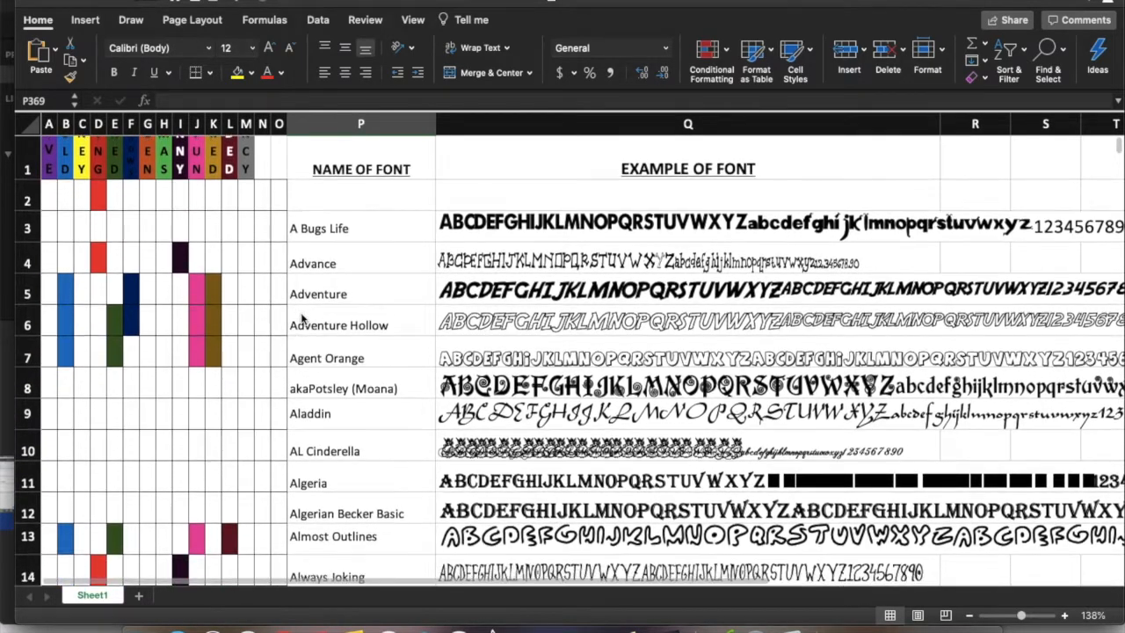
scroll(301, 319, "down", 20)
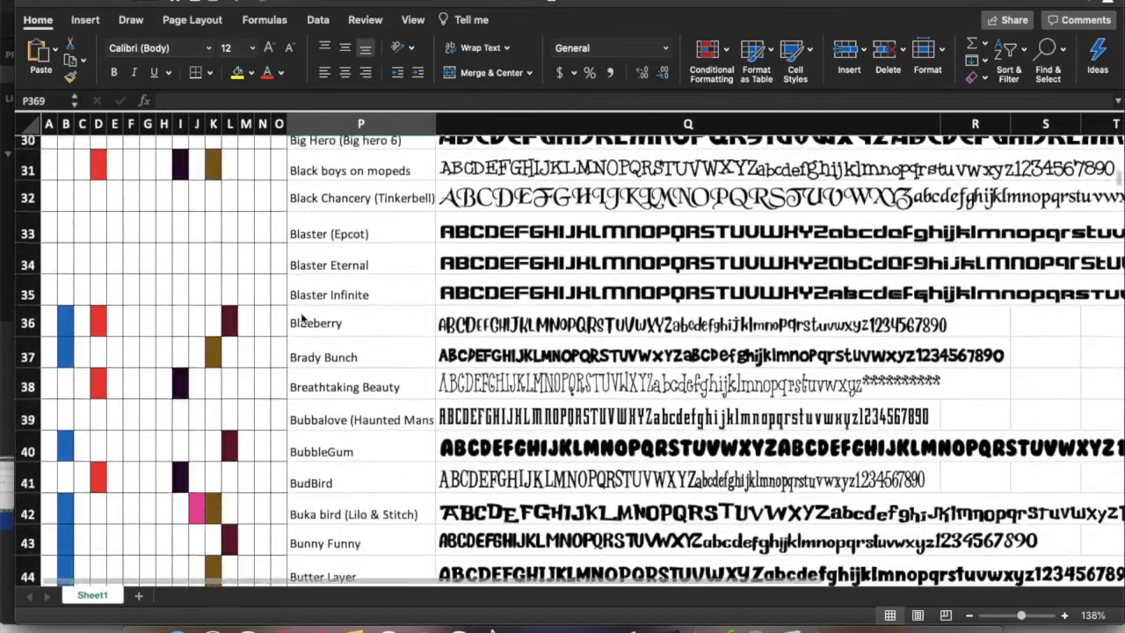
scroll(300, 319, "down", 9)
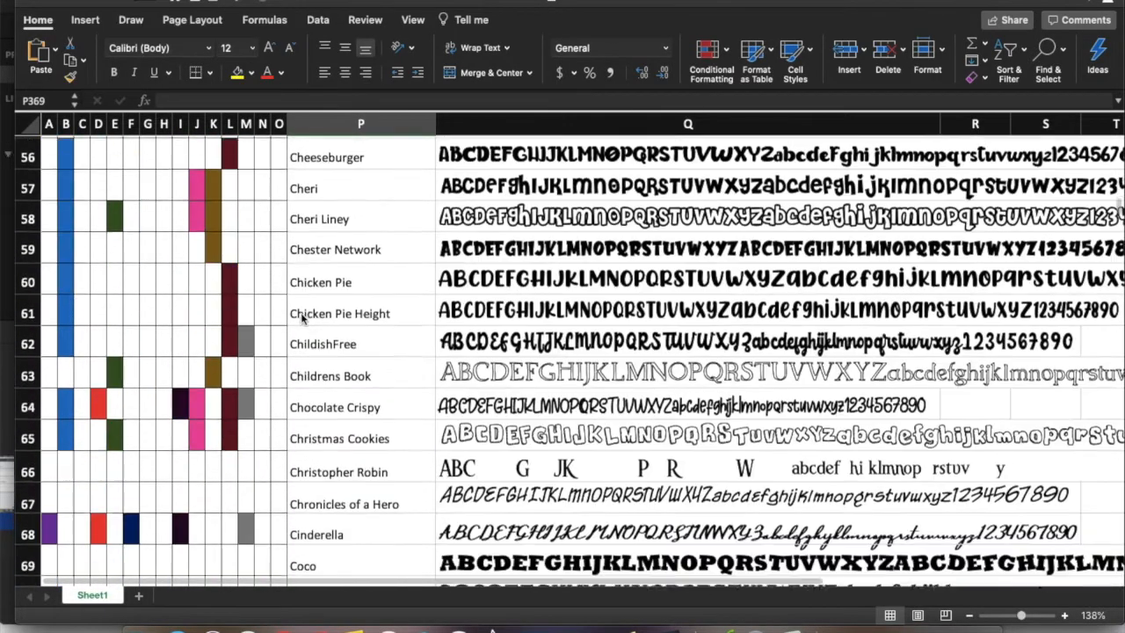
scroll(301, 318, "down", 4)
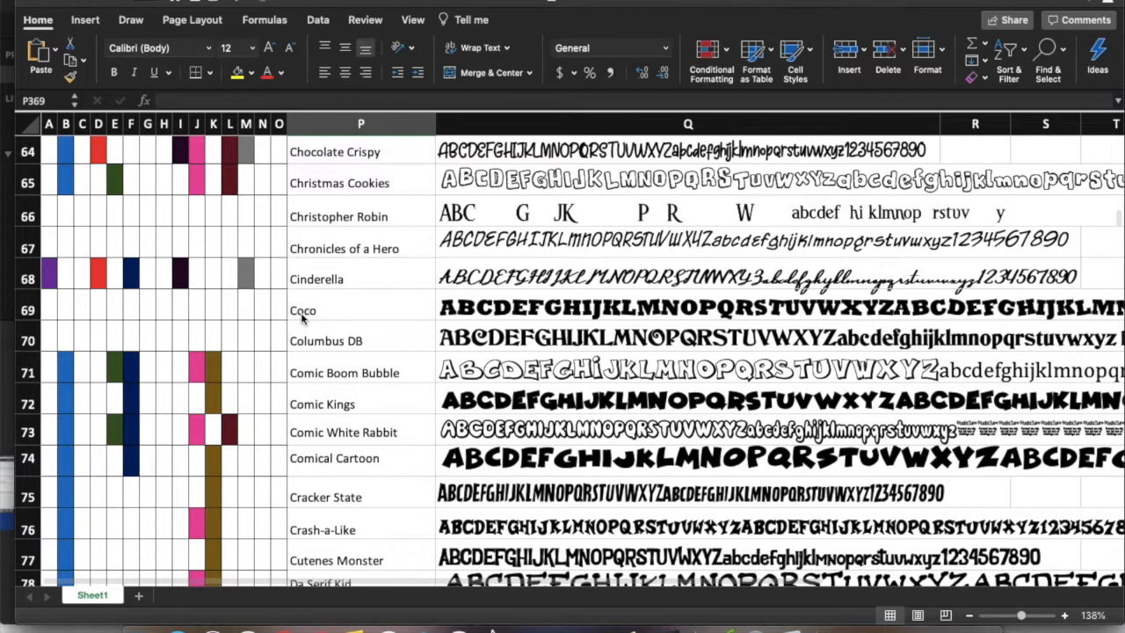
left_click(23, 334)
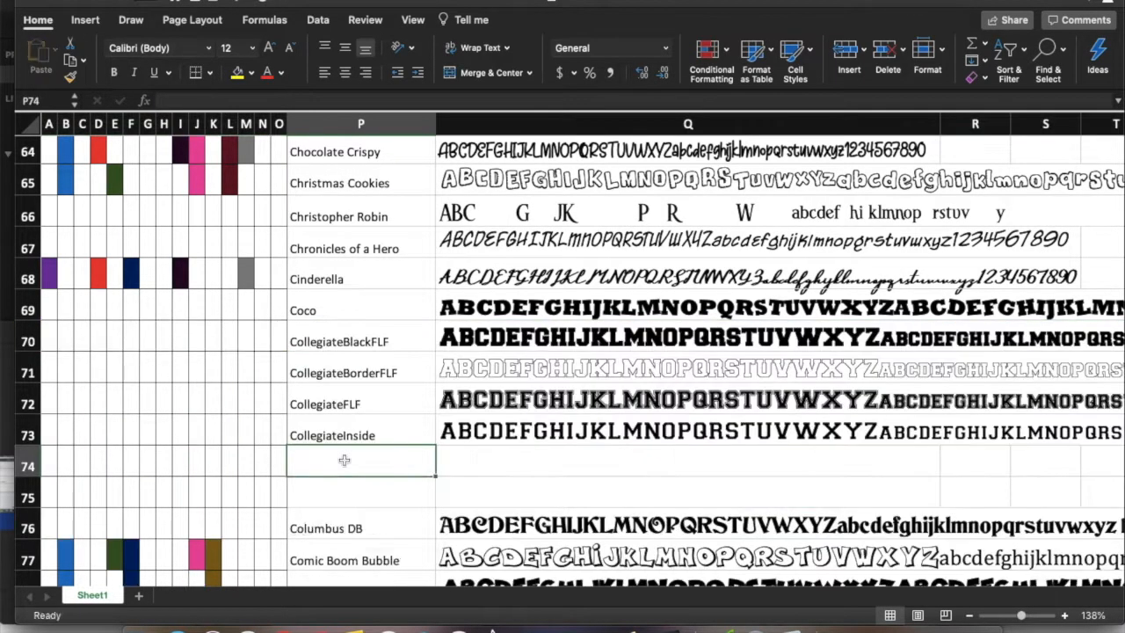
Enter CollegiateOutside as the font name in P74 and copy the alphabet sample from Q73 into Q74
type("CollegiateOutside")
left_click(499, 439)
key("super+c")
key("Down")
key("super+c")
key("Up")
key("super+c")
key("Down")
key("Return")
Set the sample text in Q74 to the CollegiateOutlineFLF font
left_click(154, 48)
type("CollegiateOutlineFLF")
key("Return")
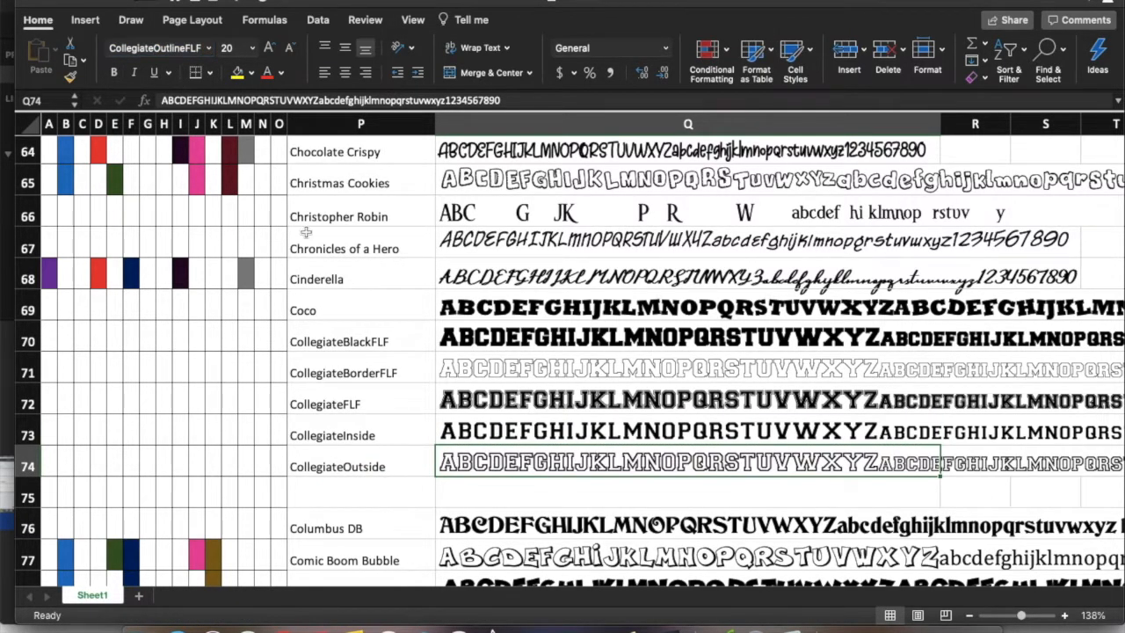
Delete the empty row 75 above Columbus DB
left_click(27, 498)
key("super+minus")
left_click(163, 327)
Fill cells B70 to B74 of the Collegiate fonts with light blue
scroll(106, 318, "down", 1)
left_click_drag(65, 382, 65, 449)
left_click(250, 72)
left_click(331, 255)
Fill the rounded-category cells L70 to L74 of the Collegiate fonts with dark red
left_click(229, 315)
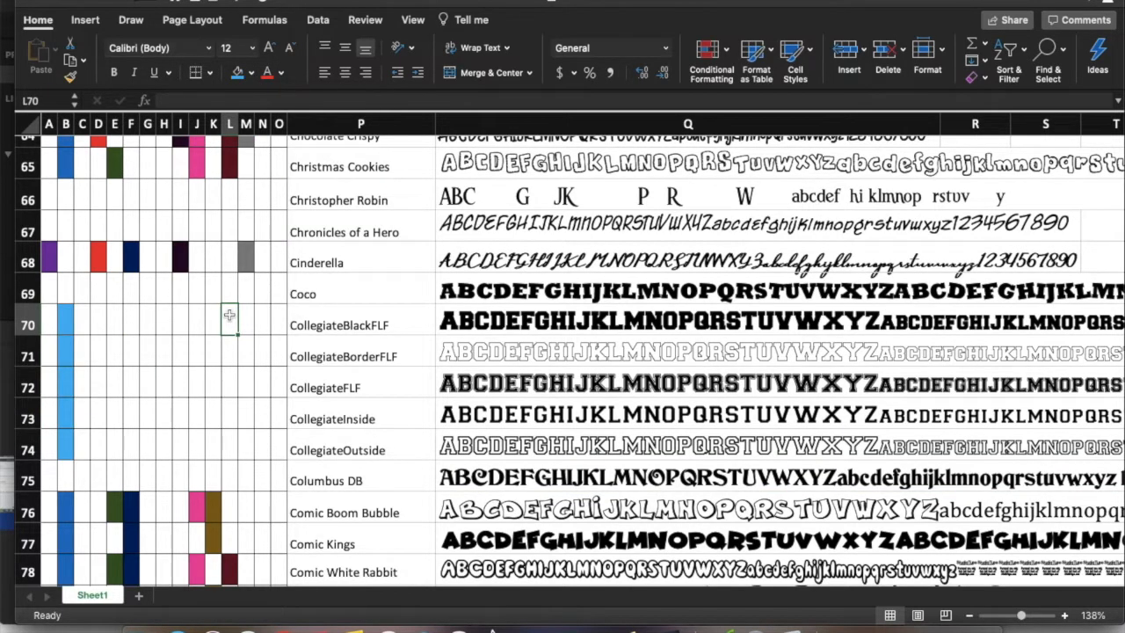
left_click_drag(229, 314, 230, 448)
left_click(250, 72)
left_click(233, 289)
Fill the outlined-category cells E71 and E74 for CollegiateBorderFLF and CollegiateOutside with dark green
scroll(232, 289, "down", 2)
left_click(115, 292)
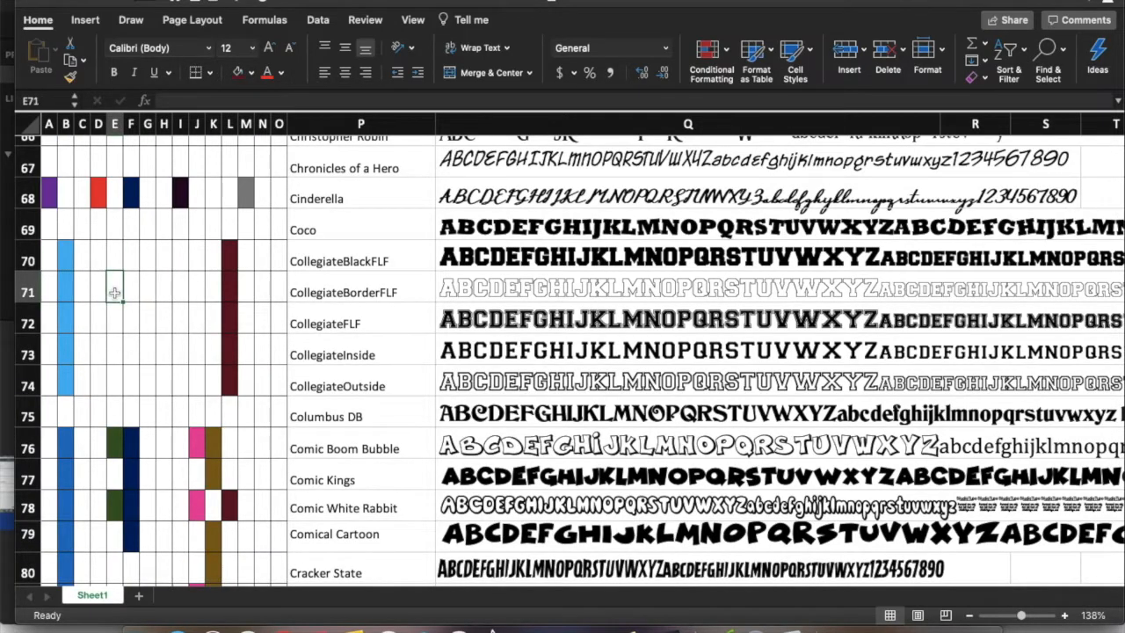
left_click(118, 379, "super")
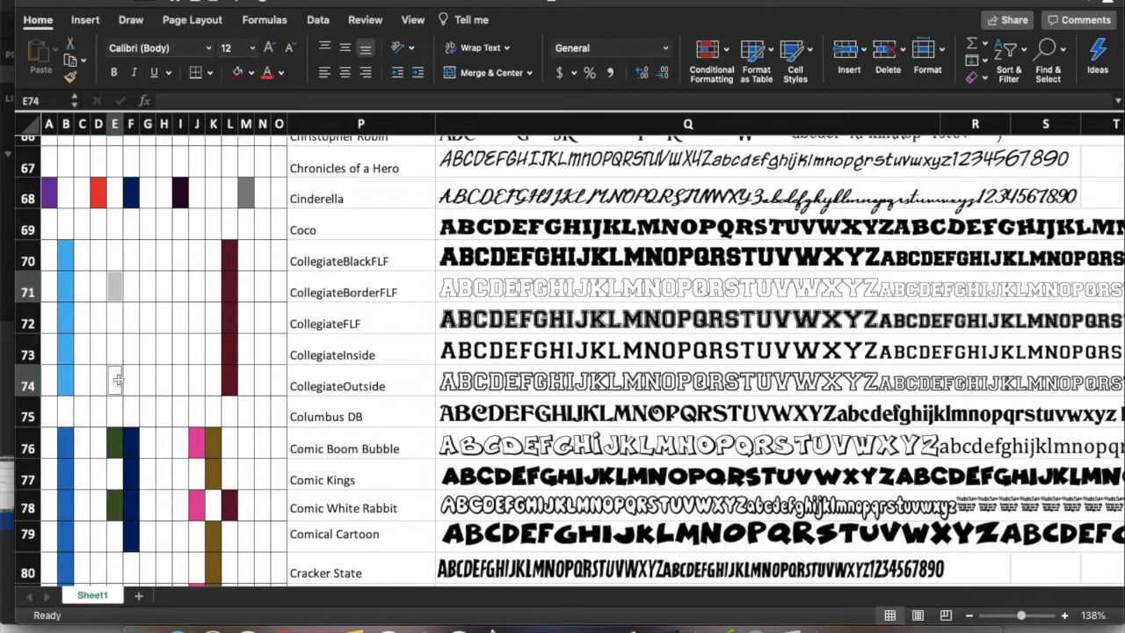
left_click(251, 72)
left_click(372, 215)
left_click(180, 352)
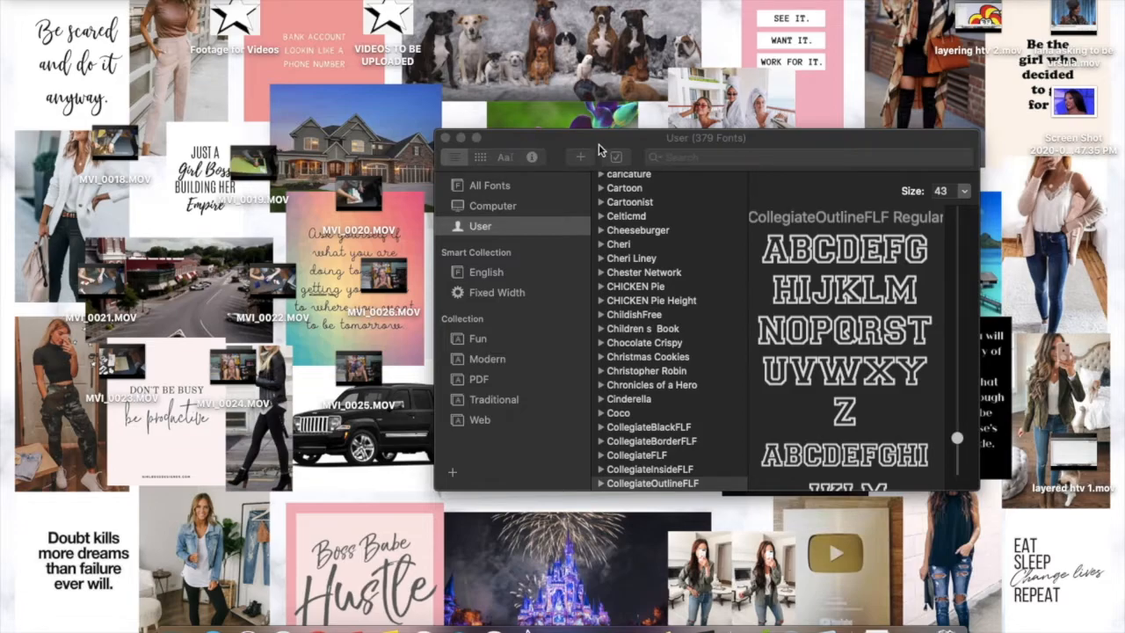
left_click(608, 156)
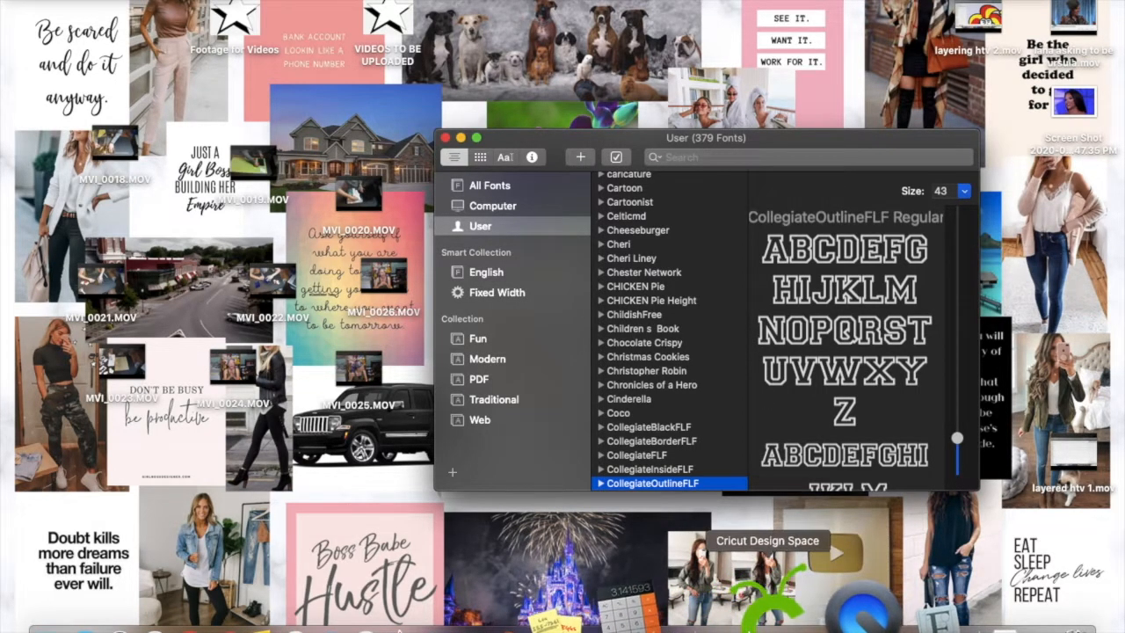
Switch to Cricut Design Space, add the text "Jokerit" and move it to about X 4.8, Y 2.6 on the canvas
left_click(769, 588)
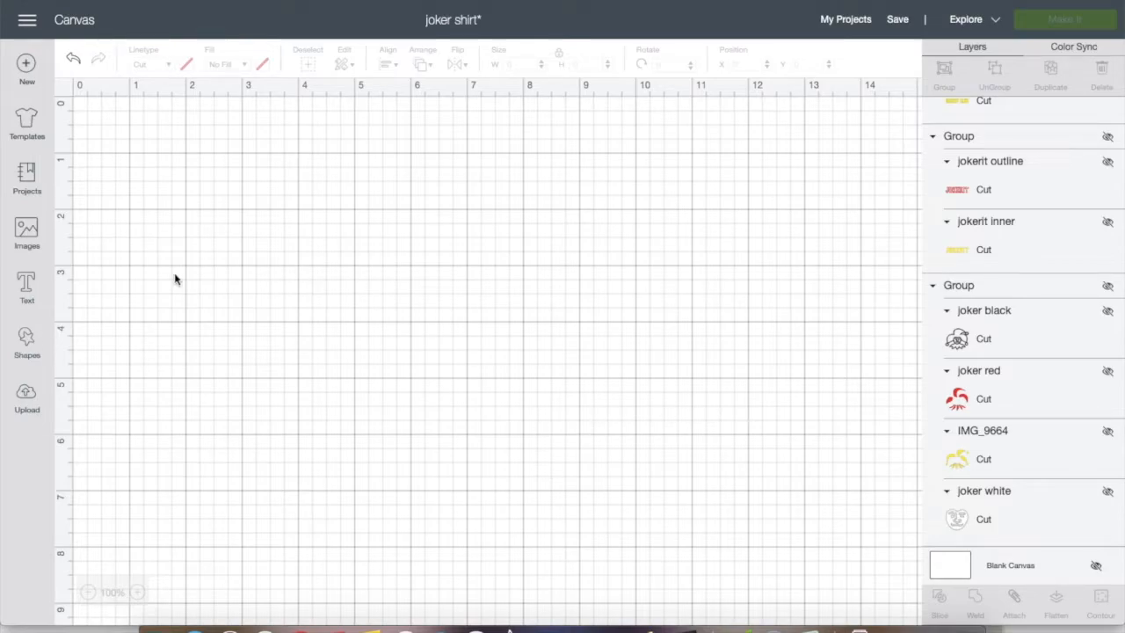
left_click(28, 289)
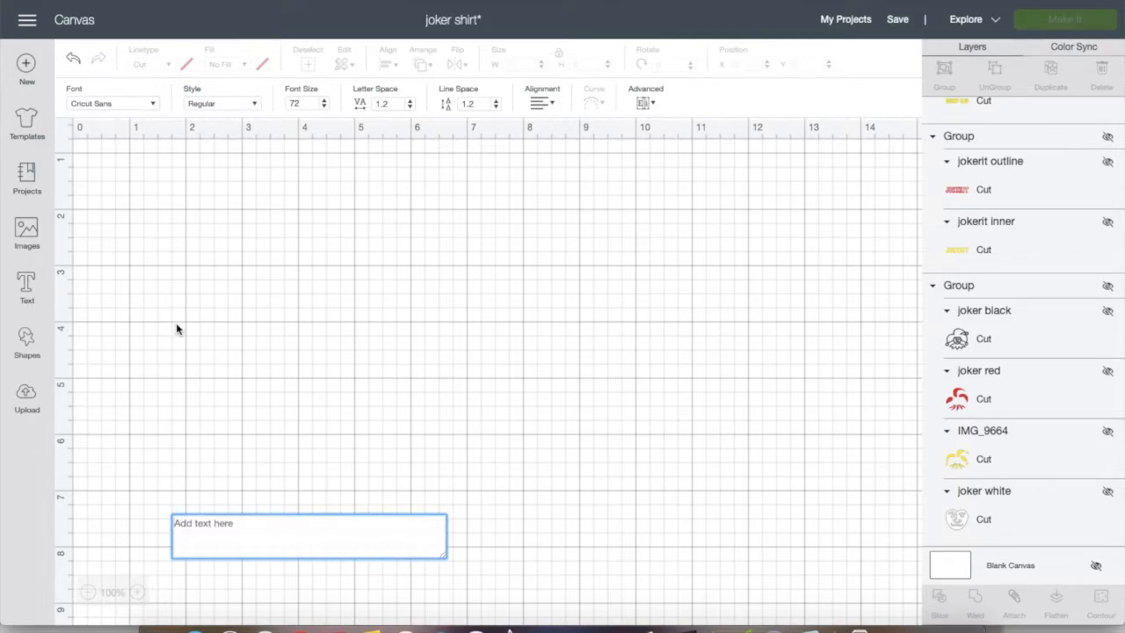
type("Jokerit")
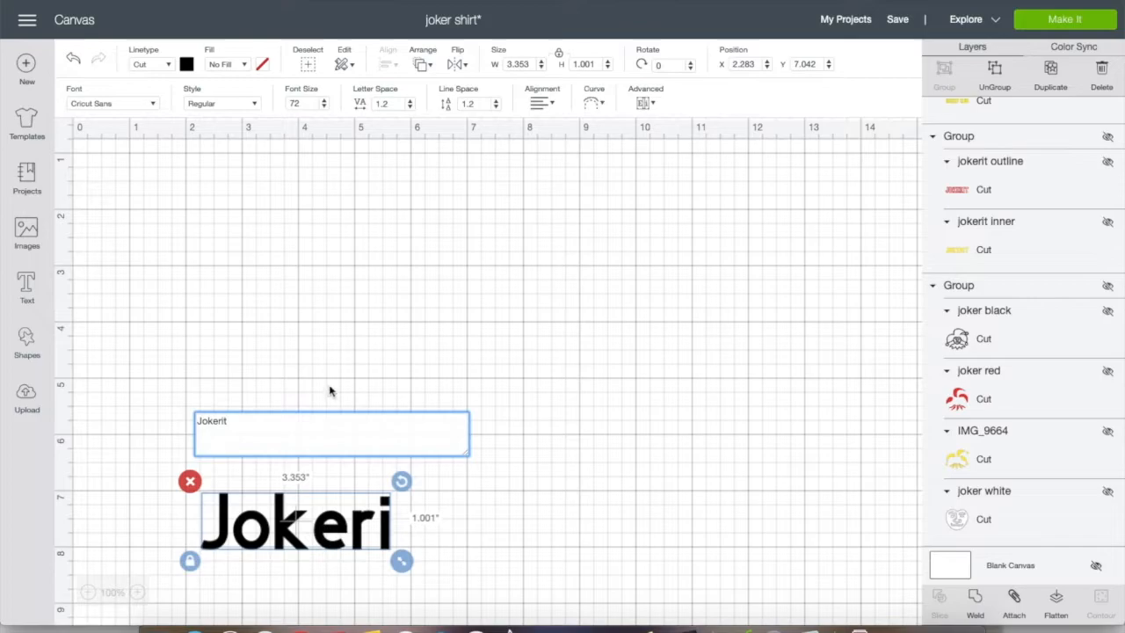
left_click_drag(284, 533, 430, 272)
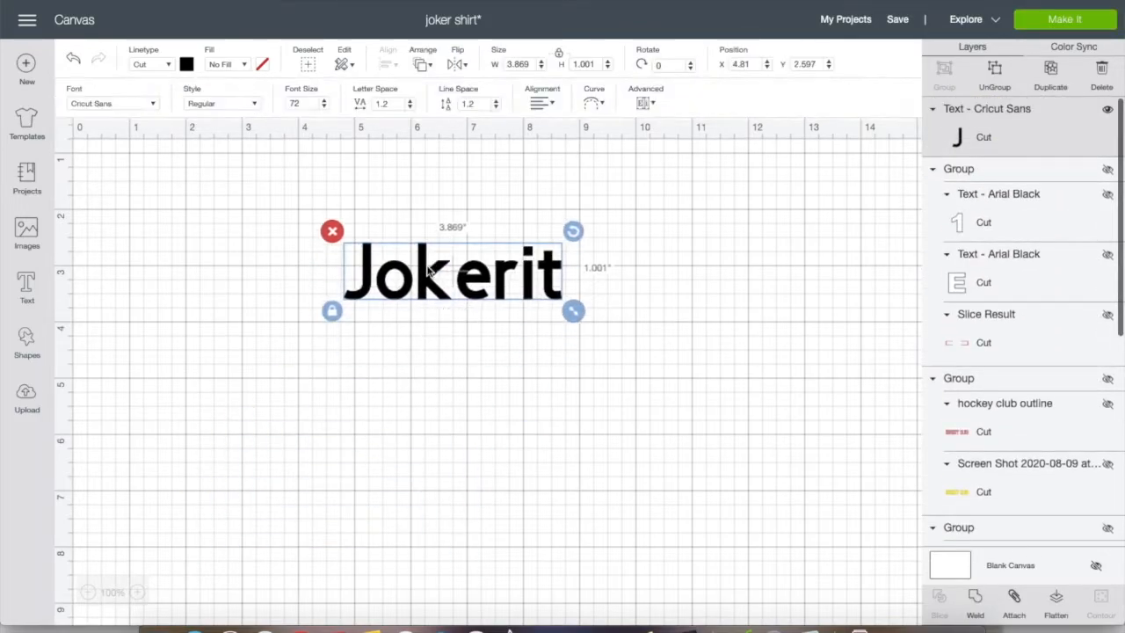
Add a second text reading "Hockey Club" and place it below Jokerit at about X 3.3, Y 4.4
left_click(24, 294)
type("H")
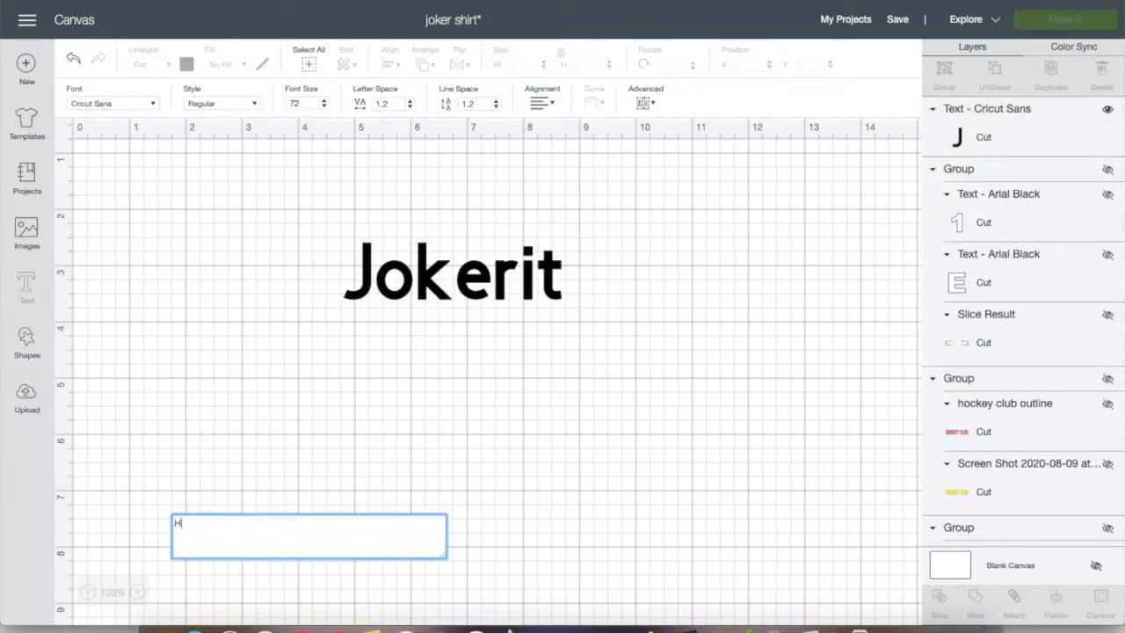
type("ockey")
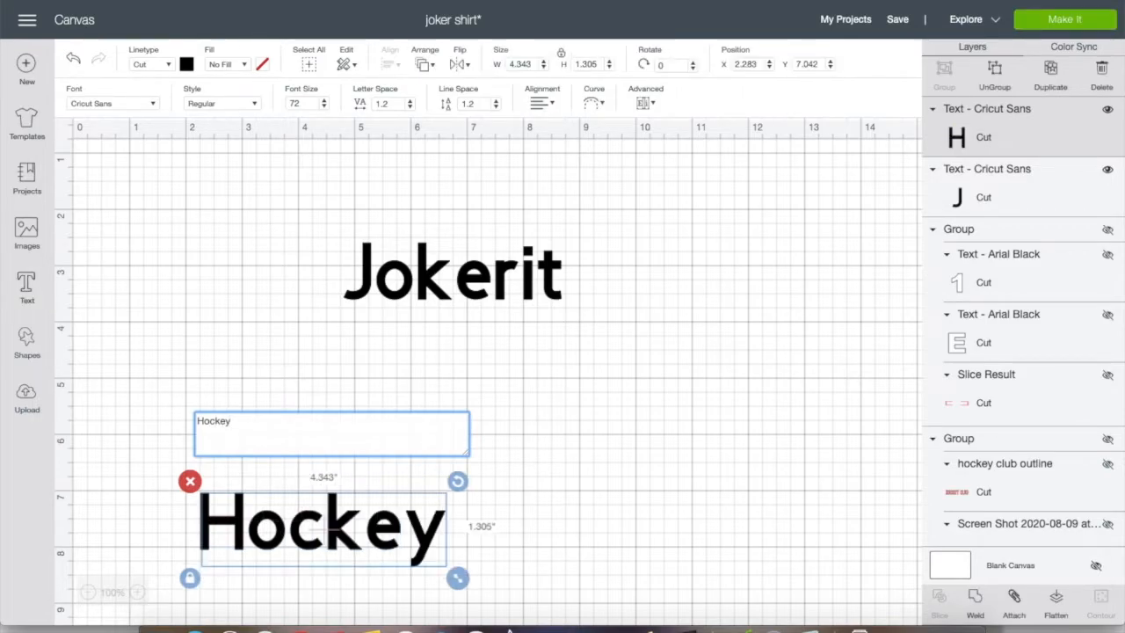
type(" Club")
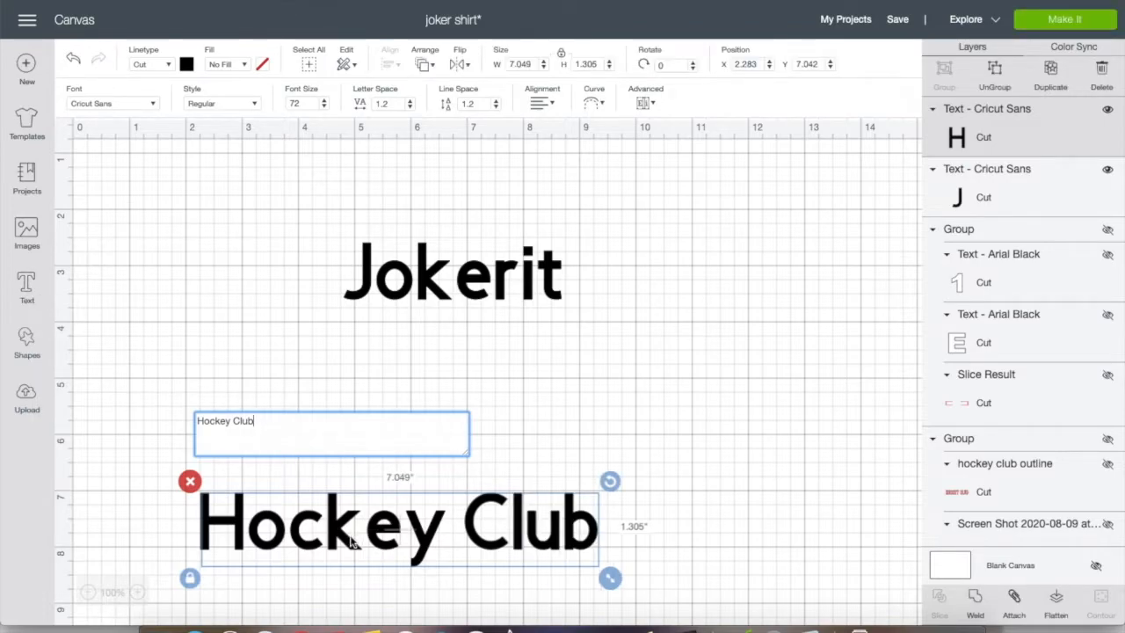
left_click(352, 542)
left_click_drag(339, 527, 396, 389)
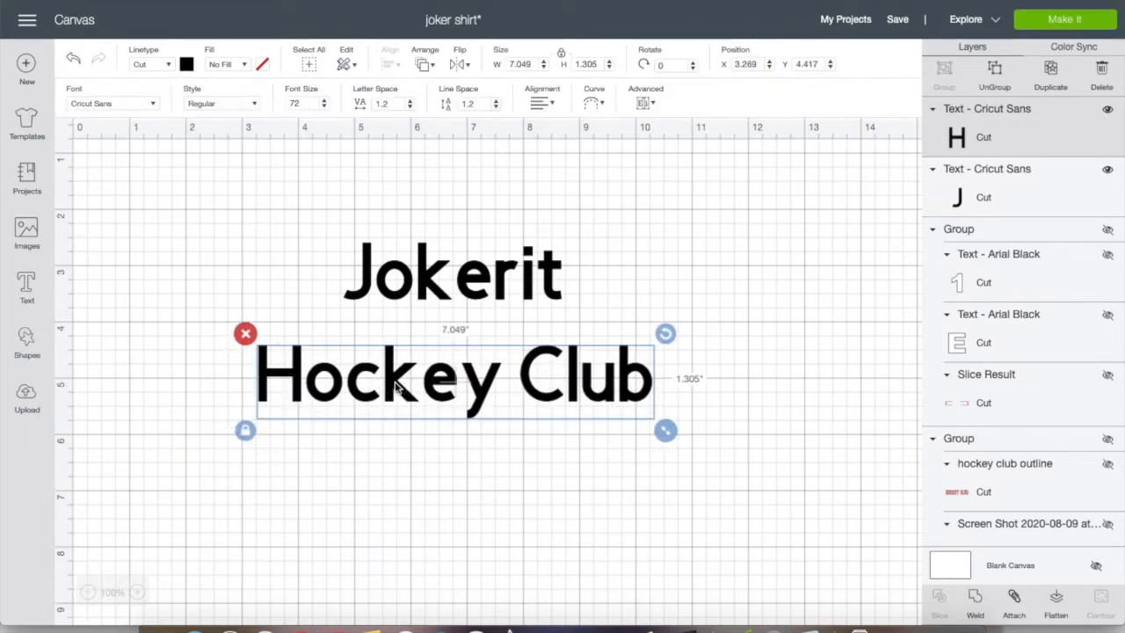
Search the fonts for "coll" and apply CollegiateFLF to the Jokerit text
left_click(385, 290)
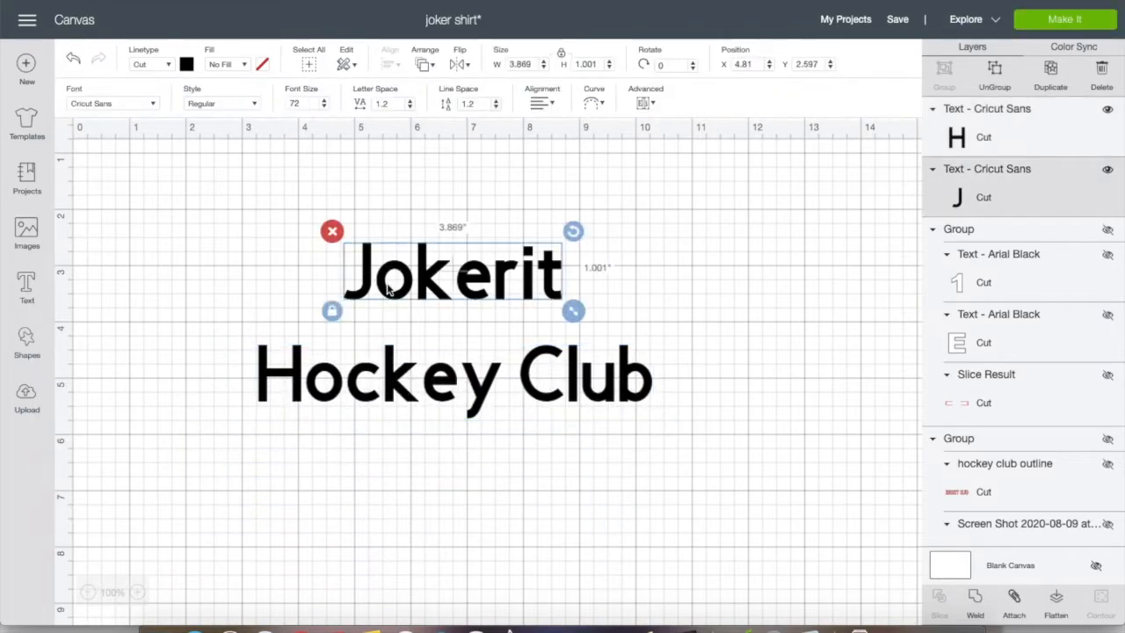
left_click(150, 104)
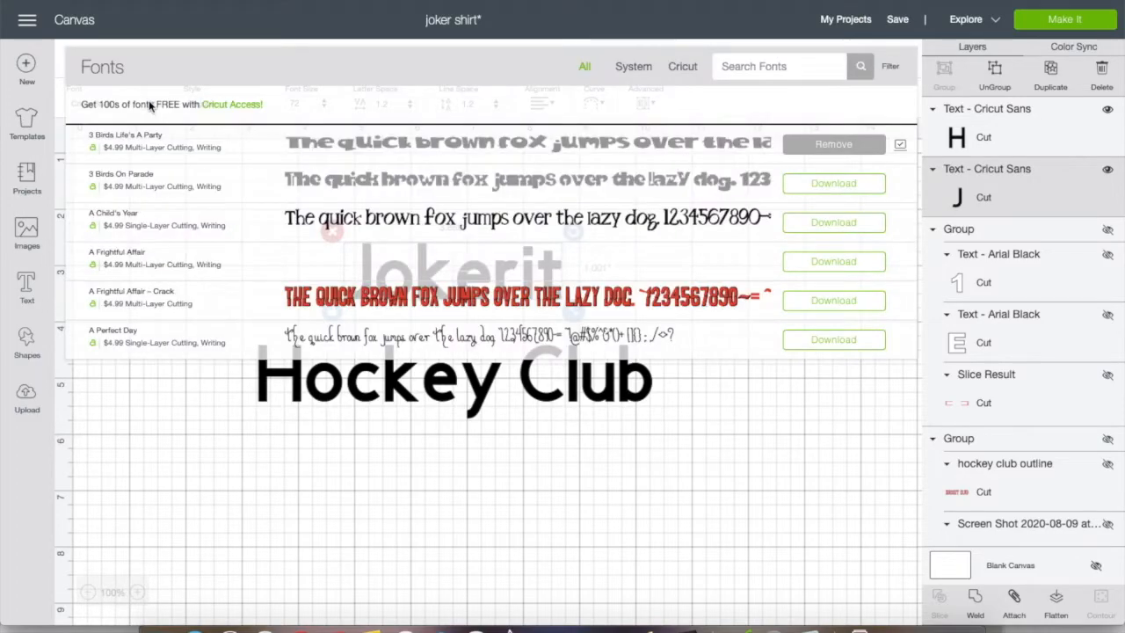
left_click(723, 69)
type("coll")
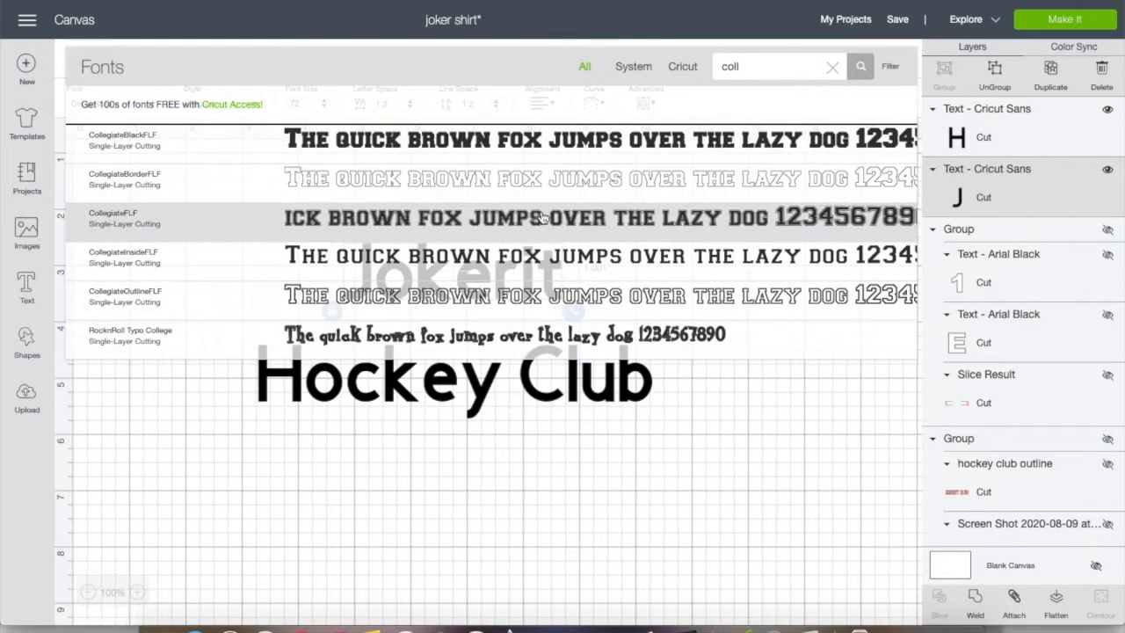
left_click(540, 211)
Apply the CollegiateFLF font to the Hockey Club text
left_click(471, 384)
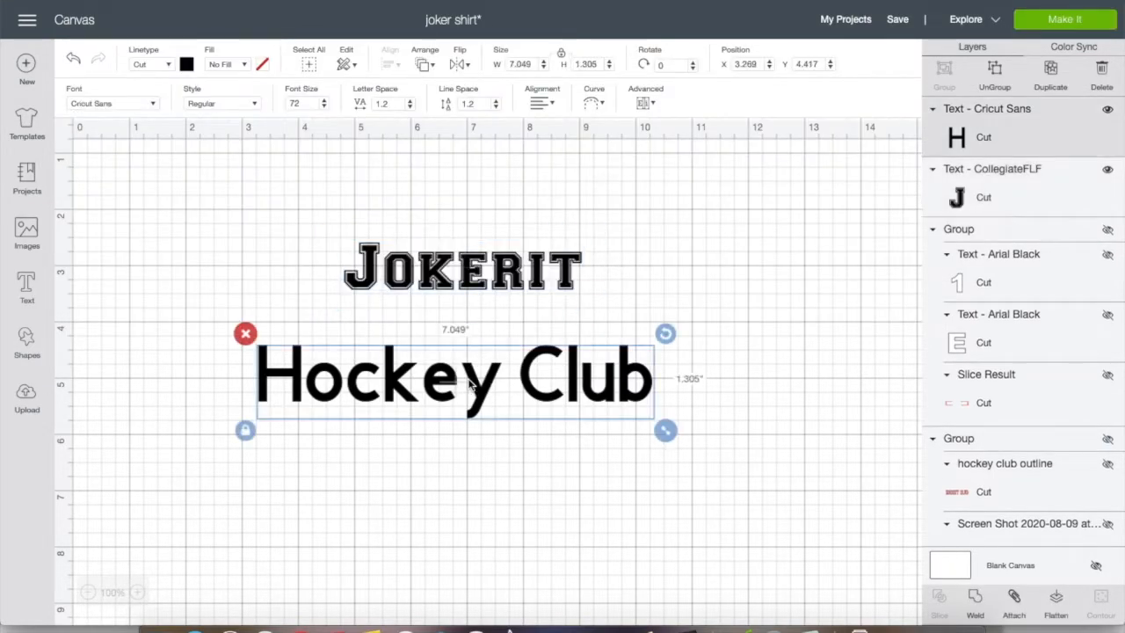
left_click(154, 105)
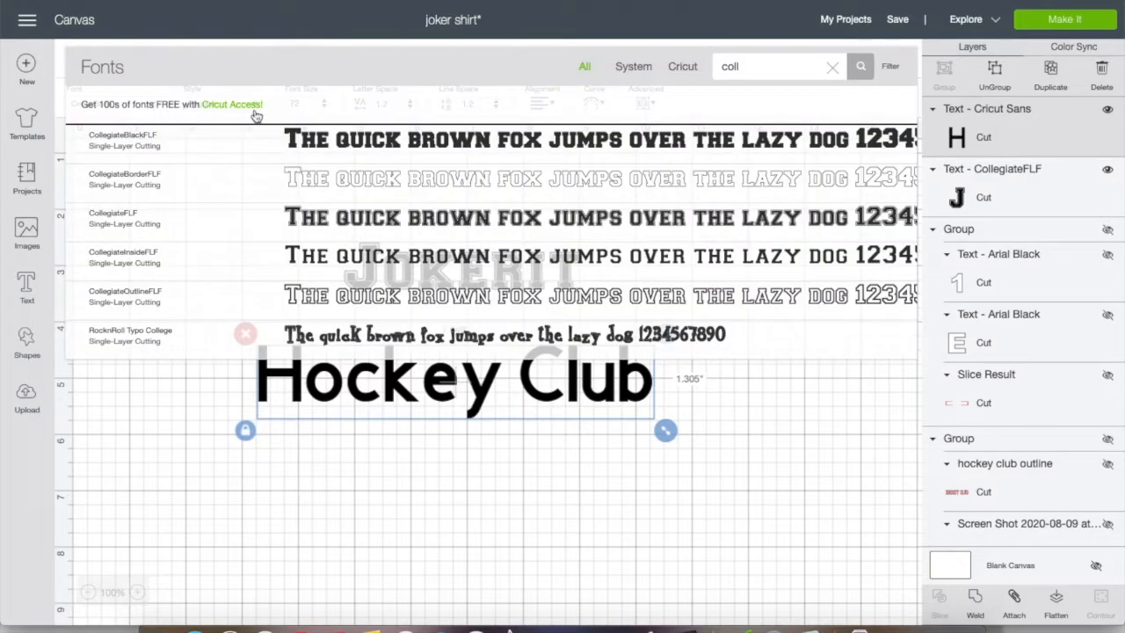
left_click(453, 229)
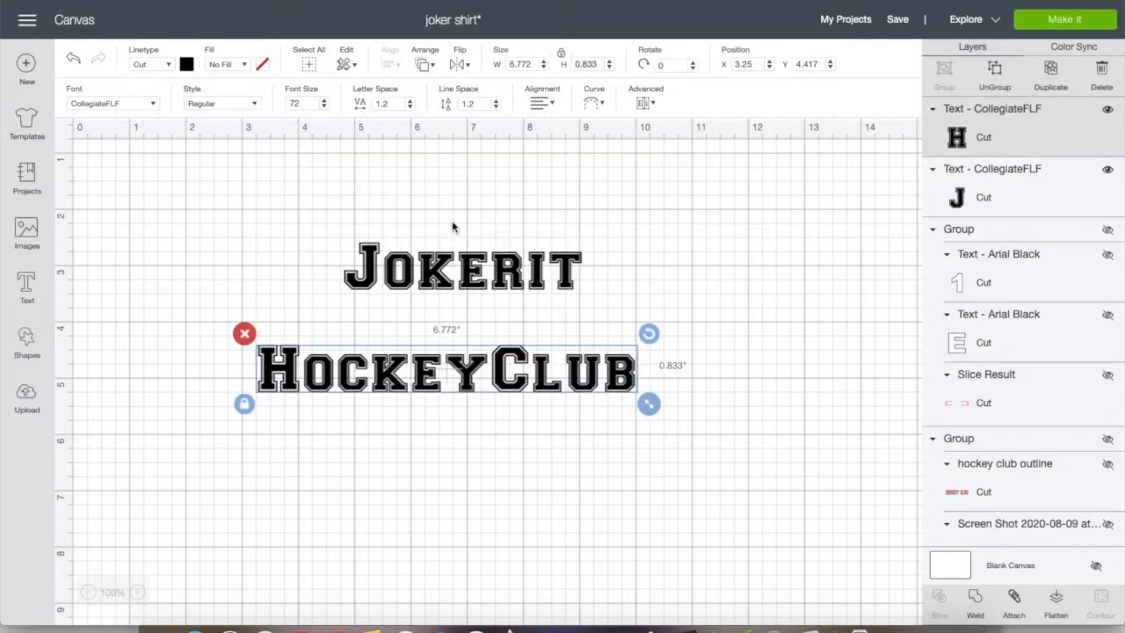
Edit the Hockey Club text so that it reads only "Hockey"
double_click(467, 372)
key("BackSpace")
key("BackSpace")
key("BackSpace")
key("BackSpace")
key("BackSpace")
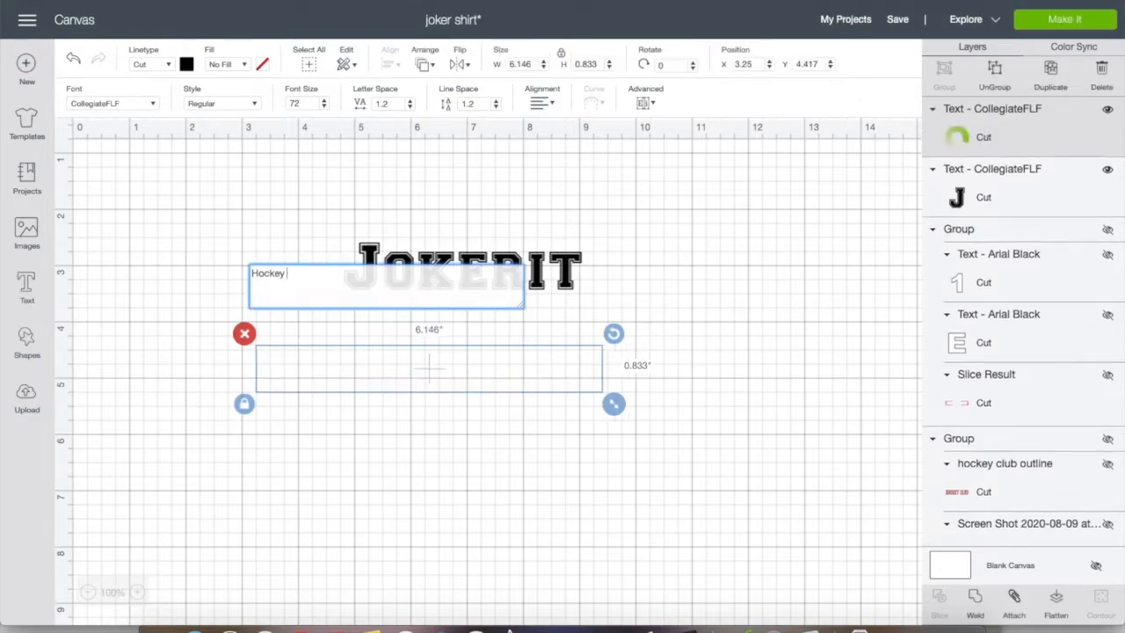
left_click(594, 378)
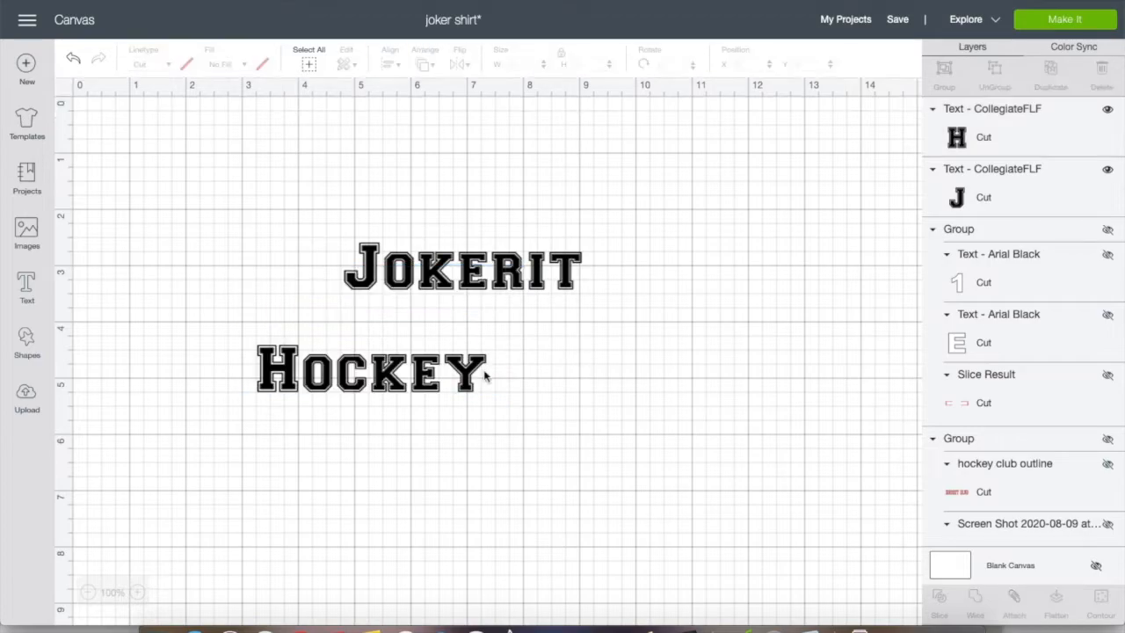
Add a separate text reading "Club" in CollegiateFLF and place it to the right of Hockey
left_click(27, 288)
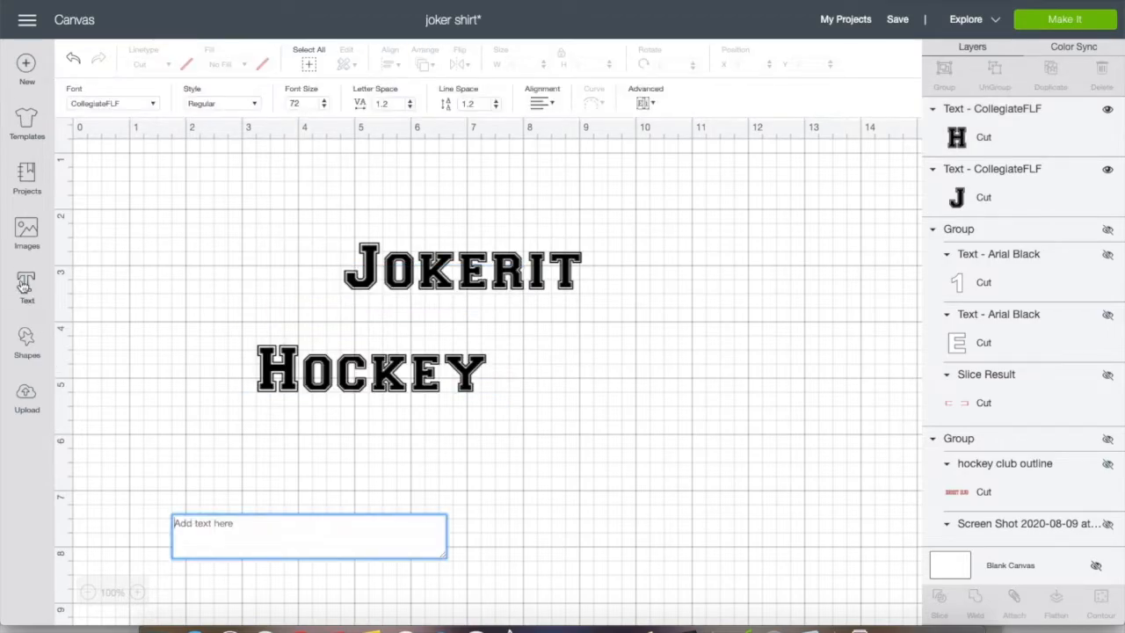
type("Club")
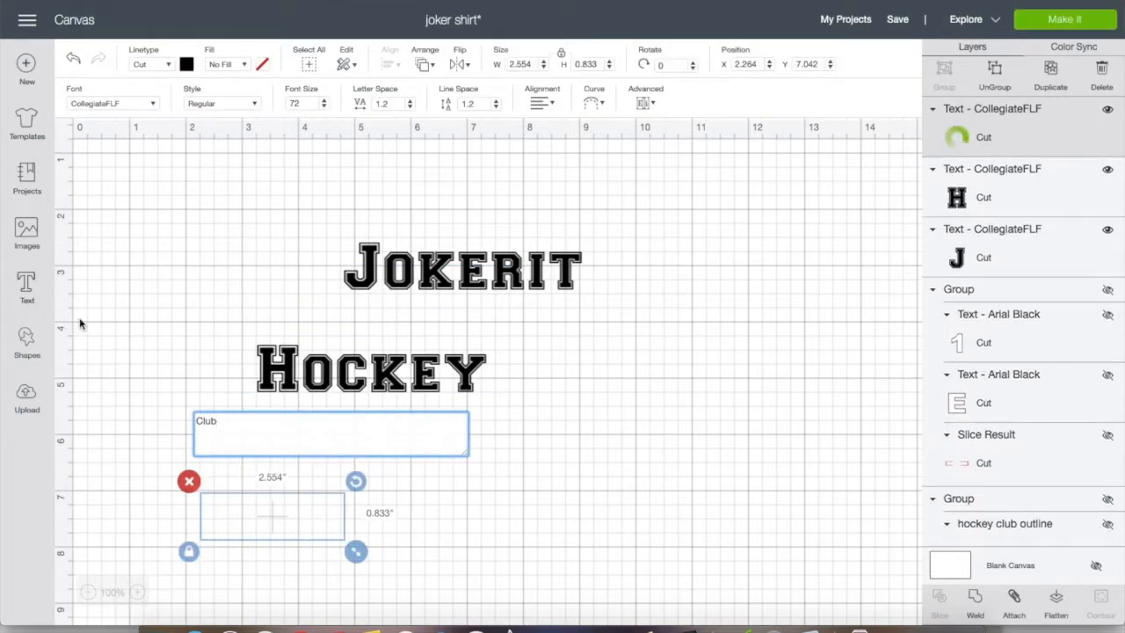
left_click_drag(252, 527, 594, 387)
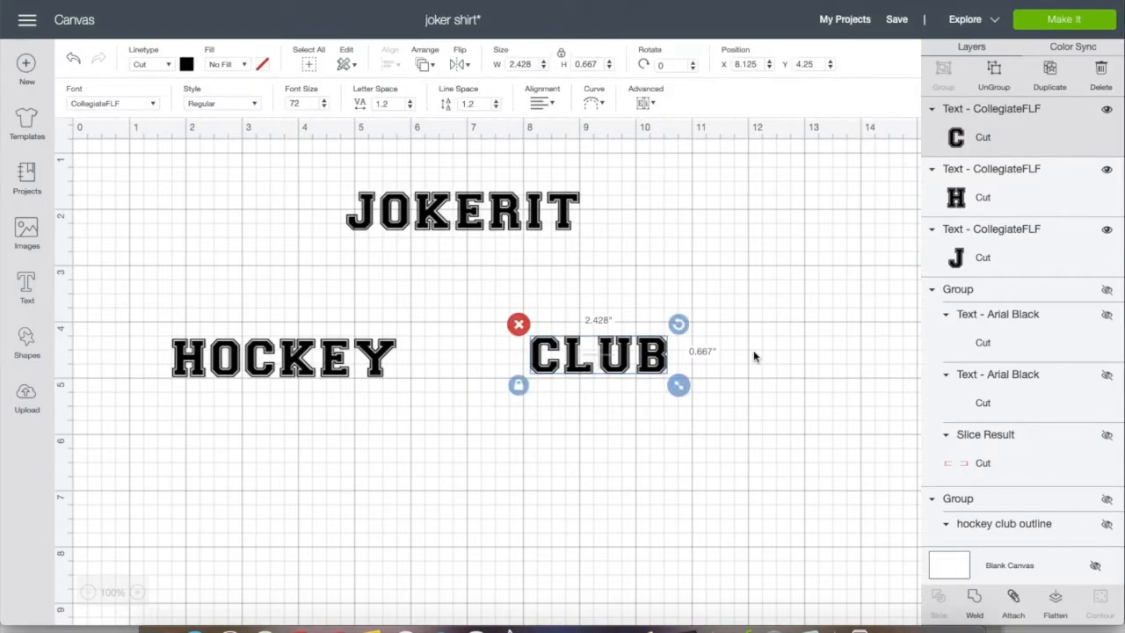
left_click(753, 355)
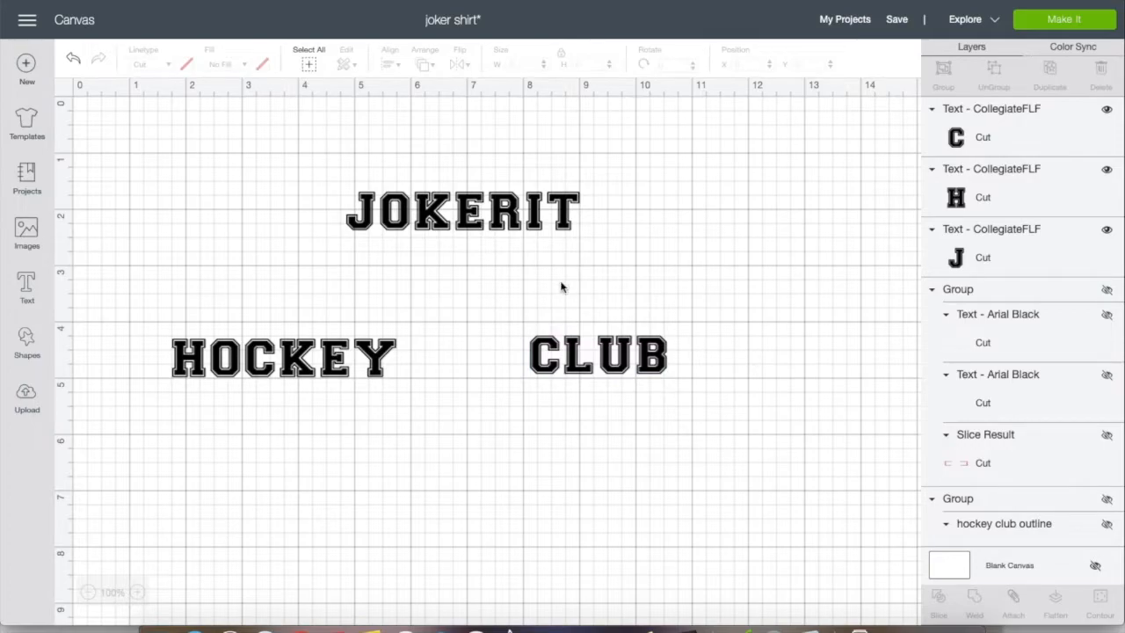
Unlock the Jokerit text's proportions, stretch it to about 10.3 by 3.8 inches and place it along the upper canvas
left_click(427, 216)
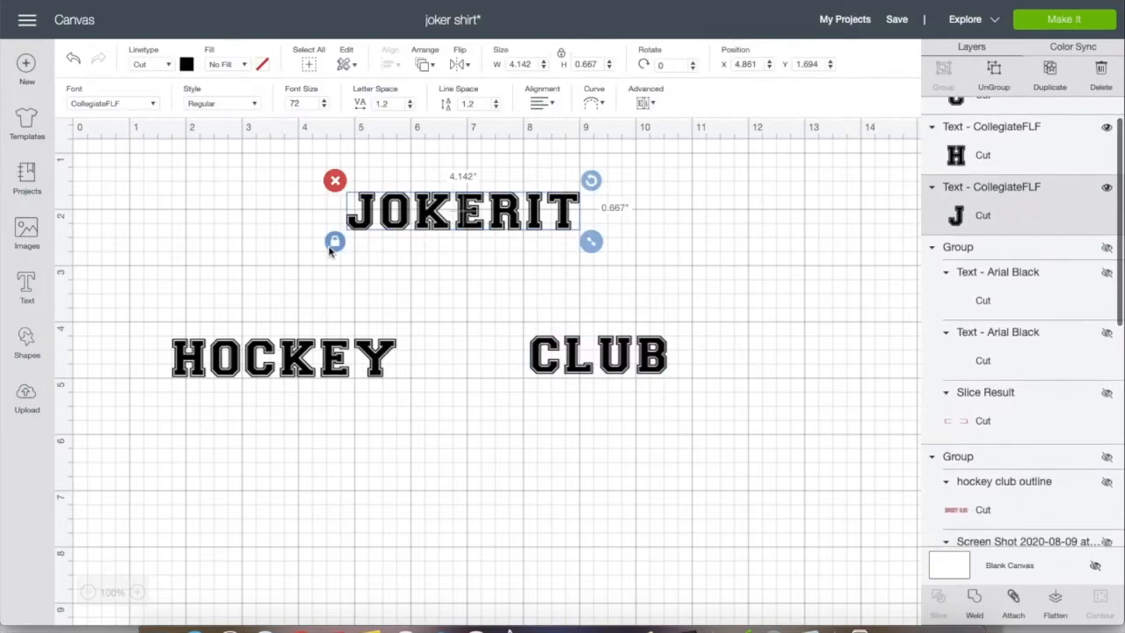
left_click_drag(591, 250, 883, 388)
left_click_drag(694, 286, 578, 252)
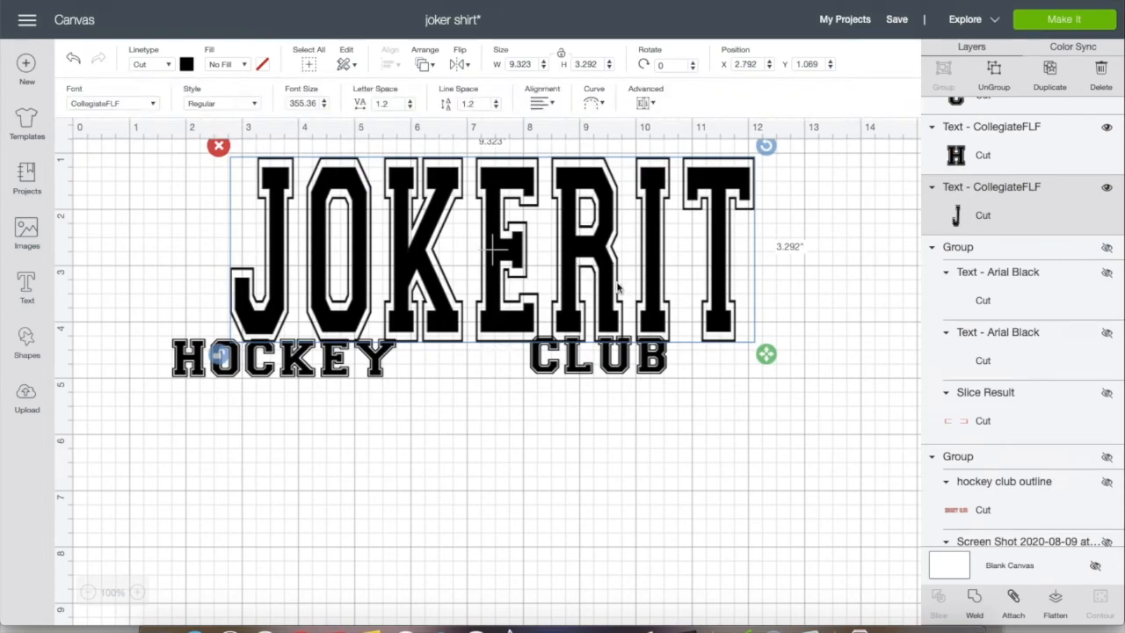
left_click_drag(766, 354, 820, 383)
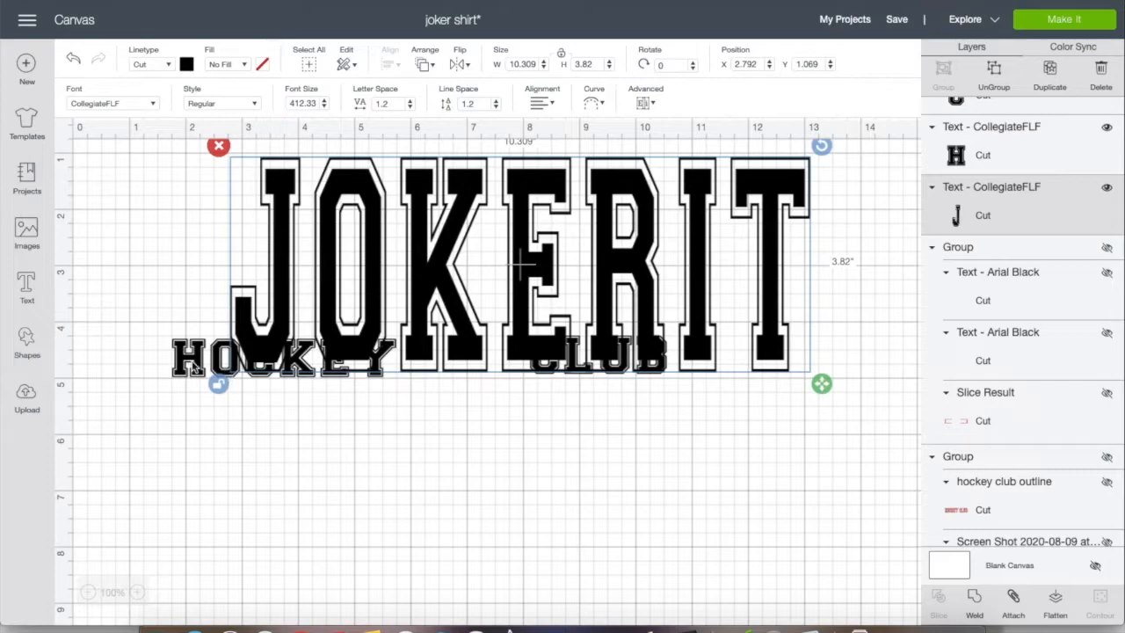
Move the Hockey text below Jokerit and stretch it without locked proportions to about 6.7 by 2.5 inches
left_click_drag(188, 395, 191, 507)
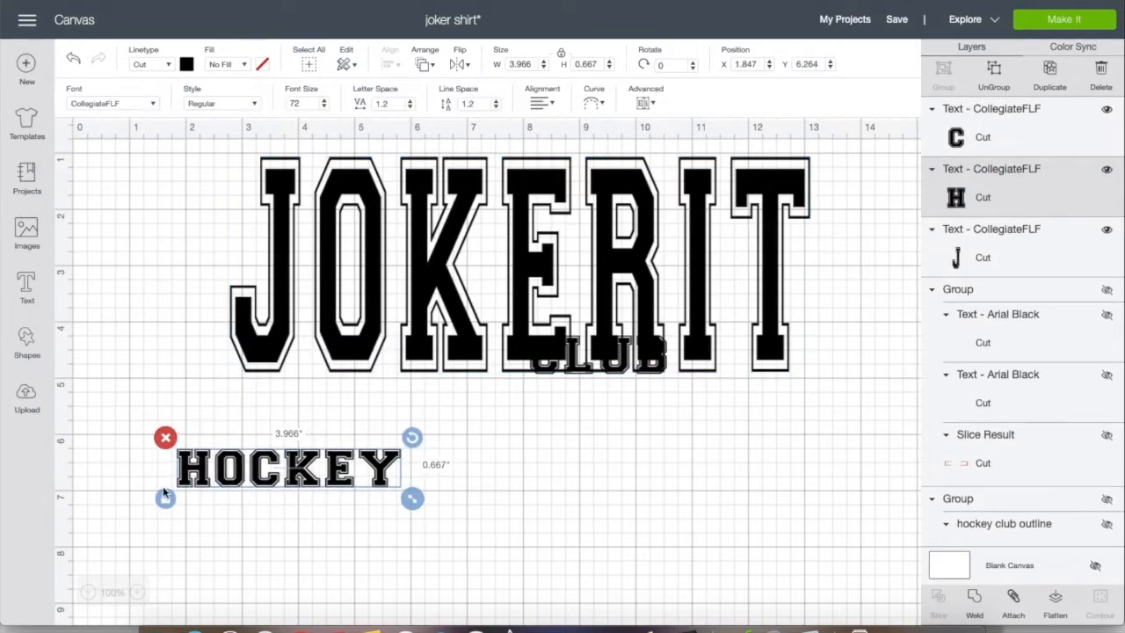
left_click_drag(411, 499, 565, 597)
left_click_drag(439, 522, 439, 472)
Move the Club text beside Hockey and stretch it with proportions unlocked to about 3.9 by 2.4 inches
left_click(585, 371)
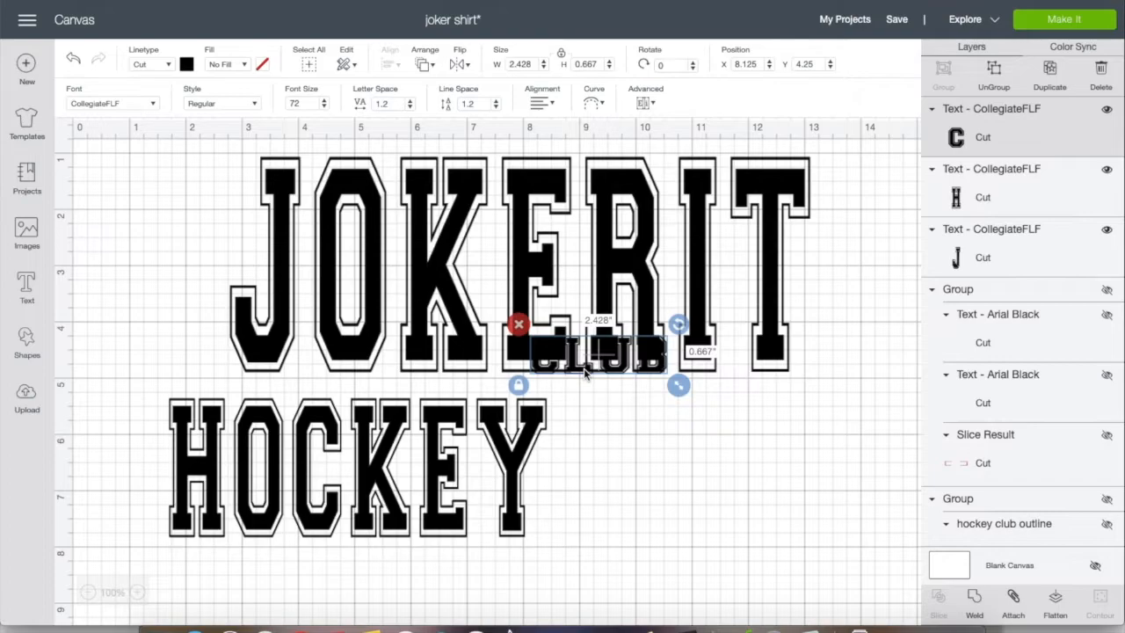
left_click_drag(590, 379, 652, 441)
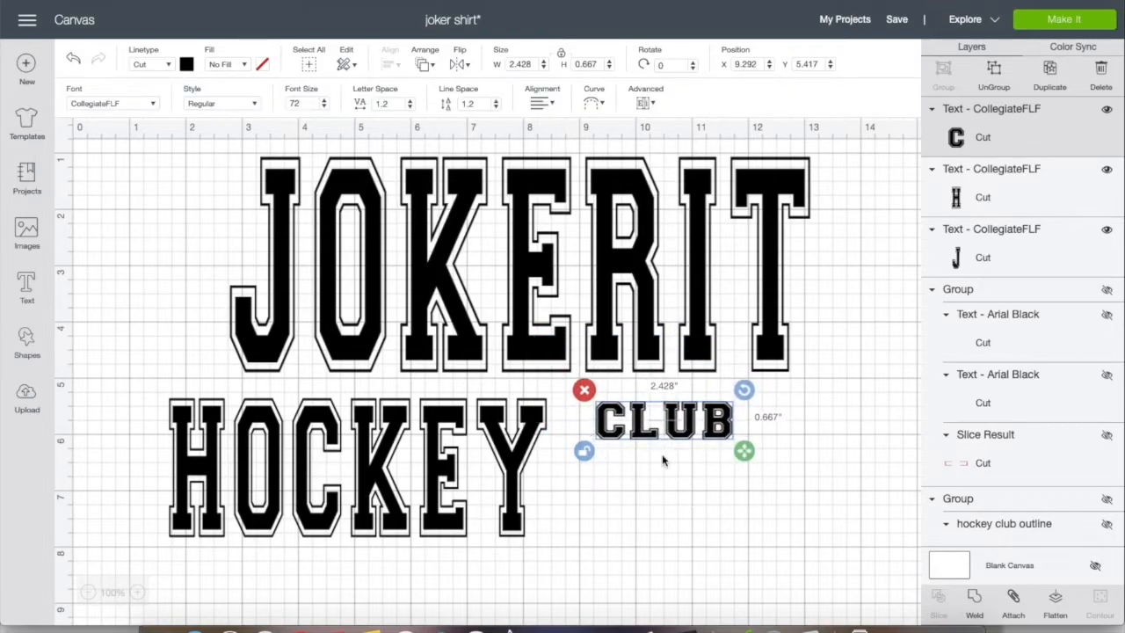
left_click_drag(744, 454, 826, 551)
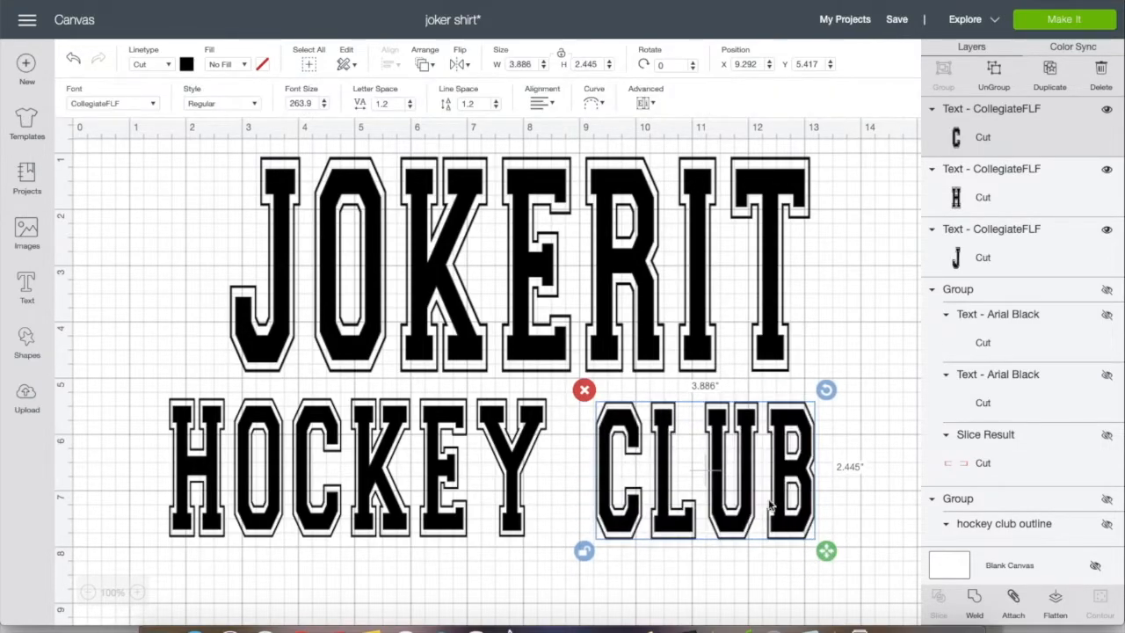
Shift Club and Hockey slightly down onto one line and raise Jokerit to widen the gap between the two lines
left_click_drag(722, 470, 720, 474)
left_click_drag(508, 457, 507, 466)
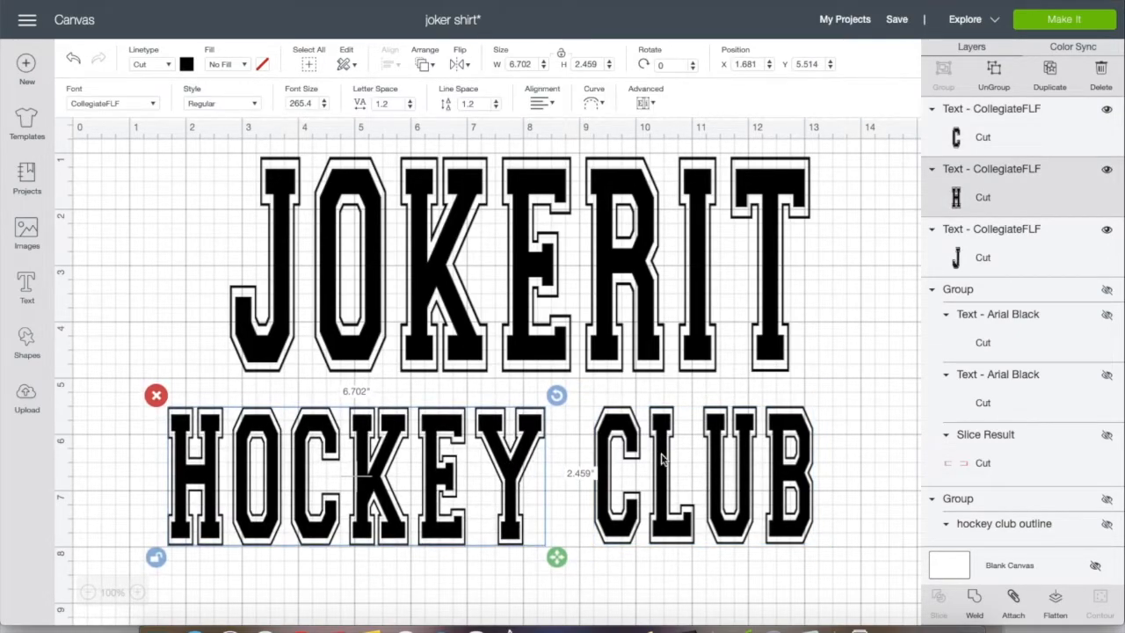
left_click(848, 391)
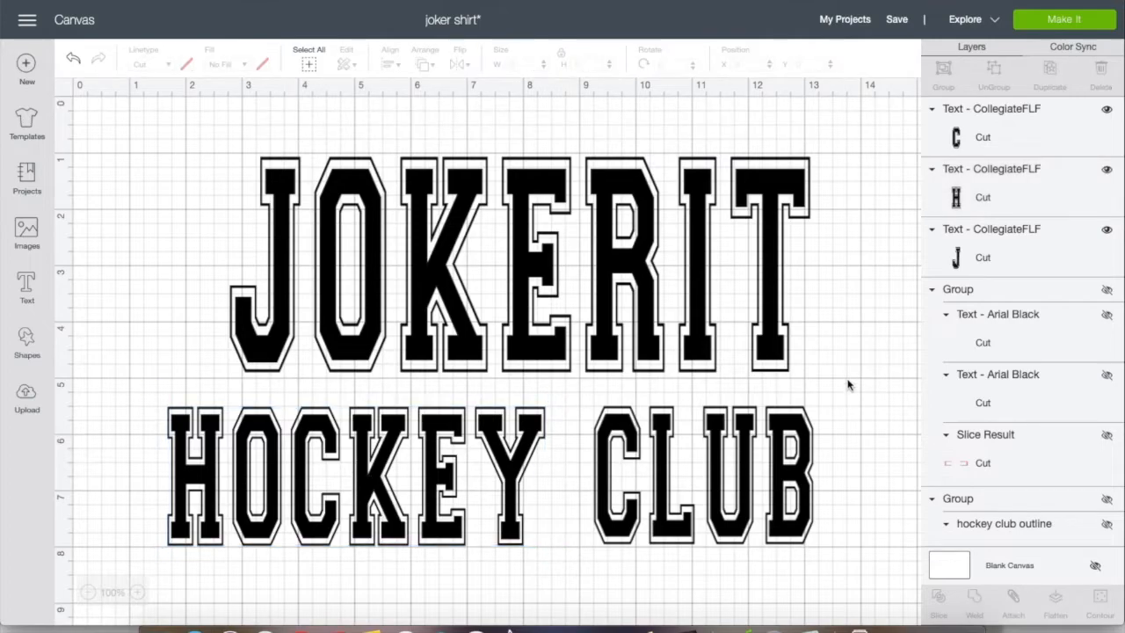
left_click_drag(700, 283, 721, 256)
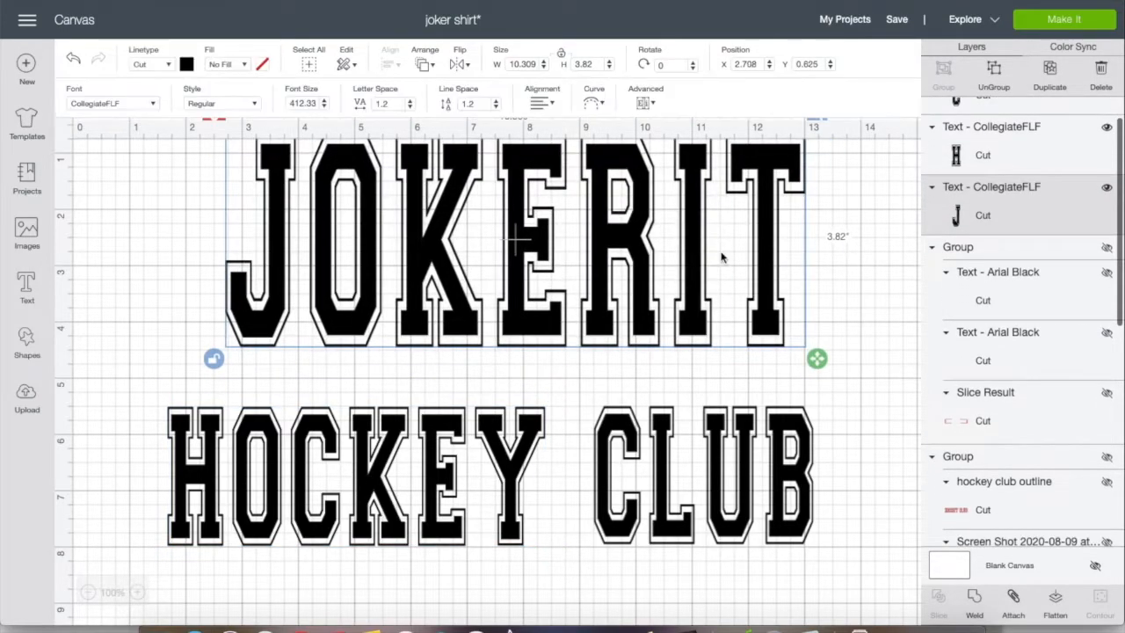
left_click(836, 257)
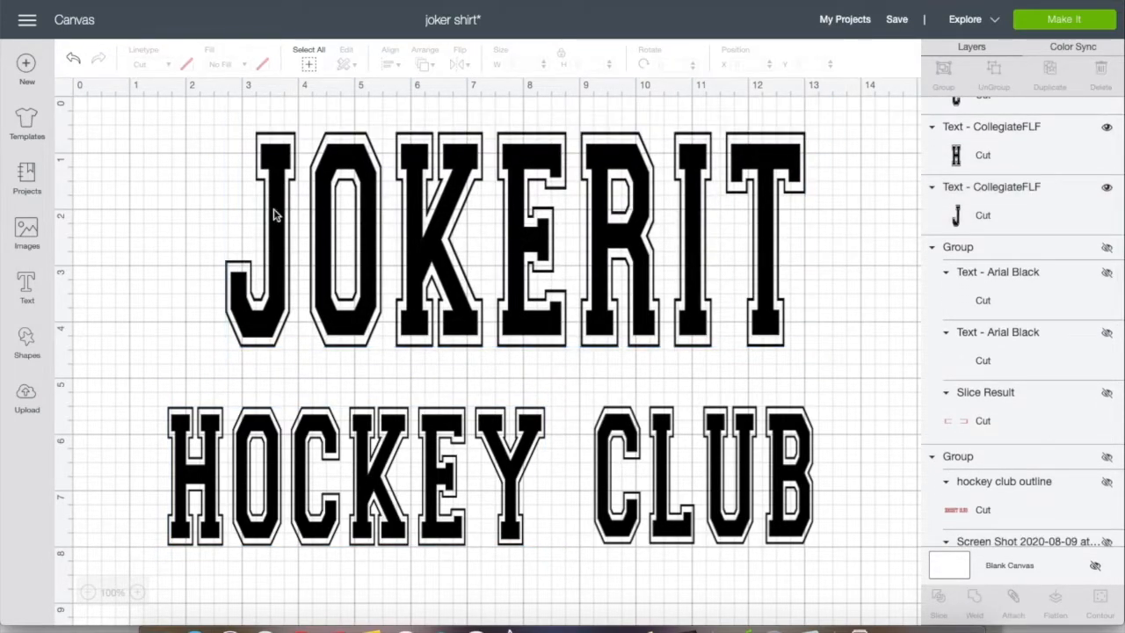
Turn off the canvas grid in the settings and capture a screenshot of the Hockey Club text area
left_click(27, 19)
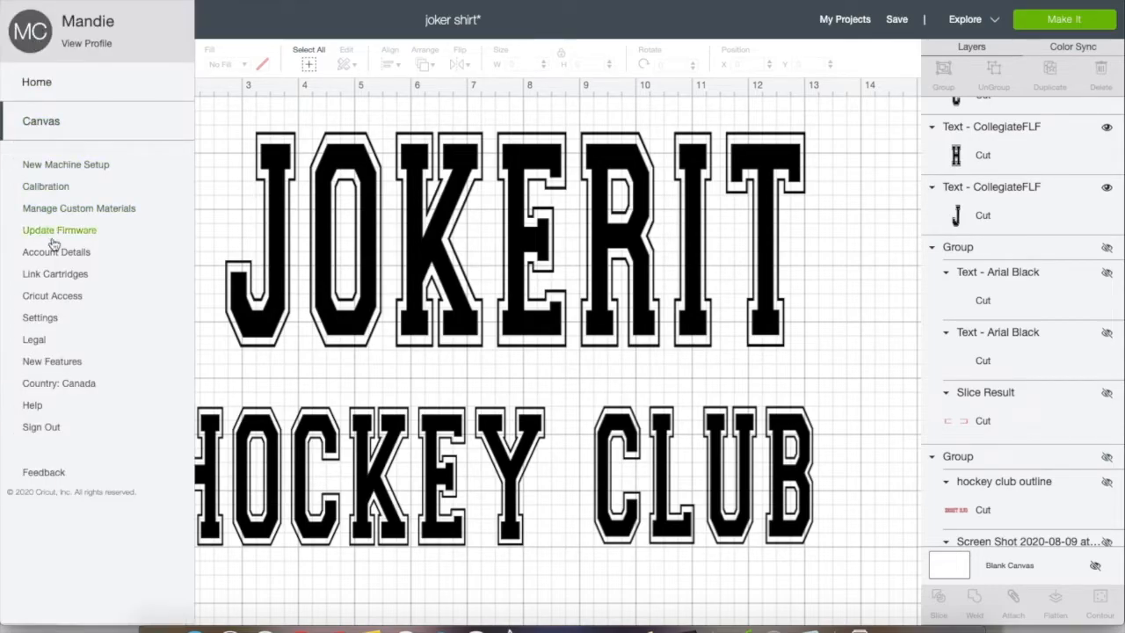
left_click(40, 317)
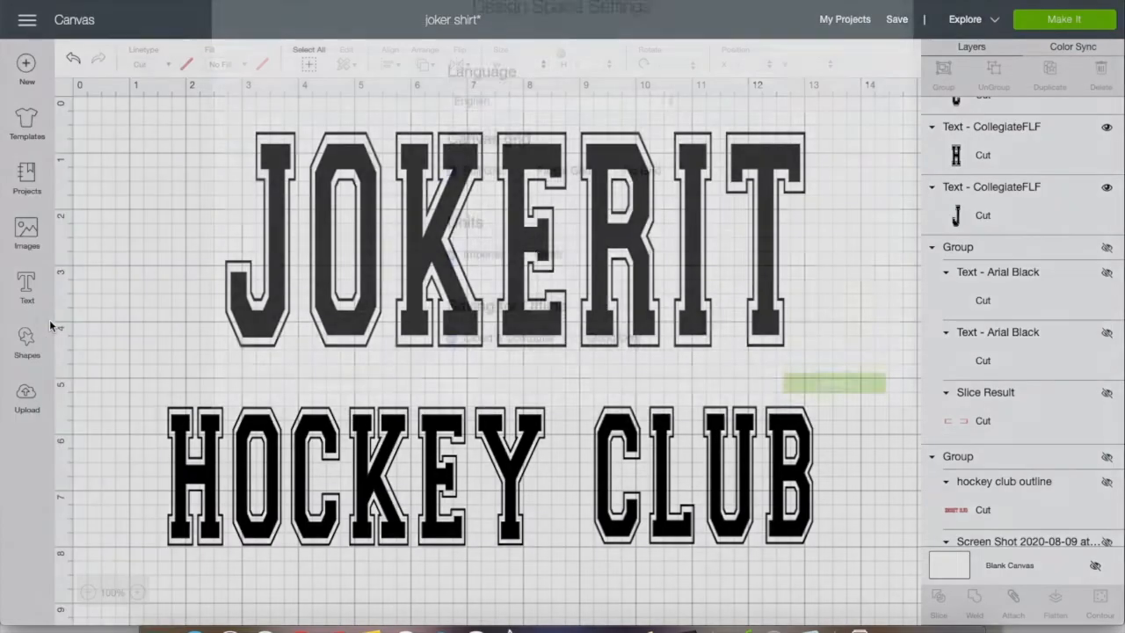
left_click(613, 231)
left_click(807, 450)
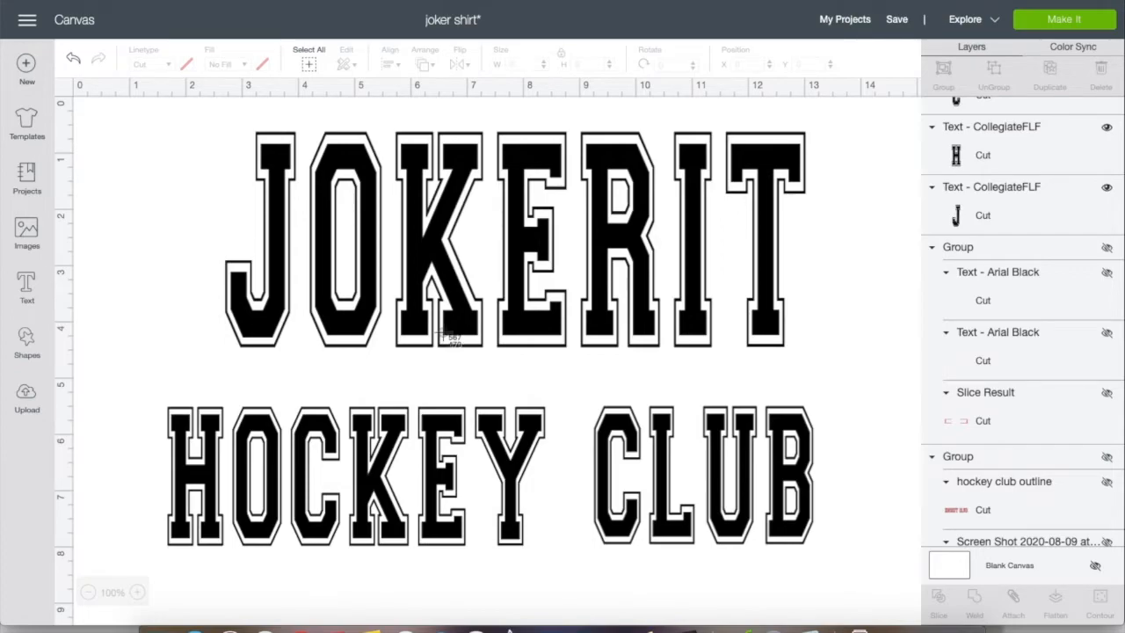
left_click_drag(152, 381, 845, 565)
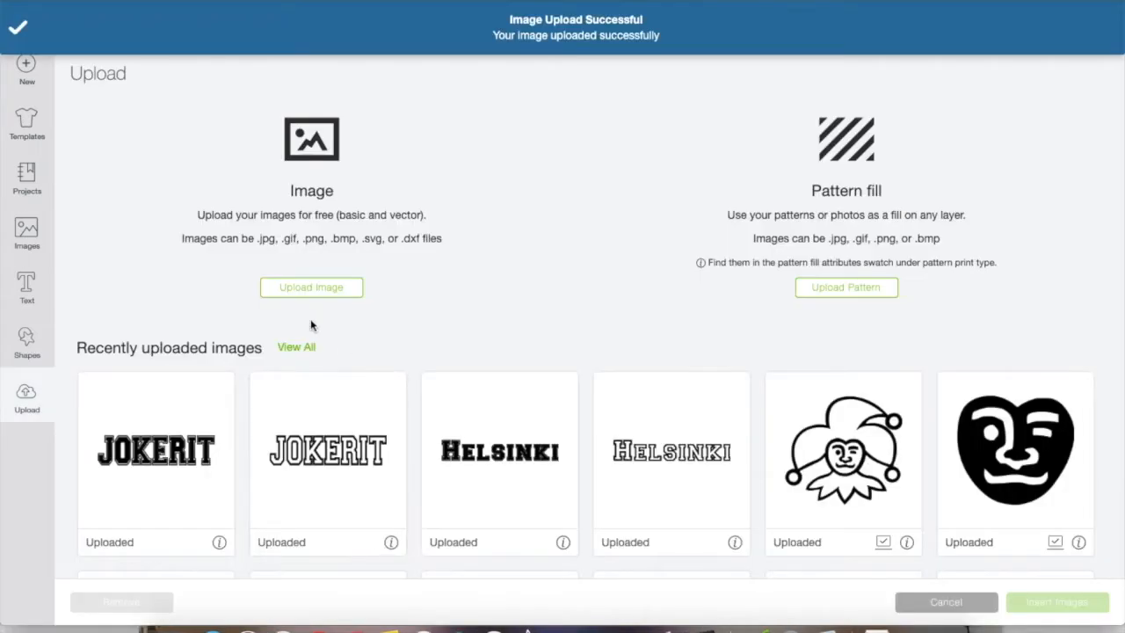
Upload the Hockey Club screenshot taken at 10.30.05 PM from the Desktop as a Complex image
left_click(311, 288)
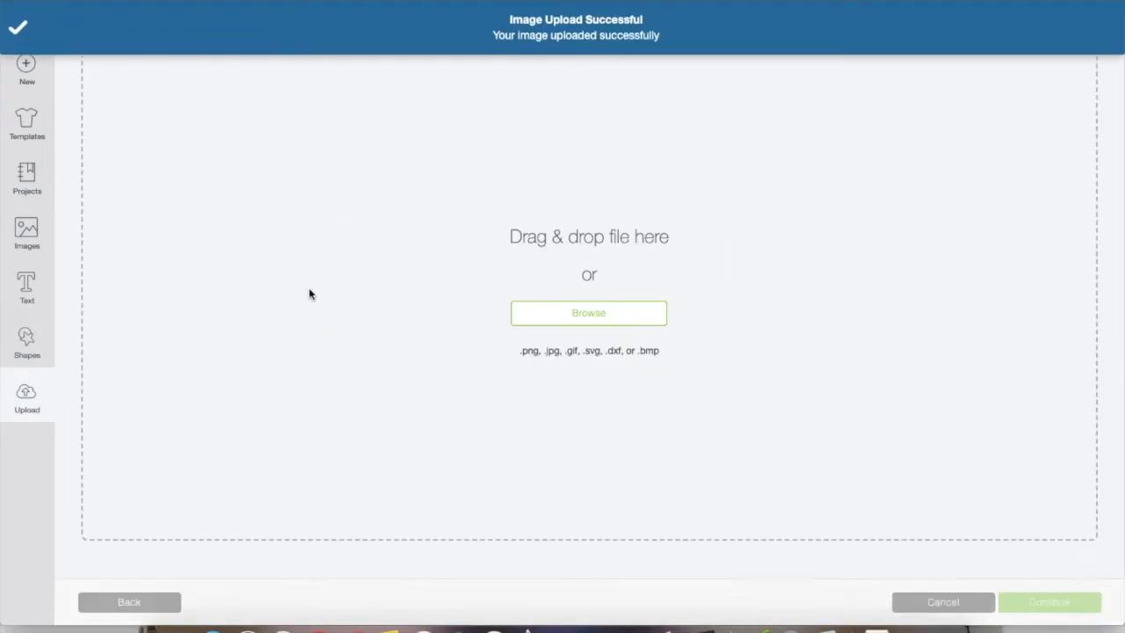
left_click(540, 322)
scroll(433, 249, "down", 1)
double_click(426, 297)
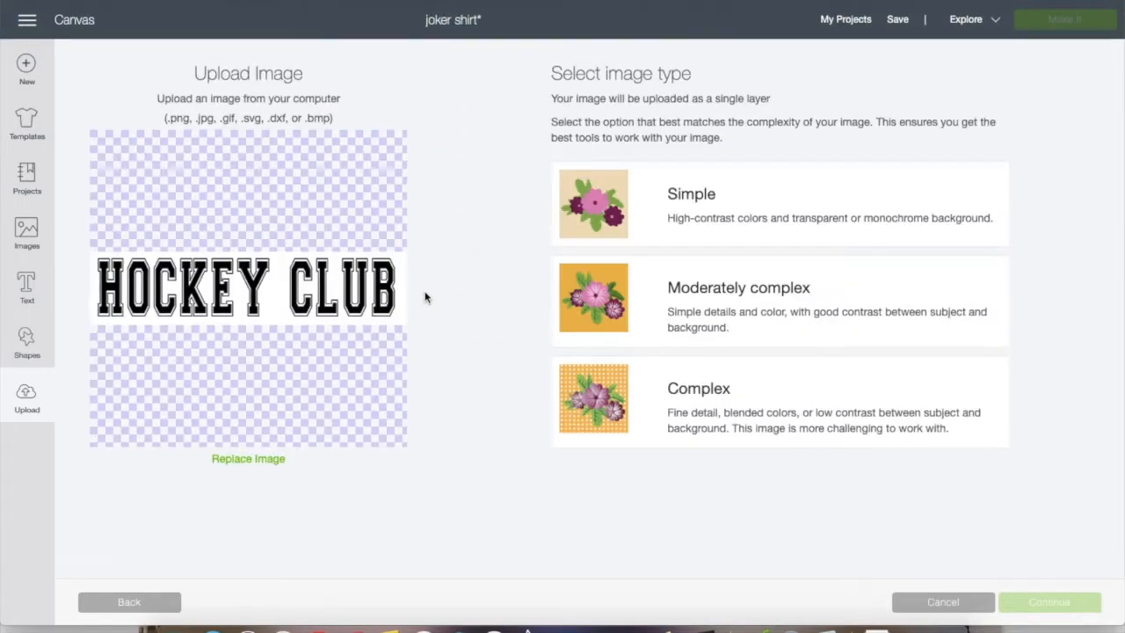
left_click(710, 423)
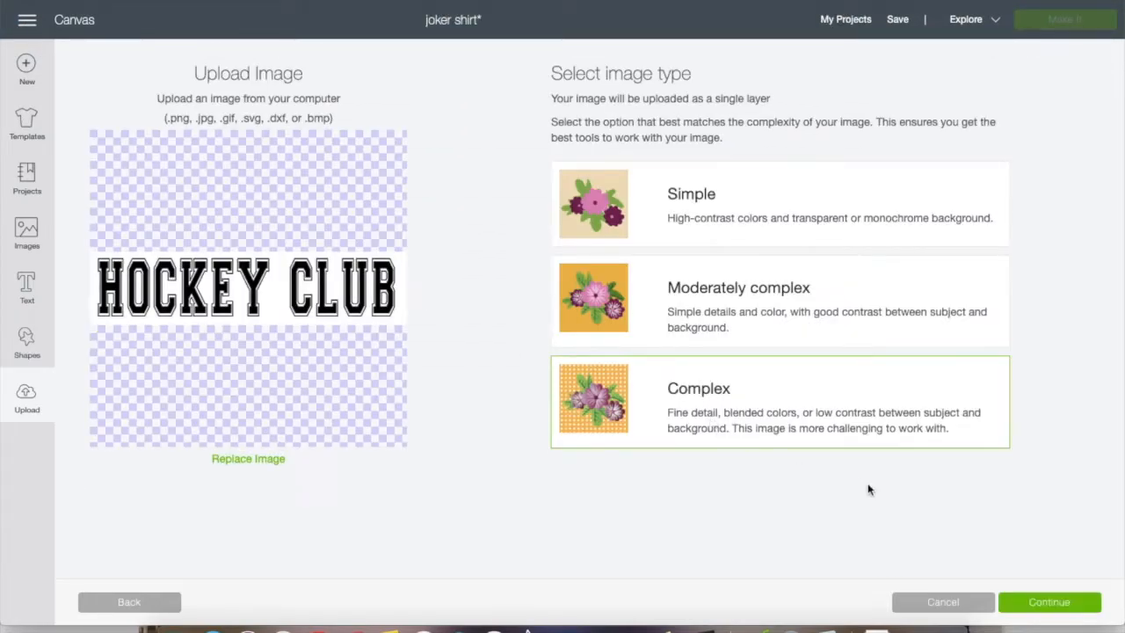
left_click(1054, 605)
Erase the background and the black fill of every Hockey Club letter, leaving only the outlines, and preview the image
left_click(743, 343)
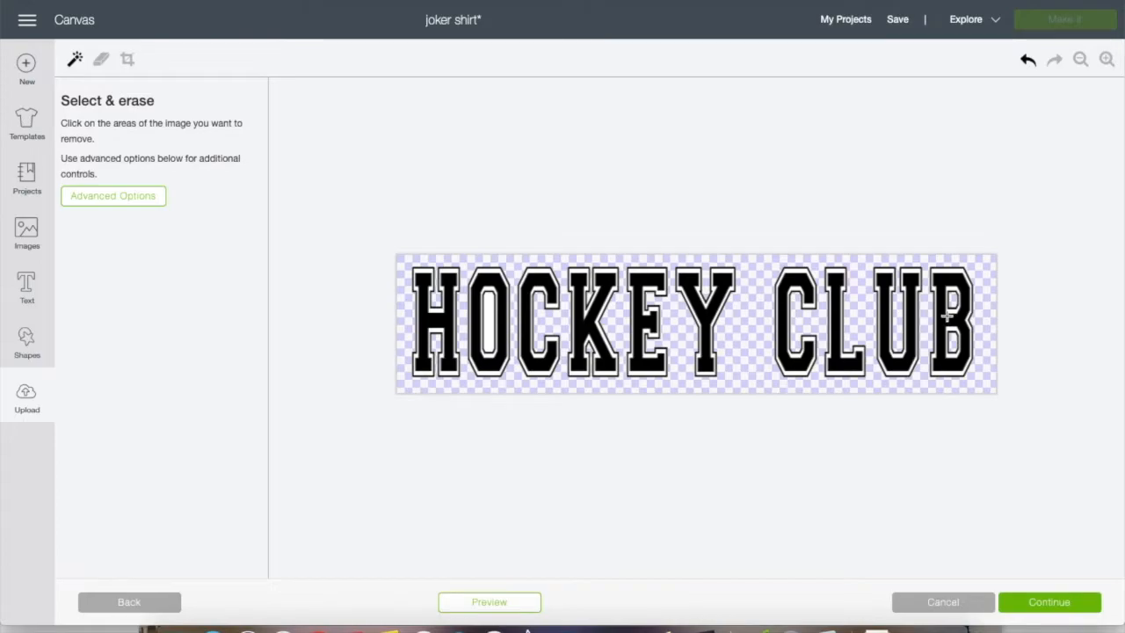
left_click(938, 323)
left_click(911, 322)
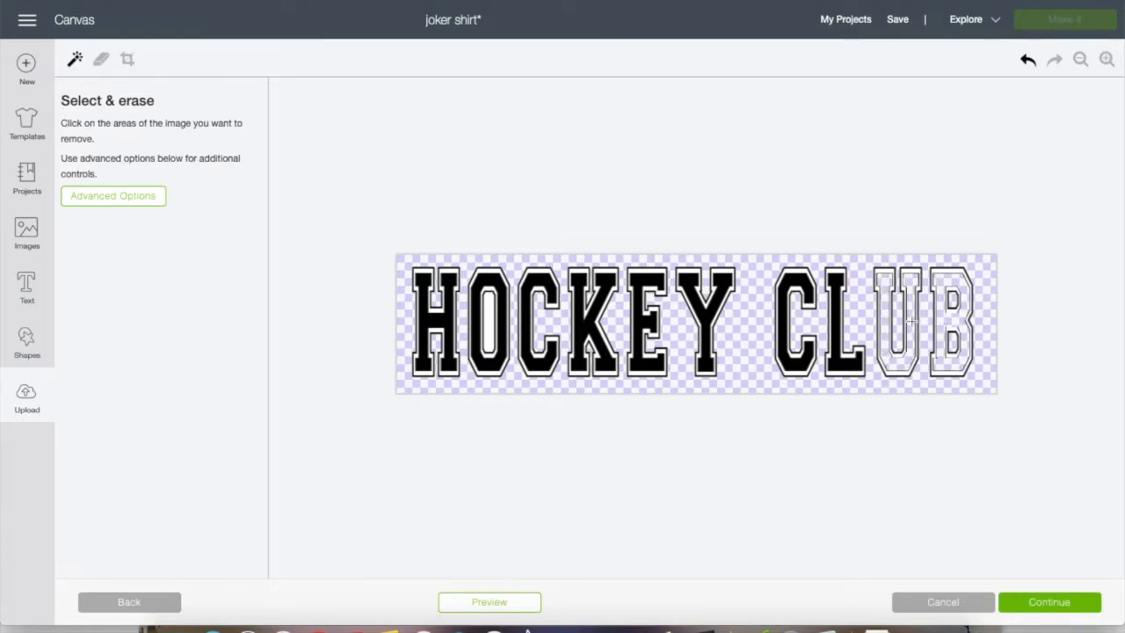
left_click(837, 325)
left_click(786, 316)
left_click(721, 304)
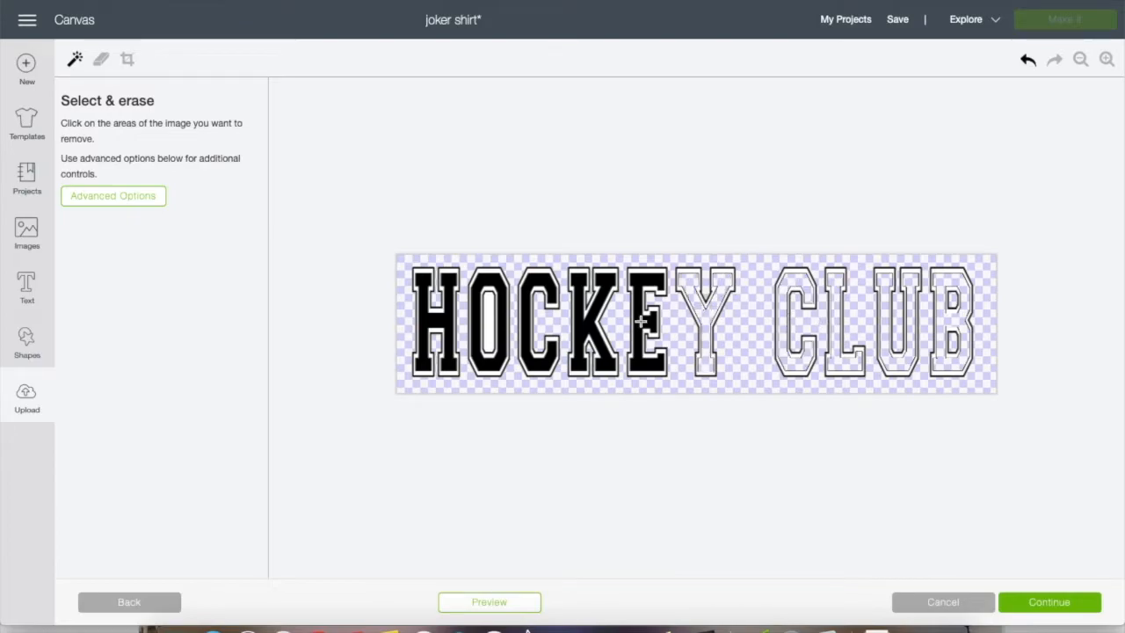
left_click(641, 322)
left_click(586, 321)
left_click(525, 299)
left_click(497, 321)
left_click(445, 323)
left_click(515, 604)
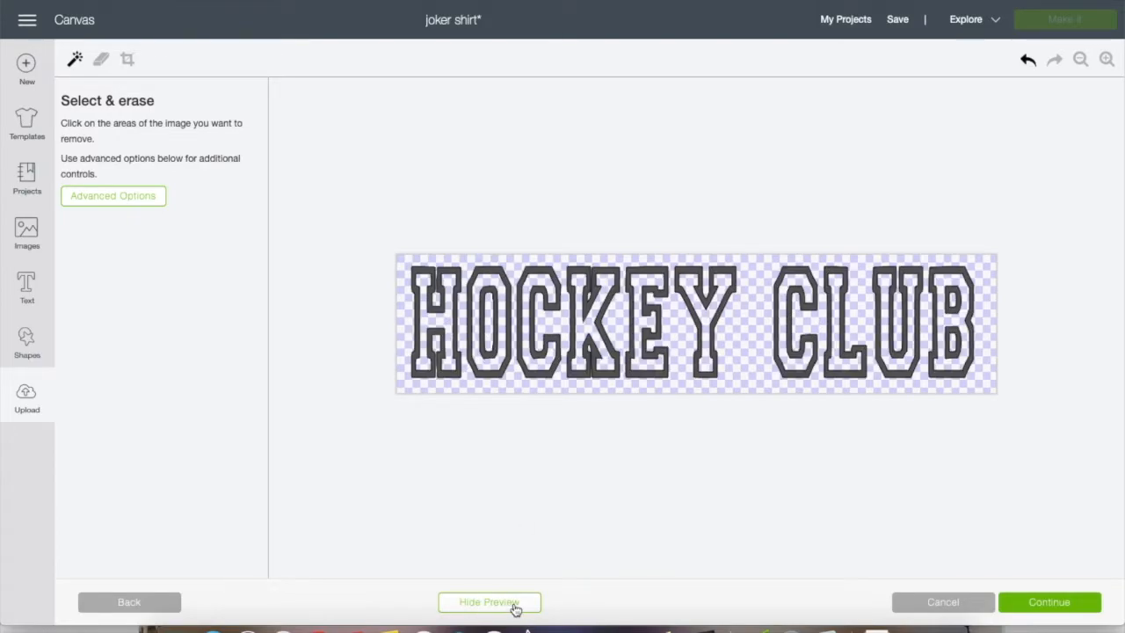
Name the image "hockey club outline" and save it as a Cut image
left_click(1024, 604)
left_click_drag(932, 167, 1118, 173)
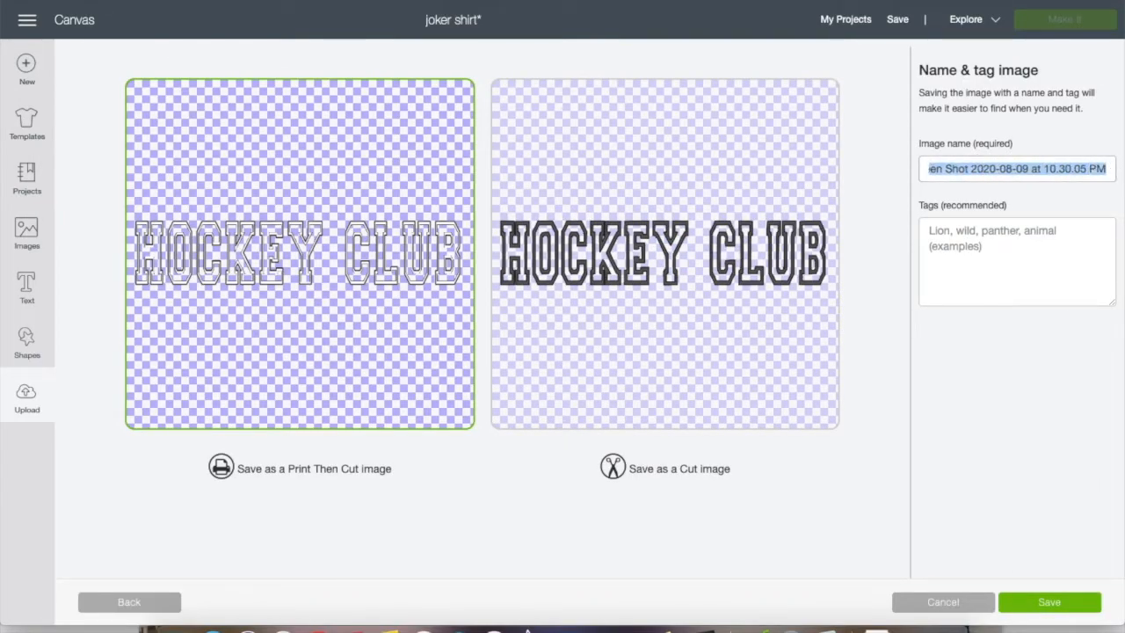
type("hok")
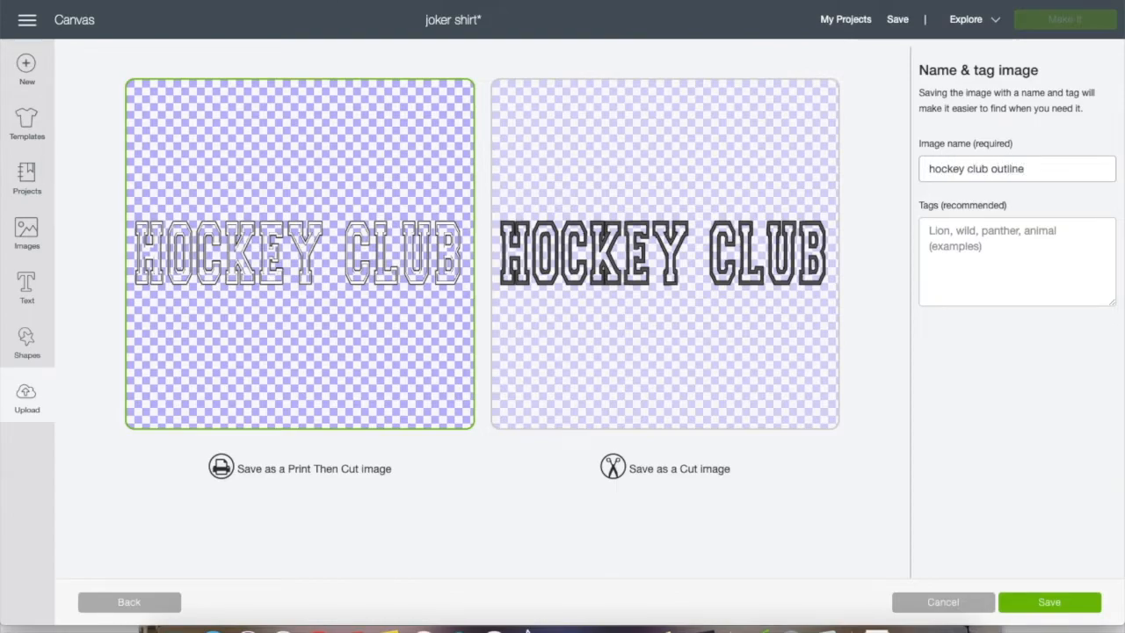
left_click(742, 324)
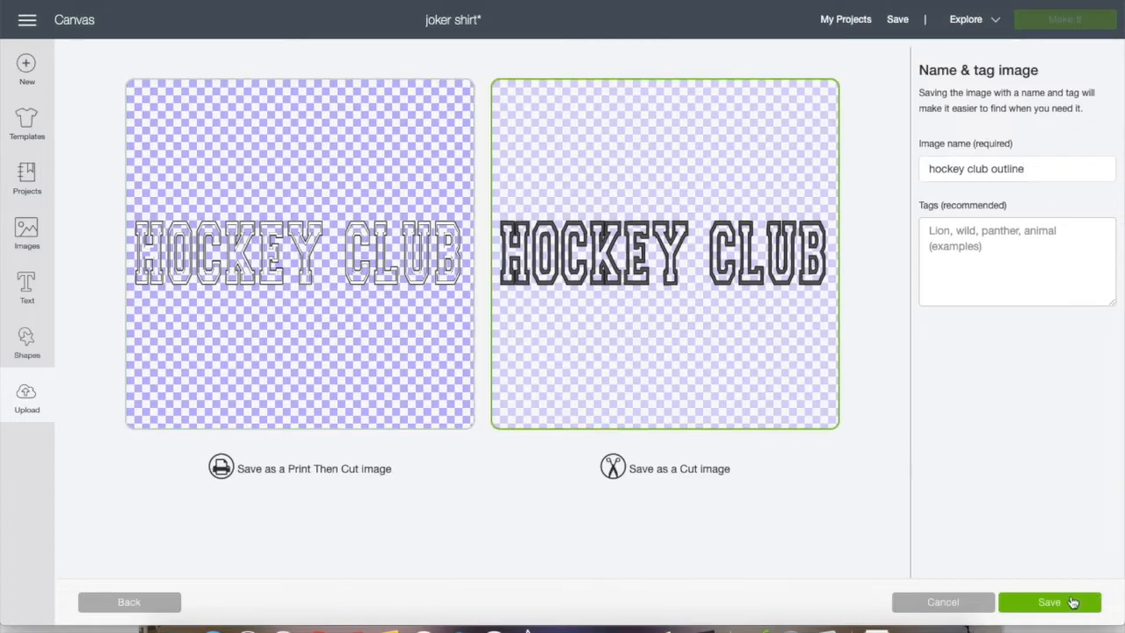
left_click(1072, 601)
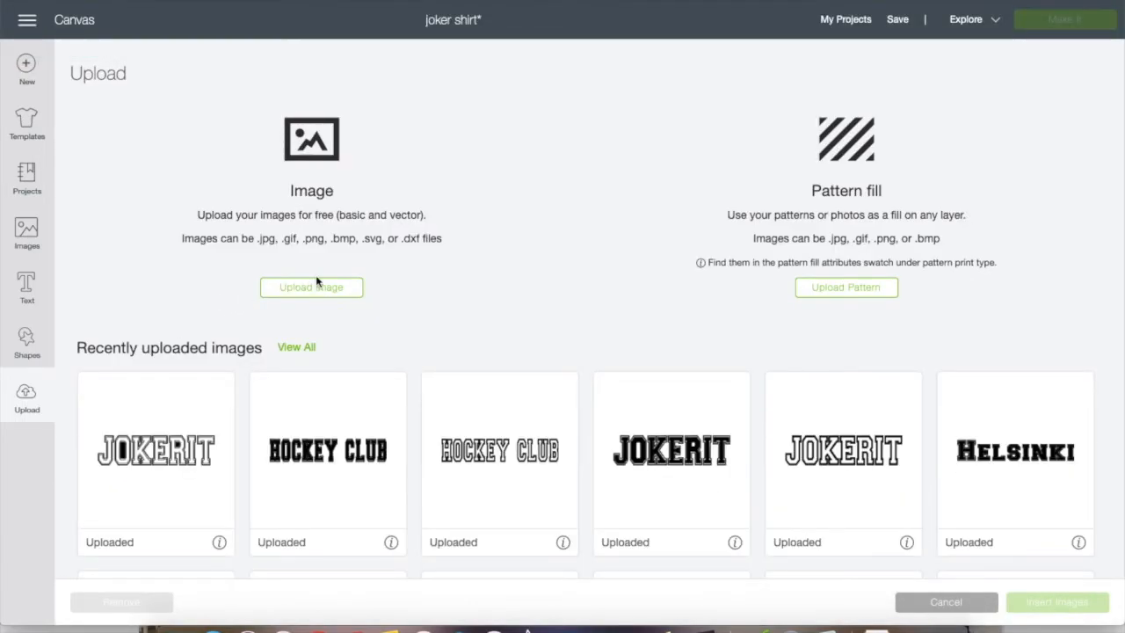
Upload the same 10.30.05 PM Hockey Club screenshot a second time as a Complex image
left_click(308, 290)
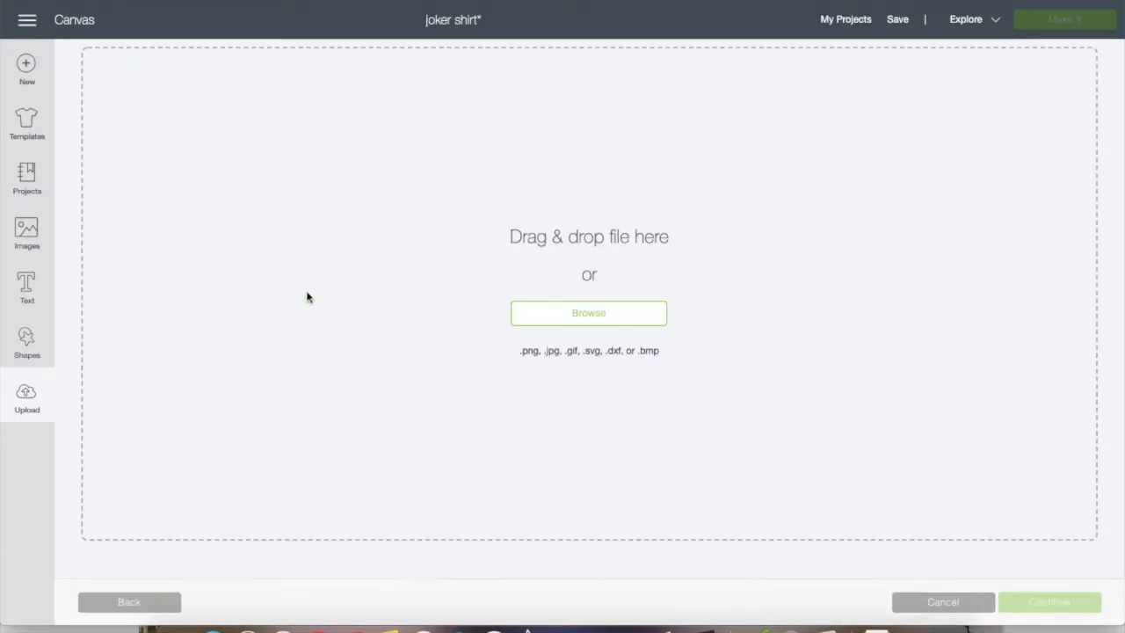
left_click(589, 314)
scroll(451, 306, "down", 1)
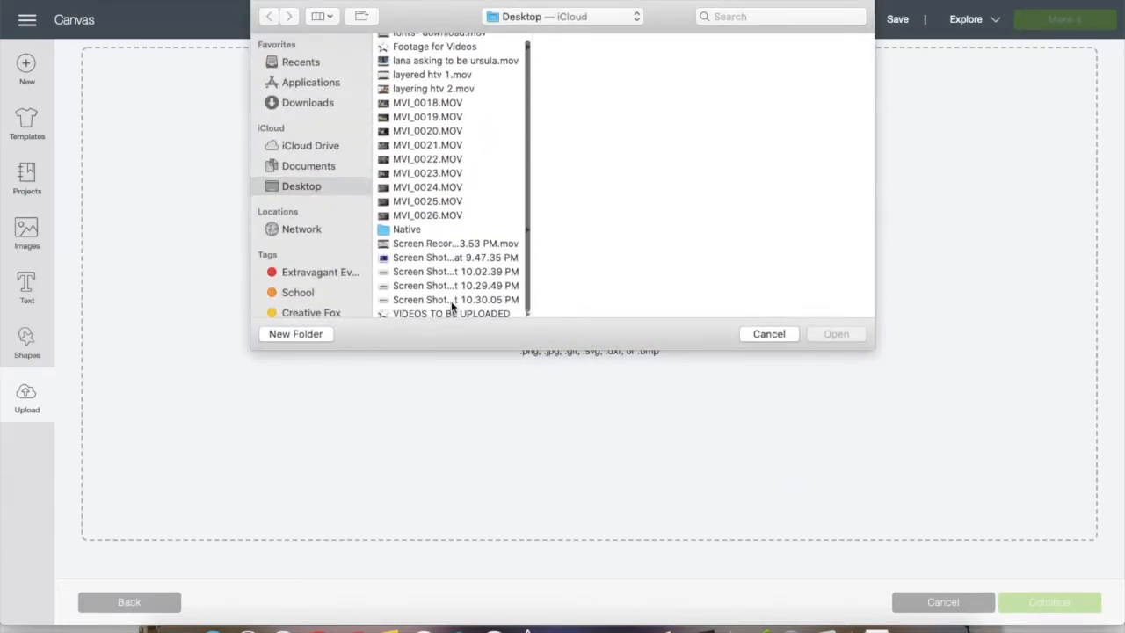
double_click(450, 295)
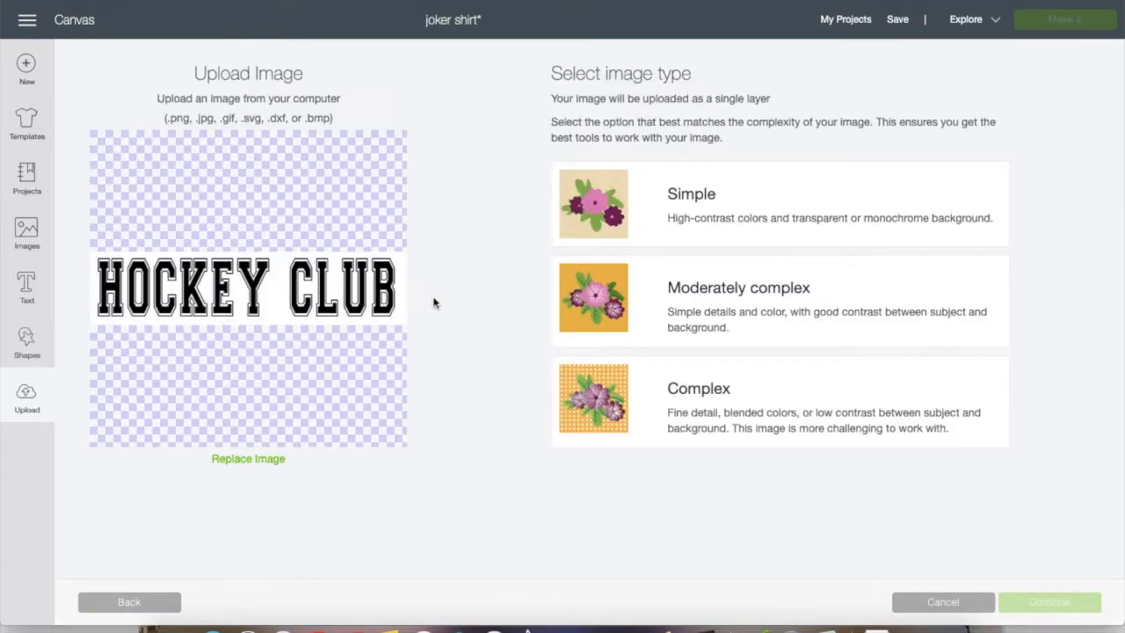
left_click(710, 386)
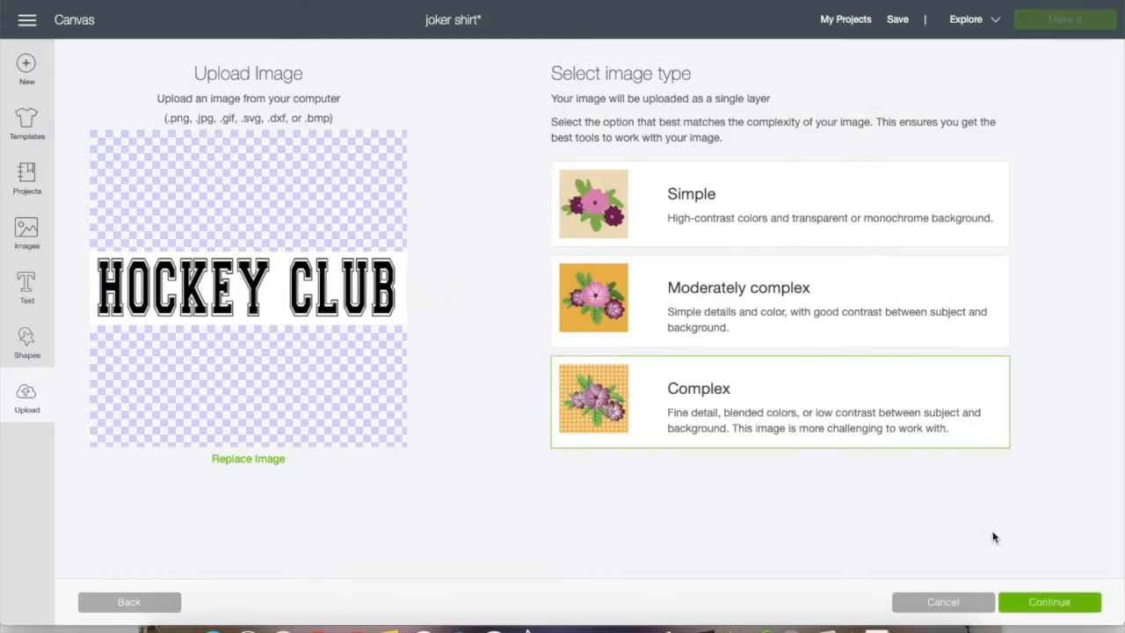
left_click(1032, 601)
Erase only the background around the Hockey Club letters, preview the image and save it as a Cut image
left_click(748, 349)
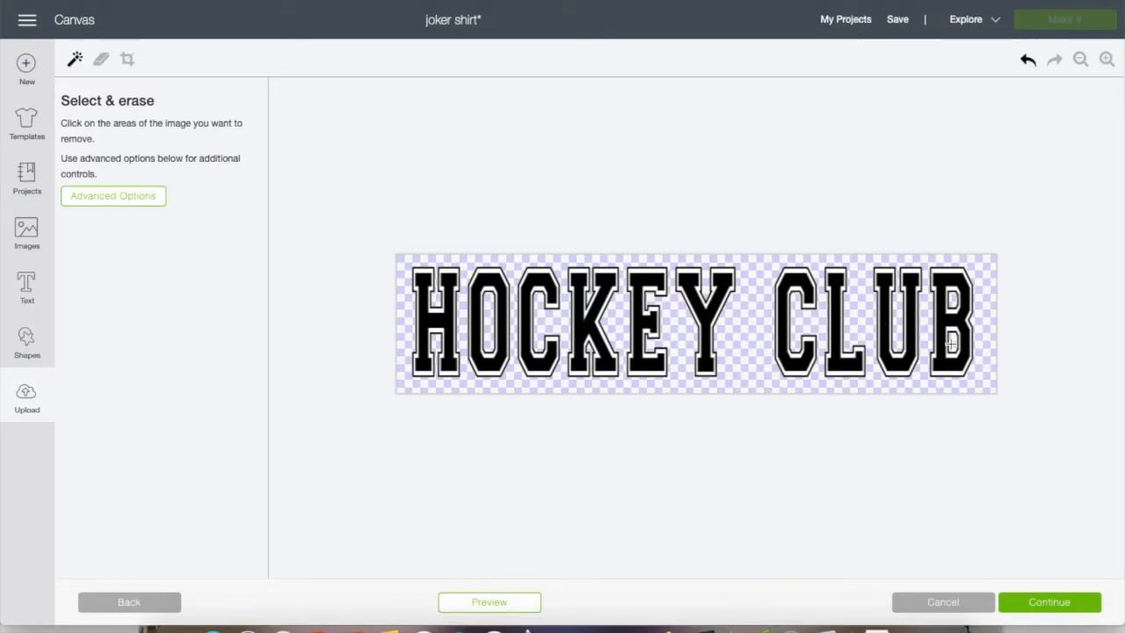
left_click(505, 605)
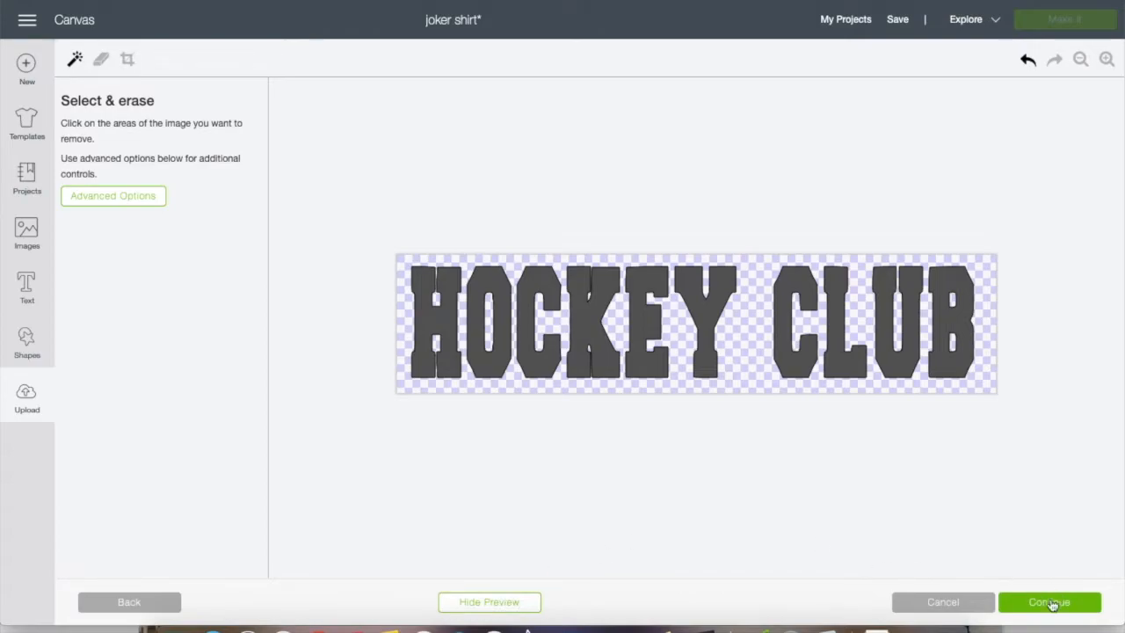
left_click(1050, 604)
left_click(725, 350)
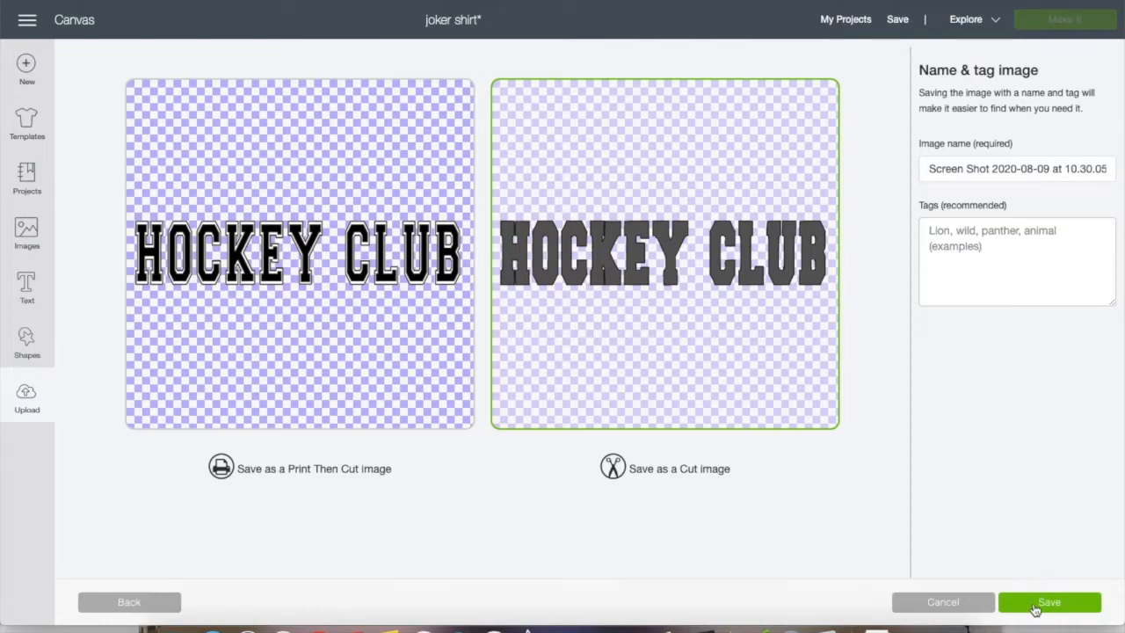
left_click(1037, 604)
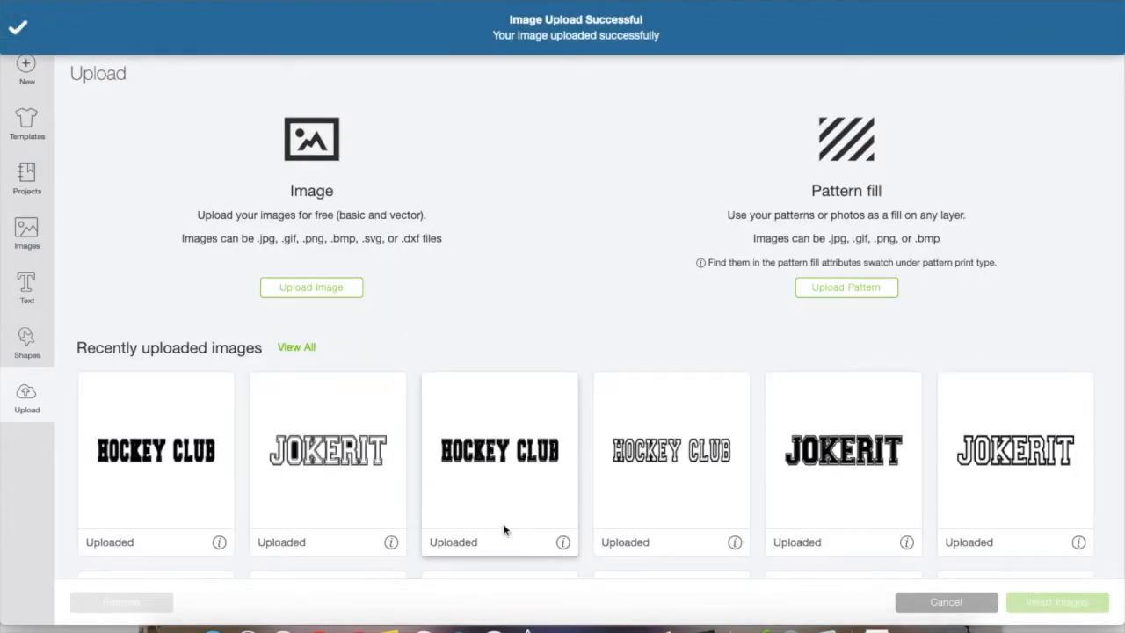
Insert the newly uploaded solid Hockey Club image and the hockey club outline image onto the canvas
left_click(185, 462)
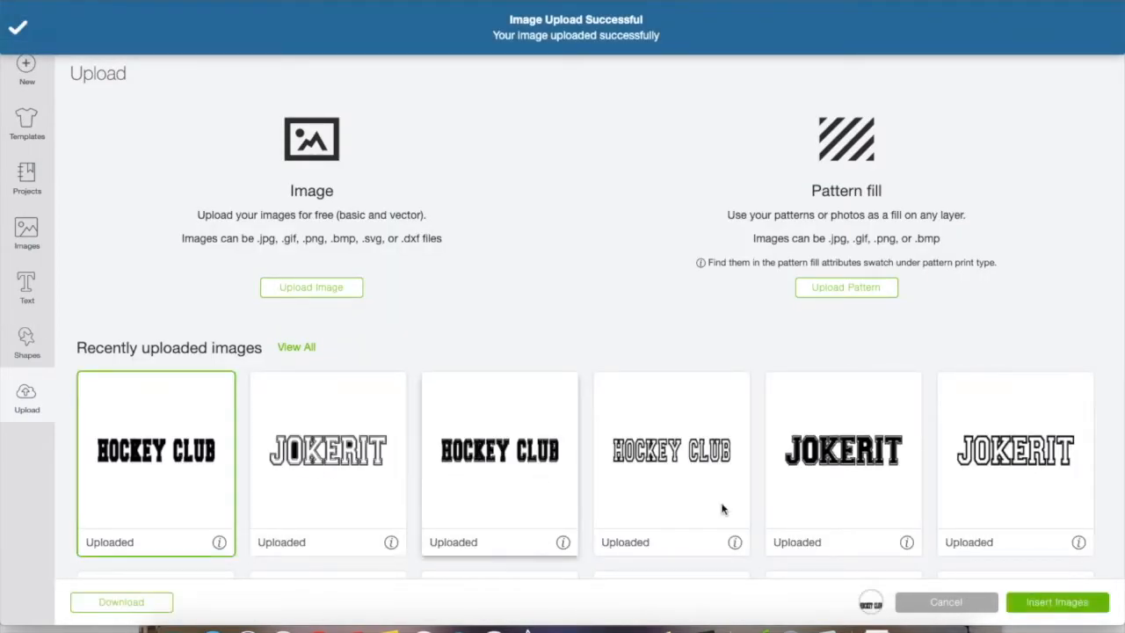
left_click(1057, 603)
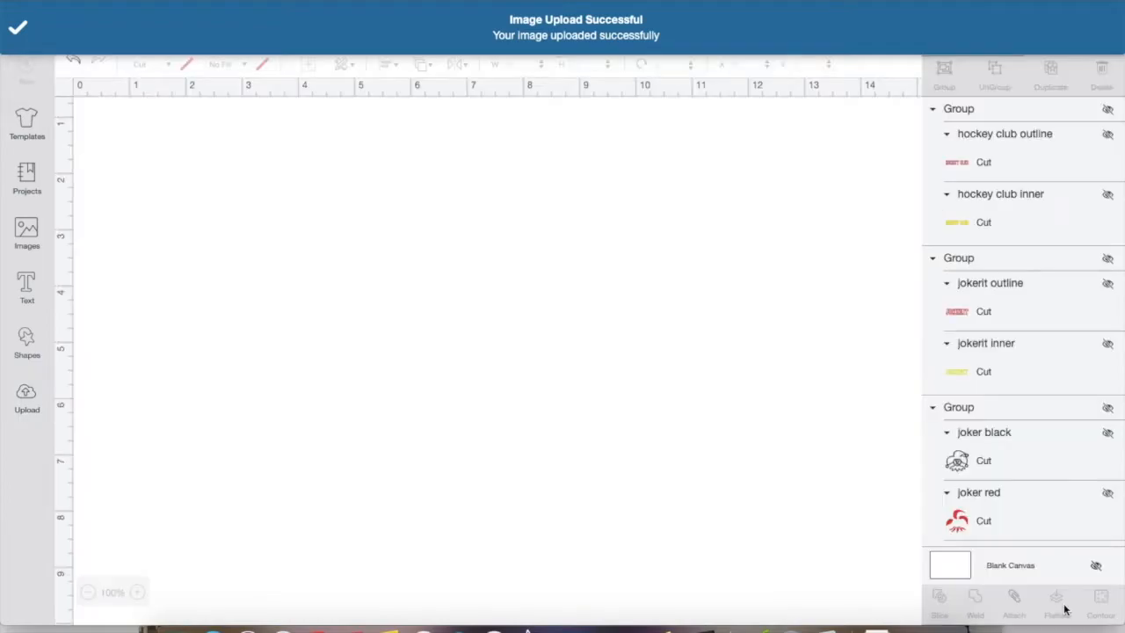
left_click(26, 397)
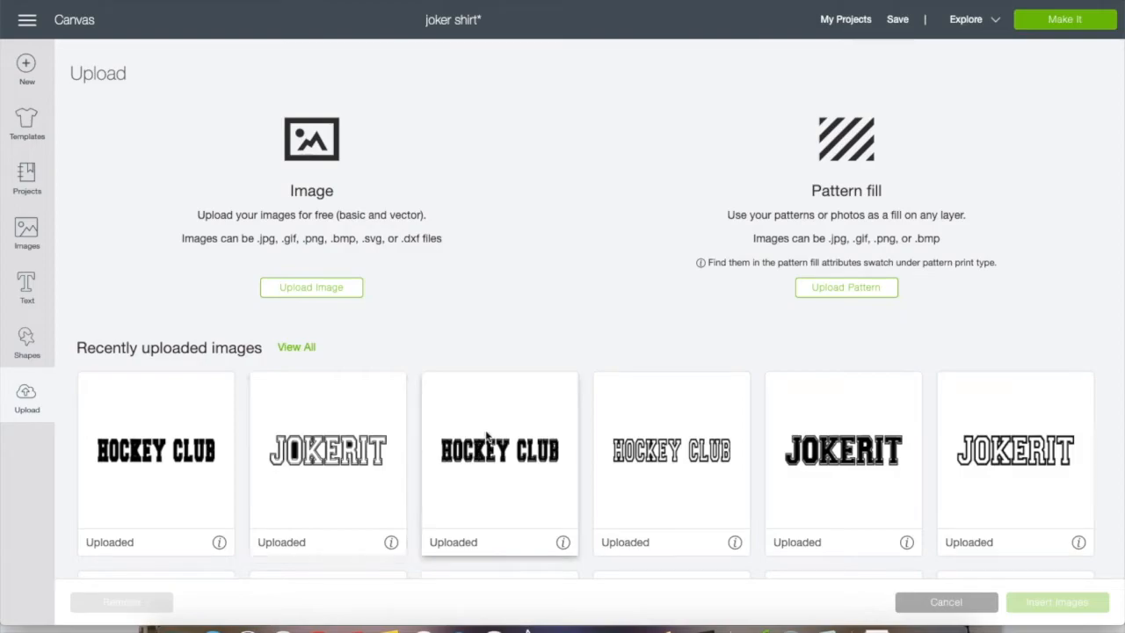
left_click(682, 450)
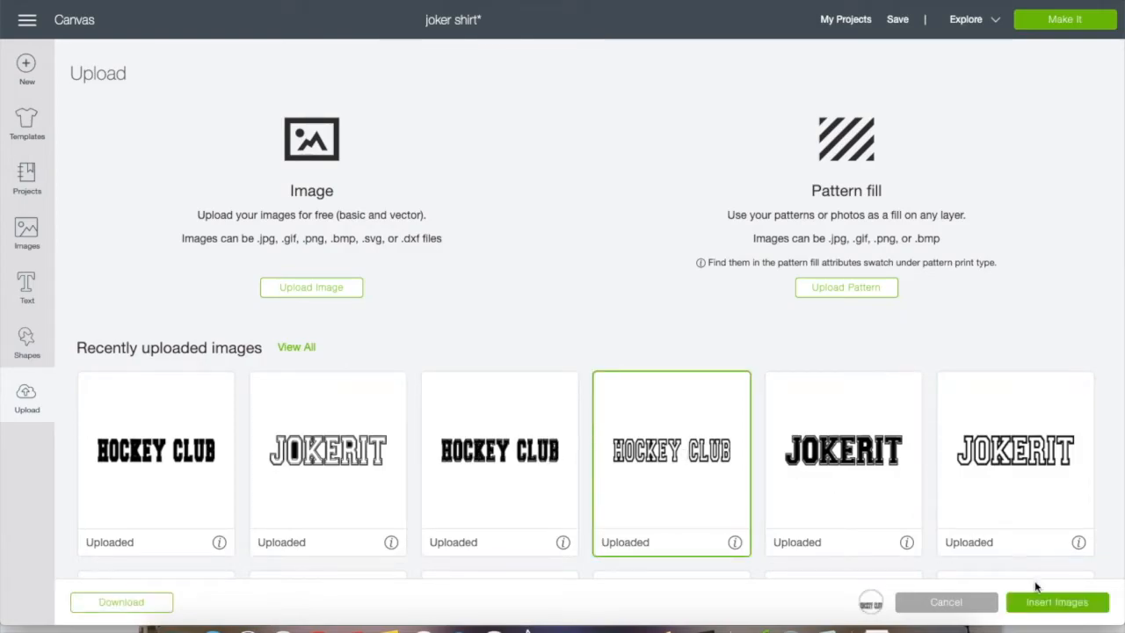
left_click(1041, 608)
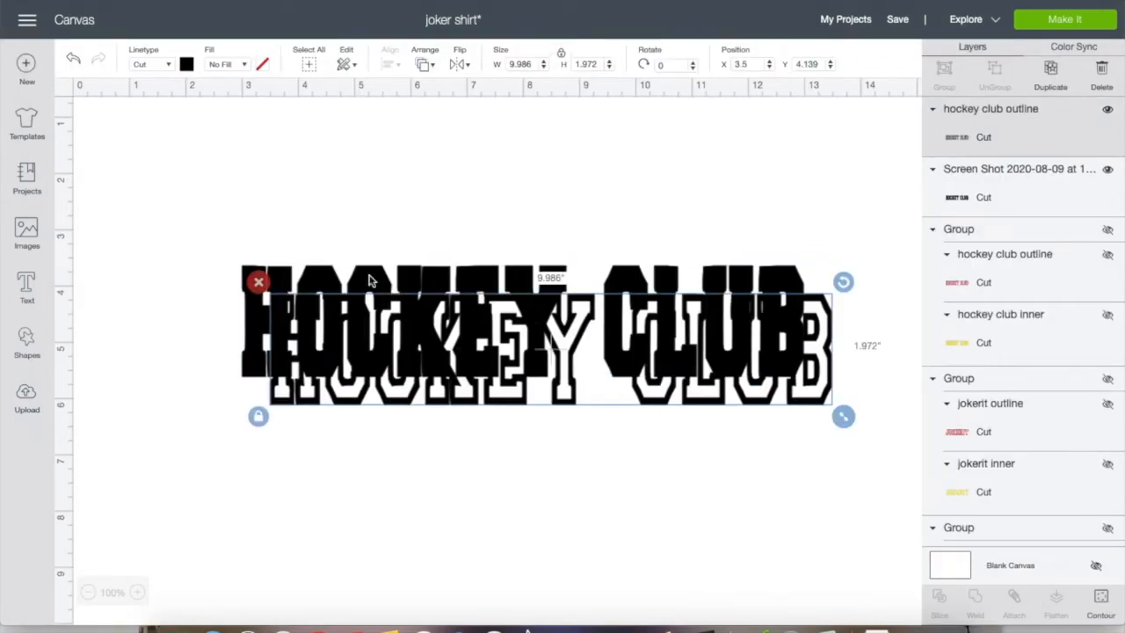
Colour the Hockey Club outline red and the solid lettering yellow, and place the outline exactly over the solid lettering
left_click(187, 65)
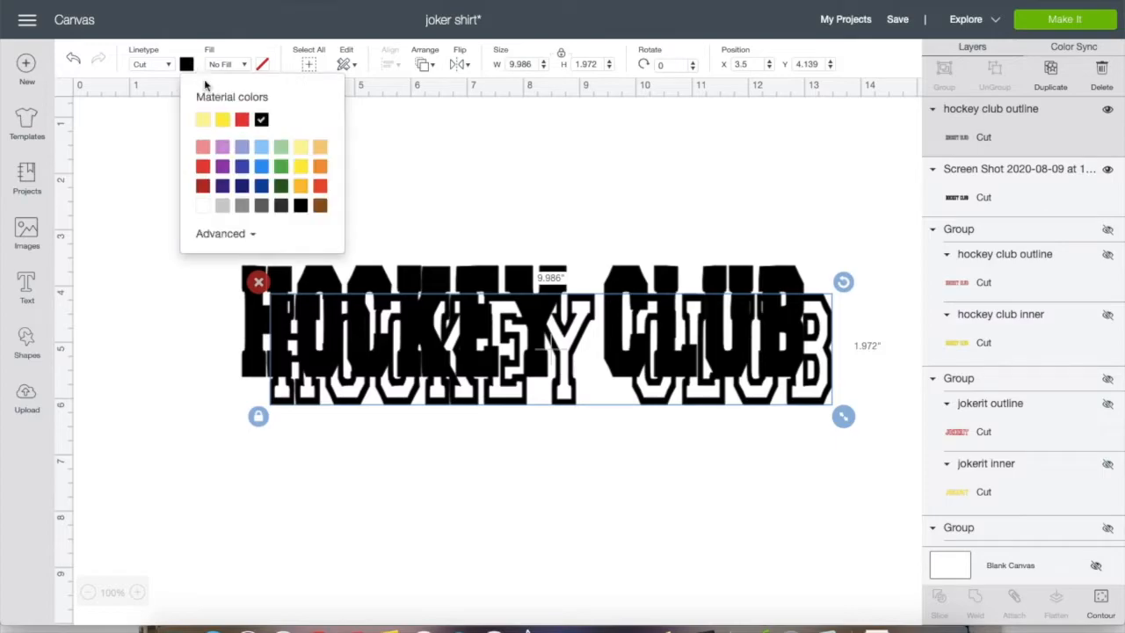
left_click(242, 124)
left_click(318, 283)
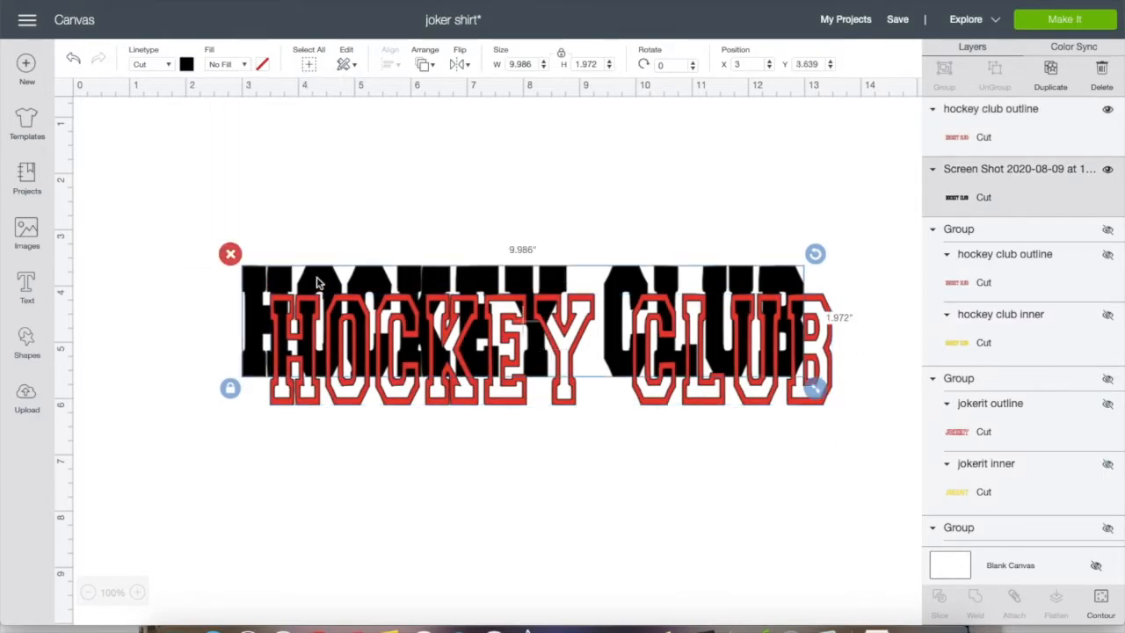
left_click(187, 65)
left_click(222, 118)
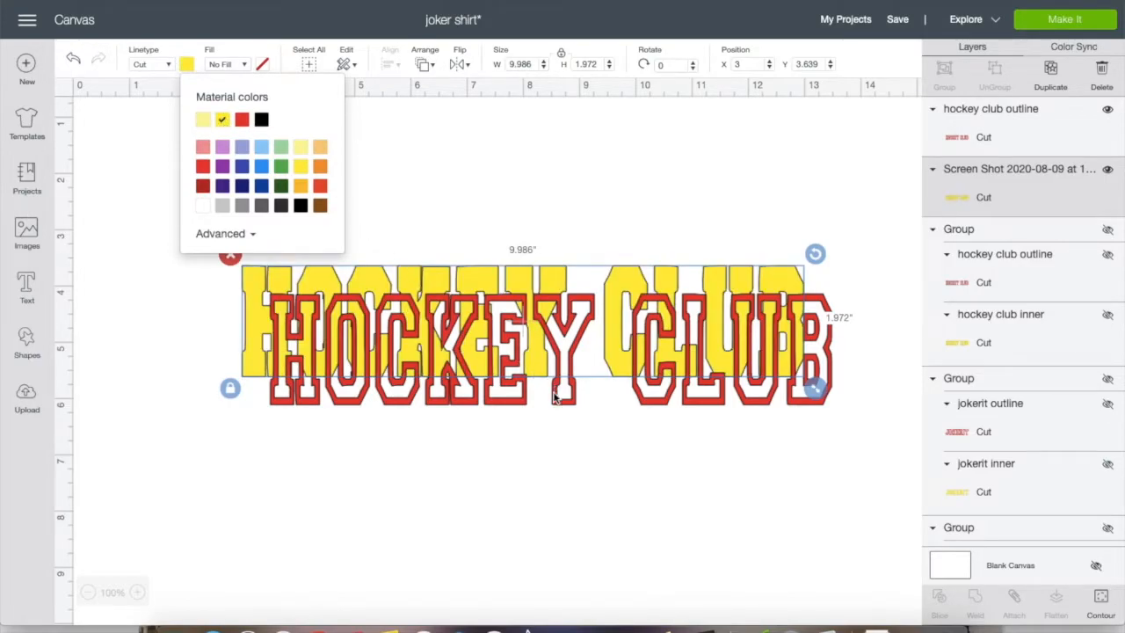
left_click_drag(564, 397, 535, 371)
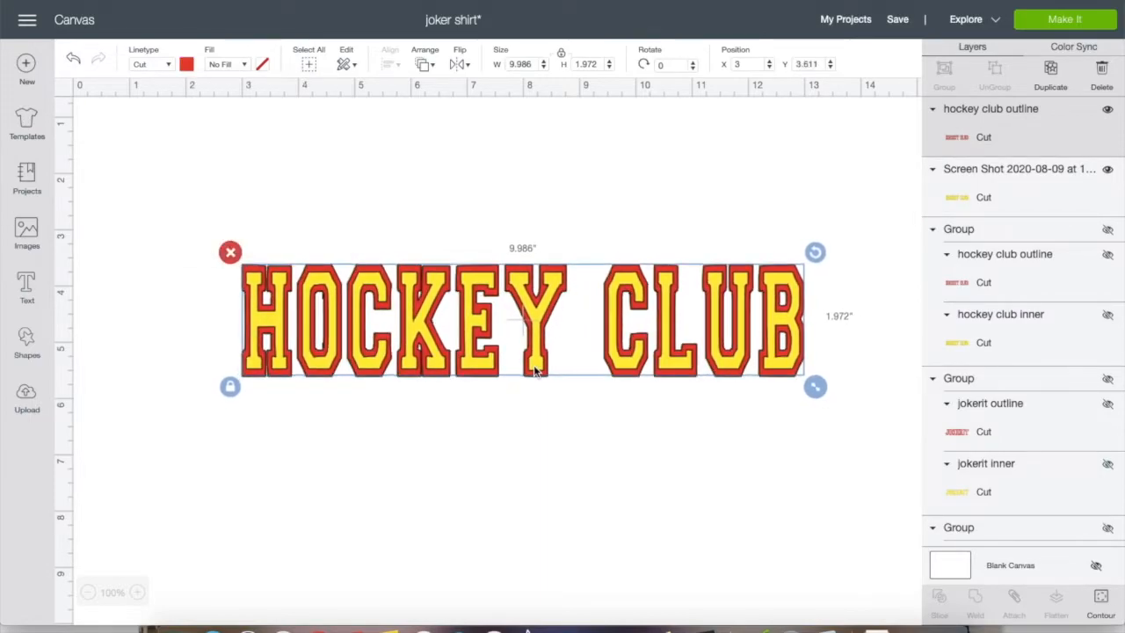
left_click(520, 480)
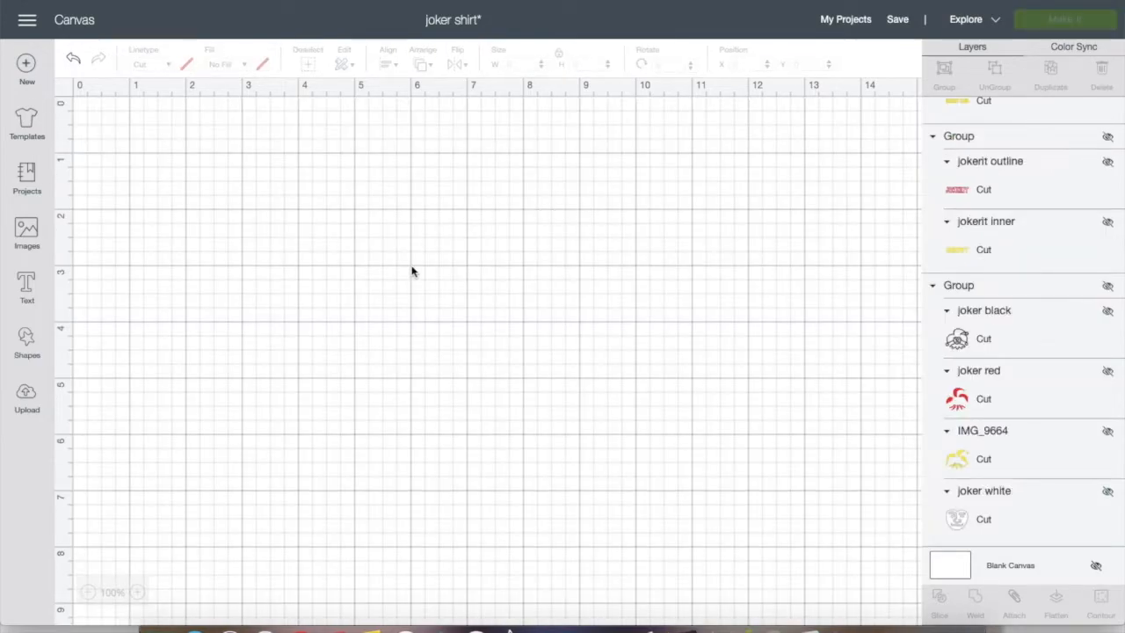
Add the text "Fox Squad 6" and place it in the upper middle of the canvas
left_click(28, 297)
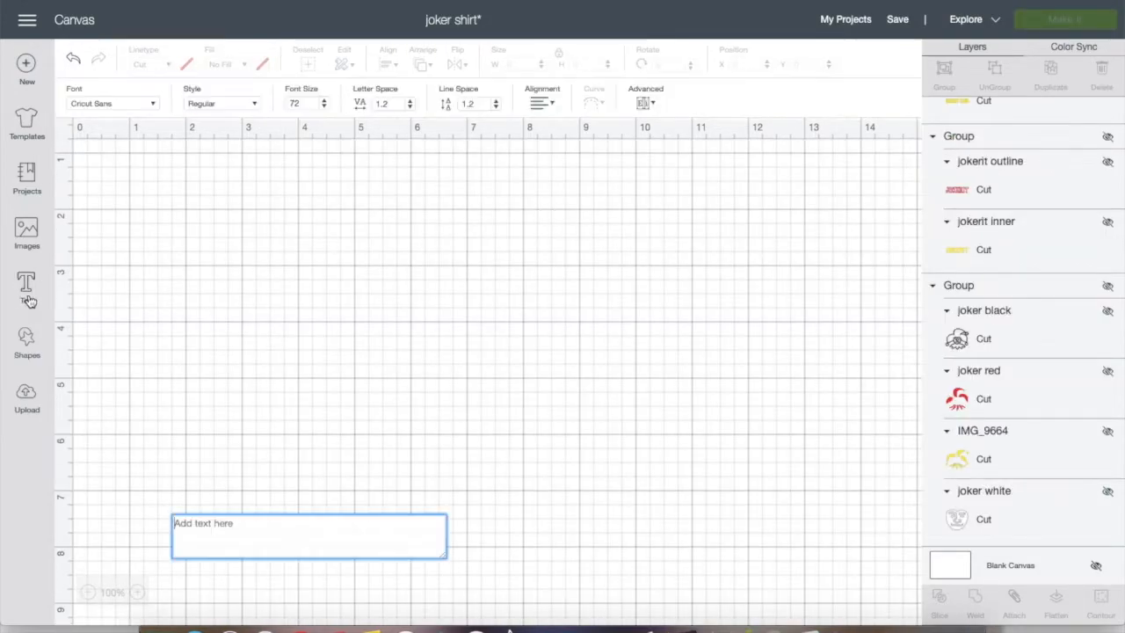
type("F")
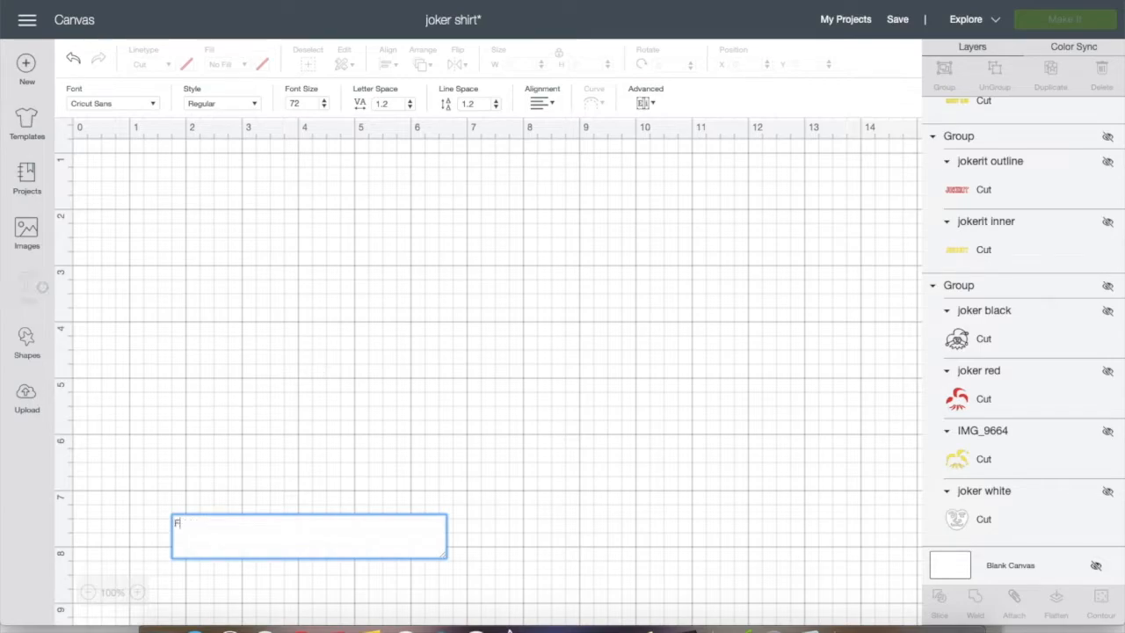
type("ox S")
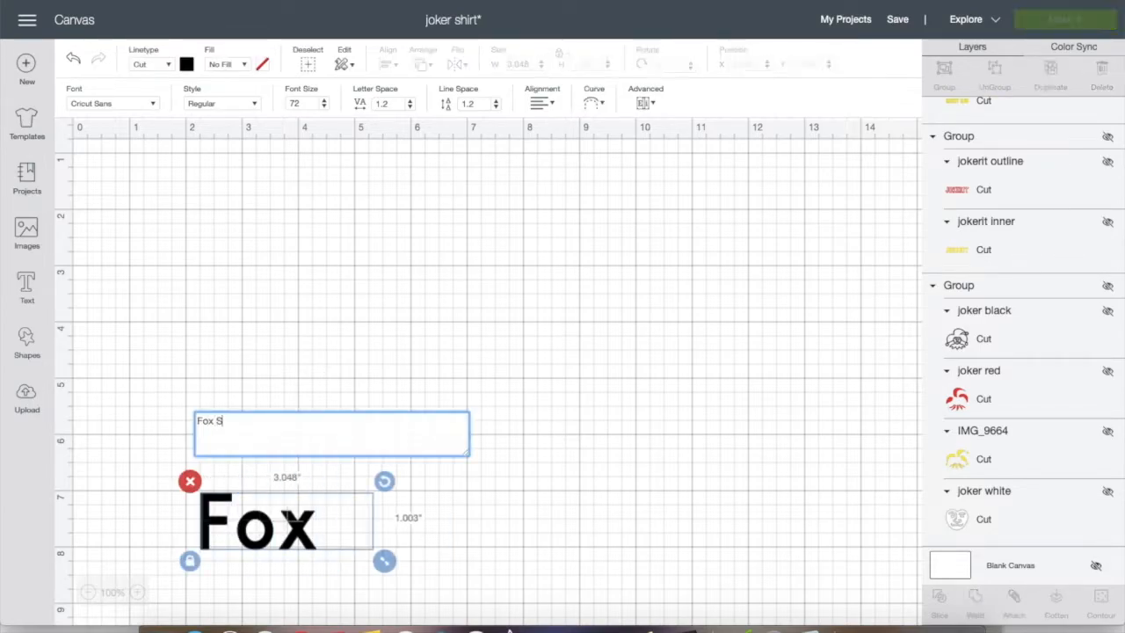
type("quad 6")
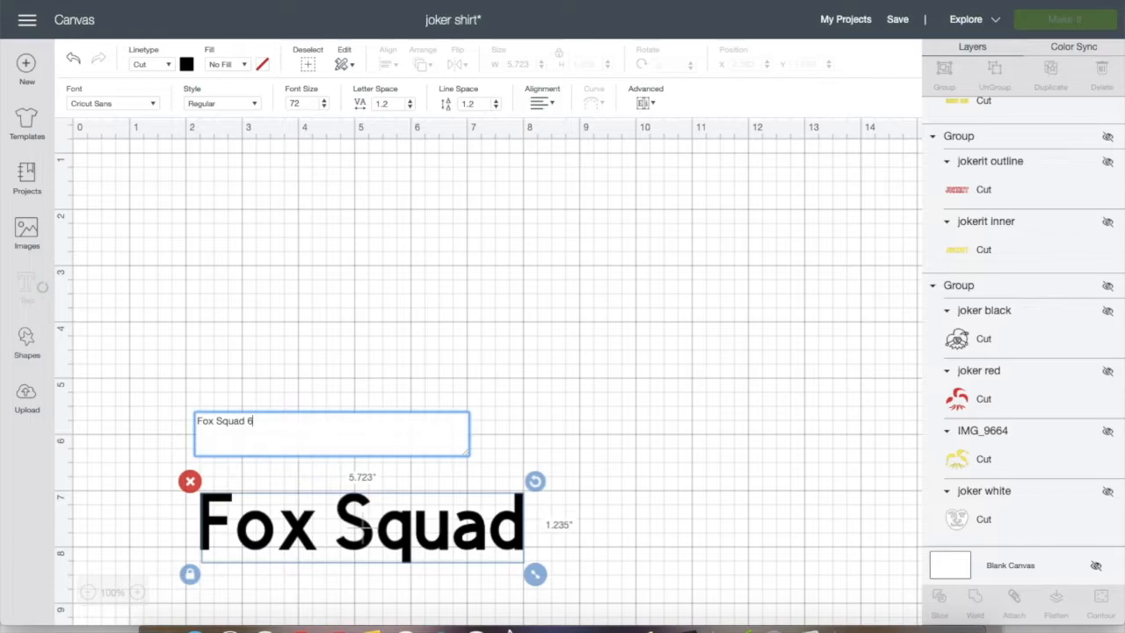
left_click_drag(421, 538, 455, 317)
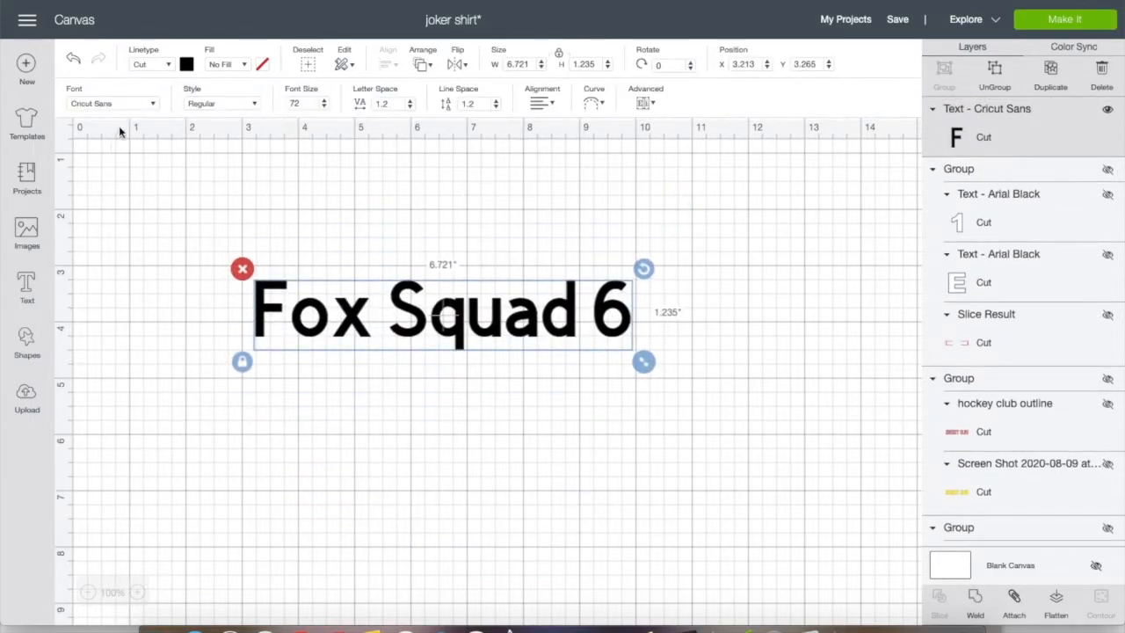
Set the text's font to CollegiateFLF and enlarge it to about 10.6 inches wide, centred near the top of the canvas
left_click(128, 104)
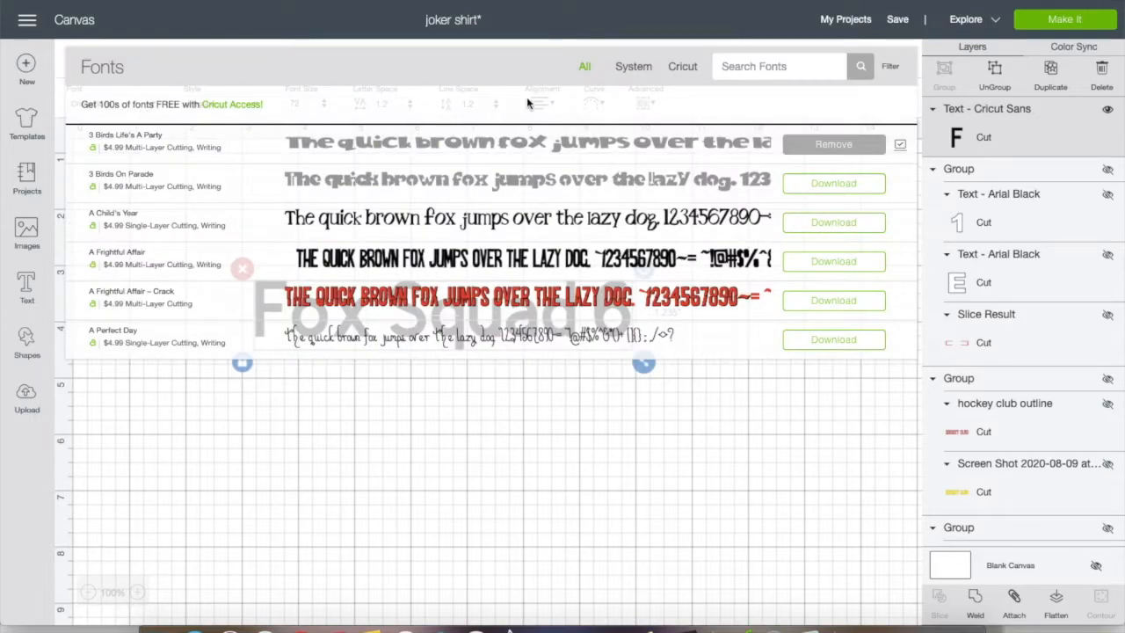
type("coll")
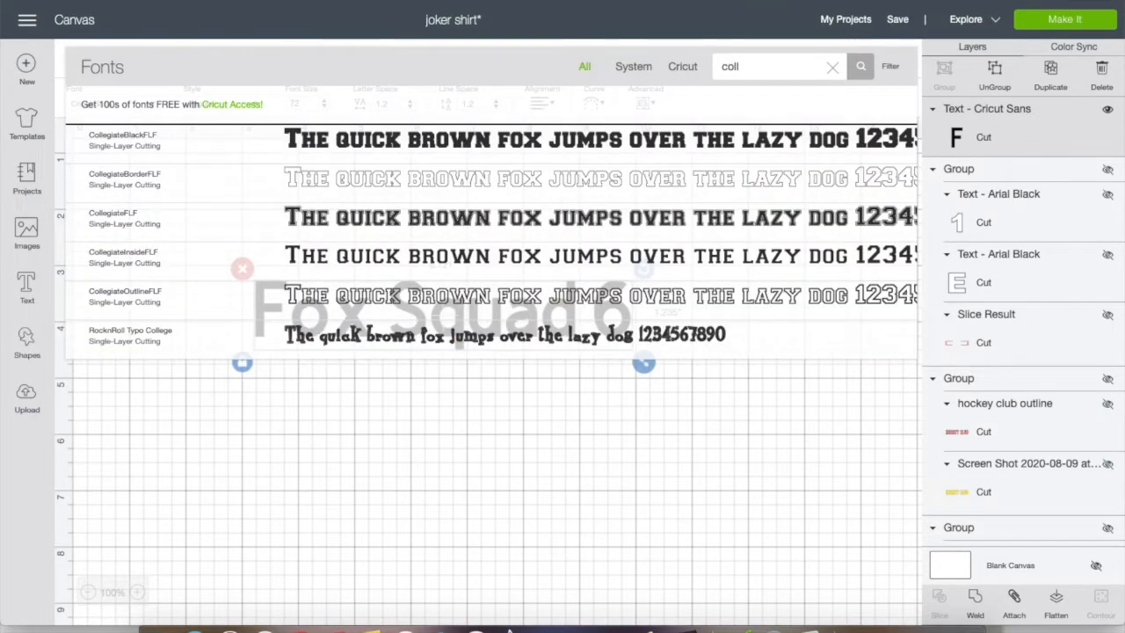
left_click(566, 217)
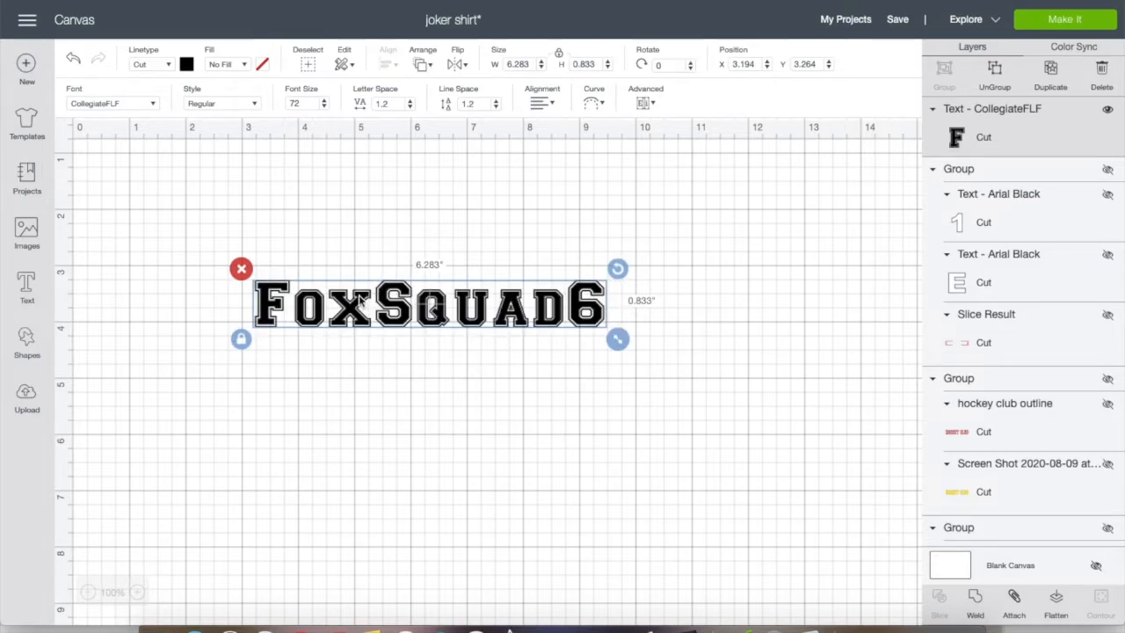
left_click_drag(618, 338, 857, 486)
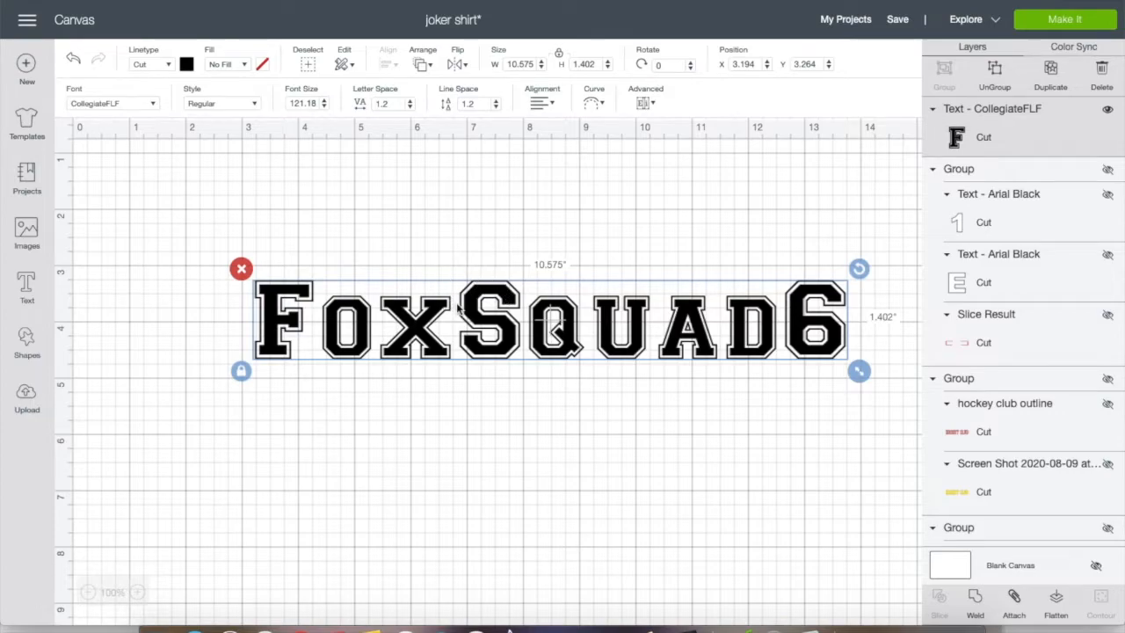
left_click_drag(334, 321, 304, 287)
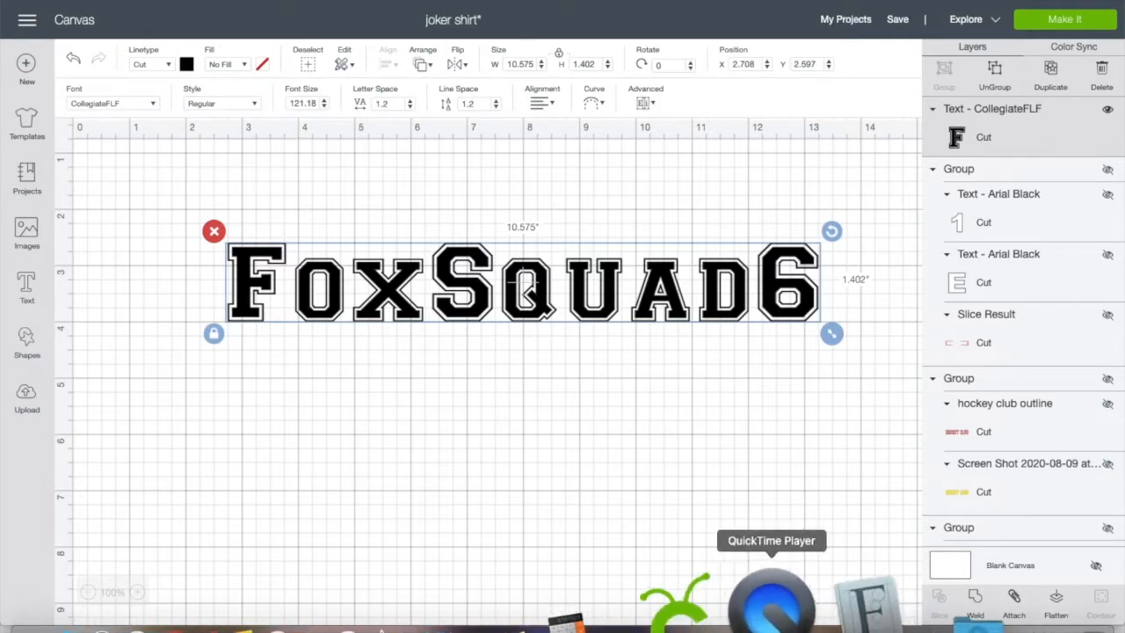
Switch to the Excel font catalogue and look through its font samples and category colours for another outlined font
left_click(879, 611)
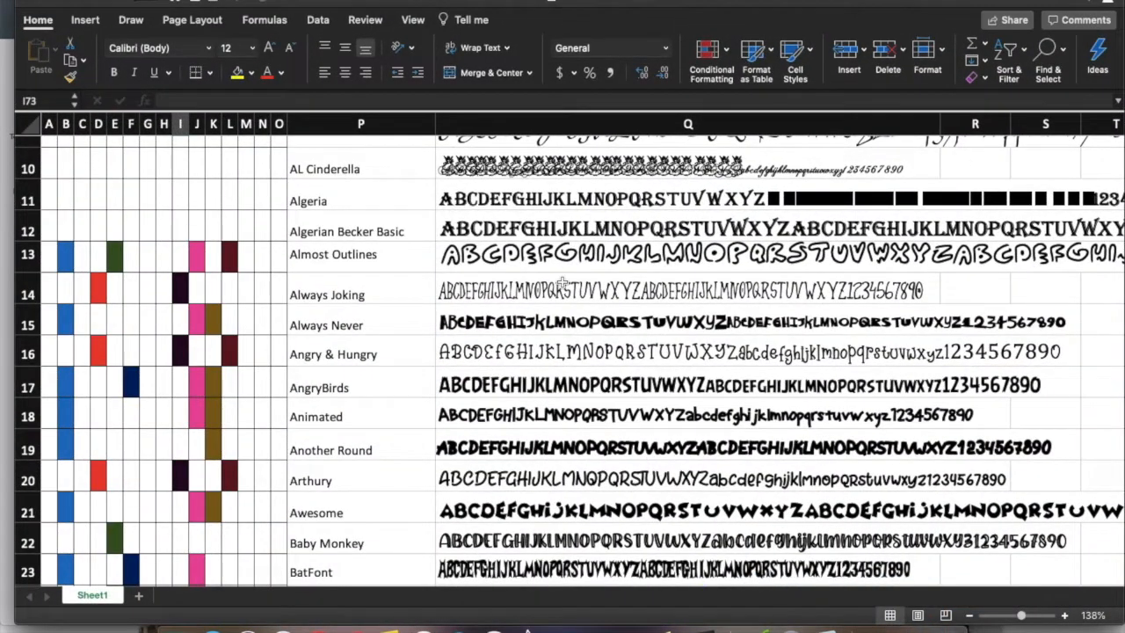
scroll(561, 283, "up", 10)
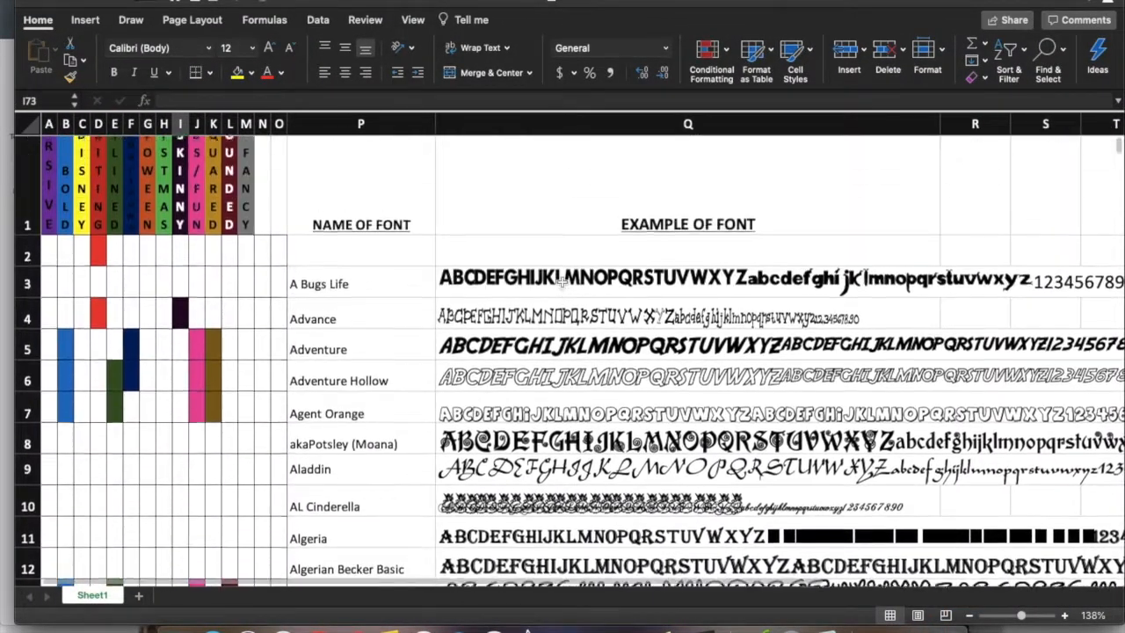
scroll(562, 282, "down", 4)
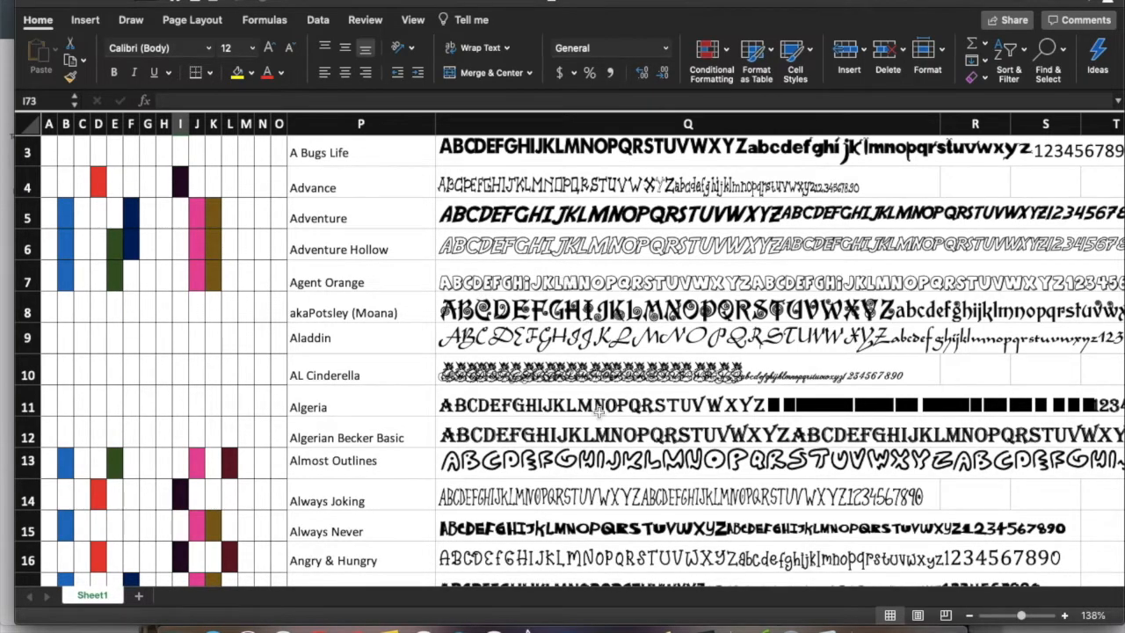
scroll(600, 412, "down", 10)
scroll(598, 412, "down", 12)
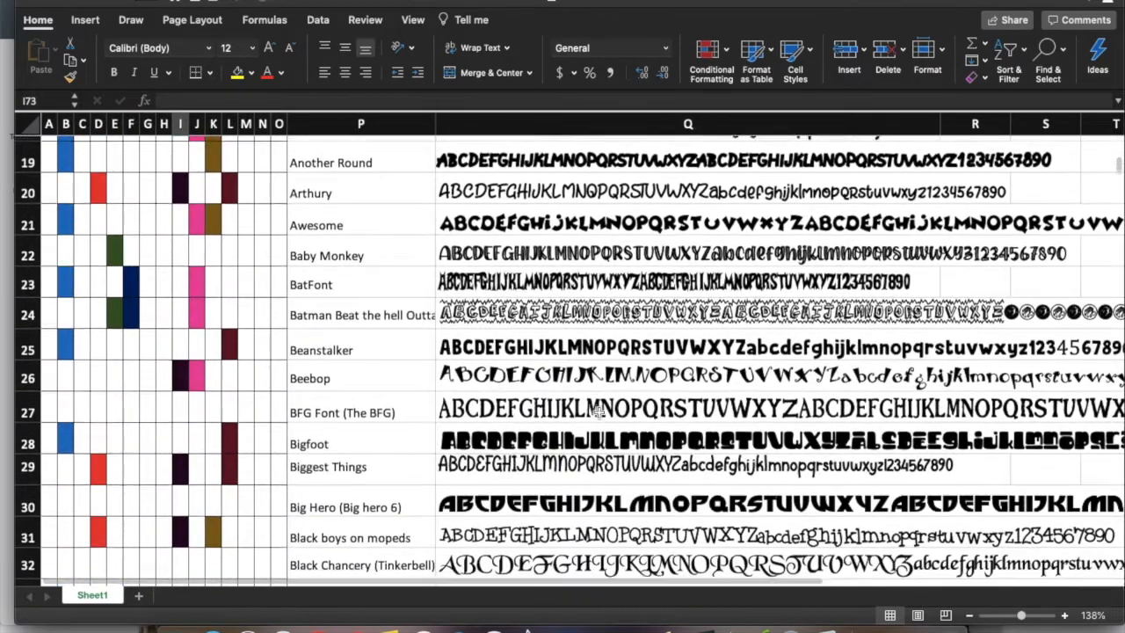
scroll(600, 409, "down", 8)
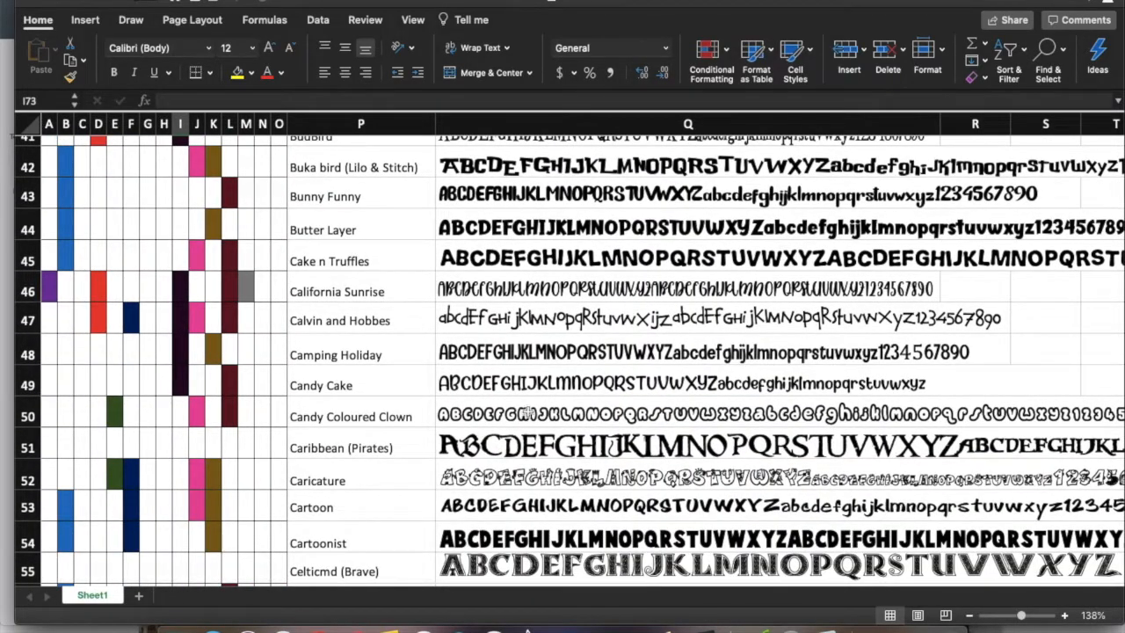
scroll(539, 417, "down", 2)
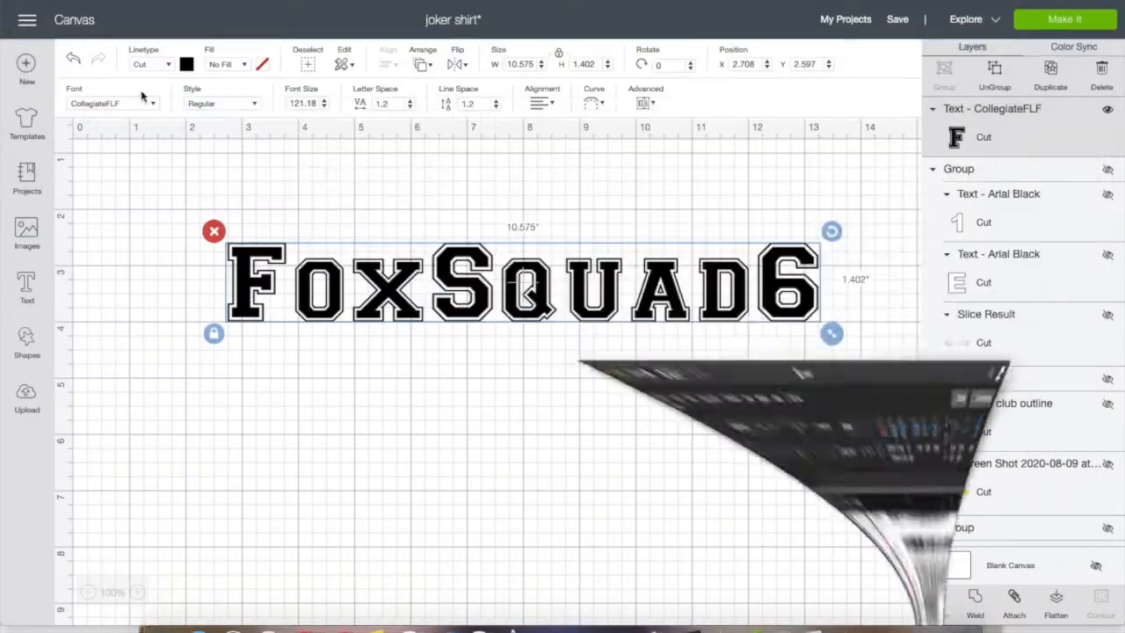
Back in Cricut Design Space, find fonts matching "colo", apply Candy coloured clown to the Fox Squad 6 text and shift it slightly
left_click(150, 102)
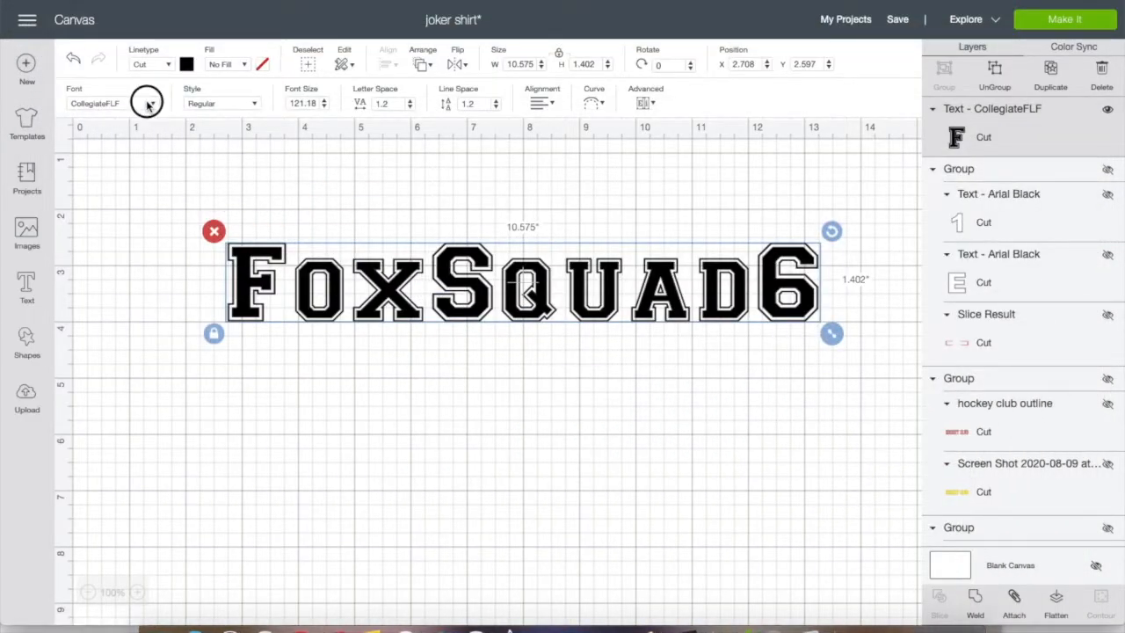
double_click(745, 67)
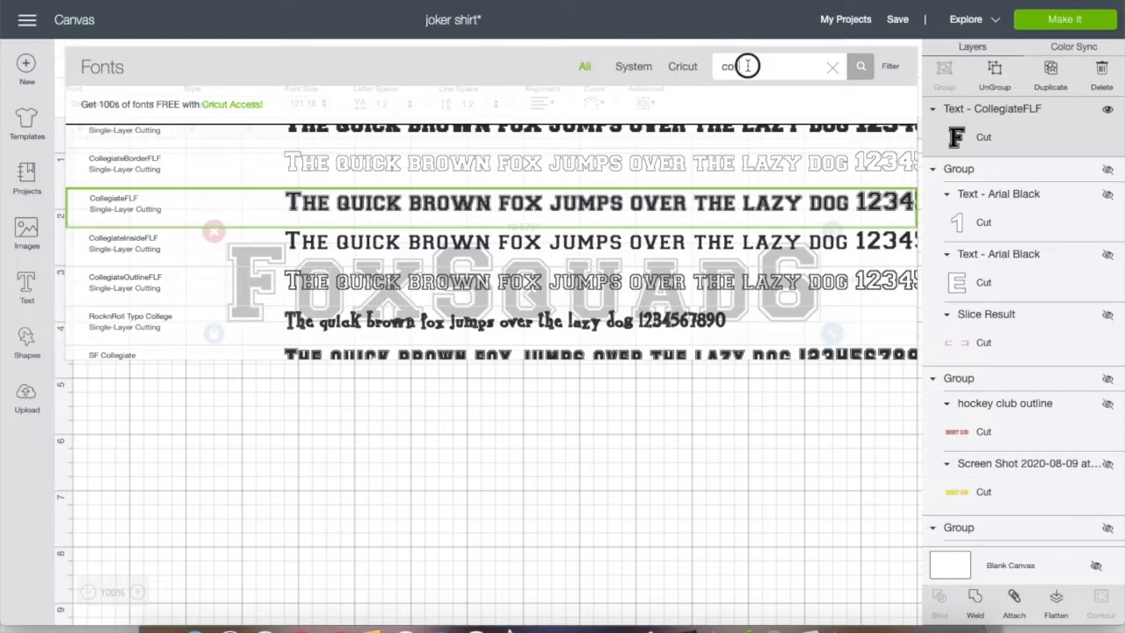
type("colo")
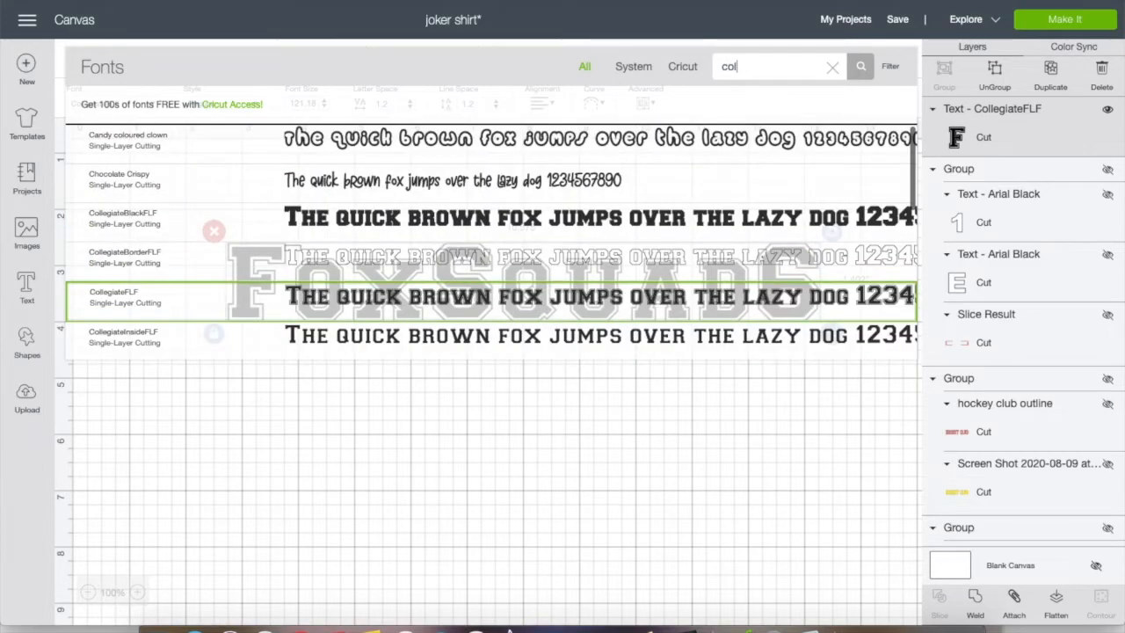
left_click(380, 145)
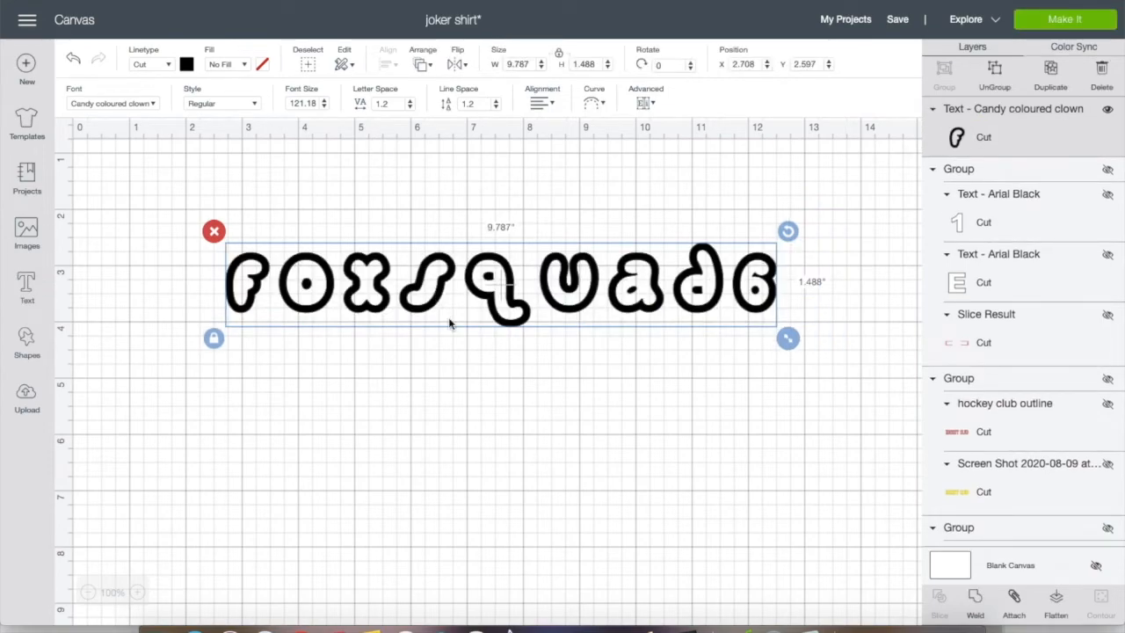
left_click_drag(496, 280, 471, 277)
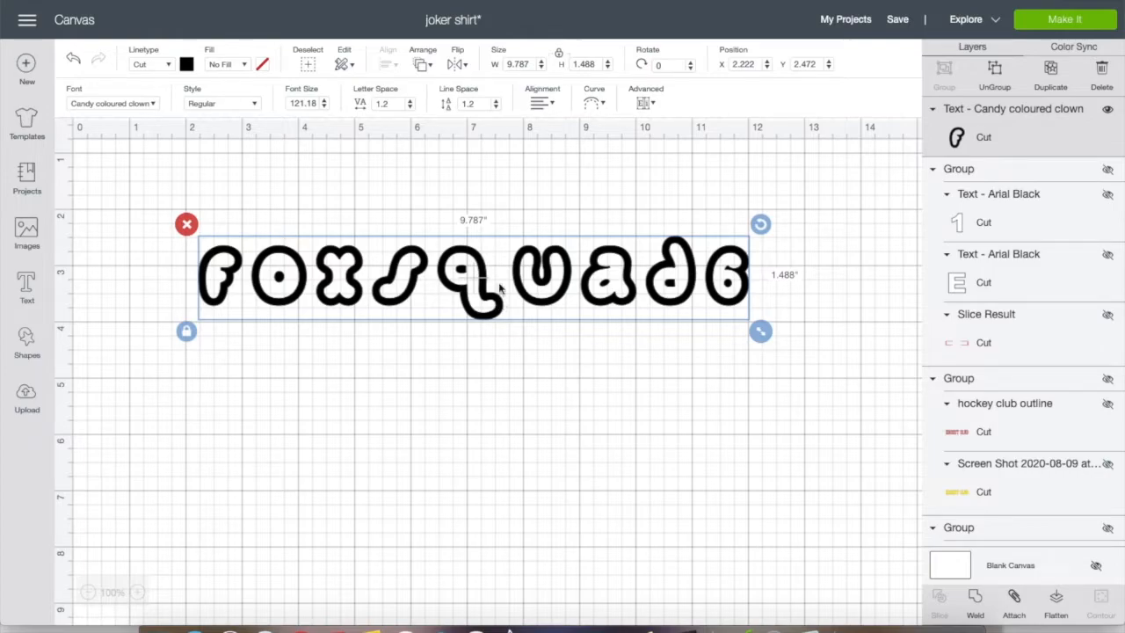
Set the canvas grid to No Grid and capture a screenshot of the deselected Fox Squad 6 text
left_click(27, 20)
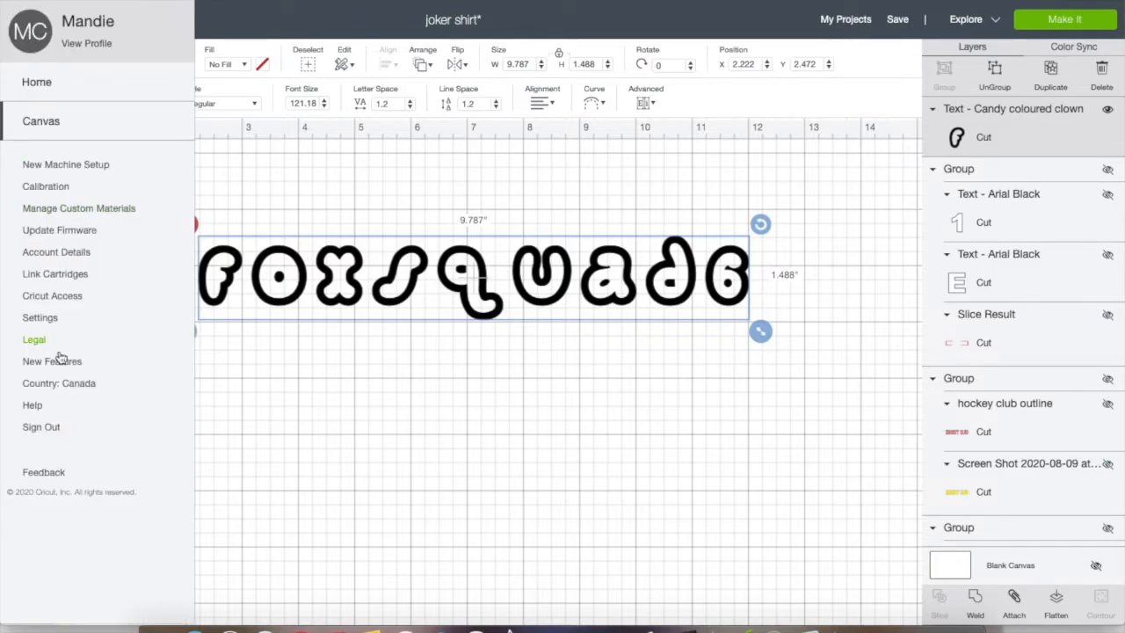
left_click(41, 318)
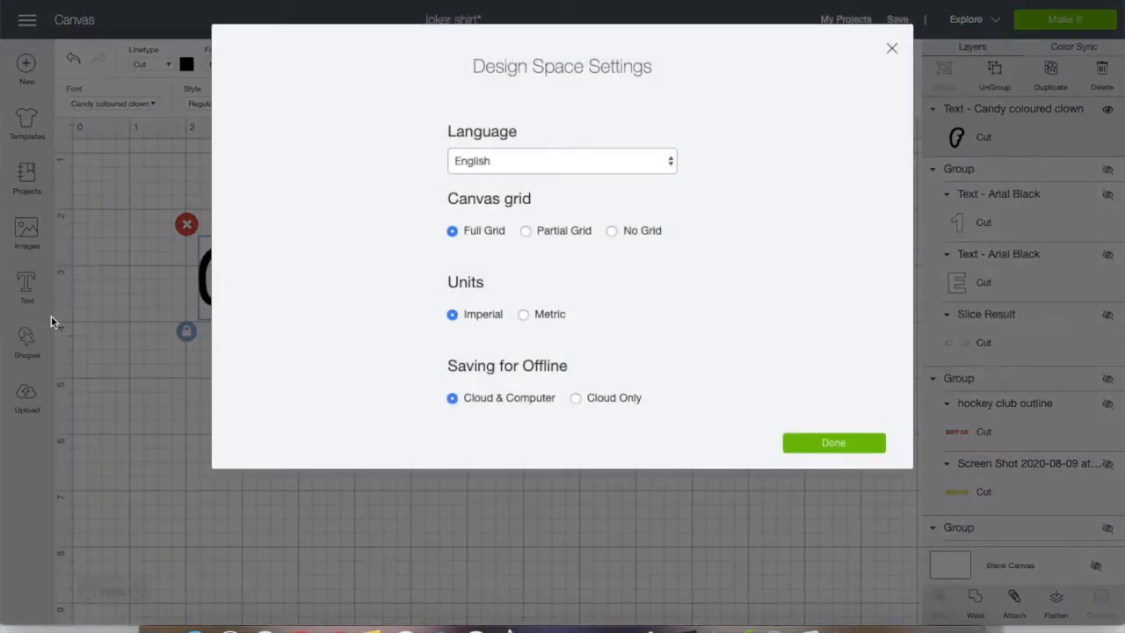
left_click(613, 231)
left_click(835, 444)
left_click(670, 457)
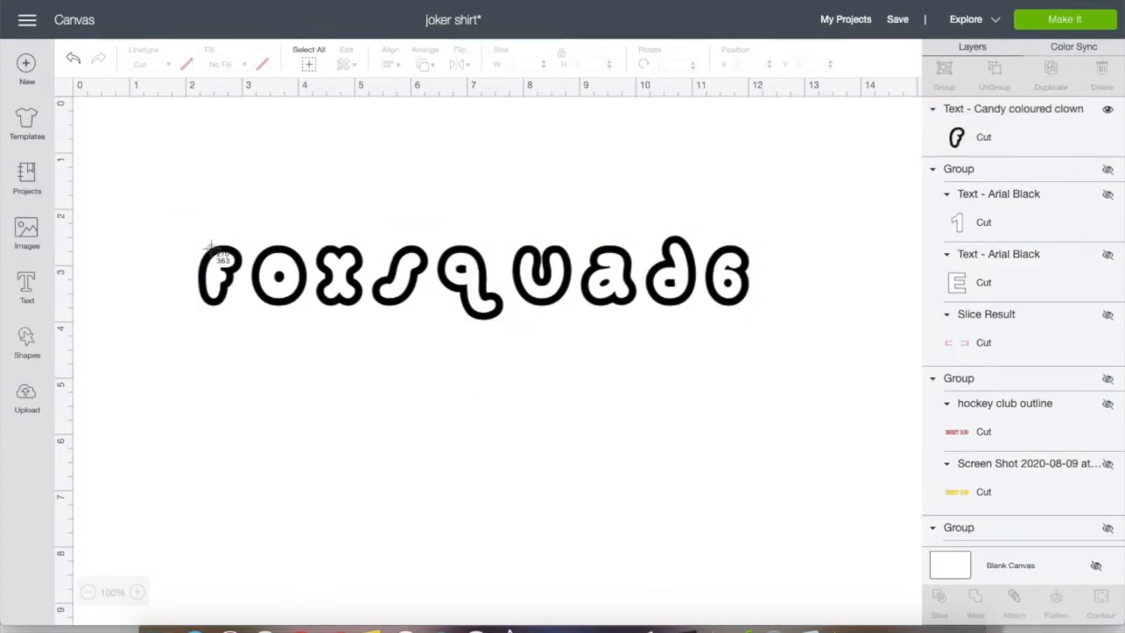
left_click_drag(176, 232, 783, 327)
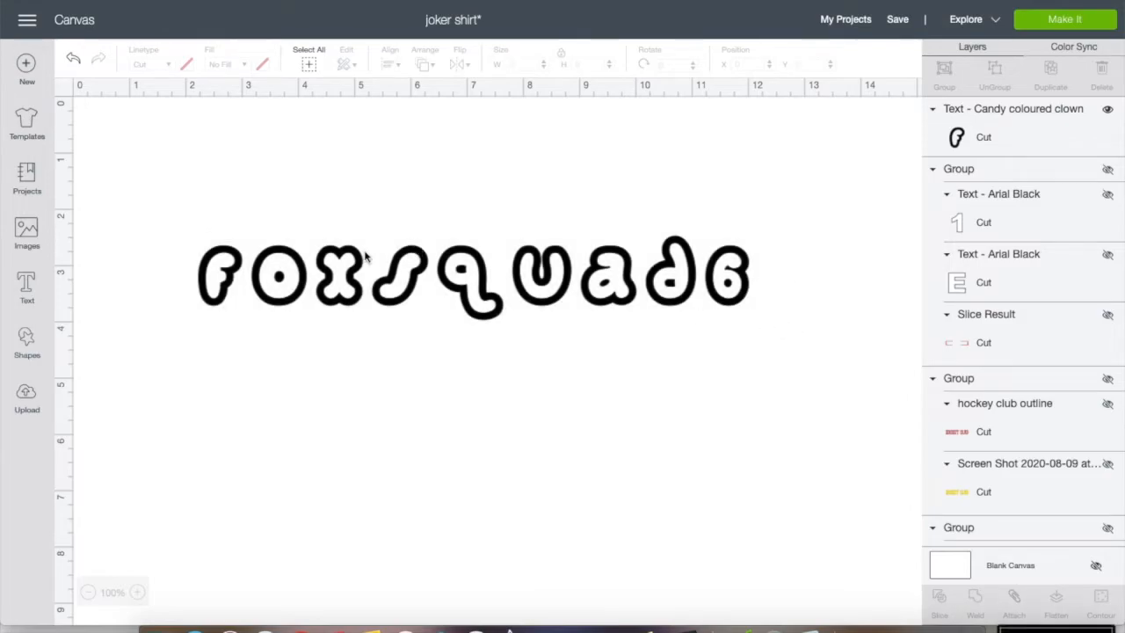
Delete the Fox Squad 6 text from the canvas and set the canvas grid back to Full Grid
left_click(305, 263)
left_click(187, 224)
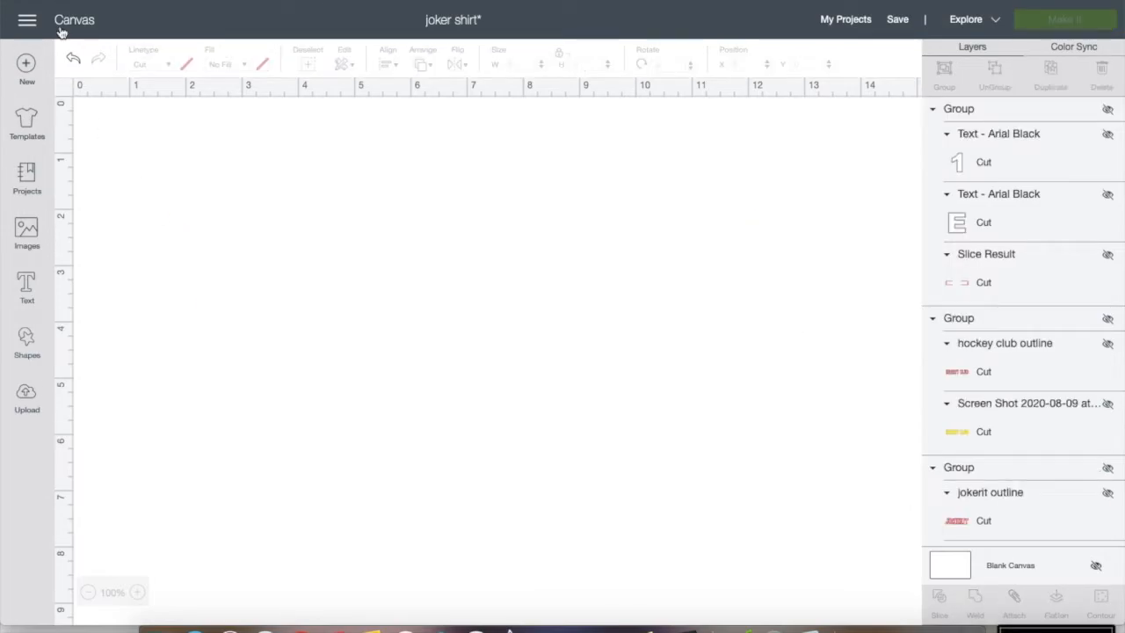
left_click(28, 21)
left_click(44, 318)
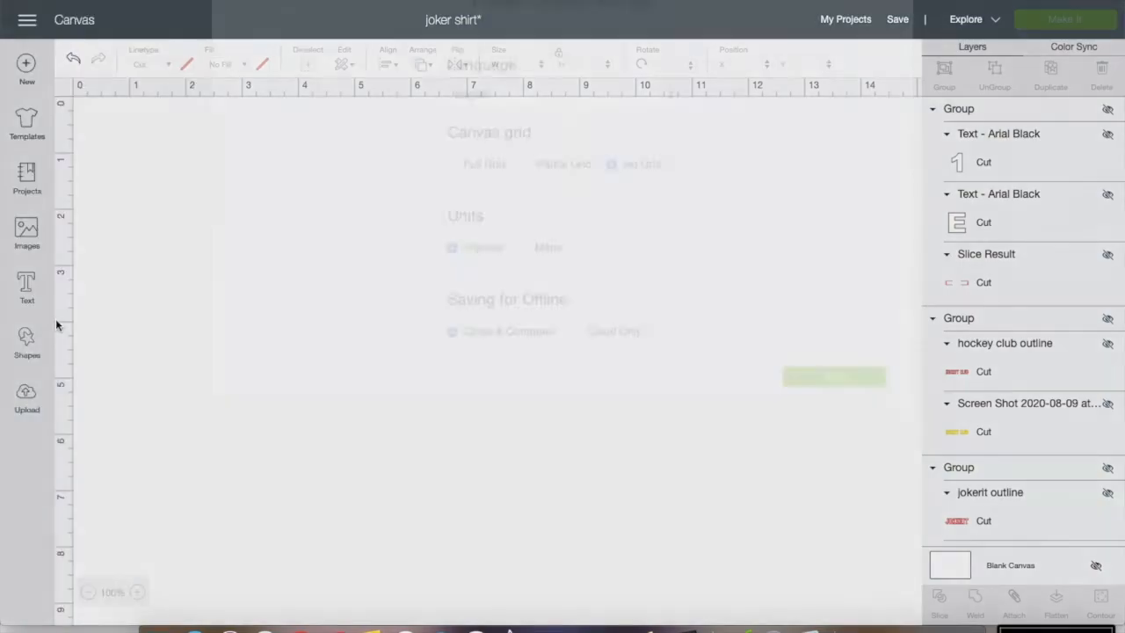
left_click(452, 231)
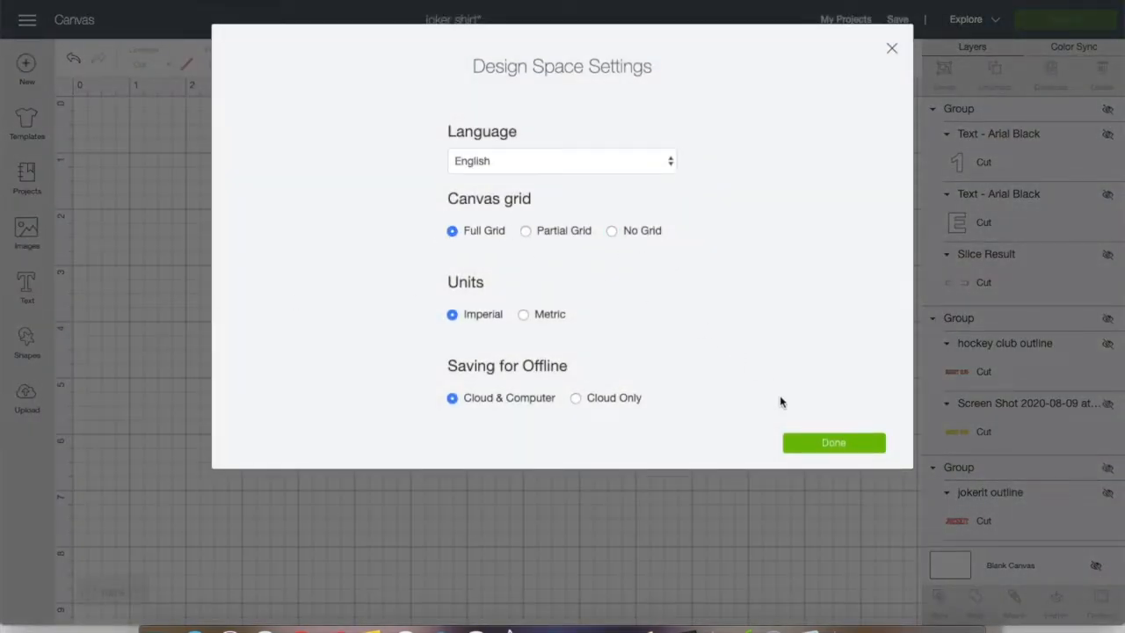
left_click(816, 447)
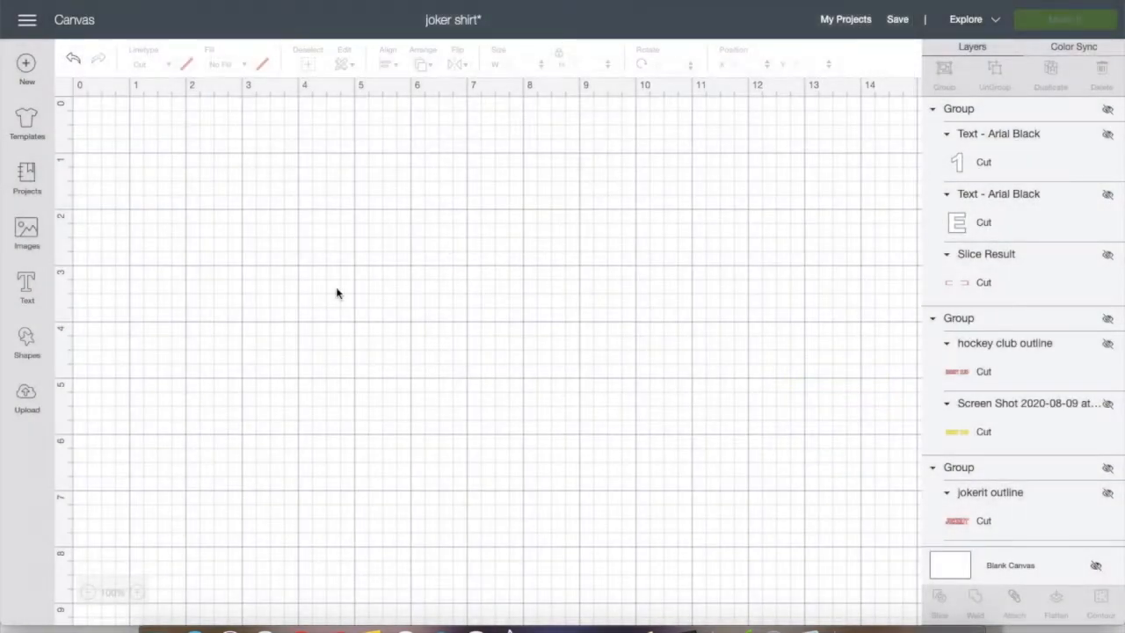
Upload the desktop image Screen Shot 2020-08-22 at 3.05.19 PM as a Complex image and proceed to background removal
left_click(27, 395)
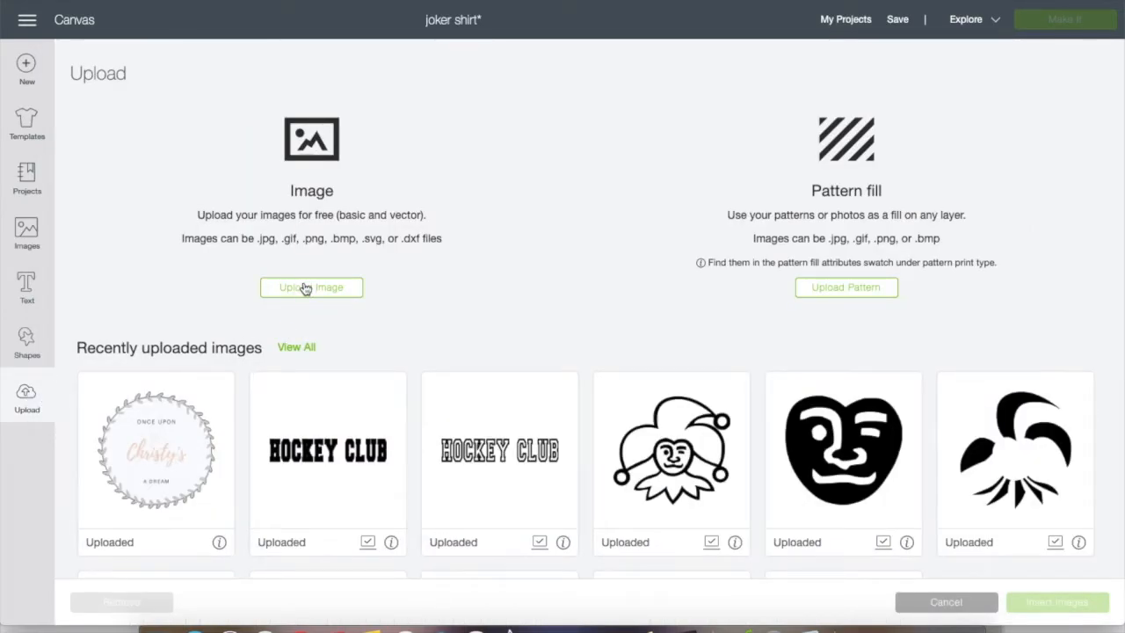
left_click(305, 288)
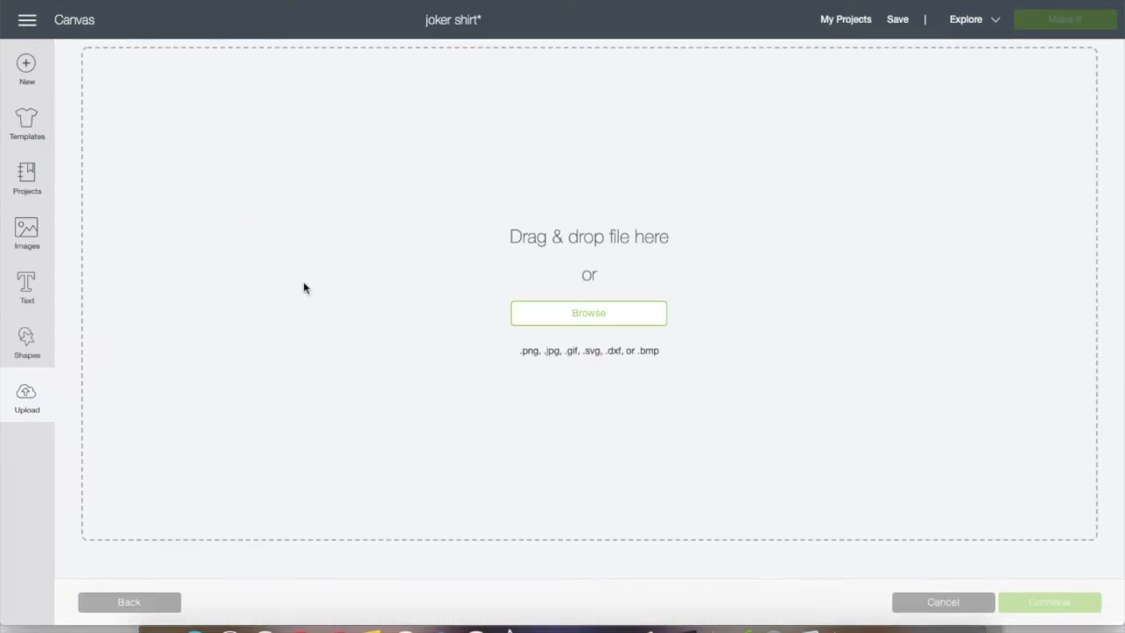
left_click(601, 318)
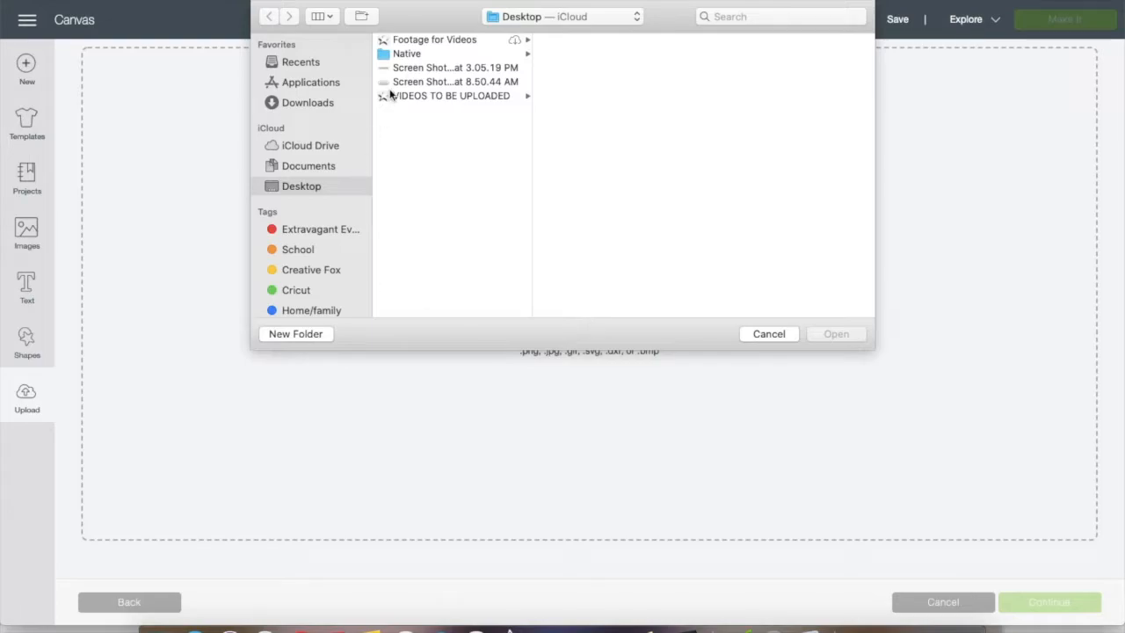
left_click(411, 72)
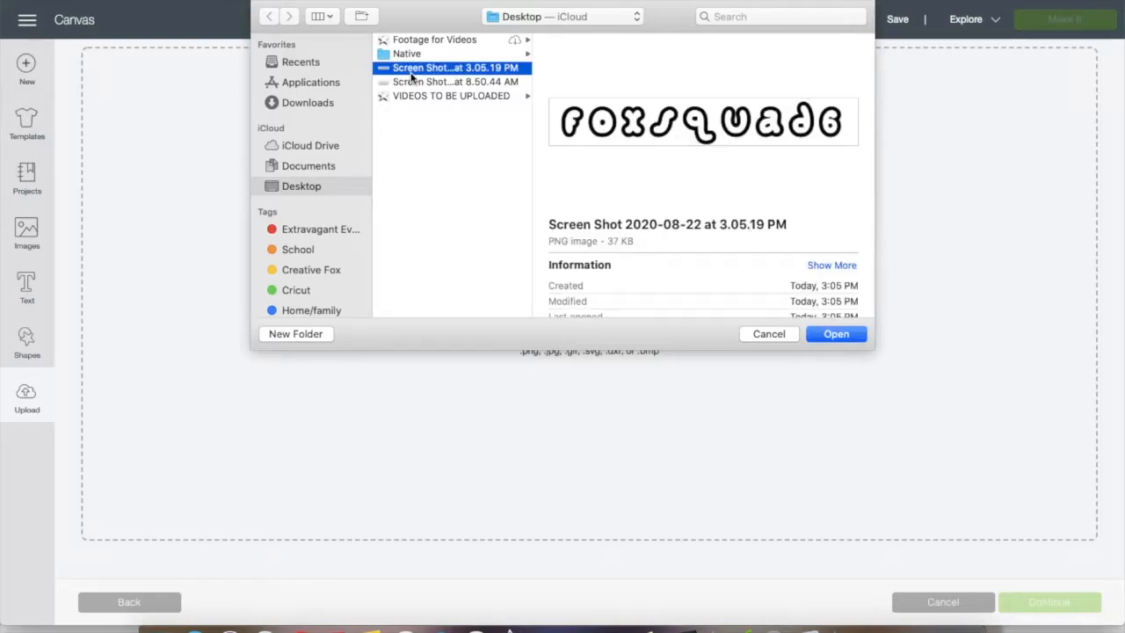
double_click(411, 72)
left_click(667, 424)
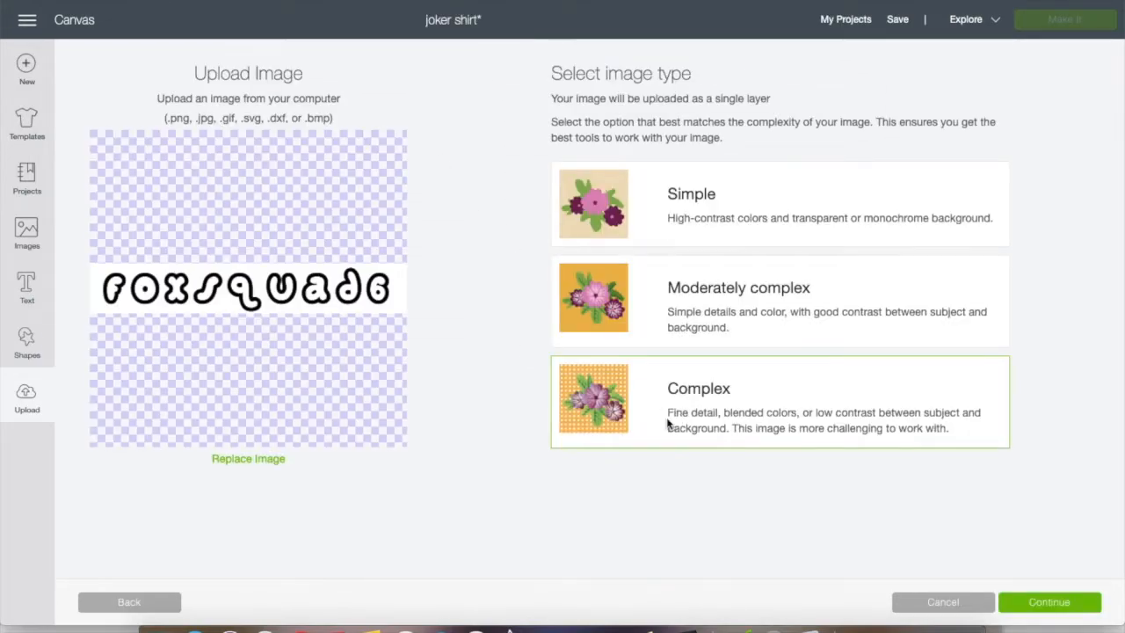
left_click(1050, 602)
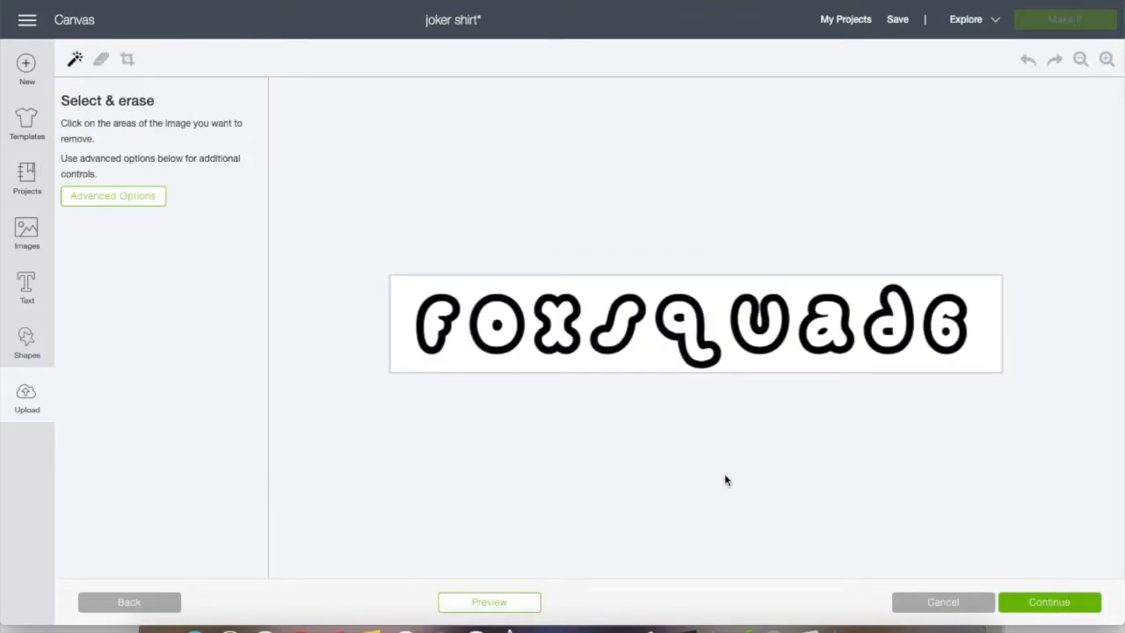
Erase the white background and the letters' white interiors, preview the outline, and save it as a Cut image
left_click(656, 356)
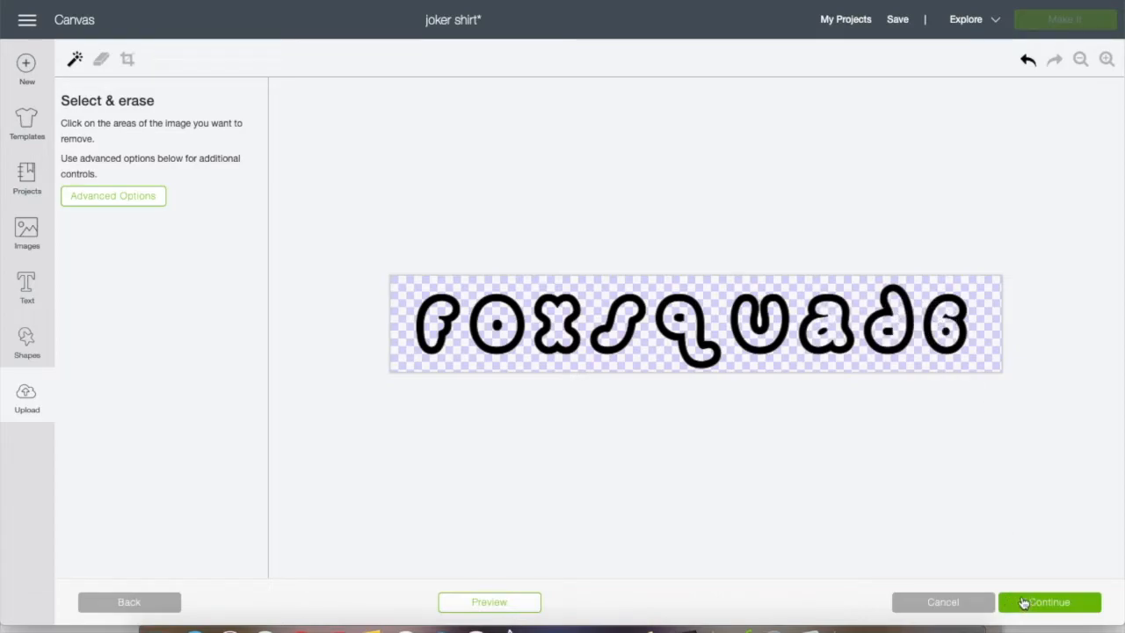
left_click(528, 602)
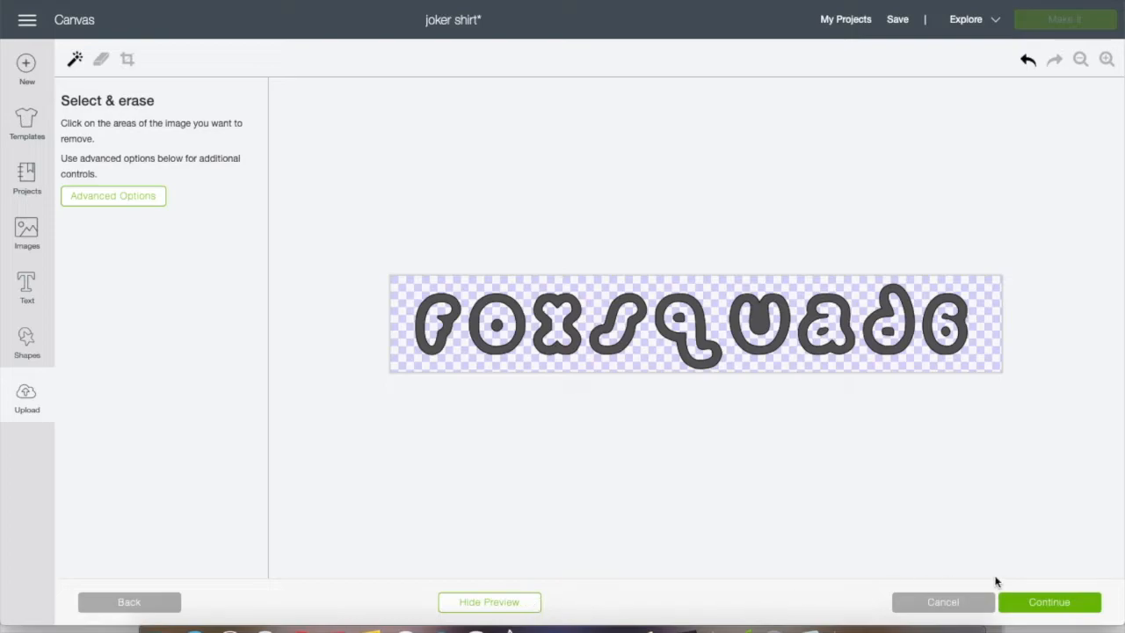
left_click(1036, 606)
left_click(794, 342)
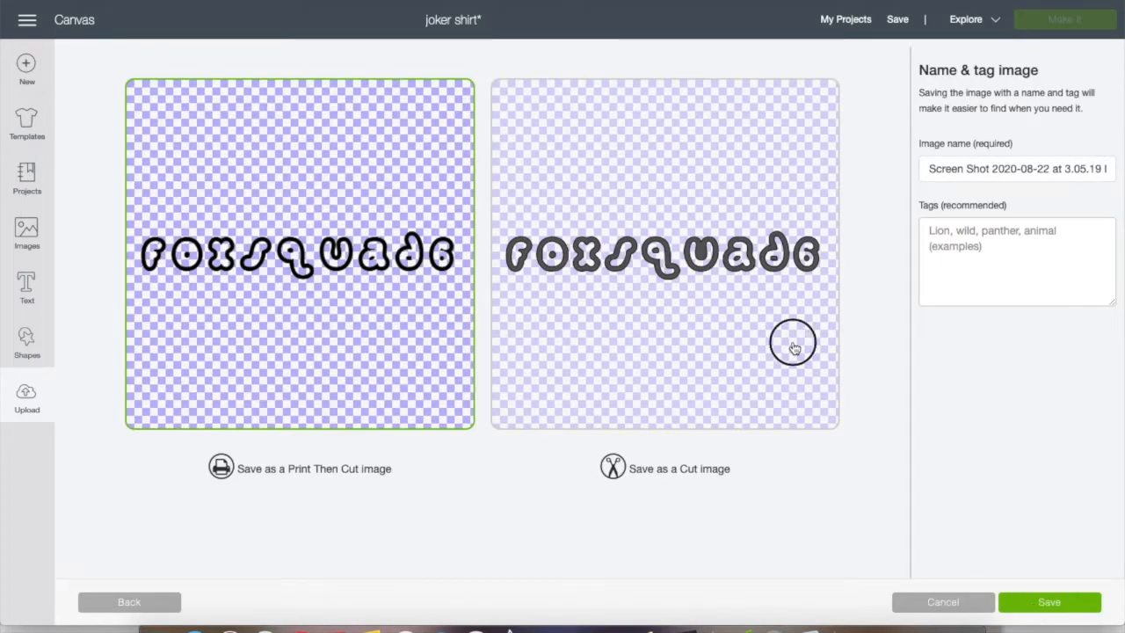
left_click(1023, 603)
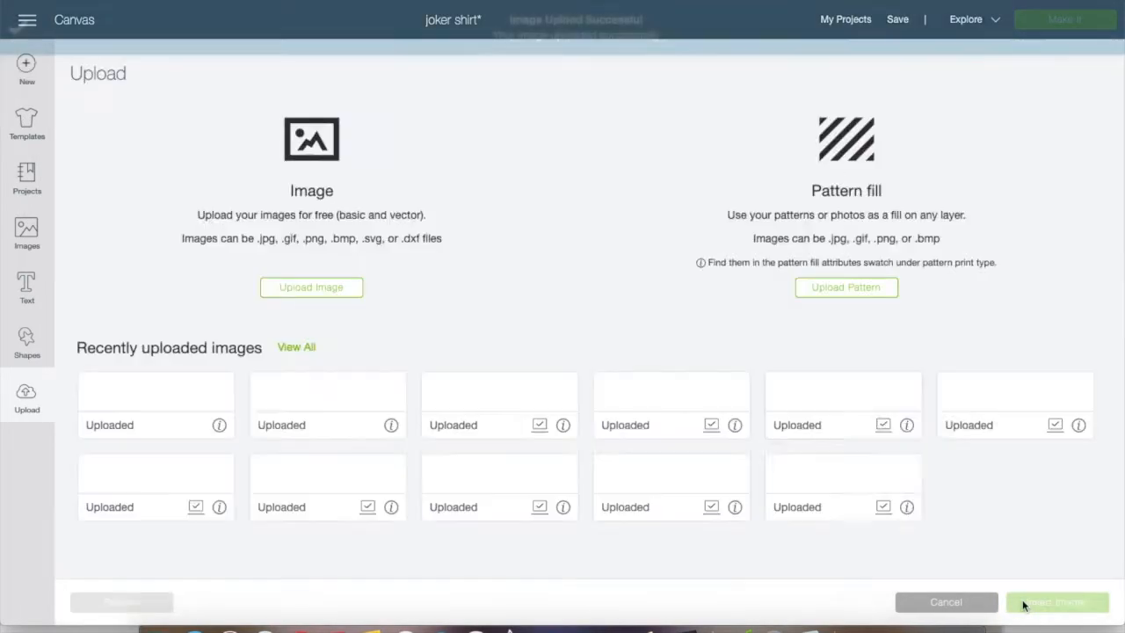
Upload the same 3.05.19 PM screenshot a second time as a Complex image and proceed to background removal
left_click(278, 290)
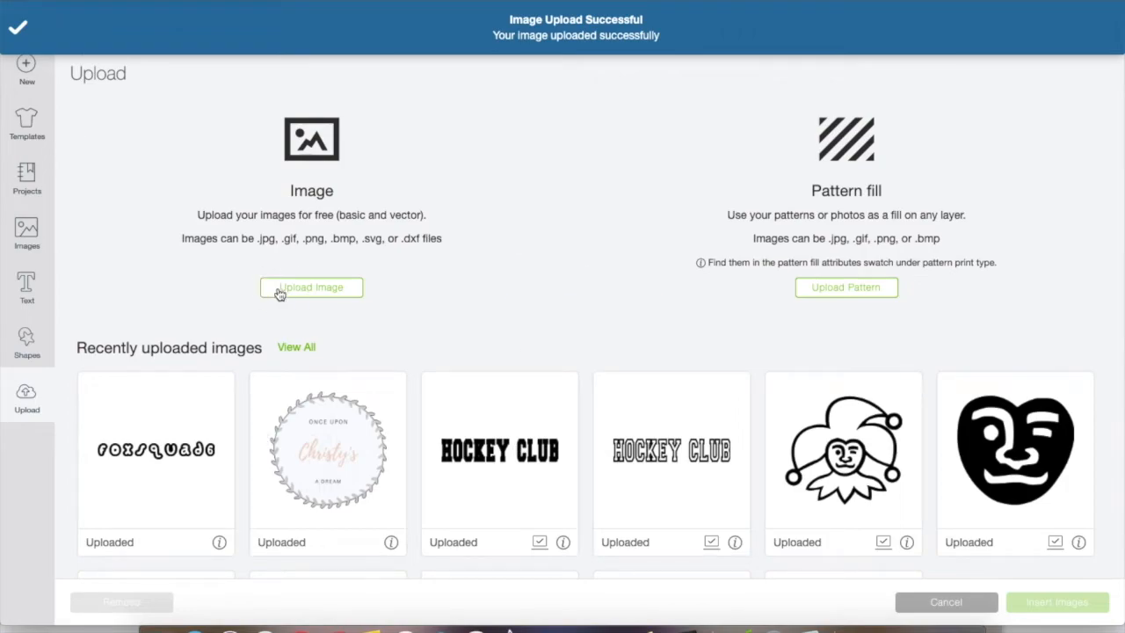
left_click(584, 318)
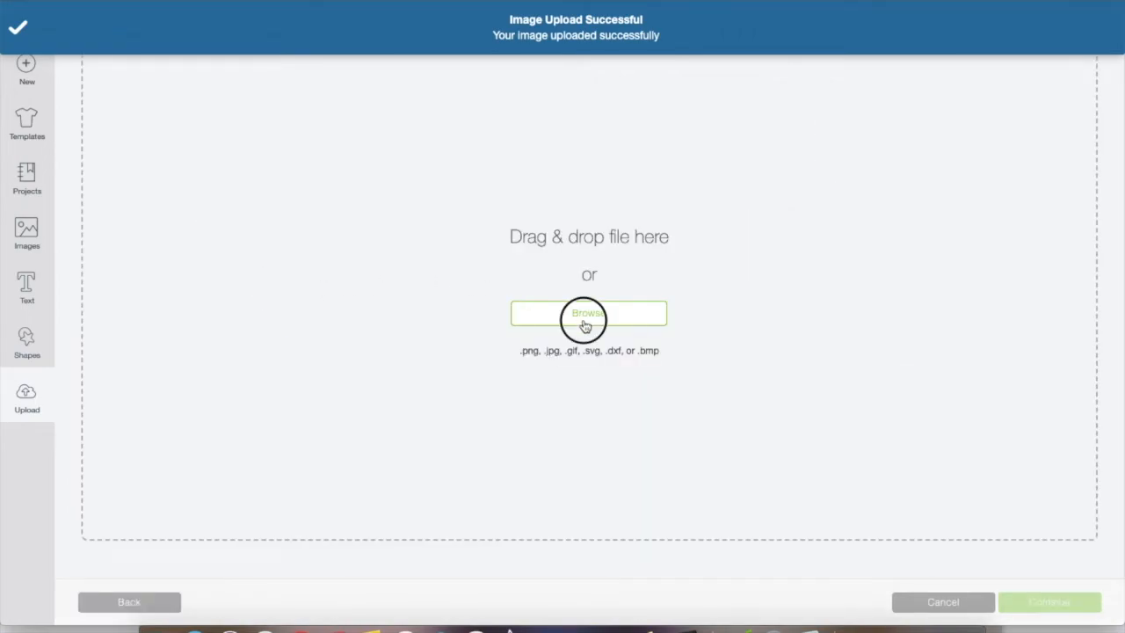
double_click(439, 74)
left_click(691, 406)
left_click(1037, 604)
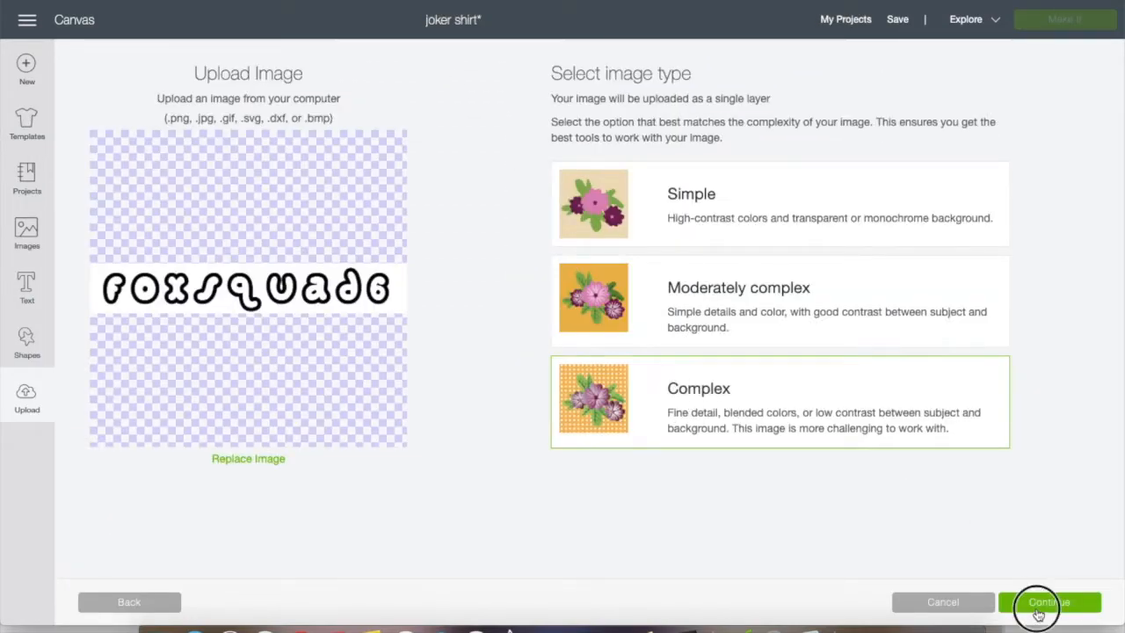
Erase only the white background around the letters, preview the solid shapes, and save them as a Cut image
left_click(596, 292)
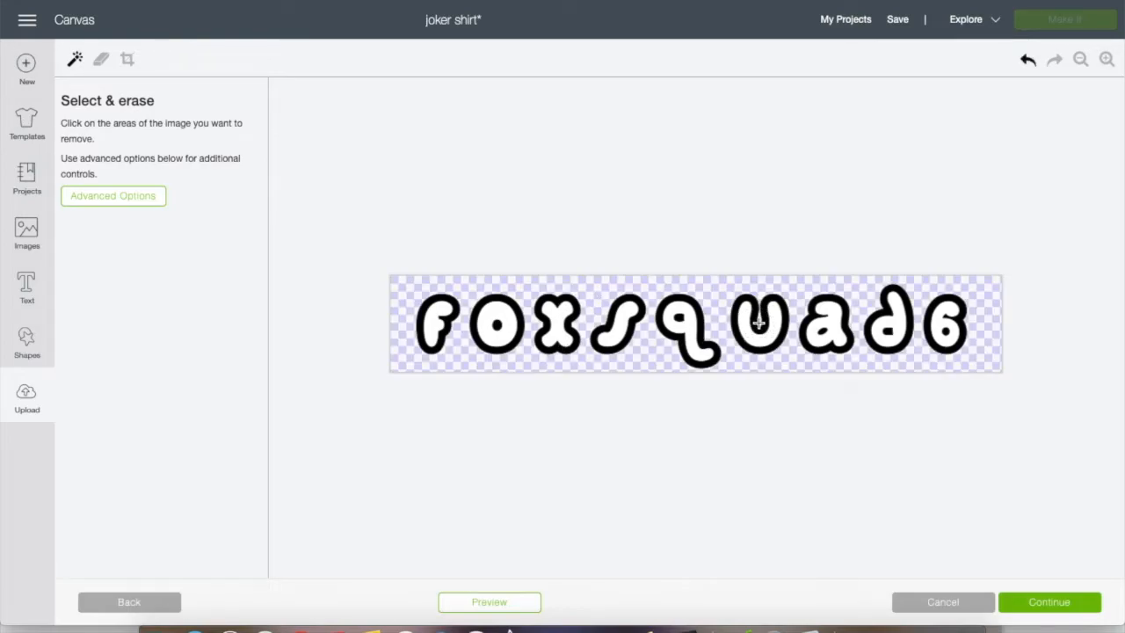
left_click(479, 603)
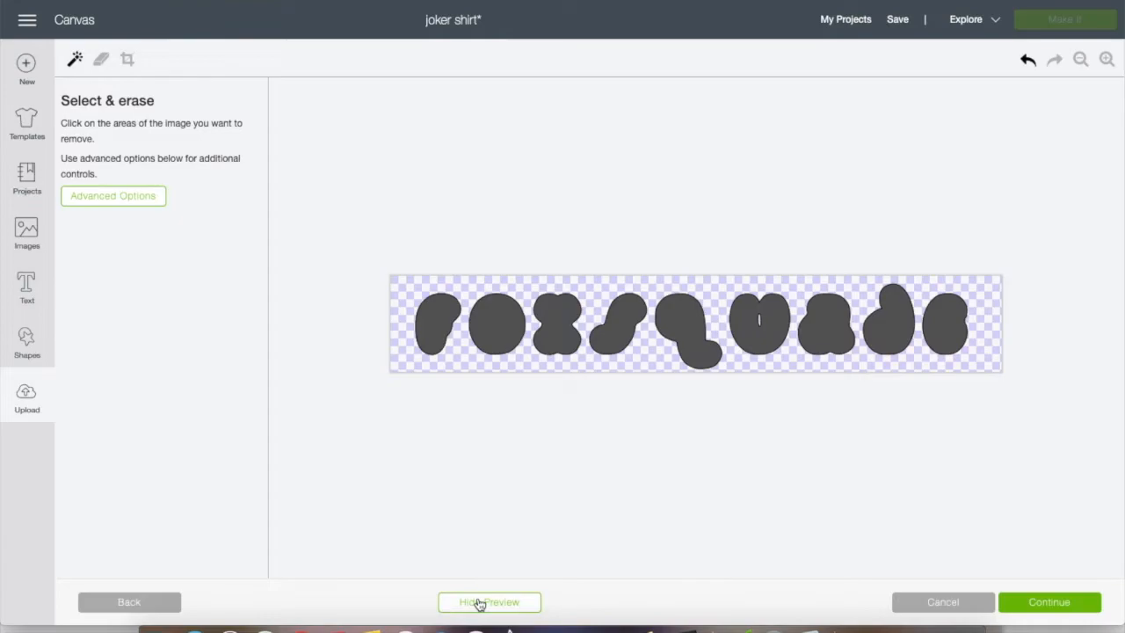
left_click(1039, 613)
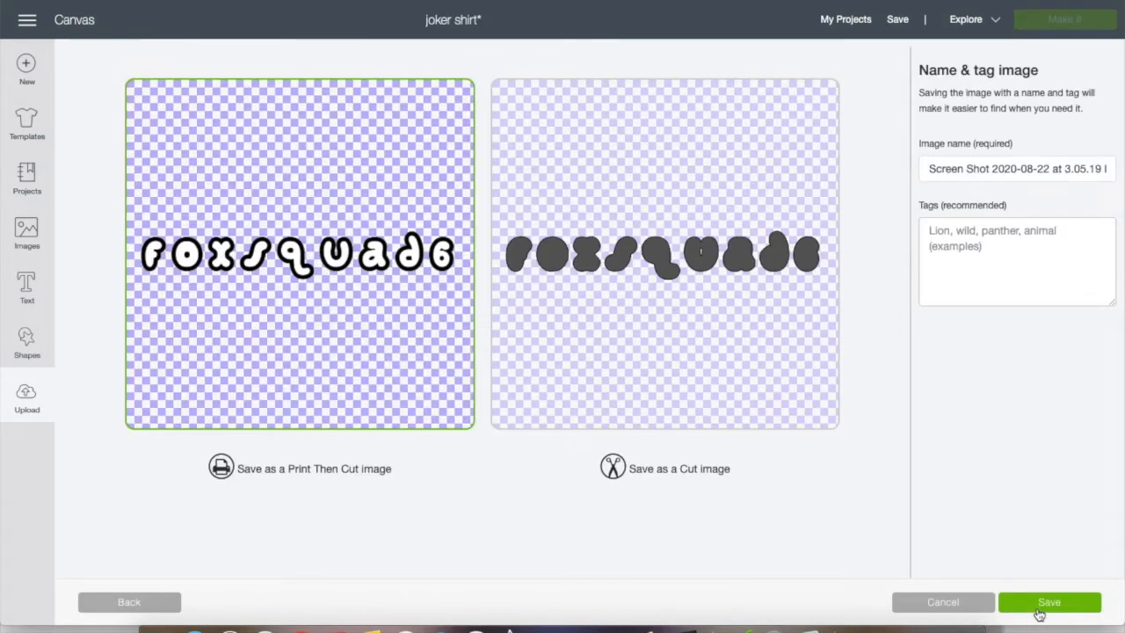
left_click(742, 380)
left_click(1046, 602)
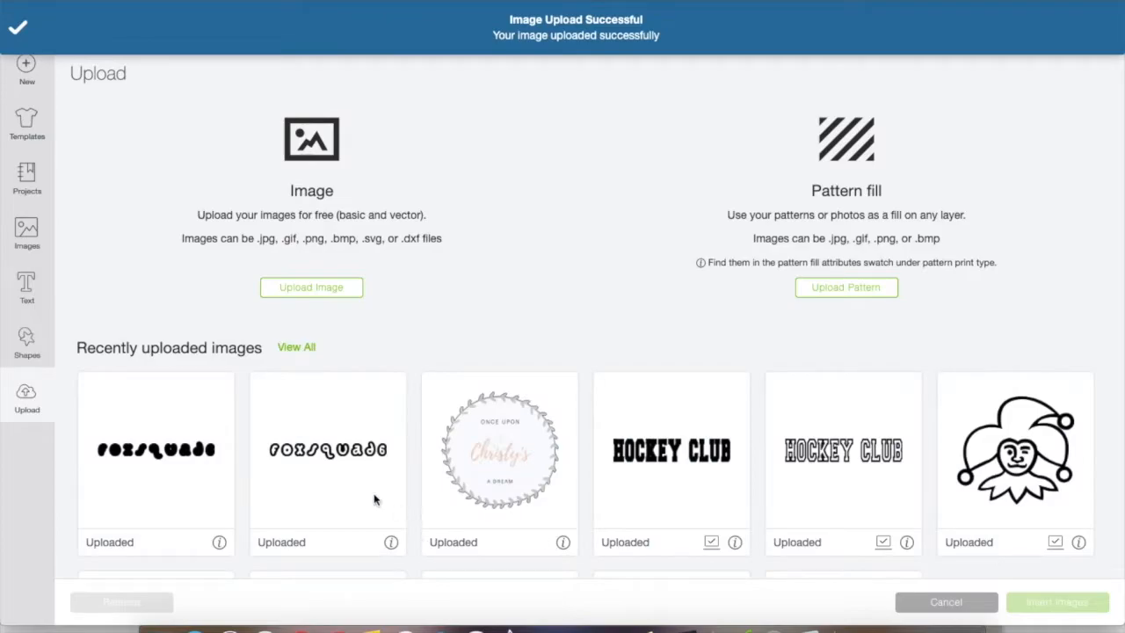
Insert both uploaded Fox Squad 6 images, the outline and the solid version, onto the canvas
left_click(320, 463)
left_click(154, 461)
left_click(1033, 606)
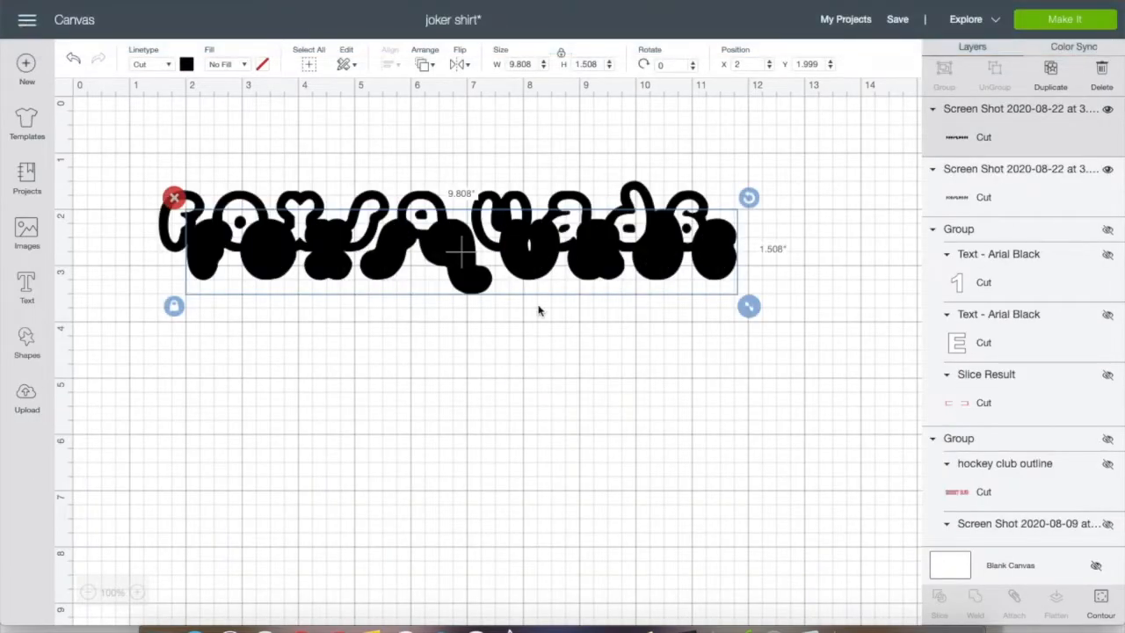
Change the material colour of the outline Fox Squad 6 image to blue
left_click(298, 198)
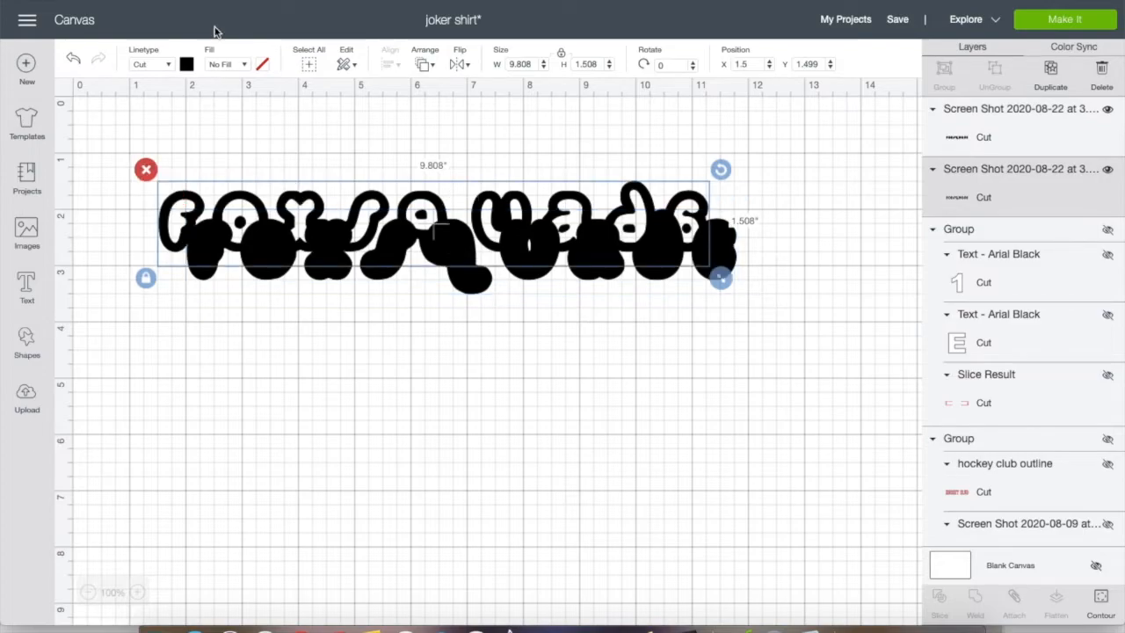
left_click(187, 64)
left_click(261, 167)
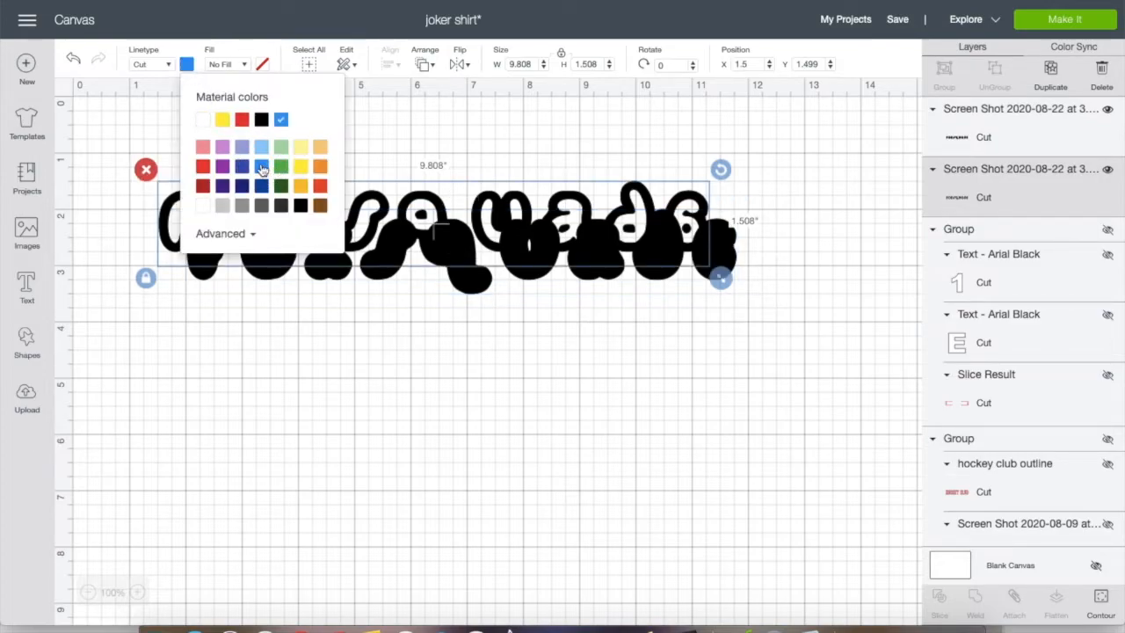
Send the blue outline to the front and align it over the solid black letters at about X 2, Y 1.985
left_click(424, 64)
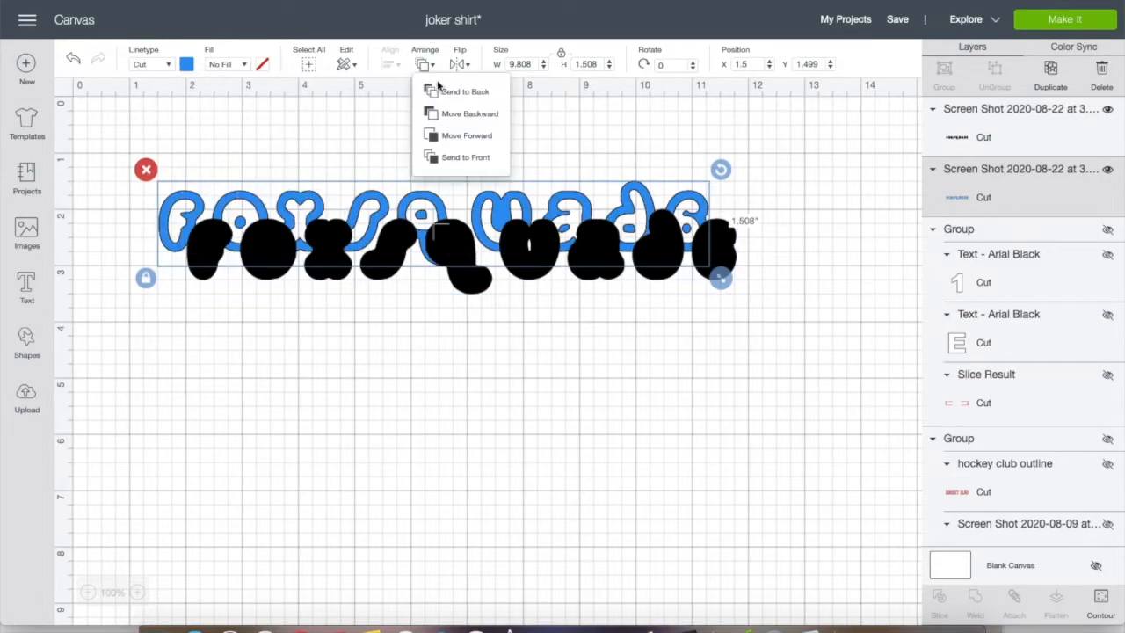
left_click(458, 156)
left_click_drag(437, 221, 470, 250)
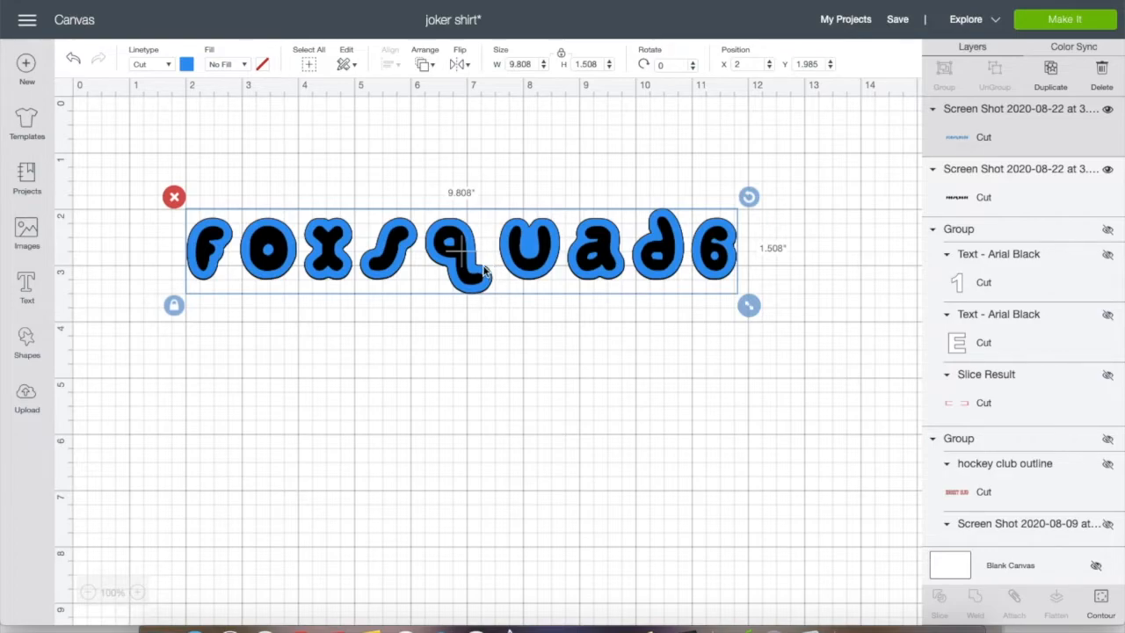
left_click_drag(483, 278, 475, 417)
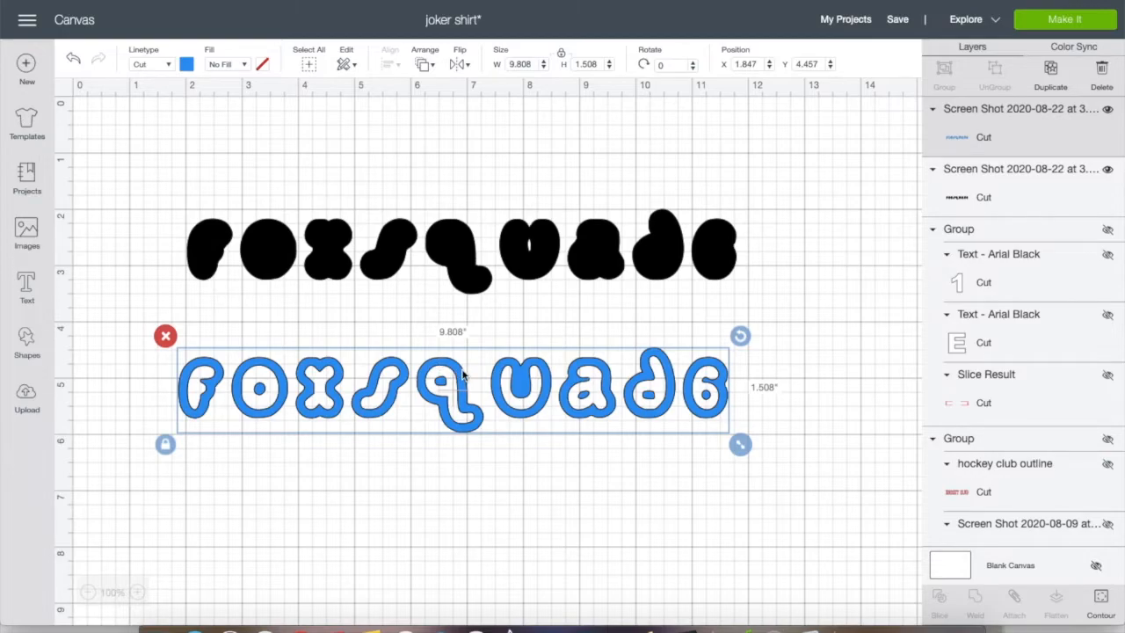
left_click_drag(461, 378, 467, 231)
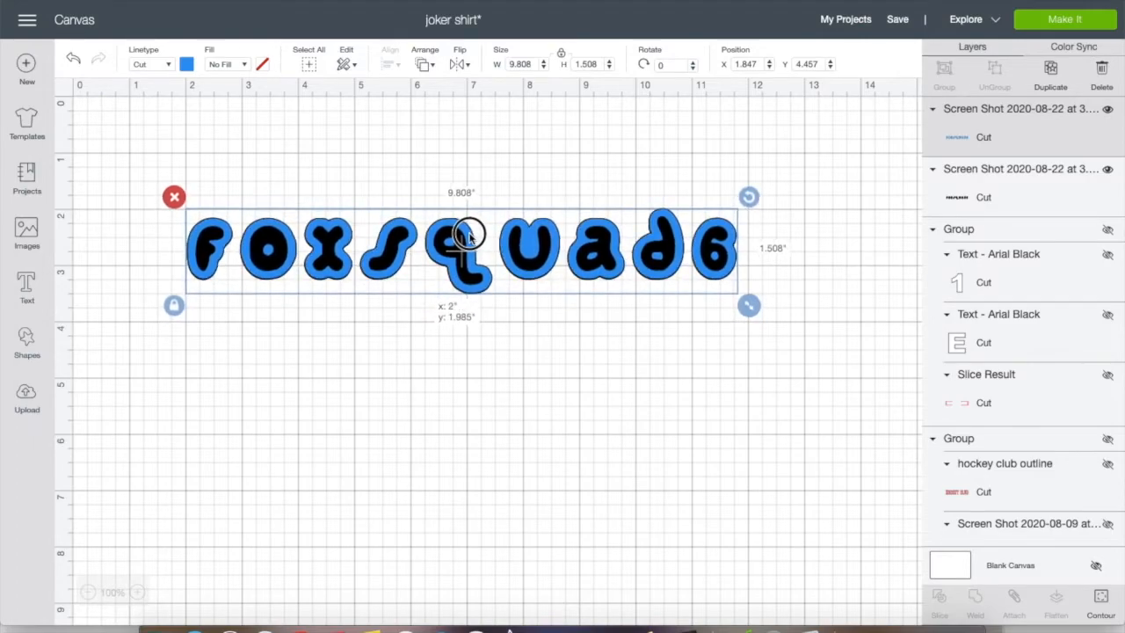
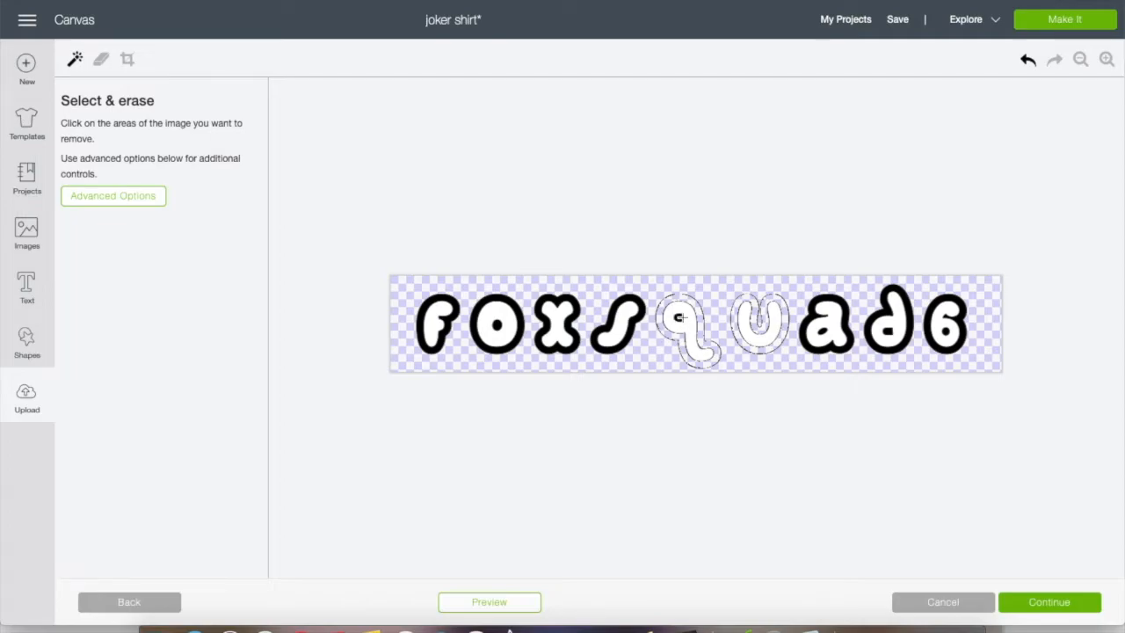
Erase the black outlines of the remaining letters s, x, o, f, a, d and 6, plus their black counters, leaving white inner shapes
left_click(620, 301)
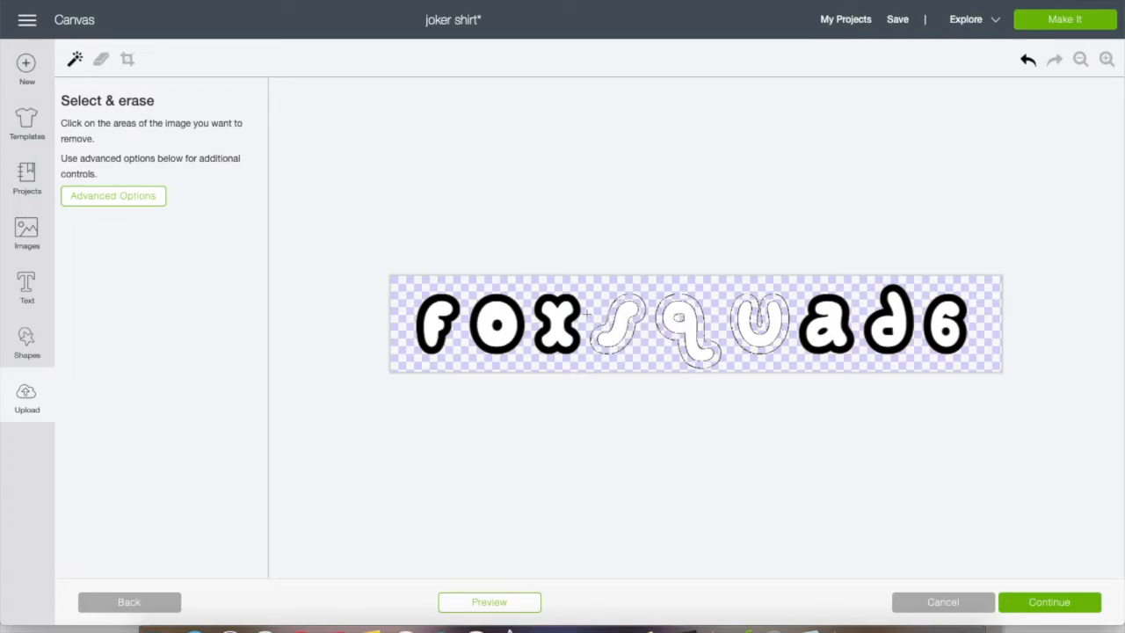
left_click(571, 301)
left_click(506, 301)
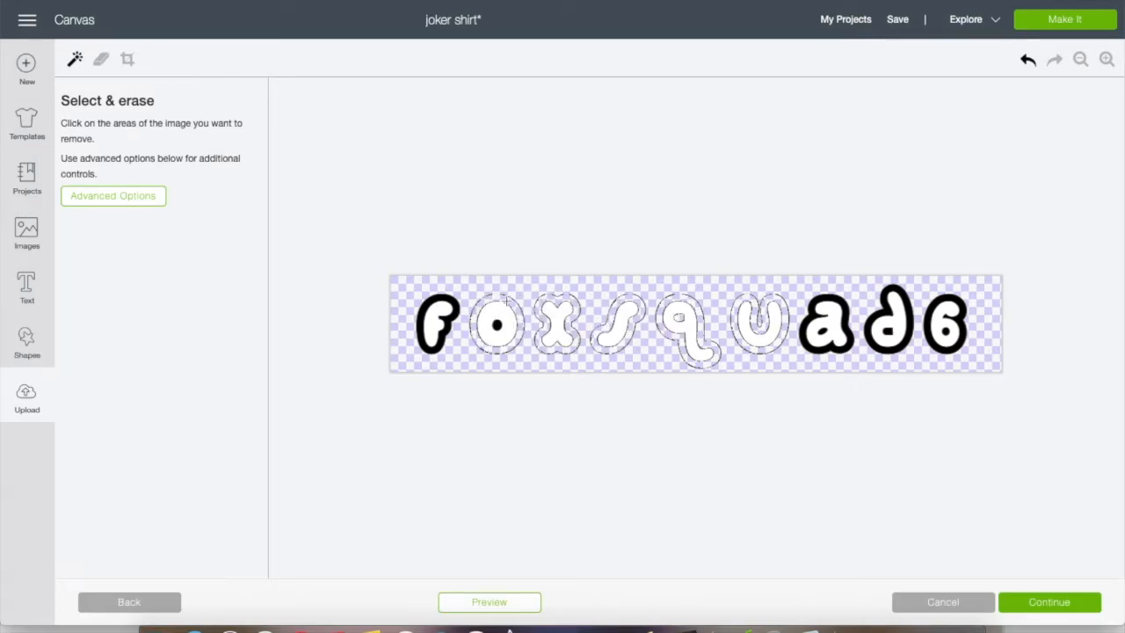
left_click(497, 327)
left_click(453, 300)
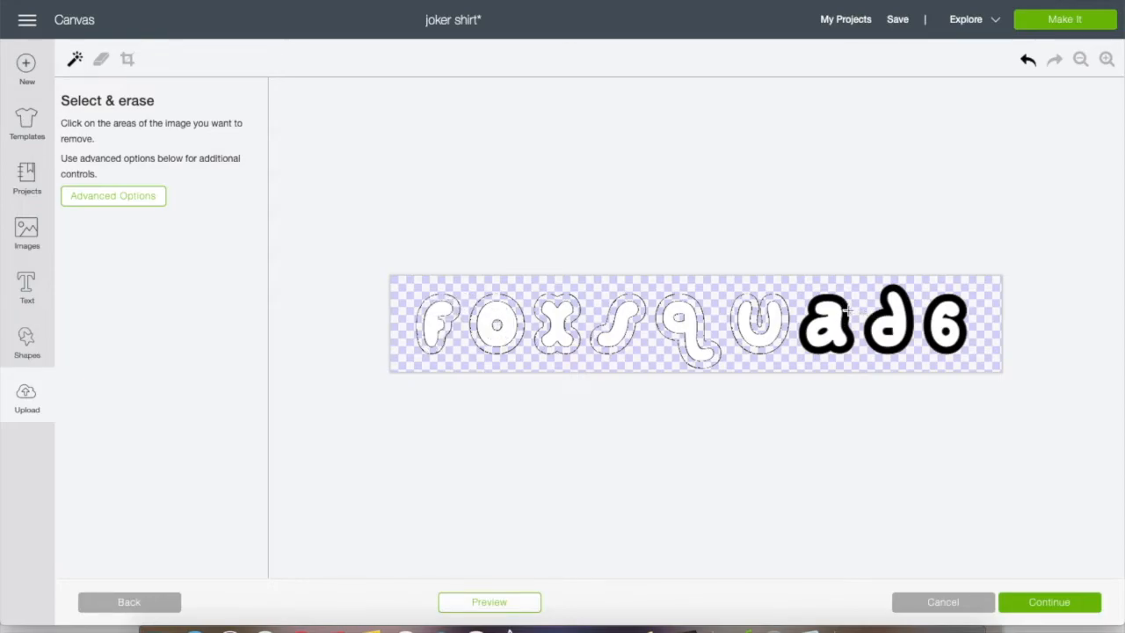
left_click(847, 310)
left_click(912, 312)
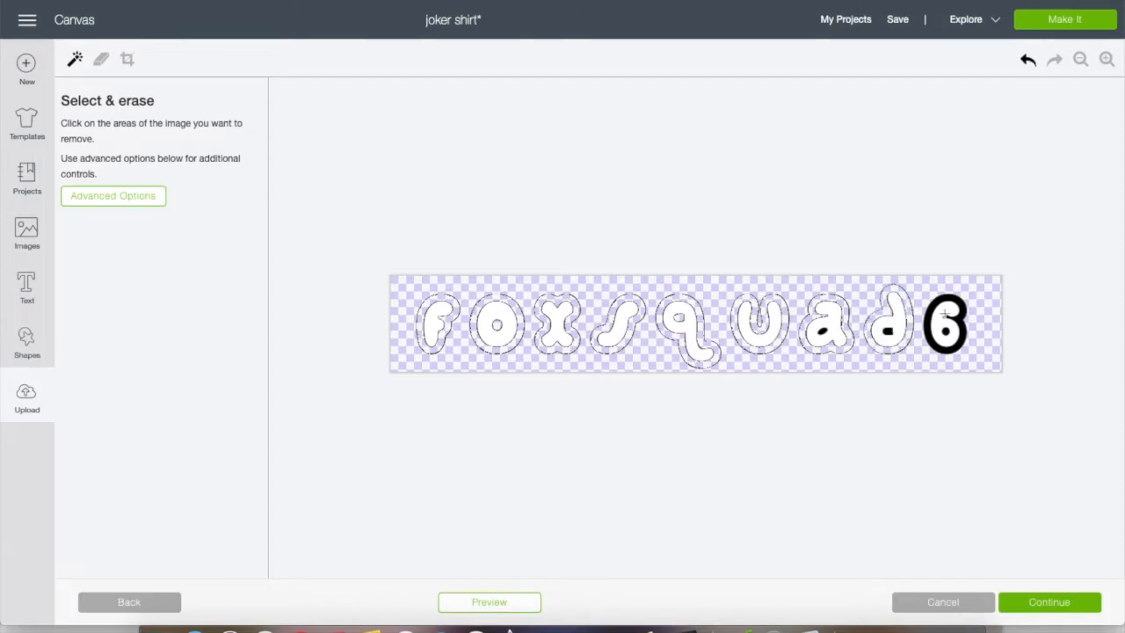
left_click(935, 312)
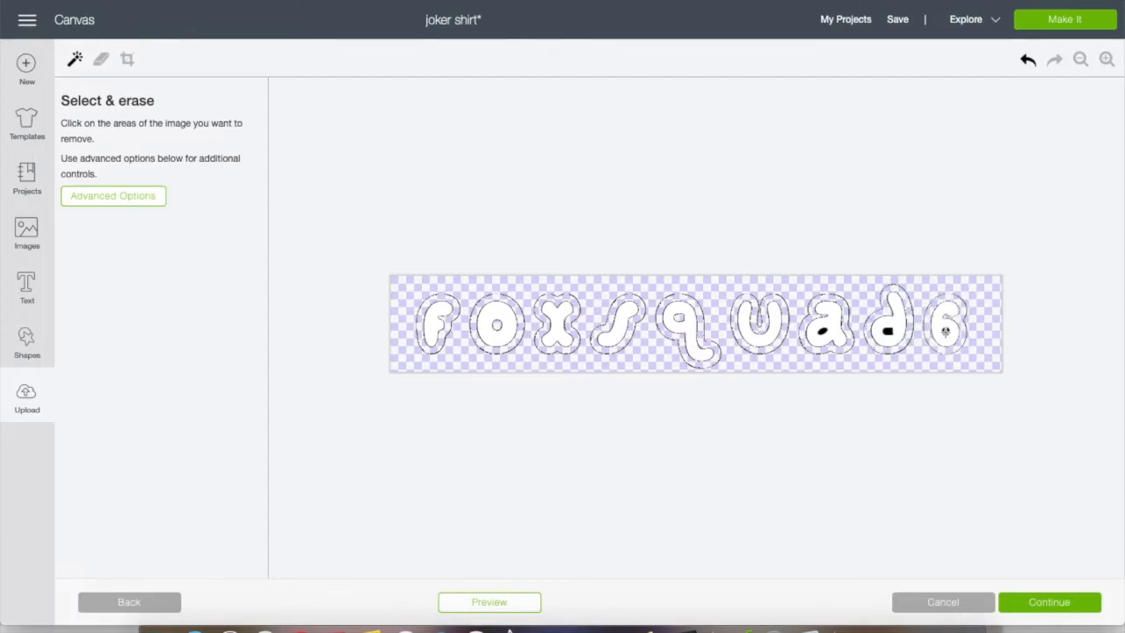
left_click(821, 332)
left_click(822, 331)
Preview the erased Fox Squad 6 letters and save them as a Cut image
left_click(507, 605)
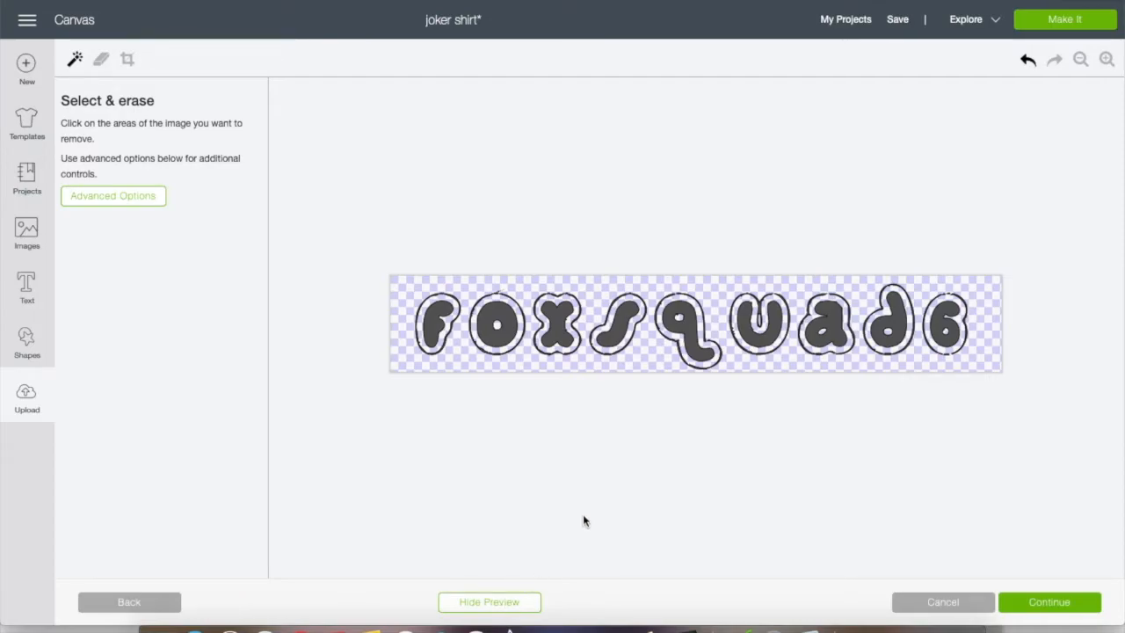
left_click(1028, 607)
left_click(665, 345)
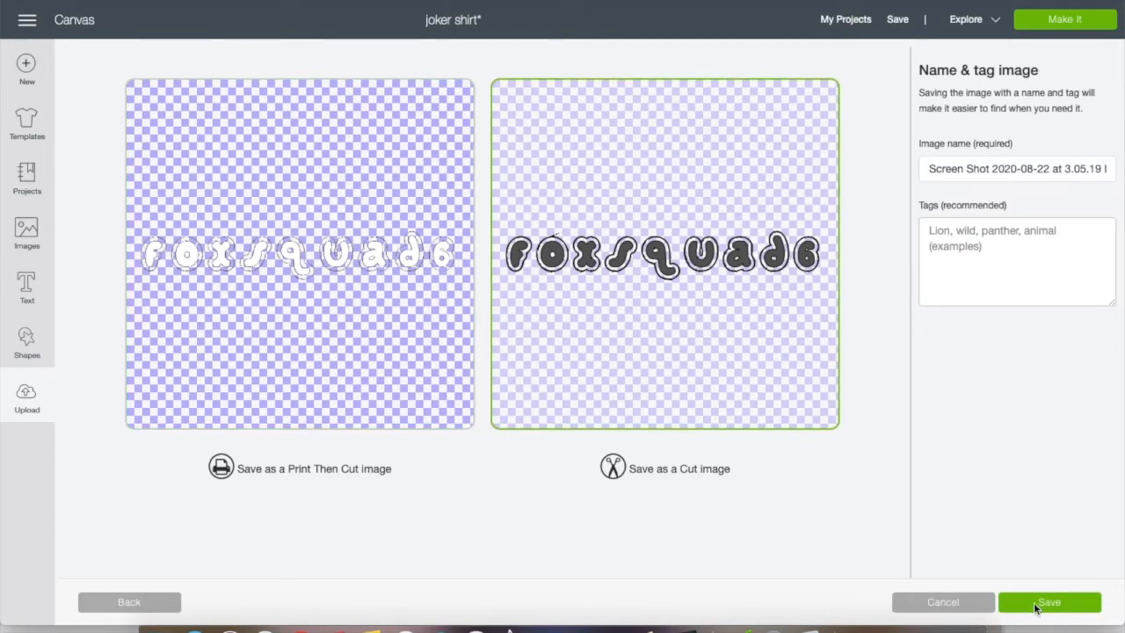
left_click(1036, 605)
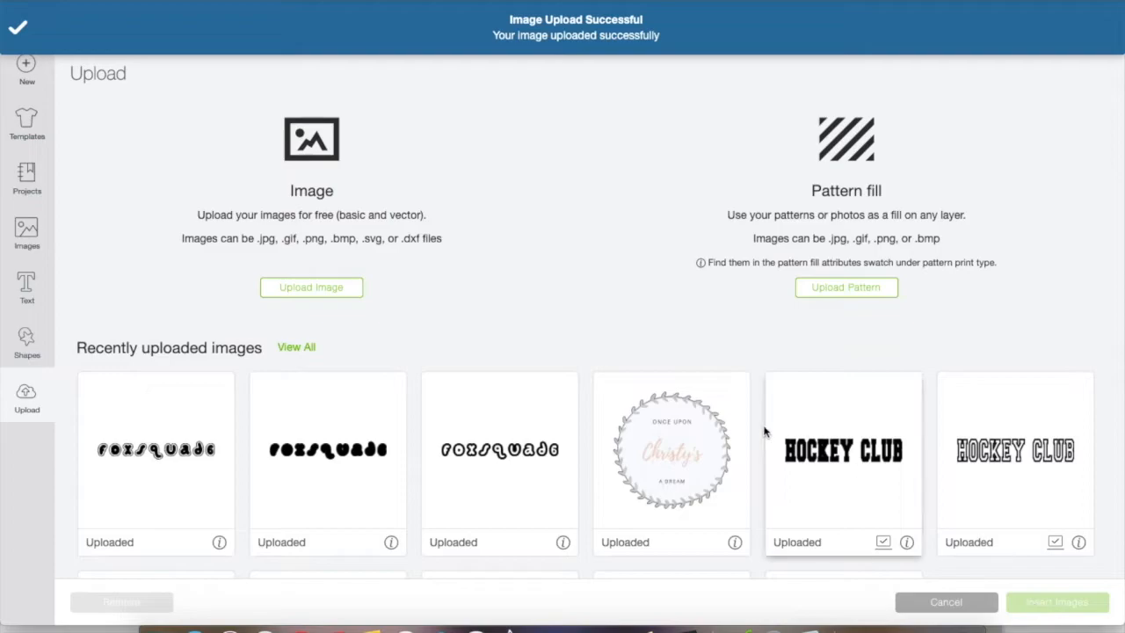
Insert the newly uploaded Fox Squad 6 image and place it below the blue layered text at about X 2.069, Y 5.221
left_click(189, 492)
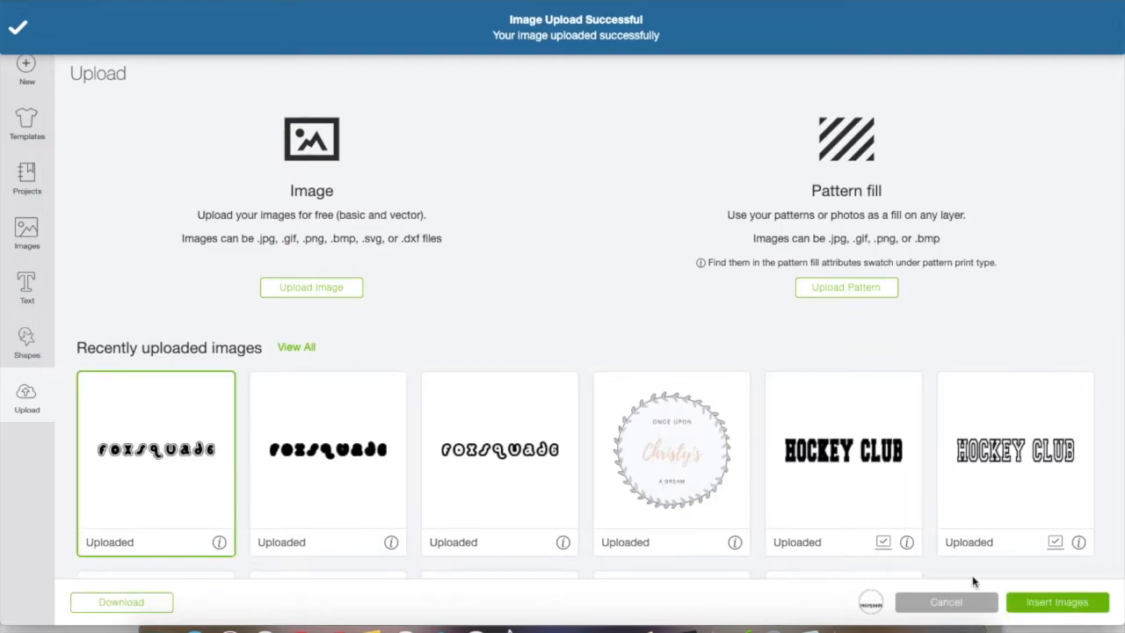
left_click(1047, 601)
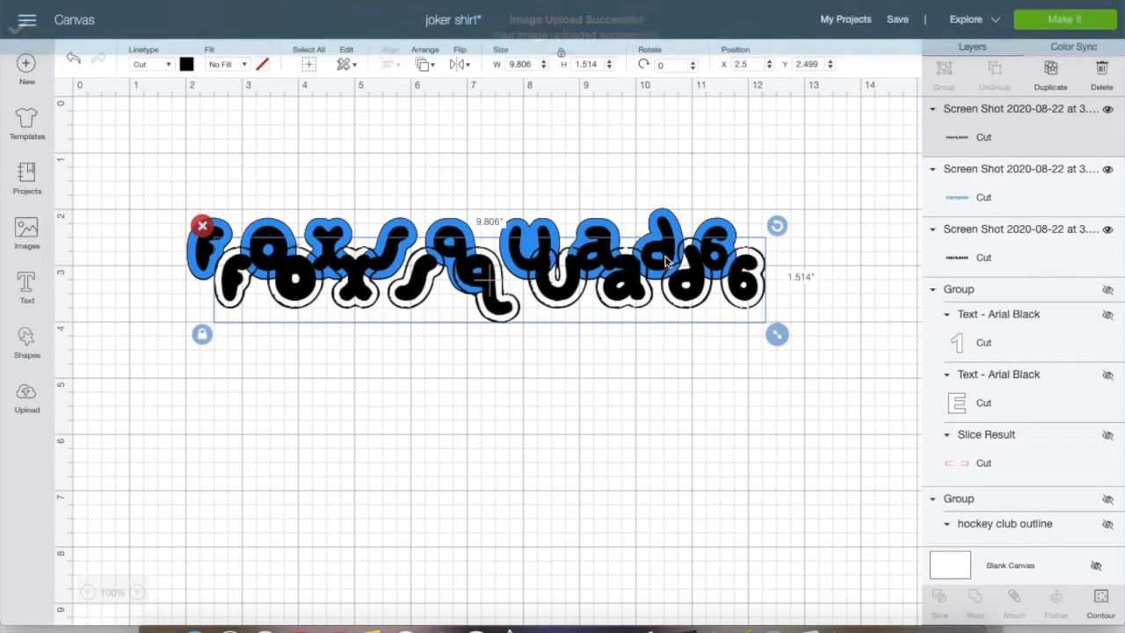
left_click_drag(565, 284, 545, 449)
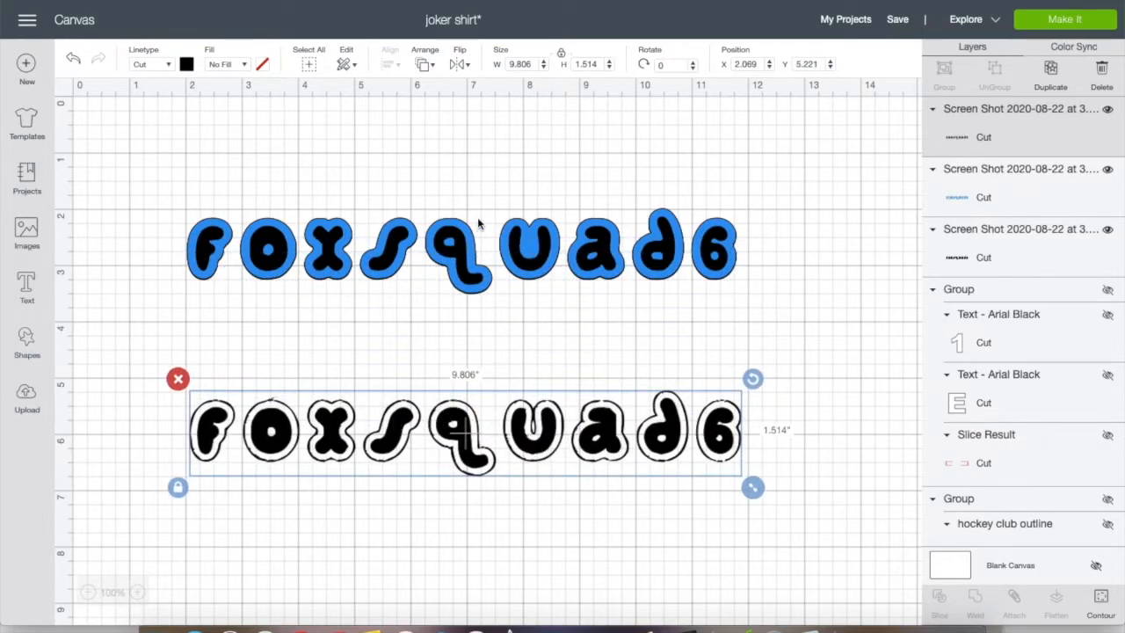
Move the blue outline over the newly inserted letters, bring it to the front and align it at about X 2.056, Y 5.207
left_click(463, 255)
left_click_drag(472, 249, 471, 425)
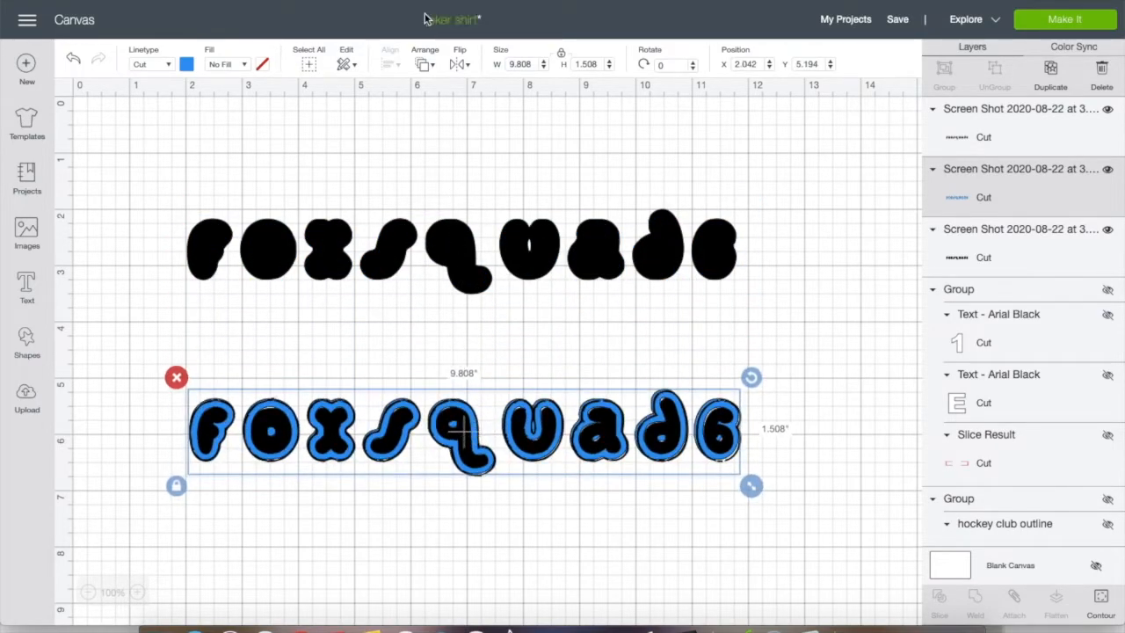
left_click(423, 71)
left_click(455, 156)
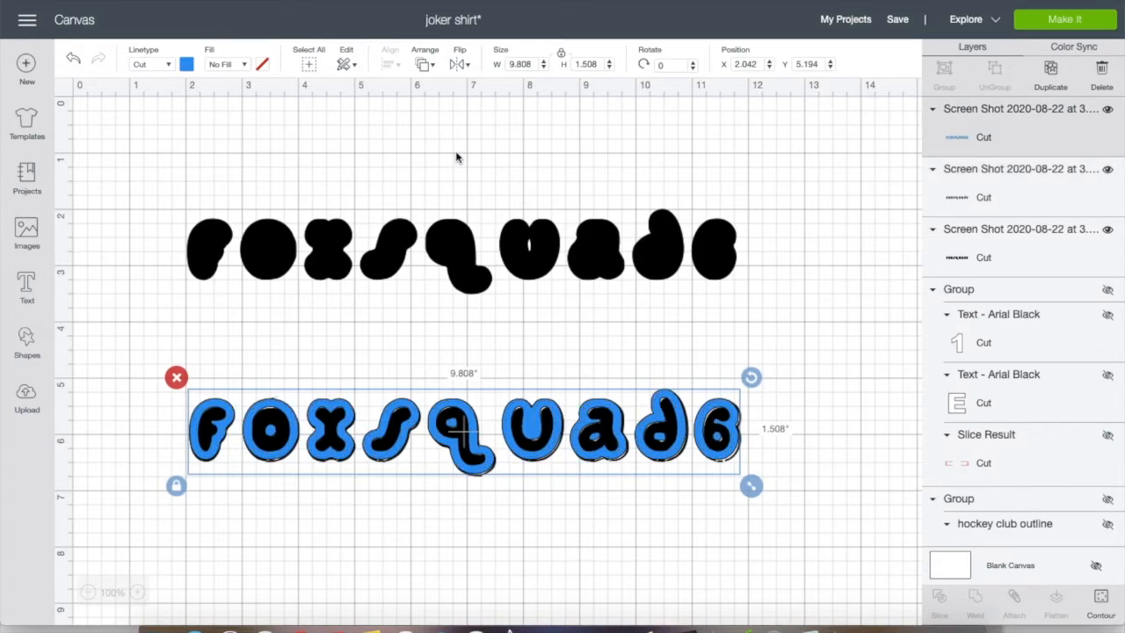
left_click_drag(463, 415, 462, 414)
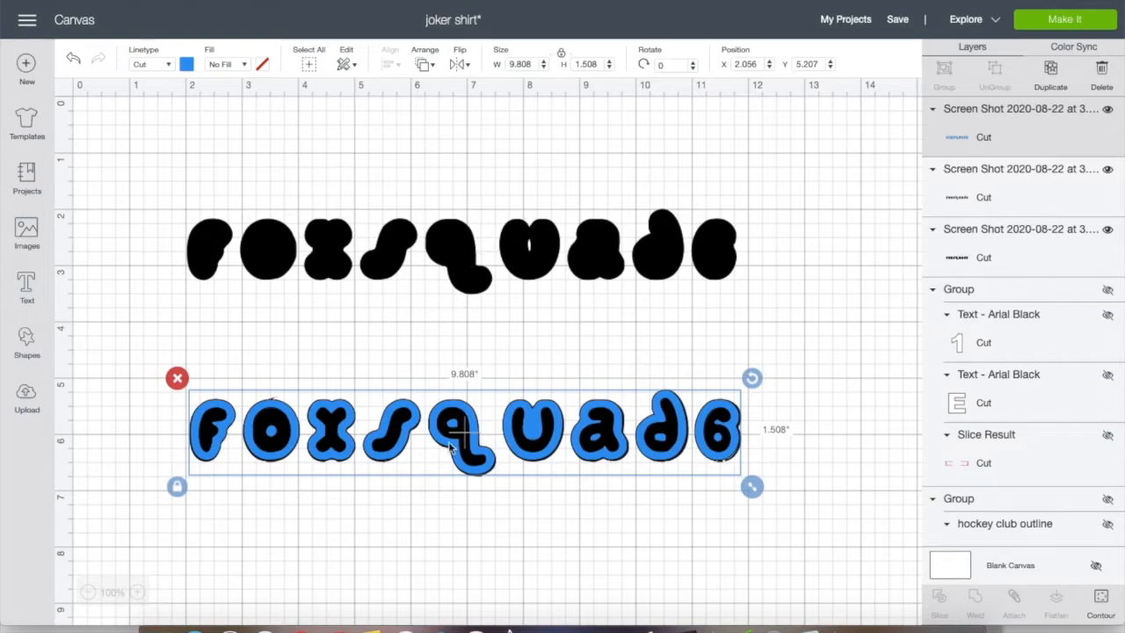
Move the blue outline back up to about X 1.986, Y 2.86, and open the newly inserted image for contour editing
left_click_drag(469, 432, 466, 299)
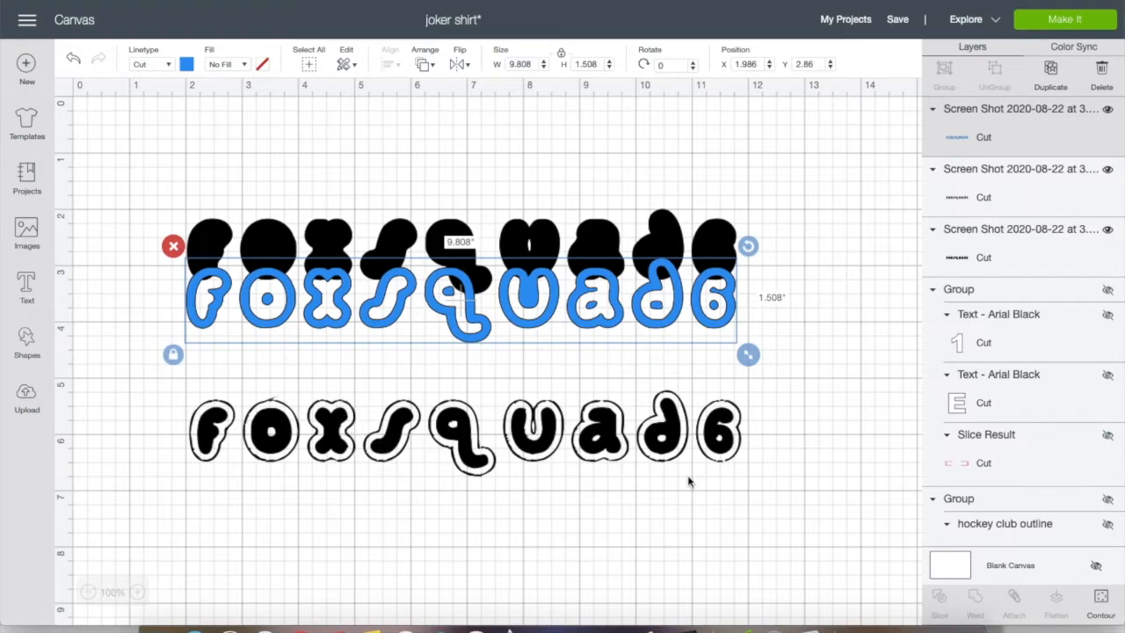
left_click(664, 430)
left_click(1102, 598)
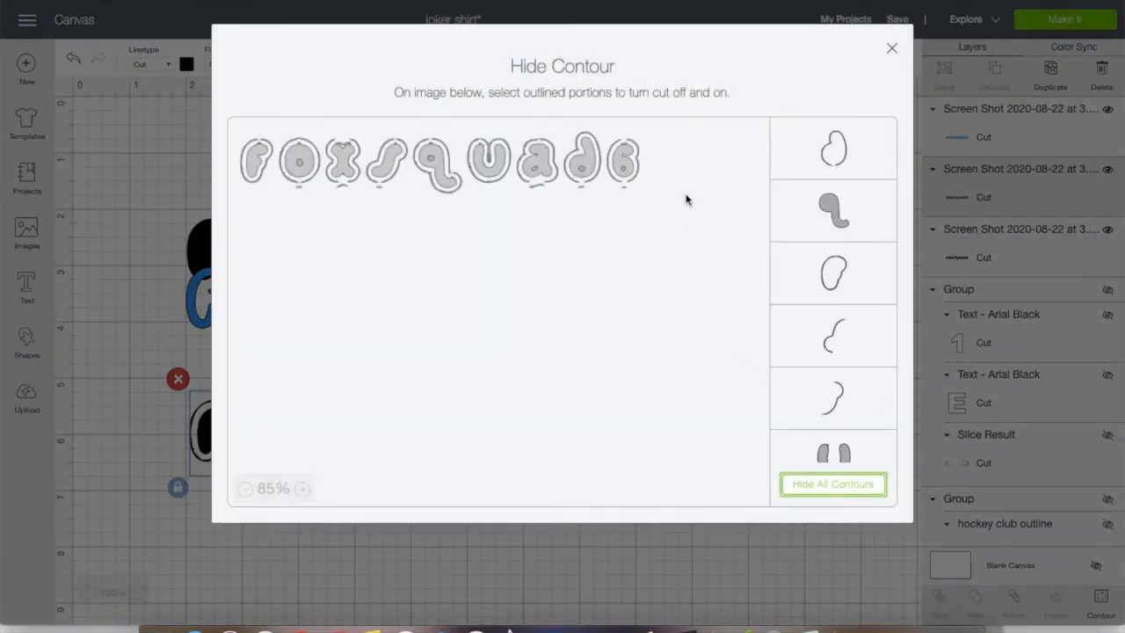
Hide the thin outer outline fragments around the letters one by one, keeping the solid inner letter shapes
left_click(826, 164)
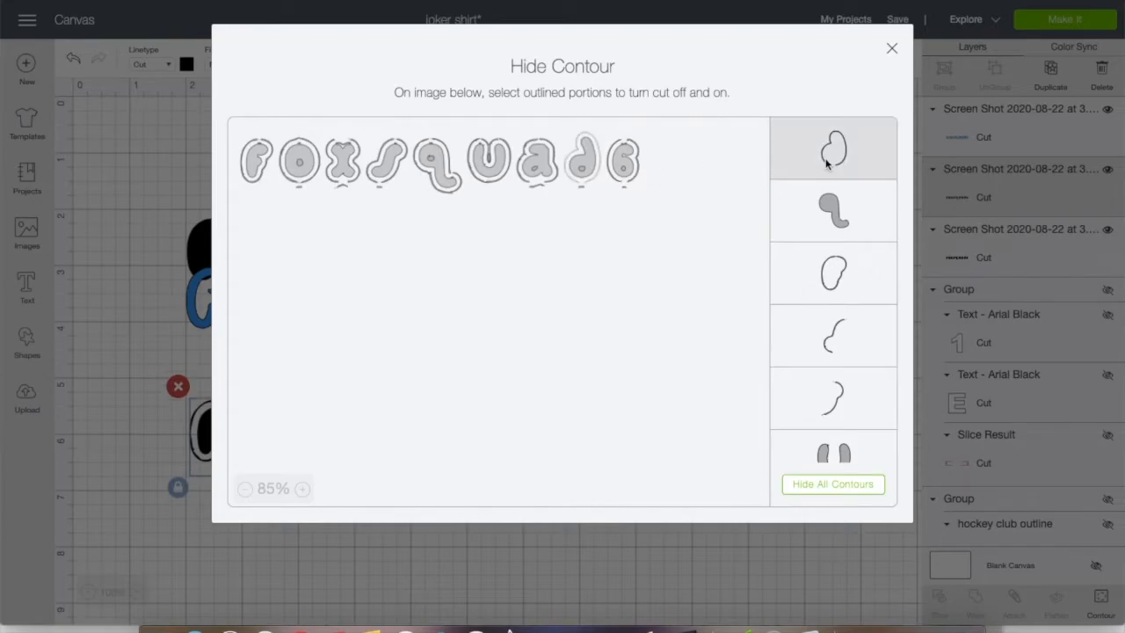
left_click(842, 281)
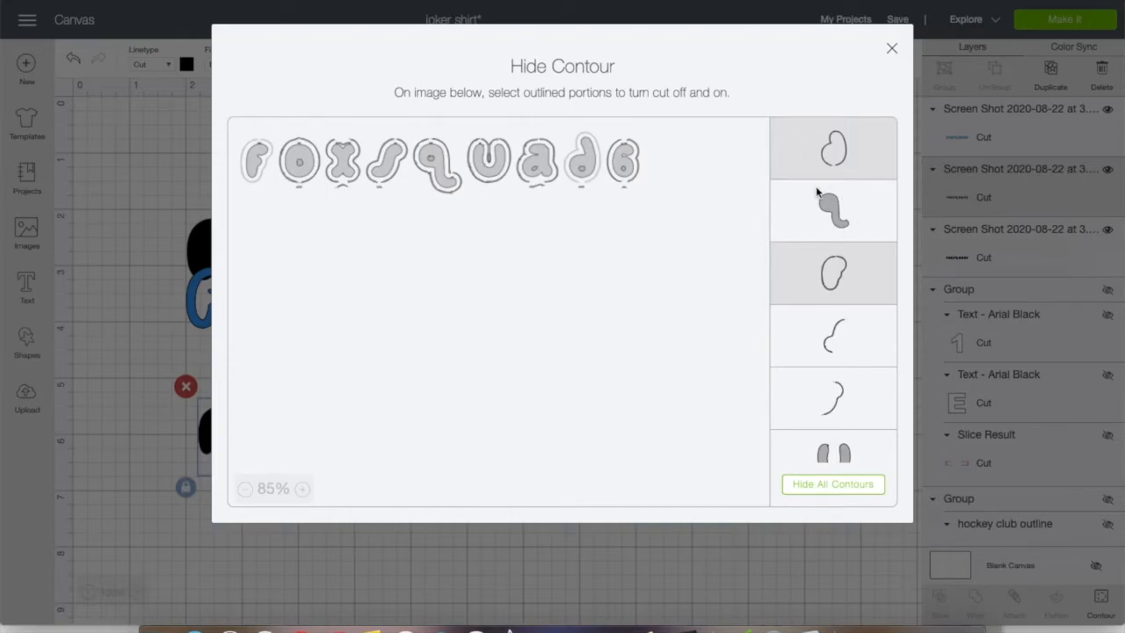
scroll(841, 268, "down", 1)
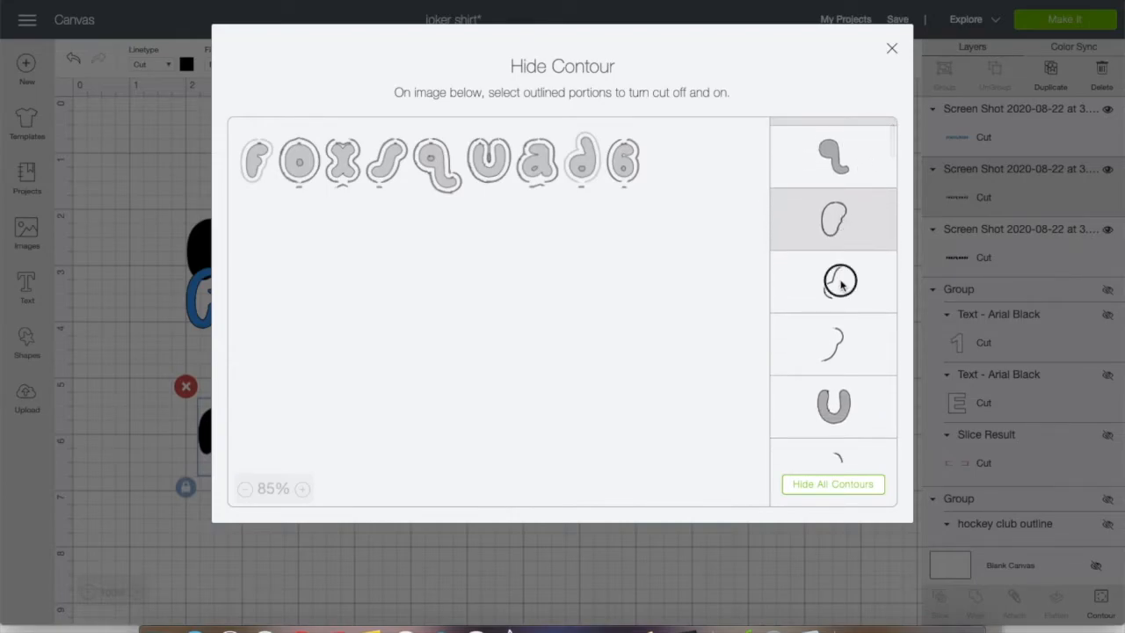
left_click(841, 281)
left_click(842, 366)
scroll(839, 366, "down", 2)
left_click(837, 367)
scroll(837, 367, "down", 3)
scroll(836, 366, "down", 1)
left_click(831, 312)
left_click(831, 376)
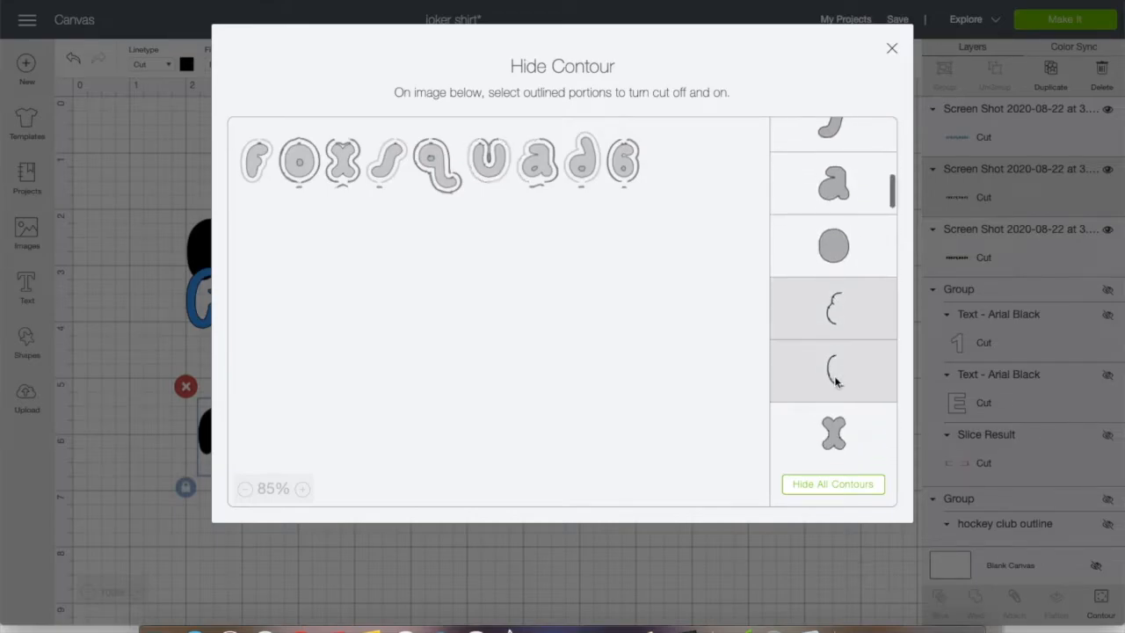
scroll(836, 233, "down", 4)
left_click(836, 235)
left_click(838, 320)
left_click(841, 377)
scroll(841, 380, "down", 3)
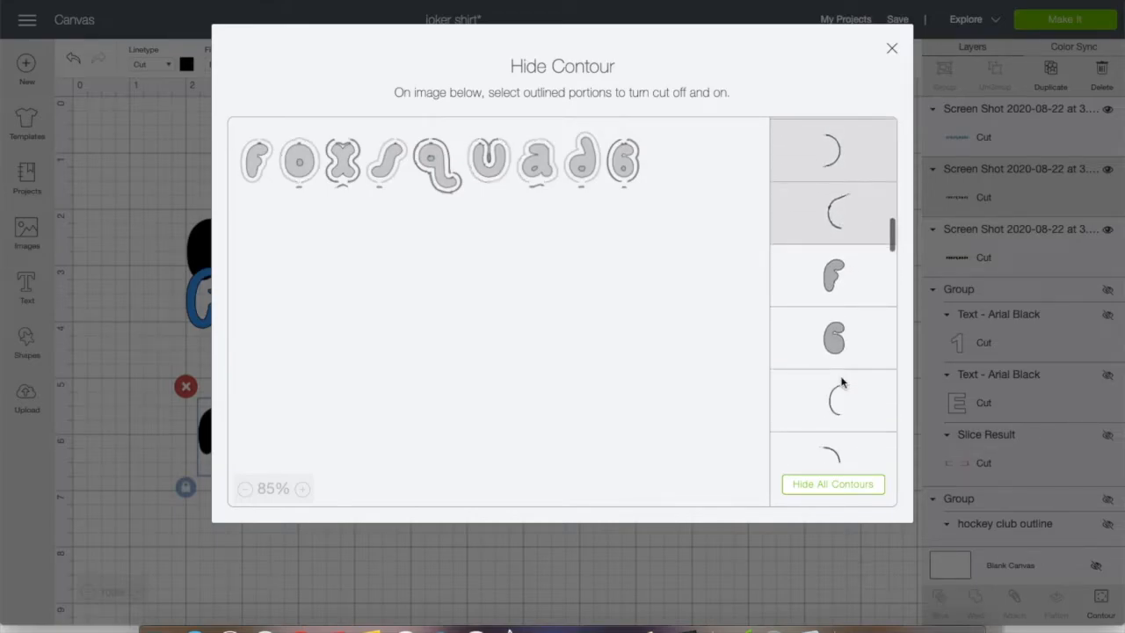
left_click(844, 387)
scroll(841, 391, "down", 2)
left_click(842, 343)
left_click(839, 386)
left_click(838, 444)
scroll(838, 442, "down", 3)
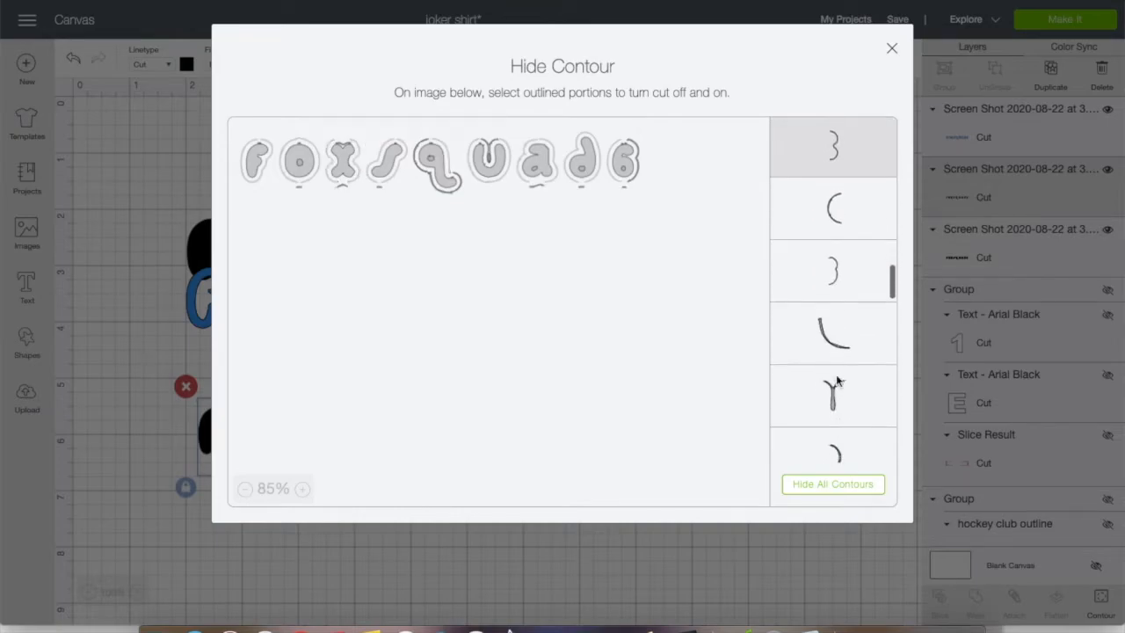
left_click(833, 226)
left_click(833, 270)
left_click(833, 333)
left_click(831, 393)
scroll(835, 413, "down", 3)
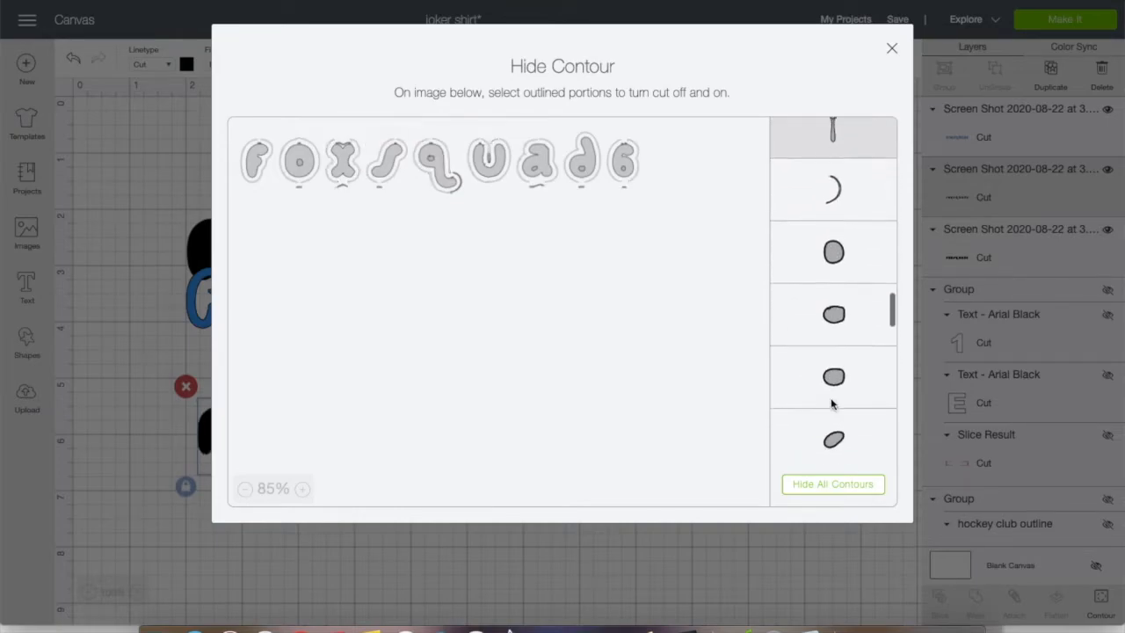
left_click(832, 188)
Hide the small letter-counter contours and the tiny leftover slivers one by one
left_click(833, 250)
left_click(833, 311)
left_click(833, 374)
left_click(833, 436)
scroll(834, 444, "down", 3)
scroll(834, 444, "down", 3)
left_click(833, 161)
left_click(834, 222)
left_click(837, 284)
left_click(839, 347)
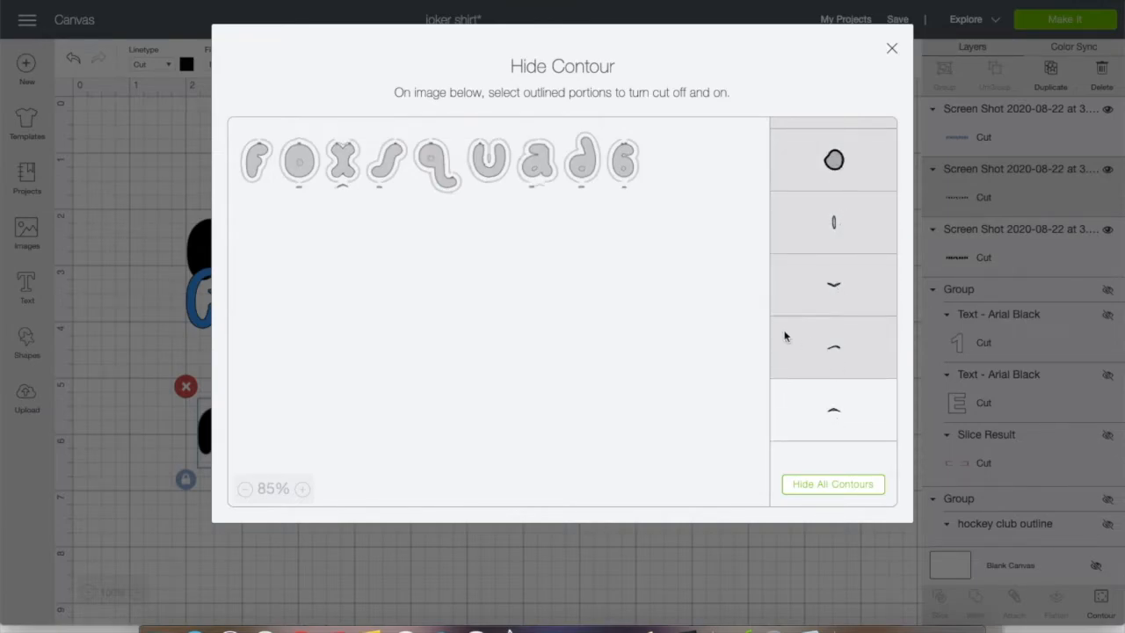
Hide all contours, restore the solid q shape and hide the remaining outer outline of the d
left_click(826, 486)
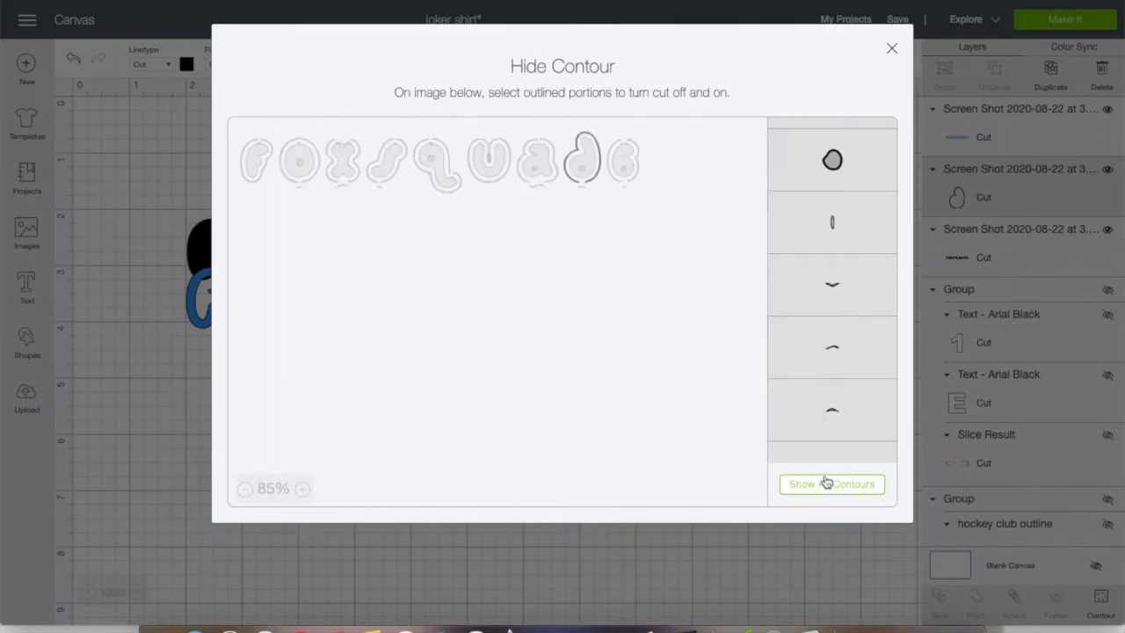
scroll(817, 269, "up", 5)
scroll(817, 272, "up", 5)
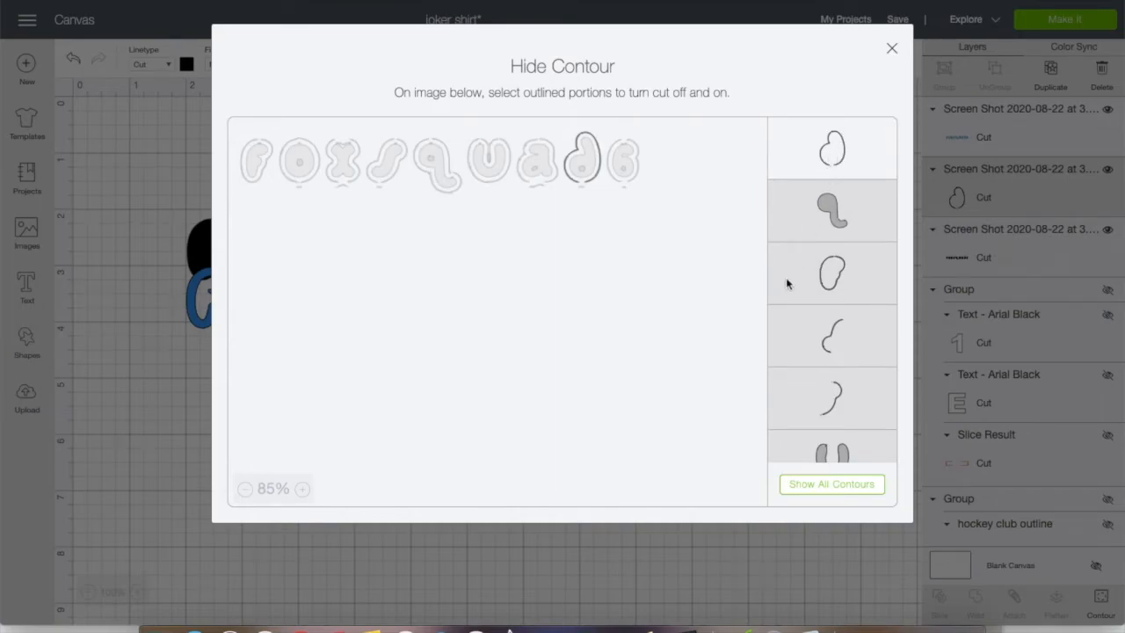
left_click(823, 212)
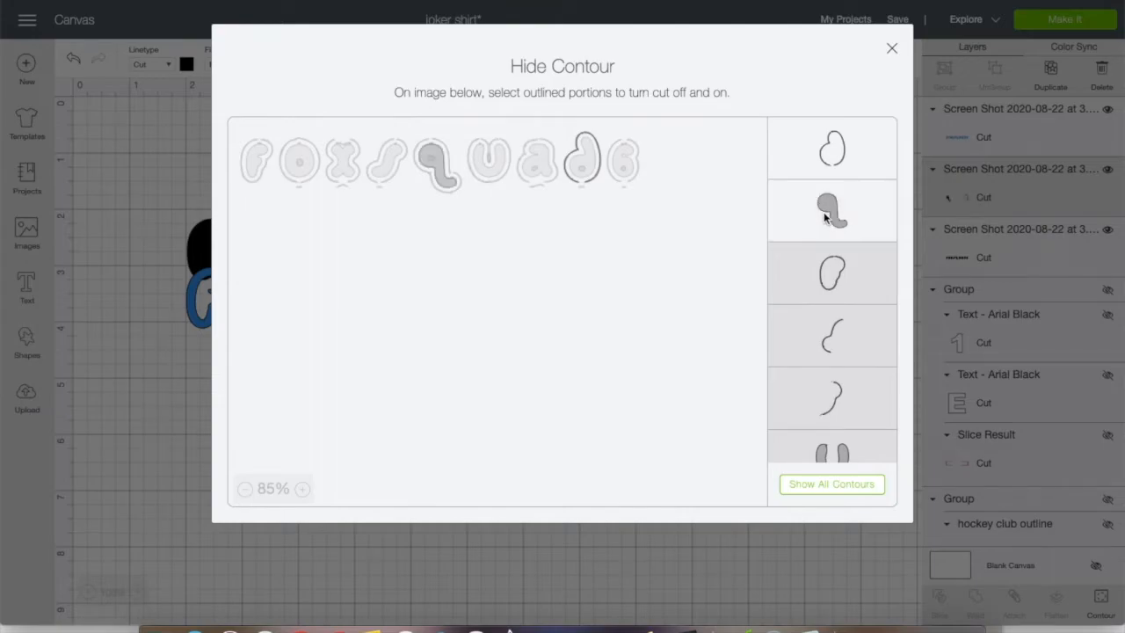
left_click(837, 142)
Restore the solid inner shapes of the letters u, d, s, a, o and x
scroll(821, 309, "down", 4)
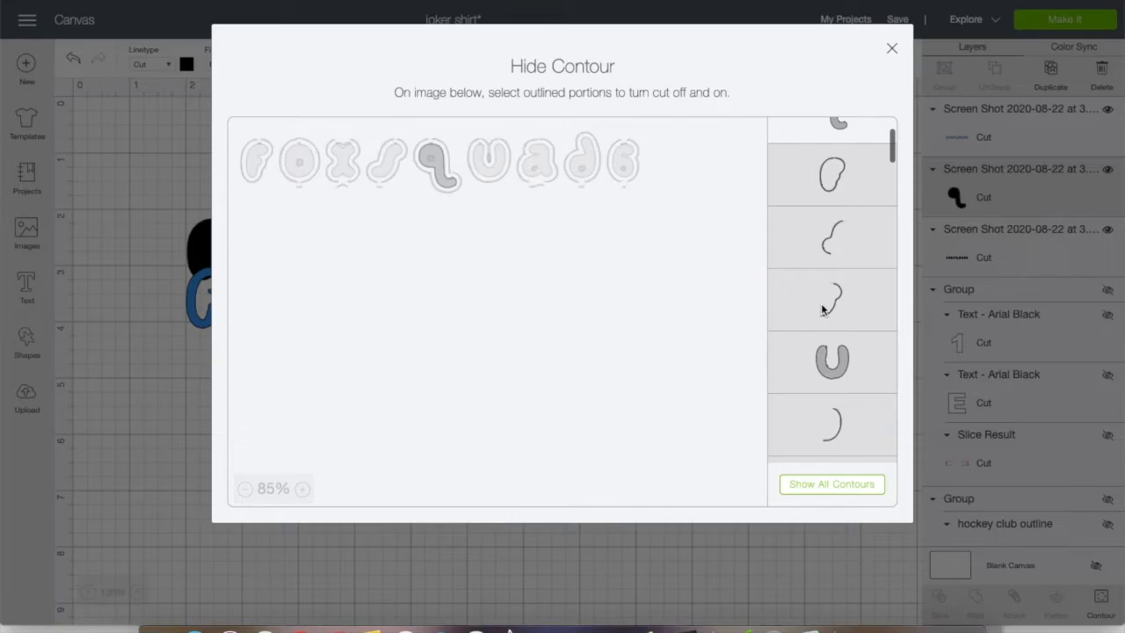
left_click(824, 307)
left_click(827, 415)
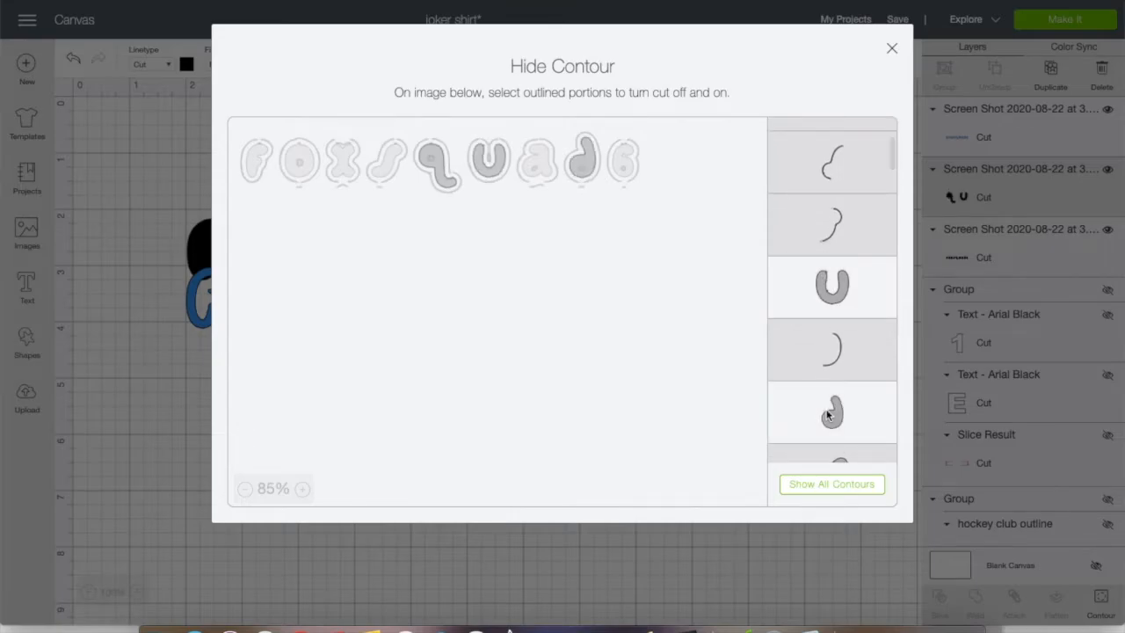
scroll(826, 396, "down", 4)
left_click(822, 276)
left_click(835, 332)
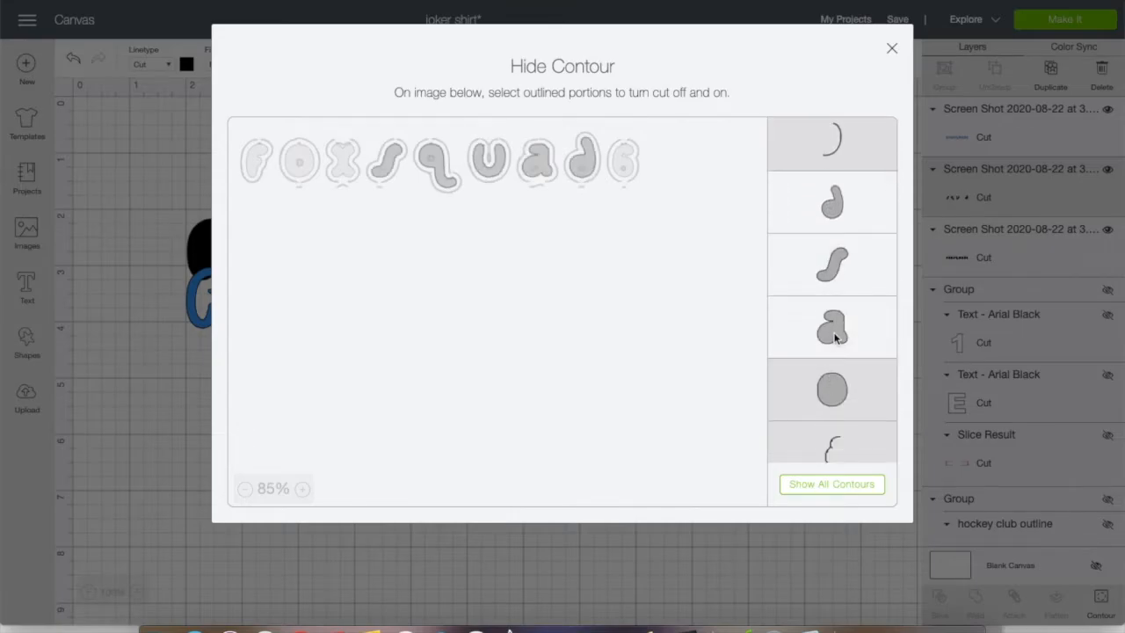
left_click(837, 399)
scroll(837, 403, "down", 3)
scroll(837, 402, "down", 2)
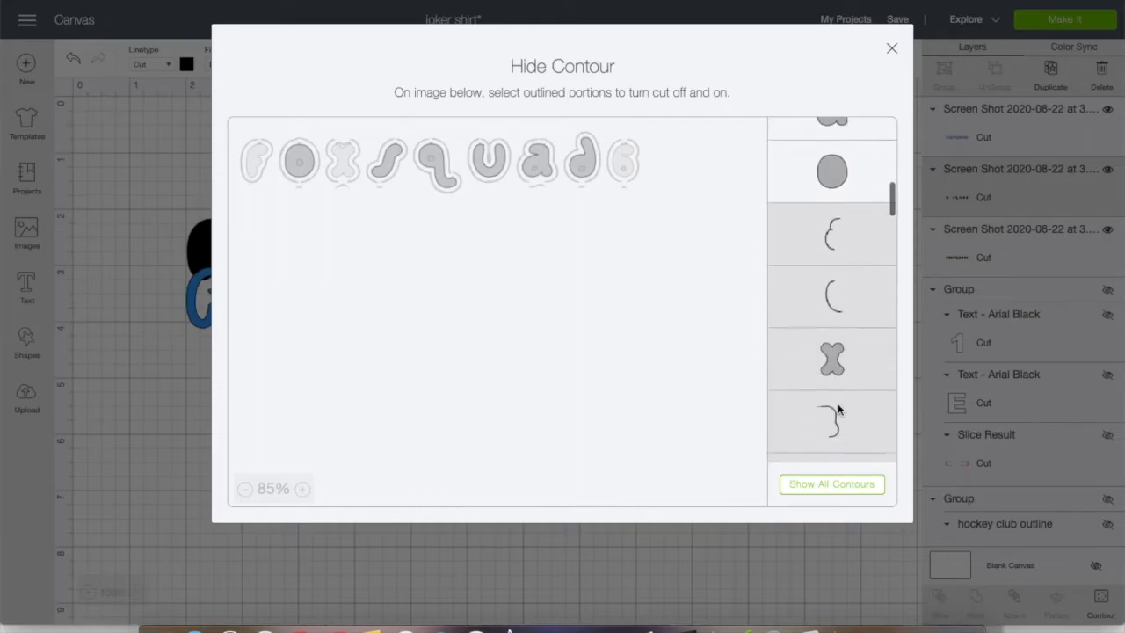
left_click(835, 365)
Restore the solid f and 6 shapes, switching the 6 off and on again to compare
scroll(835, 364, "down", 3)
scroll(835, 365, "down", 2)
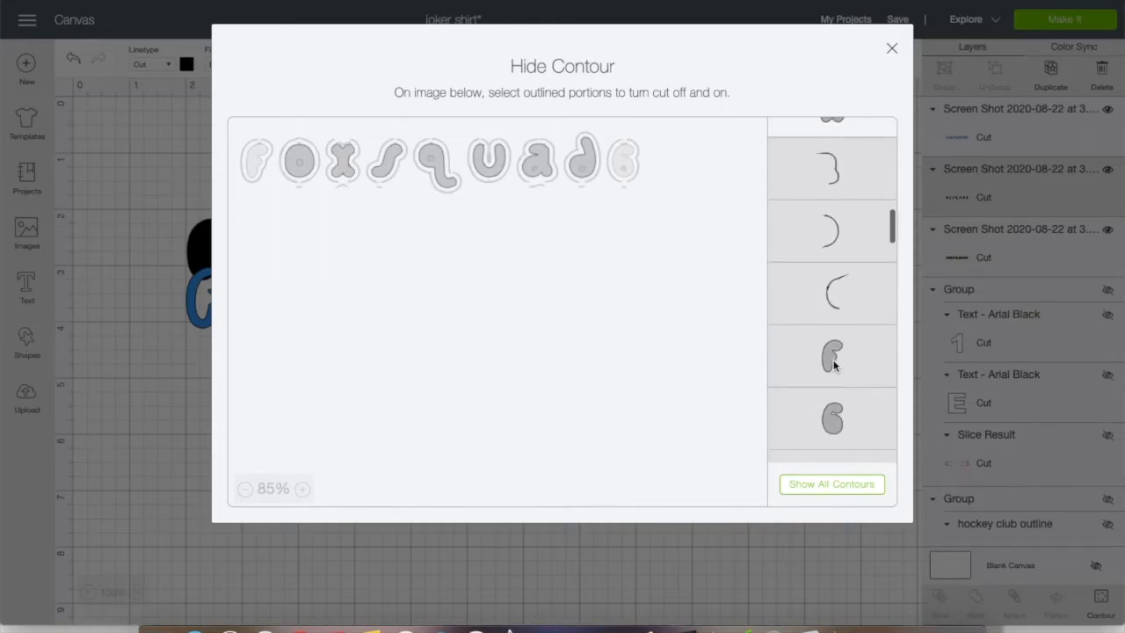
left_click(832, 355)
left_click(835, 419)
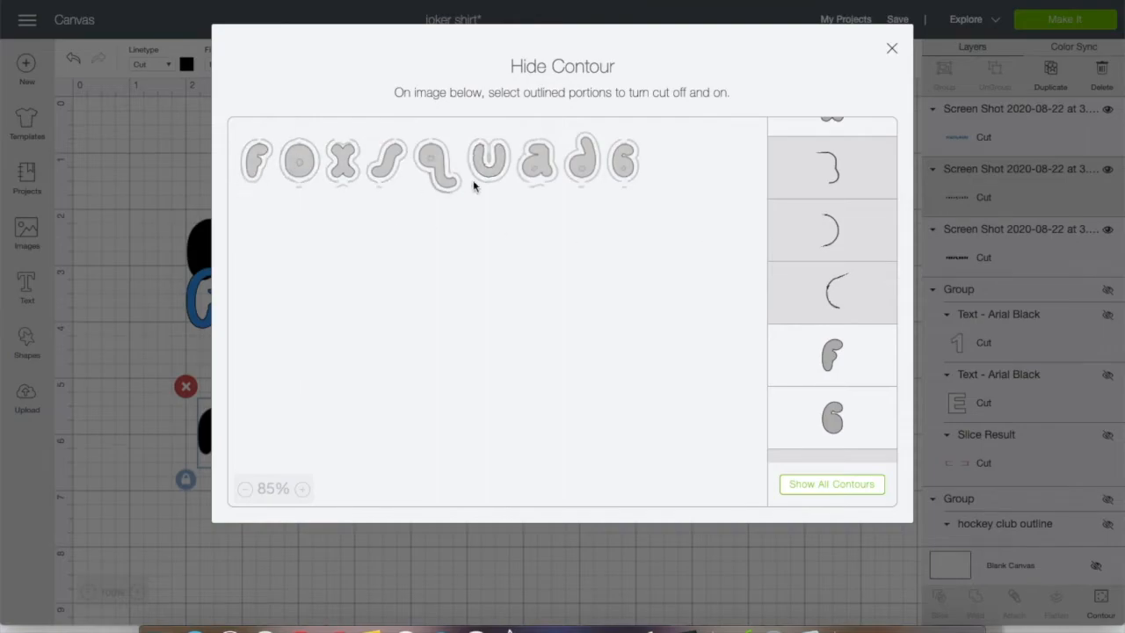
left_click(835, 419)
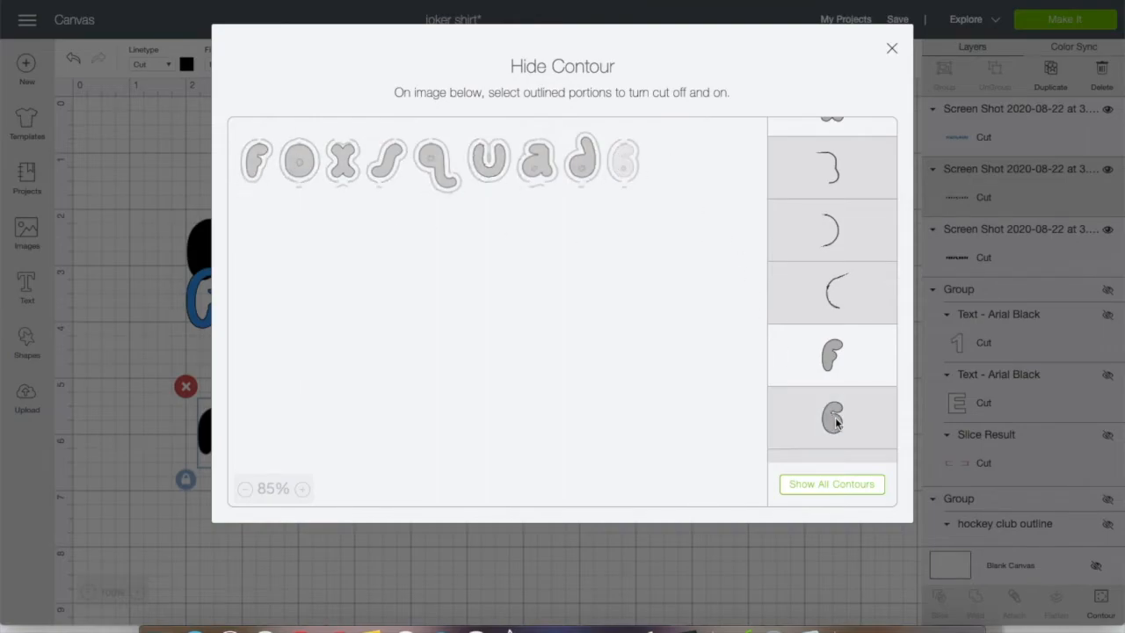
left_click(835, 420)
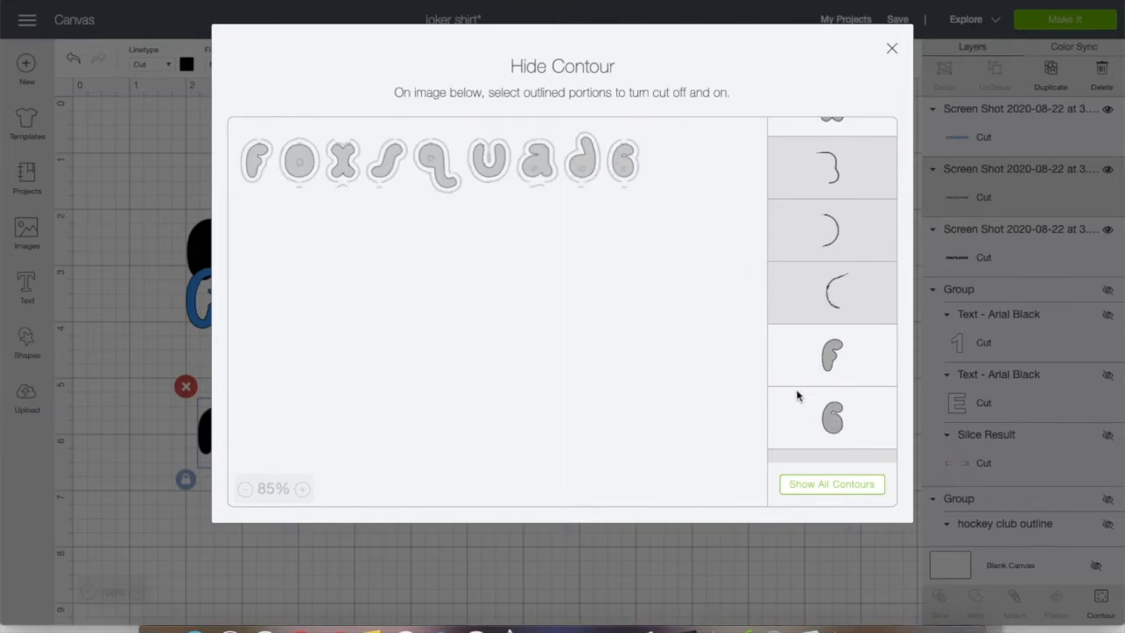
Close the contour editing and lay the blue outline image over the solid black inner letters
left_click(892, 51)
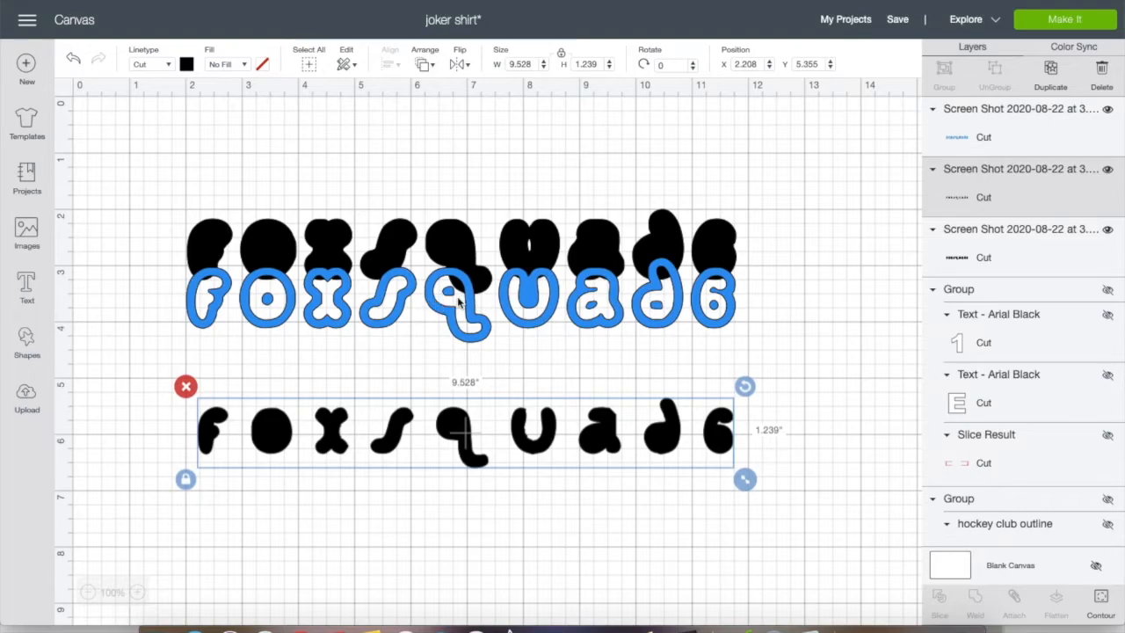
left_click_drag(469, 301, 472, 431)
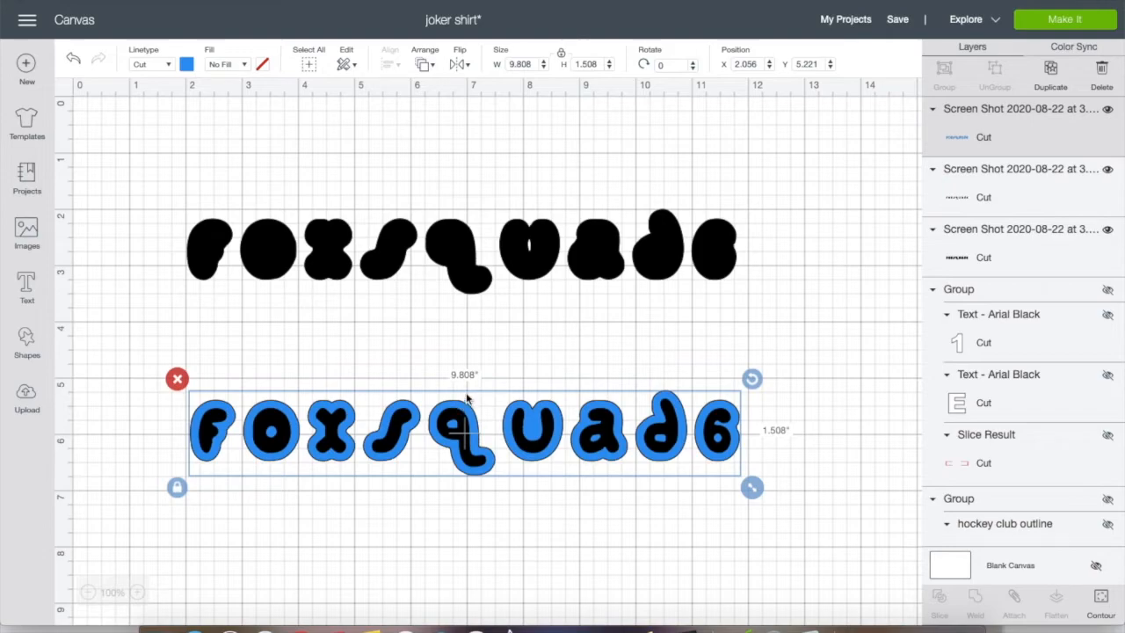
left_click(518, 375)
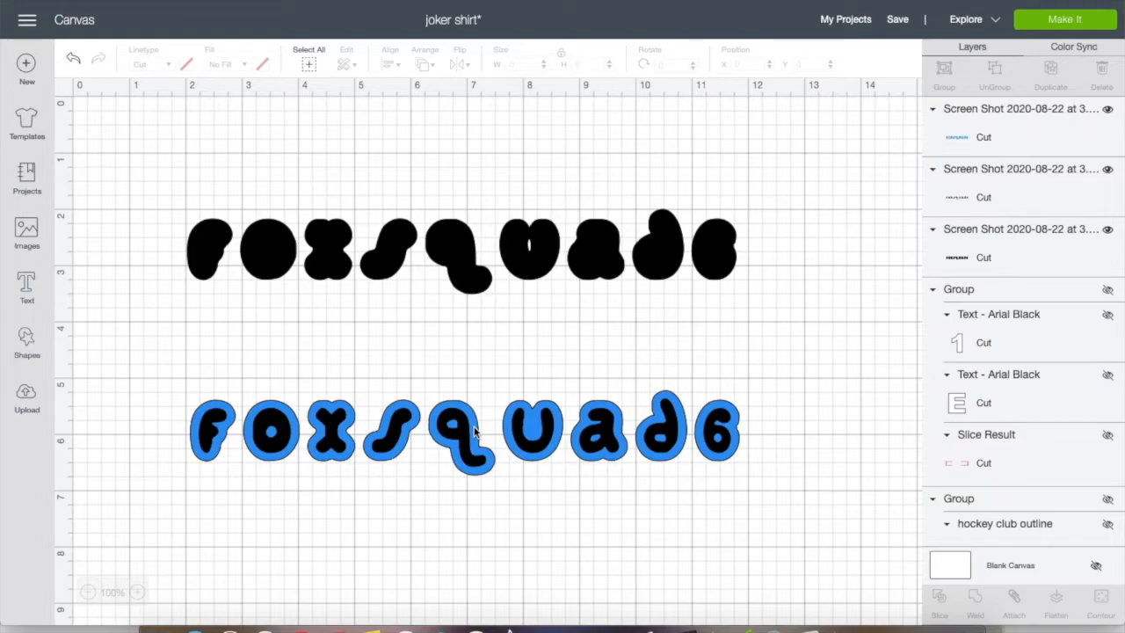
left_click_drag(474, 431, 474, 429)
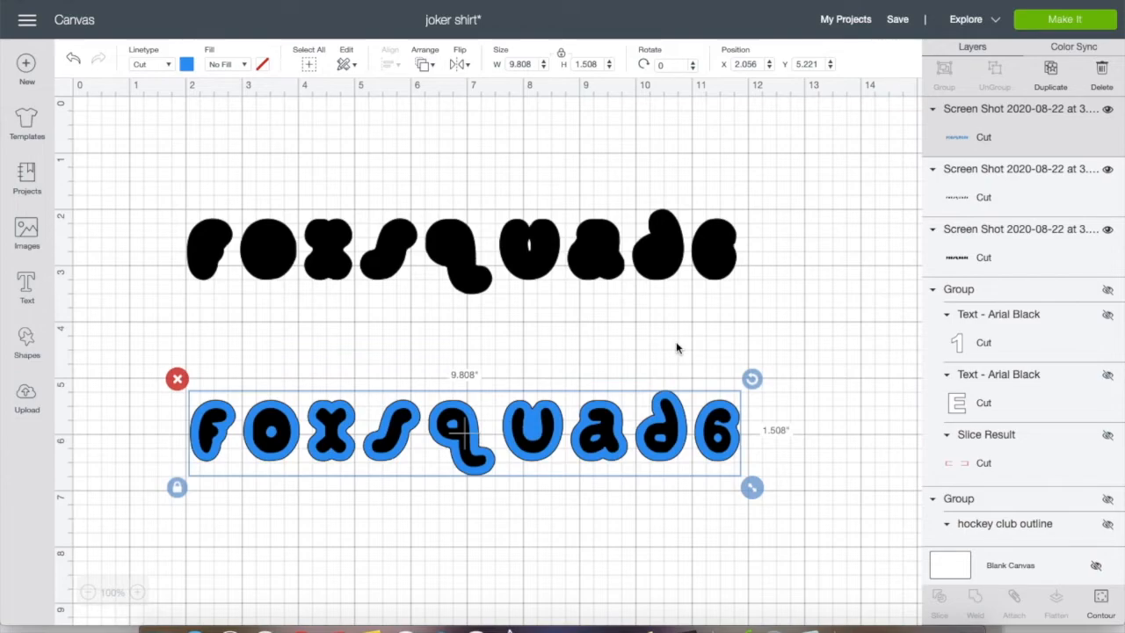
Delete the solid black, blue outline and inner-letter images from the canvas
left_click(464, 256)
left_click(174, 196)
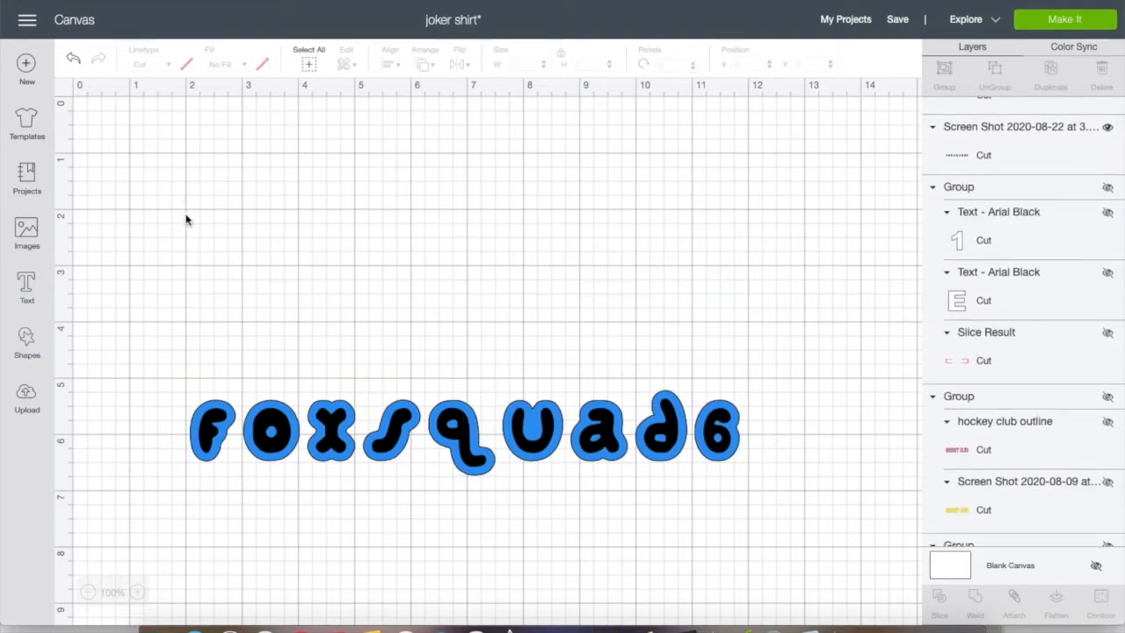
left_click(218, 412)
left_click(179, 379)
left_click(199, 405)
left_click(185, 387)
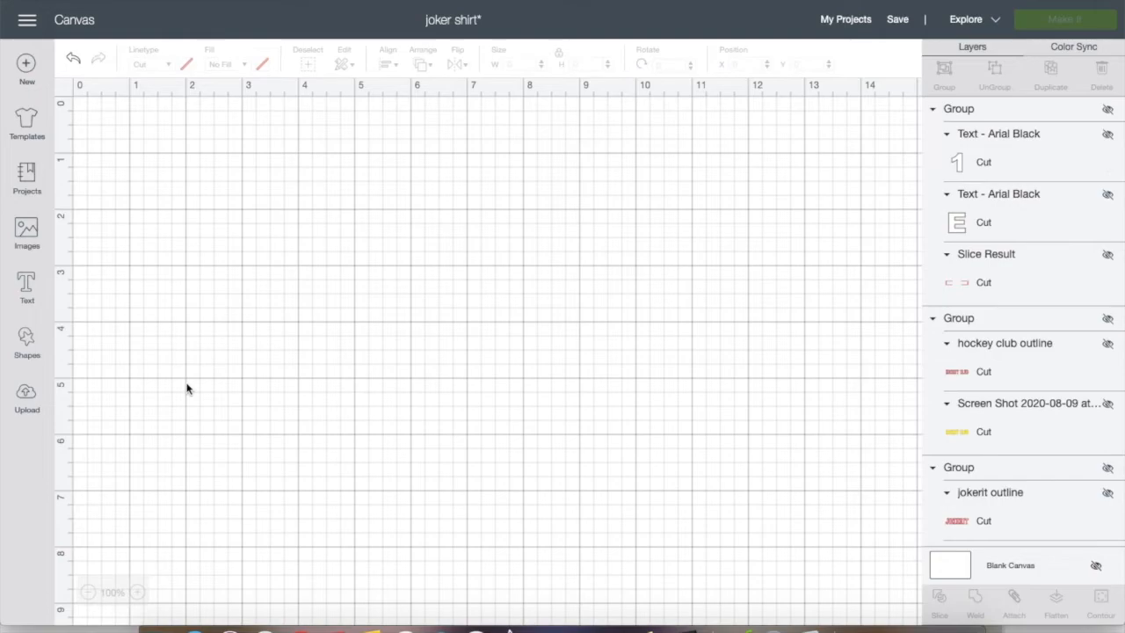
Add the text "fox squad 6" in the Candy coloured clown font and move it to the upper part of the canvas
left_click(29, 292)
type("fox suq")
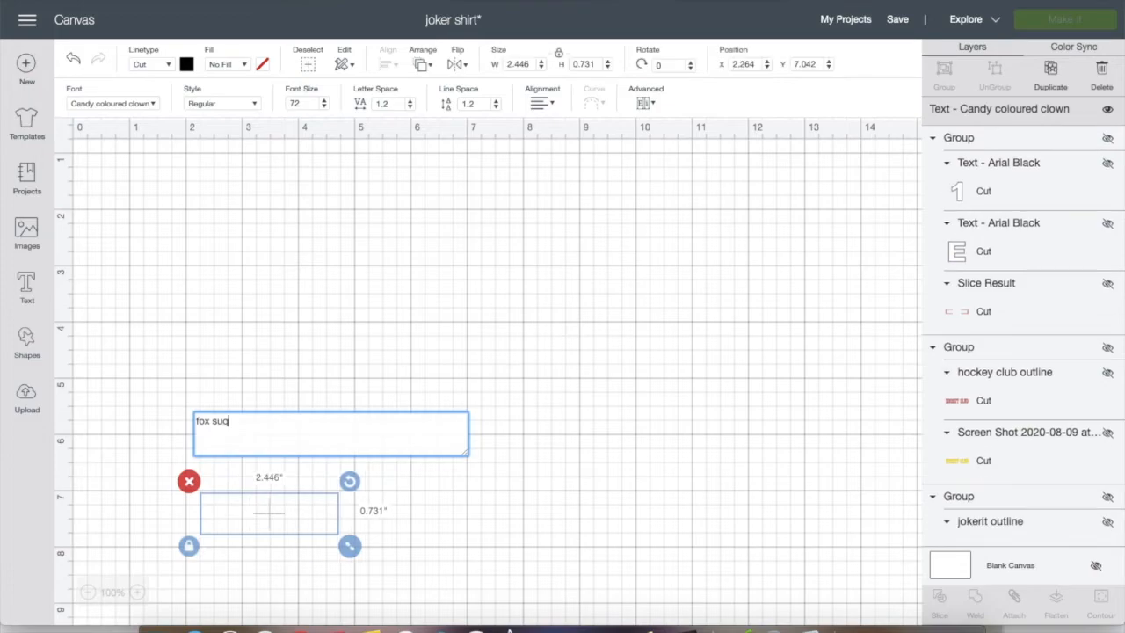
type("d")
key("BackSpace")
key("BackSpace")
key("BackSpace")
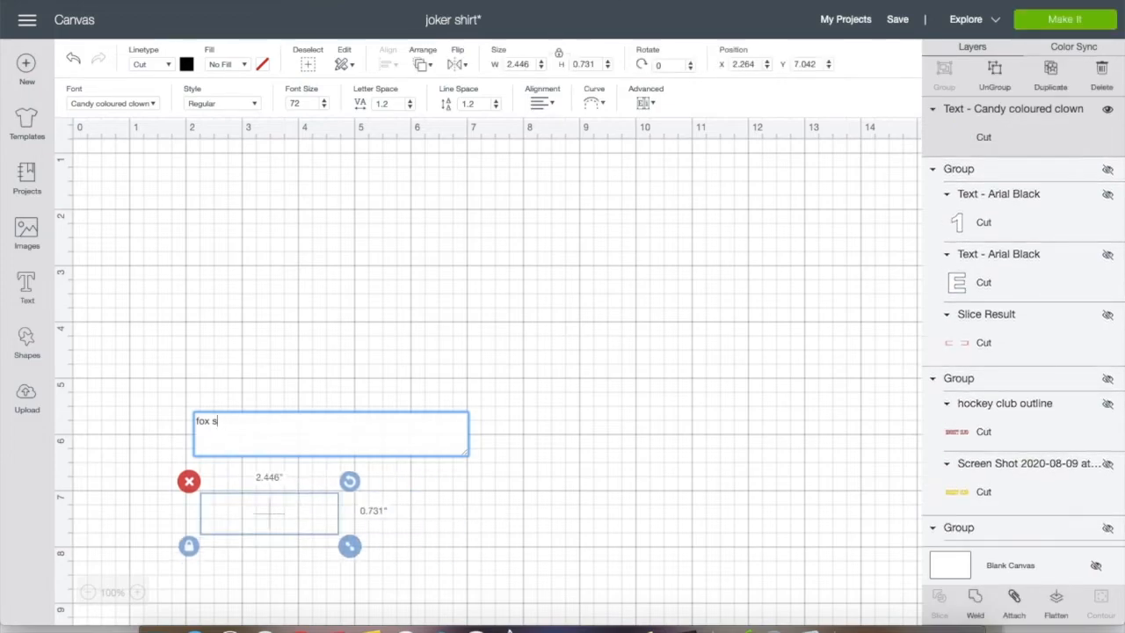
type("quad 6")
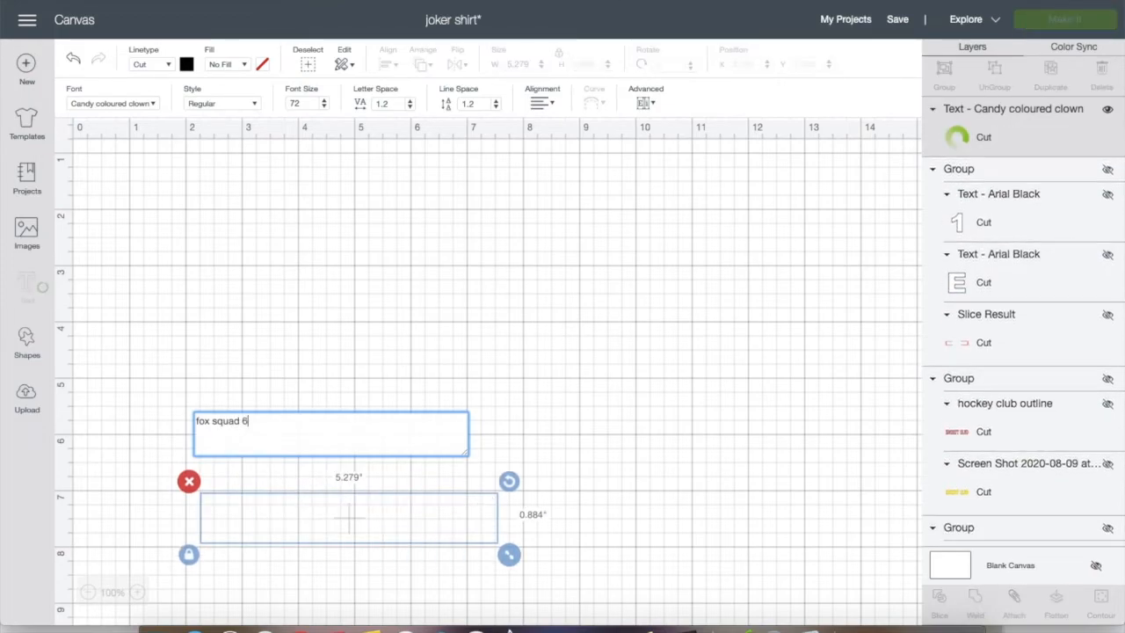
left_click(372, 472)
left_click_drag(358, 523, 484, 189)
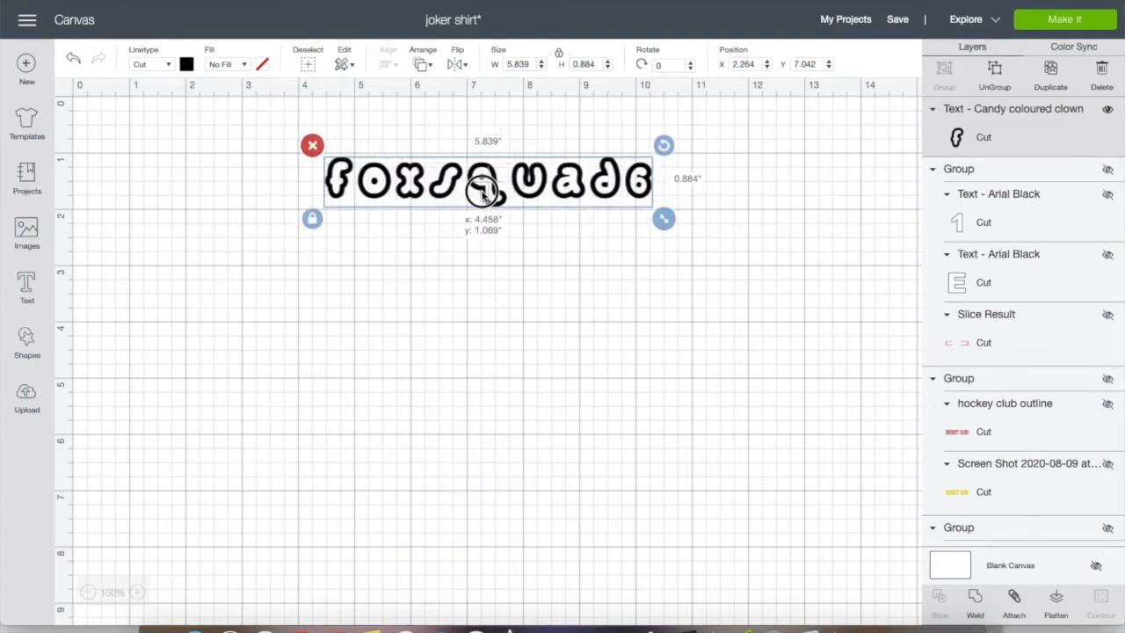
Duplicate the text, place the copy directly beneath the original and recolour the copy blue
left_click(1050, 70)
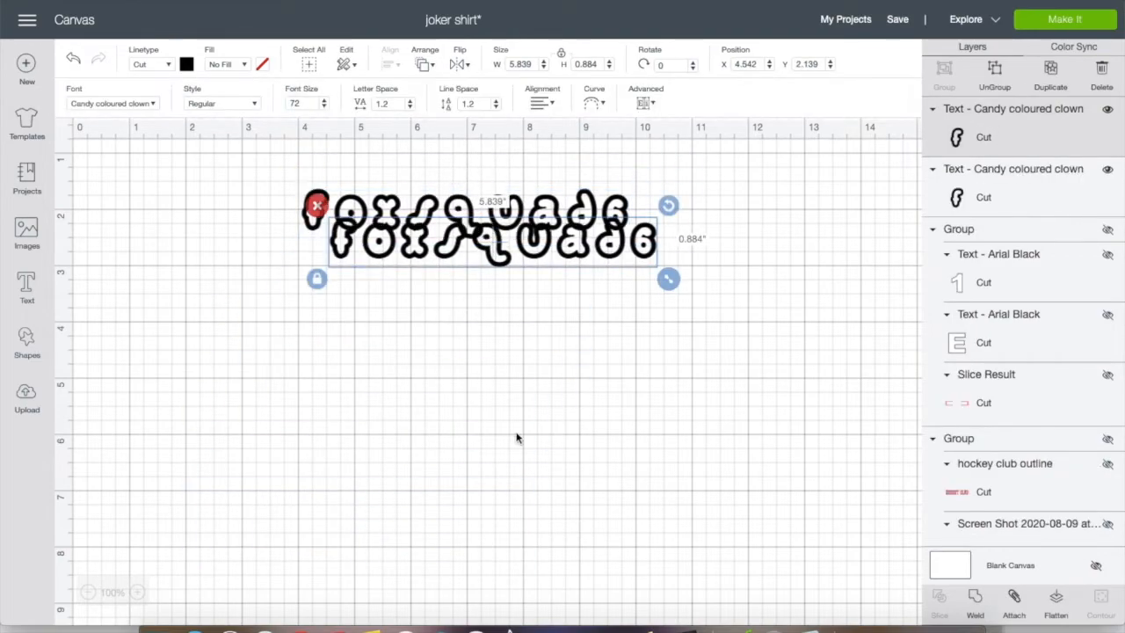
left_click_drag(489, 246, 465, 301)
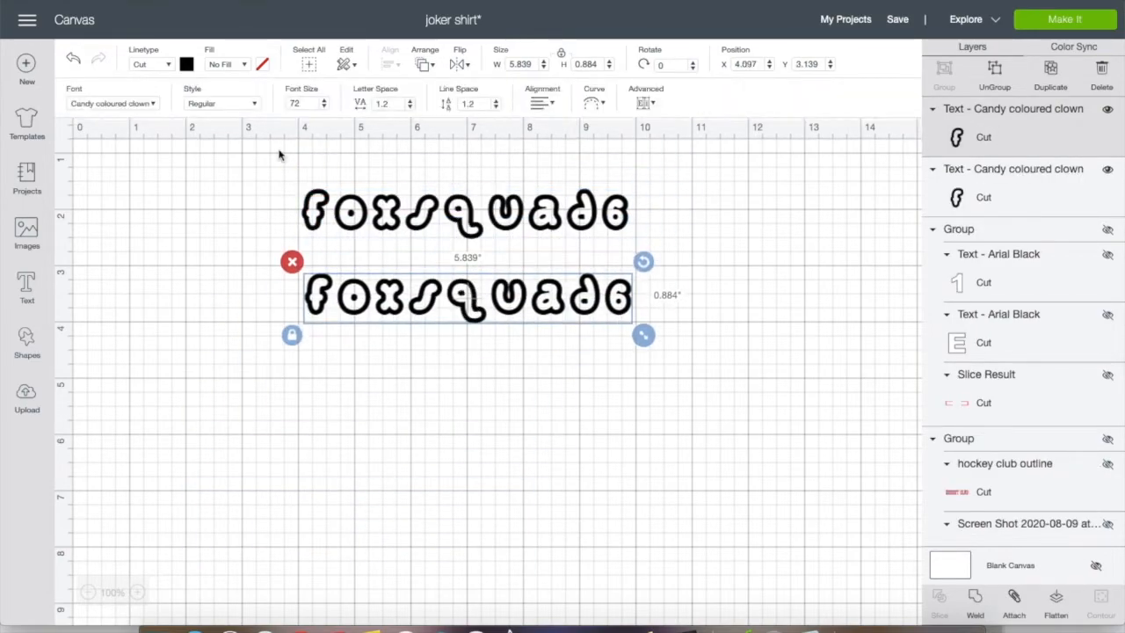
left_click(186, 64)
left_click(262, 167)
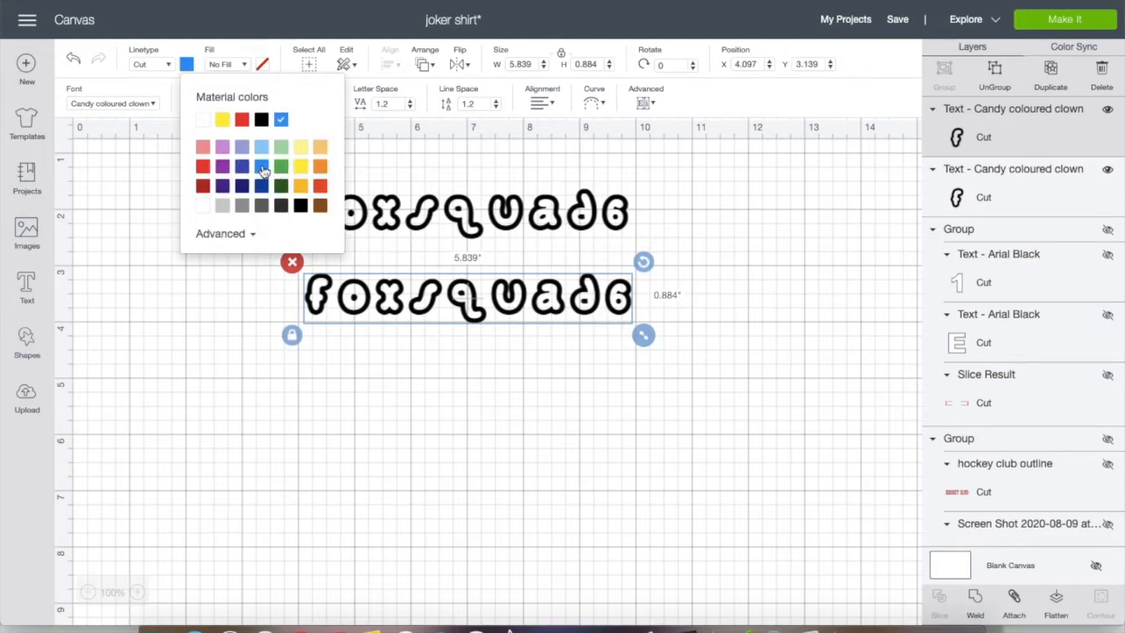
left_click(652, 295)
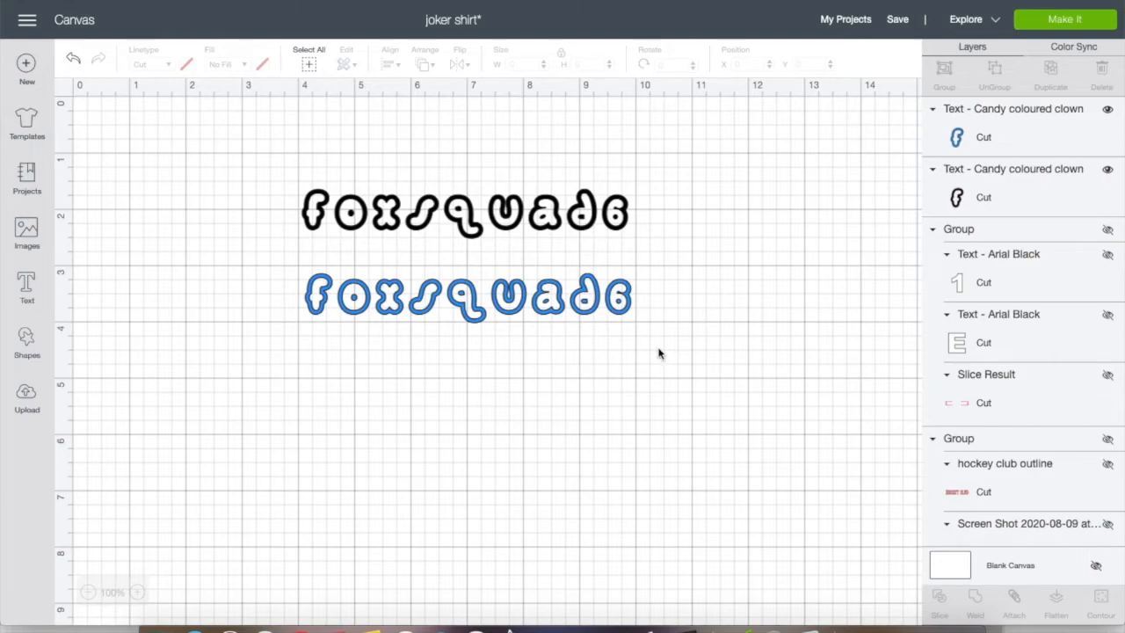
left_click(450, 295)
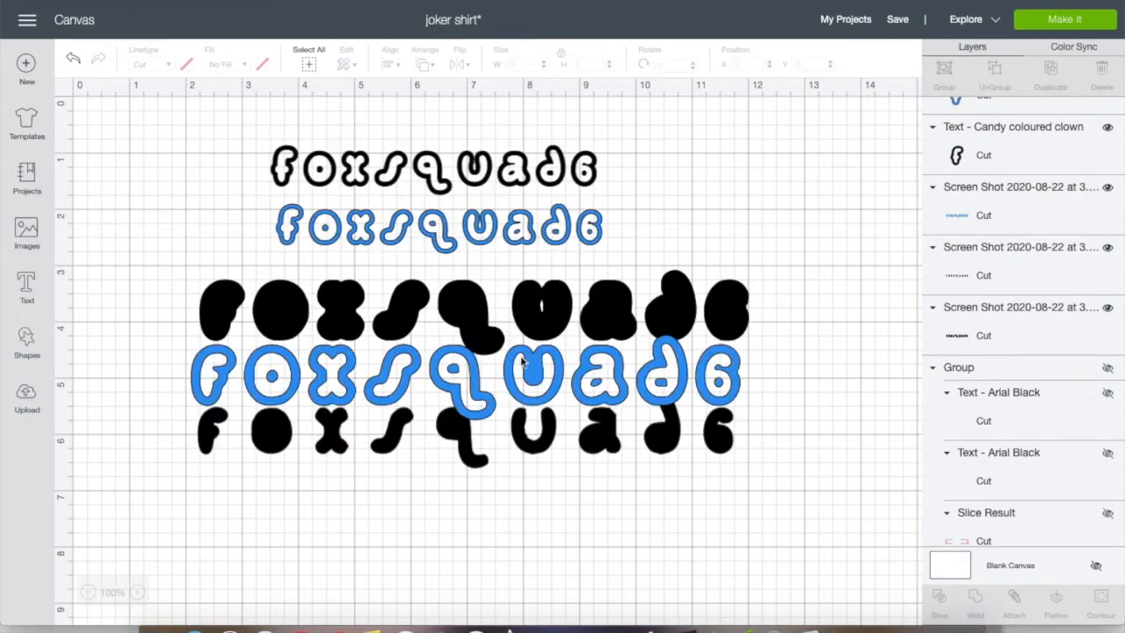
Place the large blue outline image over the black inner-letter image below the solid letters
mouse_move(542, 357)
left_mouse_down()
mouse_move(555, 296)
mouse_move(540, 297)
mouse_move(542, 367)
mouse_move(541, 355)
left_mouse_up()
left_click(526, 446)
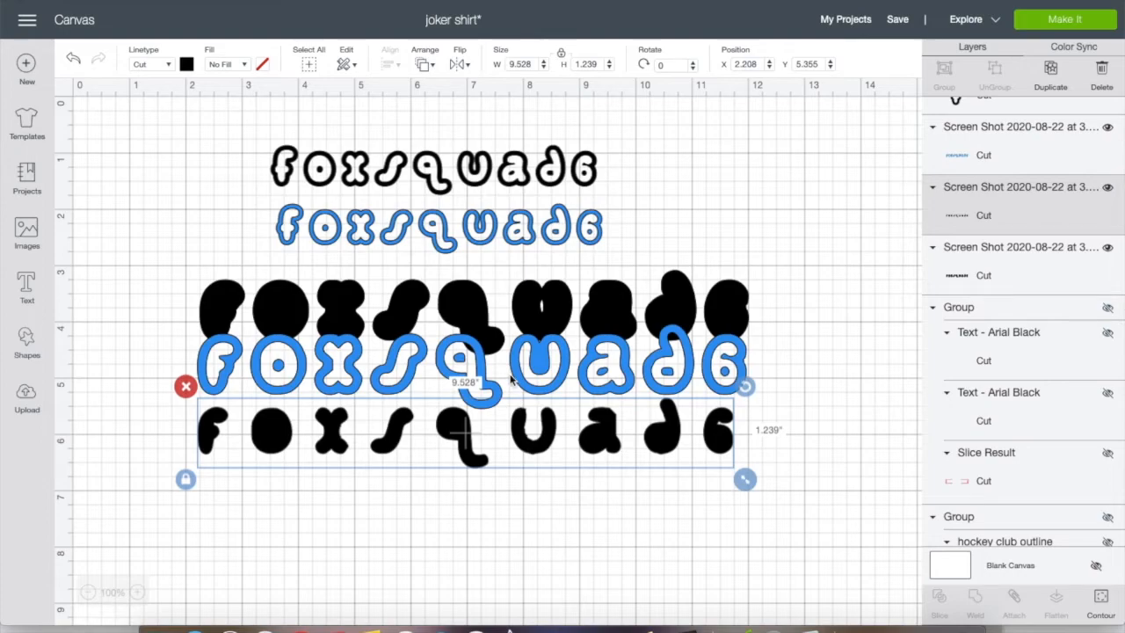
left_click_drag(477, 359, 470, 426)
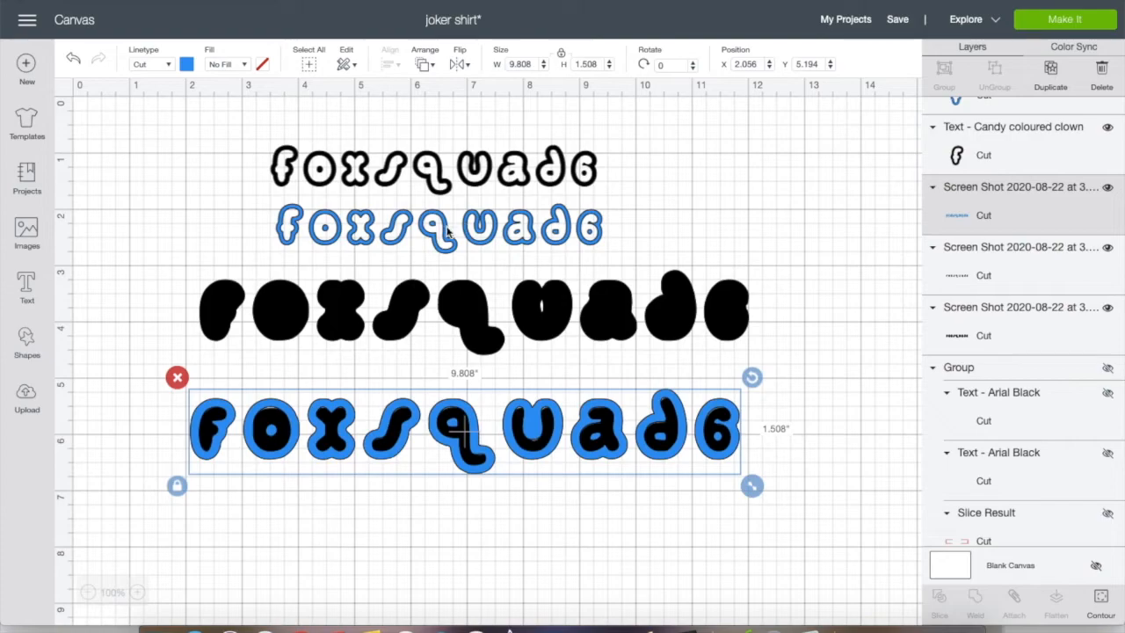
Overlay the blue text copy on the black text and move both together to just above the solid black letters
left_click_drag(415, 224, 421, 161)
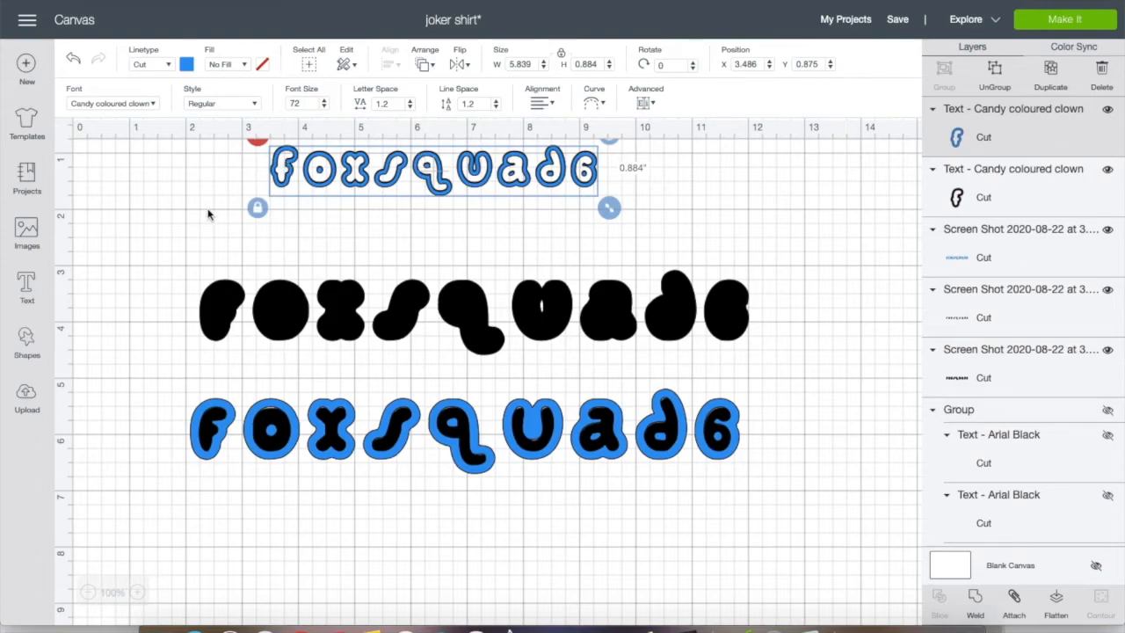
left_click(246, 183)
left_click_drag(247, 169, 623, 193)
left_click_drag(437, 173, 446, 227)
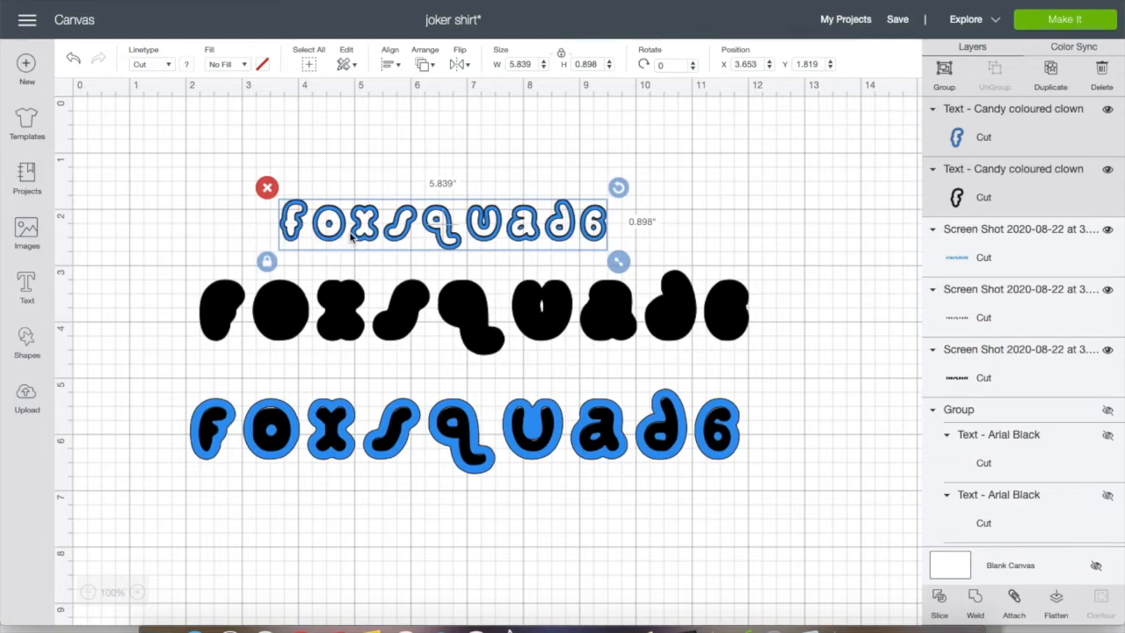